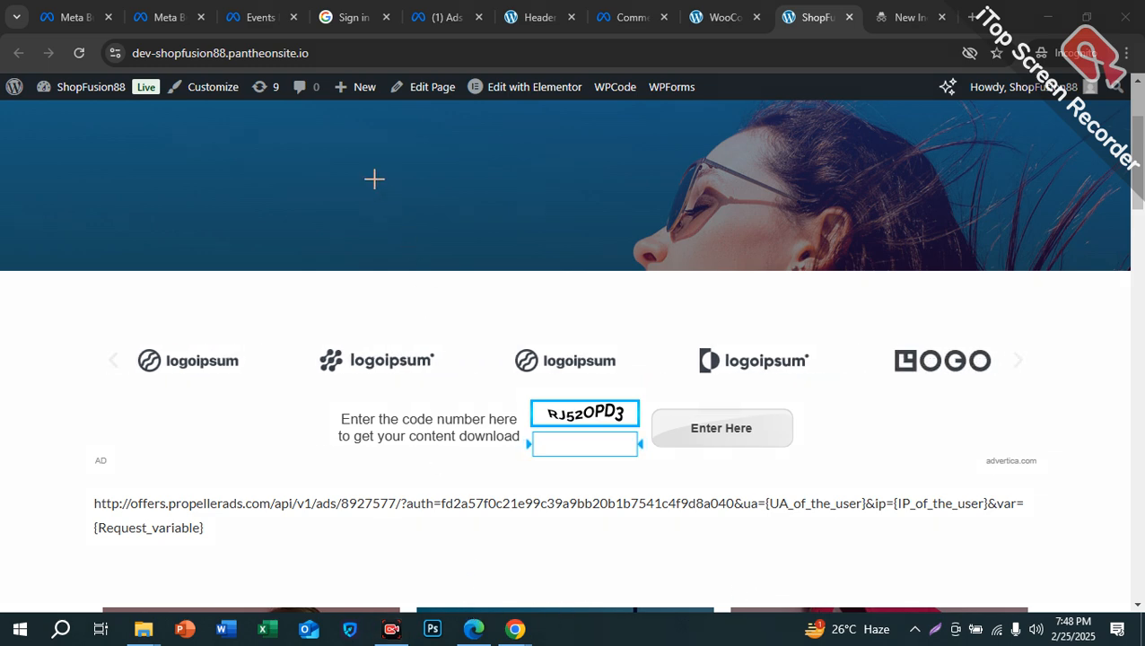
pyautogui.moveTo(362, 141); pyautogui.dragTo(402, 114)
pyautogui.moveTo(362, 158); pyautogui.dragTo(408, 135)
pyautogui.moveTo(375, 182); pyautogui.dragTo(427, 160)
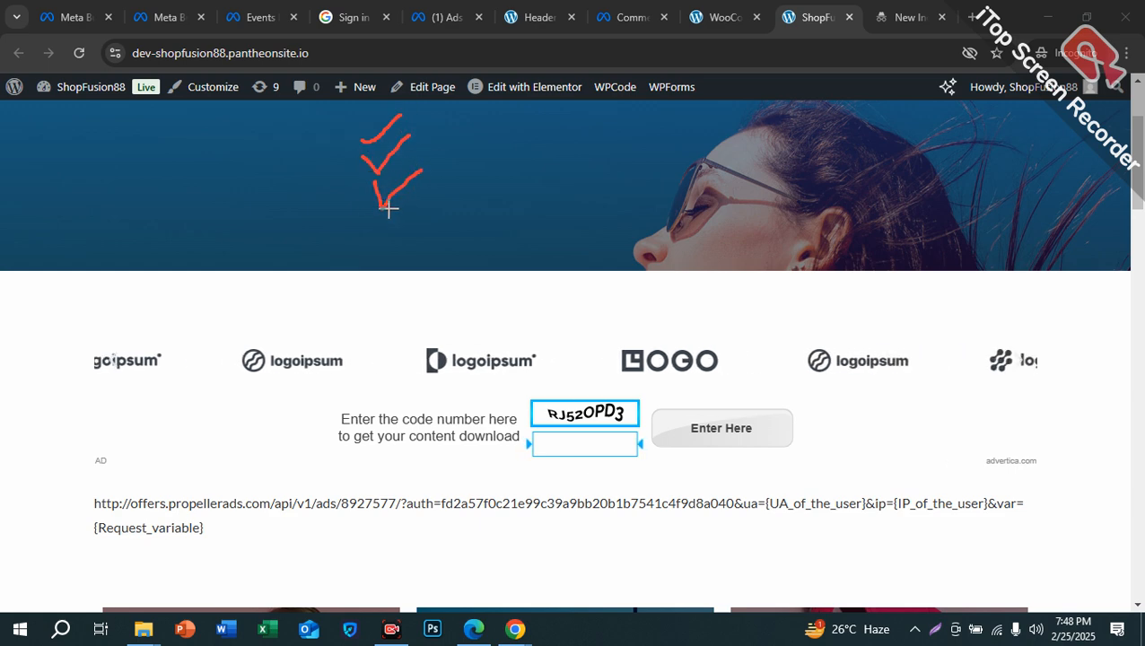
pyautogui.moveTo(386, 221); pyautogui.dragTo(442, 176)
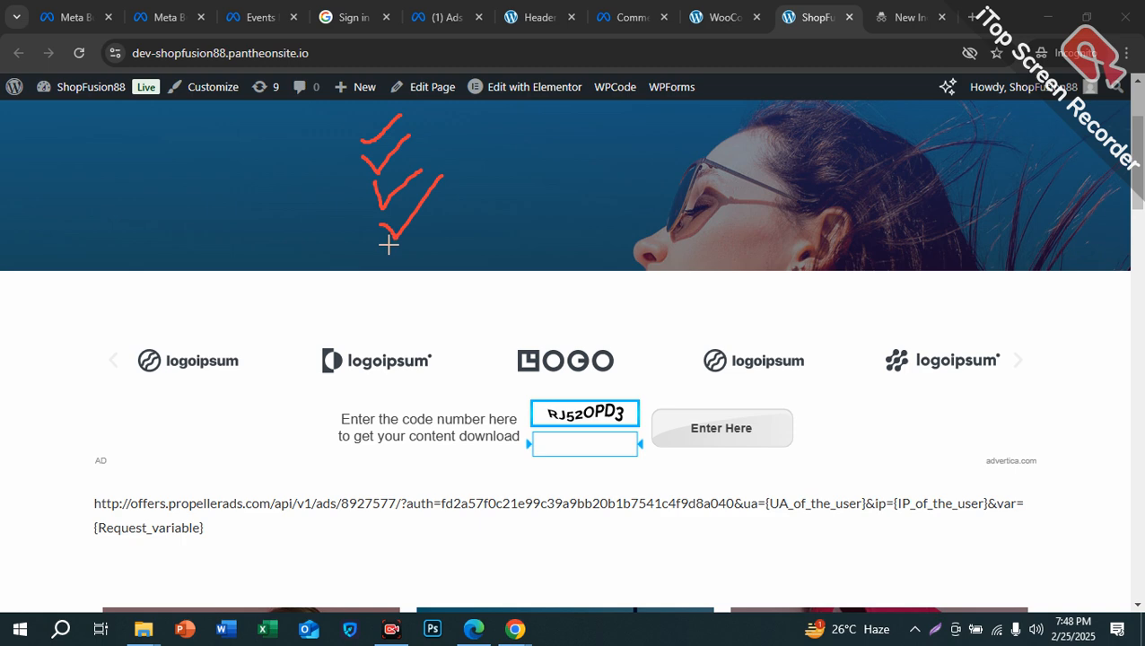
pyautogui.moveTo(447, 147)
pyautogui.mouseDown()
pyautogui.moveTo(363, 135)
pyautogui.moveTo(384, 250)
pyautogui.moveTo(456, 134)
pyautogui.mouseUp()
pyautogui.moveTo(490, 206)
pyautogui.mouseDown()
pyautogui.moveTo(536, 178)
pyautogui.moveTo(603, 166)
pyautogui.mouseUp()
pyautogui.moveTo(522, 150); pyautogui.dragTo(562, 209)
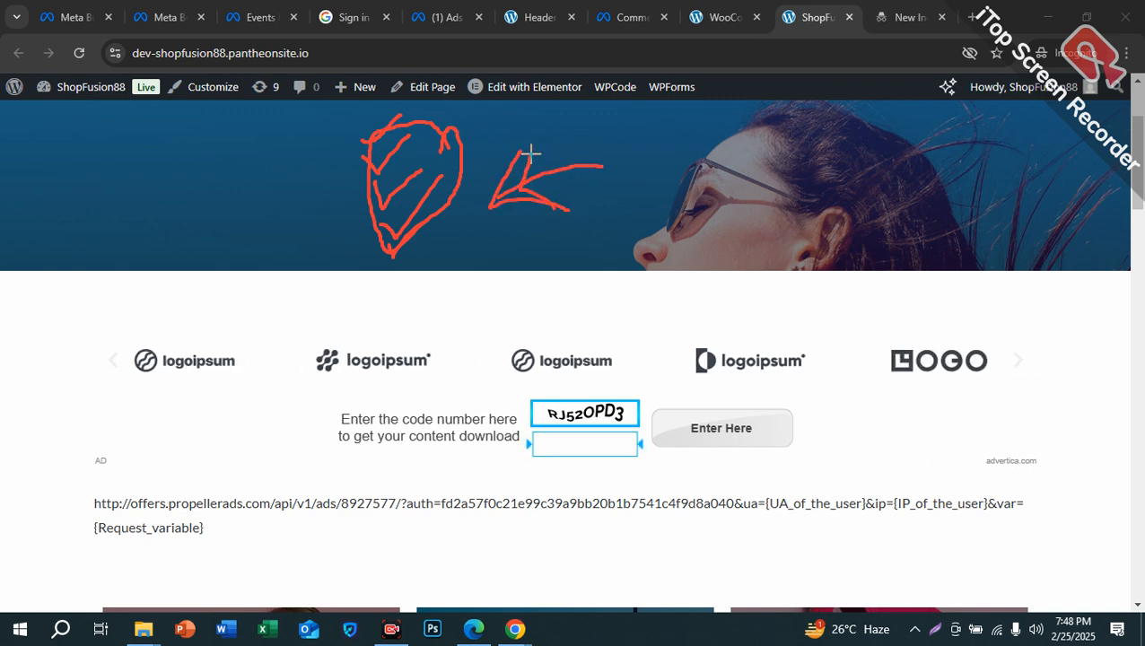
pyautogui.moveTo(521, 188)
pyautogui.mouseDown()
pyautogui.moveTo(628, 145)
pyautogui.moveTo(537, 166)
pyautogui.mouseUp()
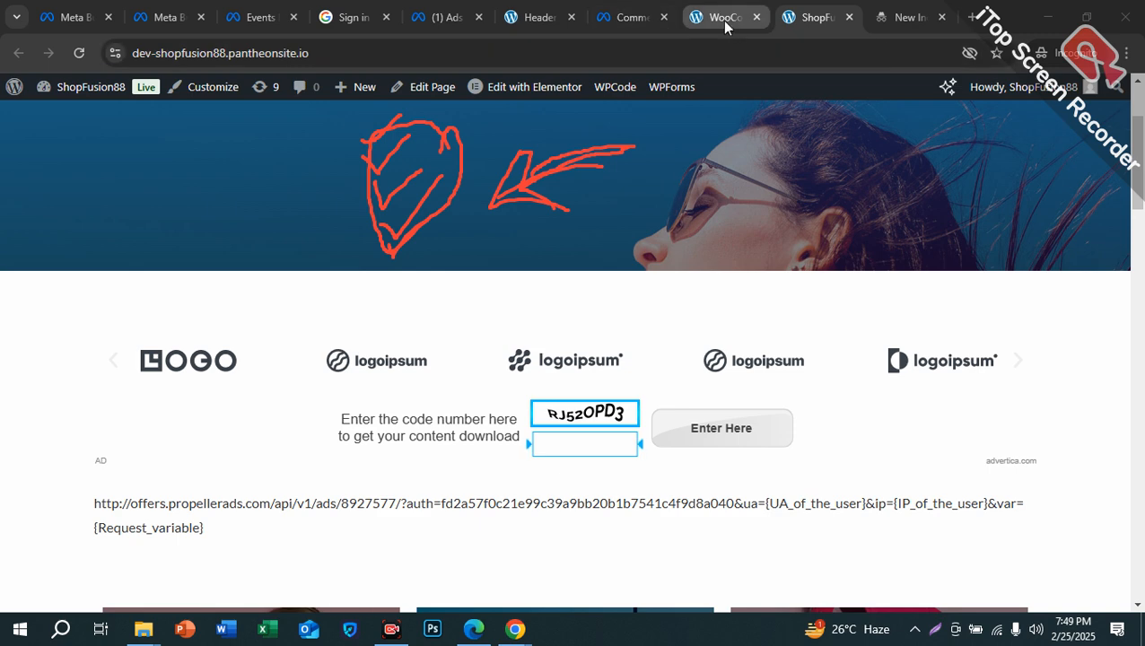
# - Switch from the store site to the Meta Business domain settings and reload the page
pyautogui.moveTo(725, 27)
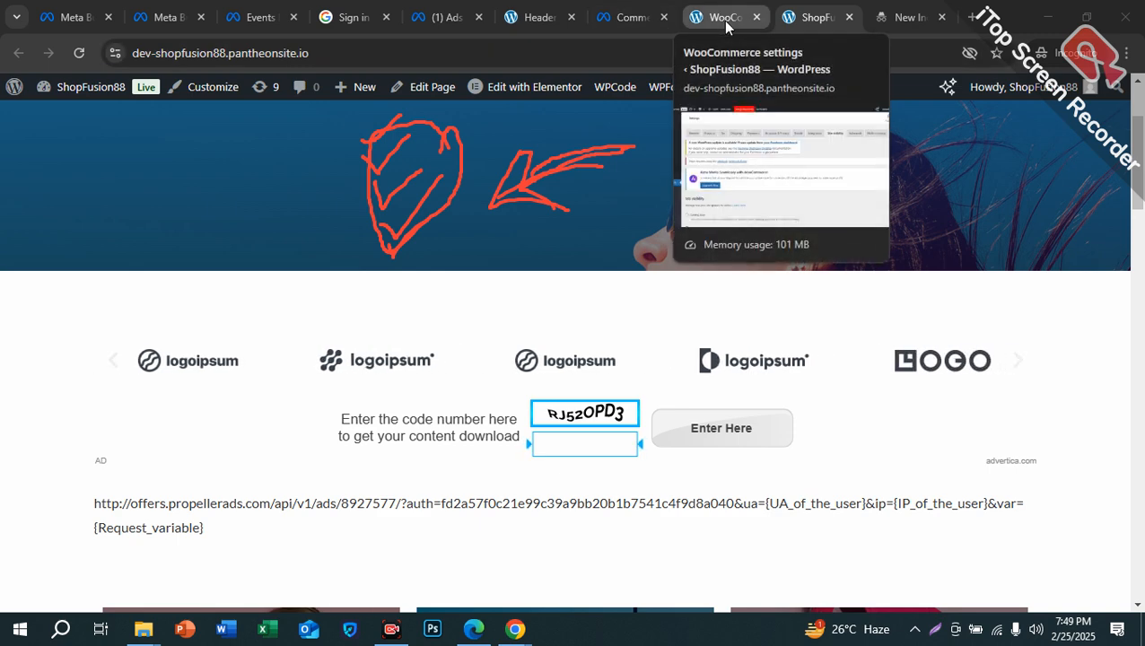
pyautogui.click(725, 19)
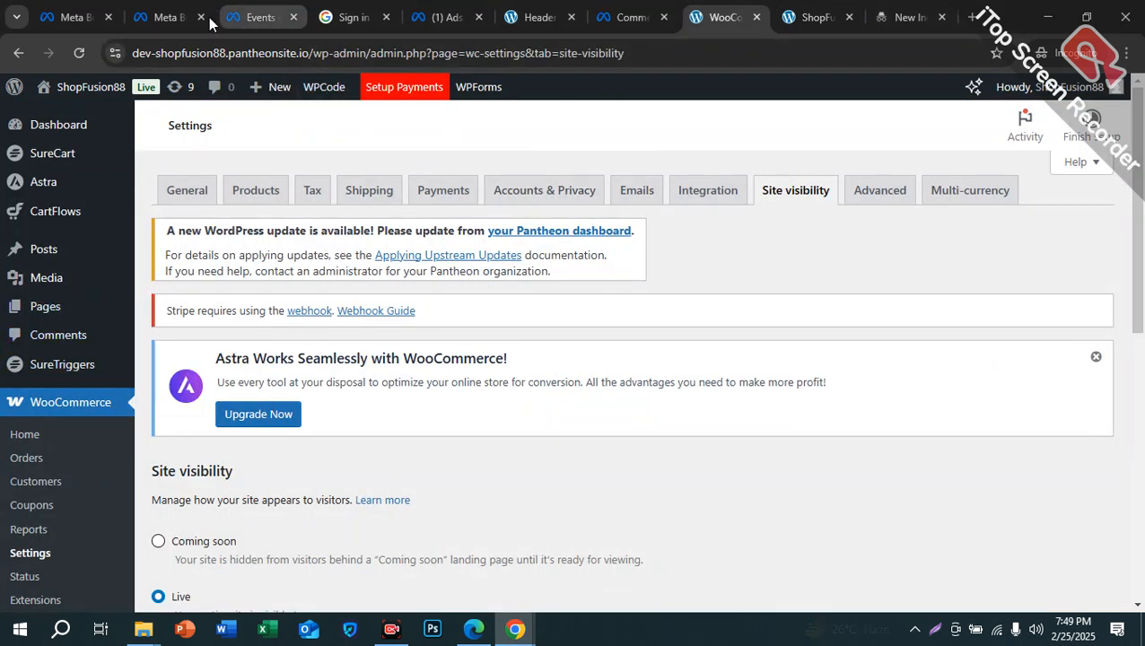
pyautogui.click(158, 20)
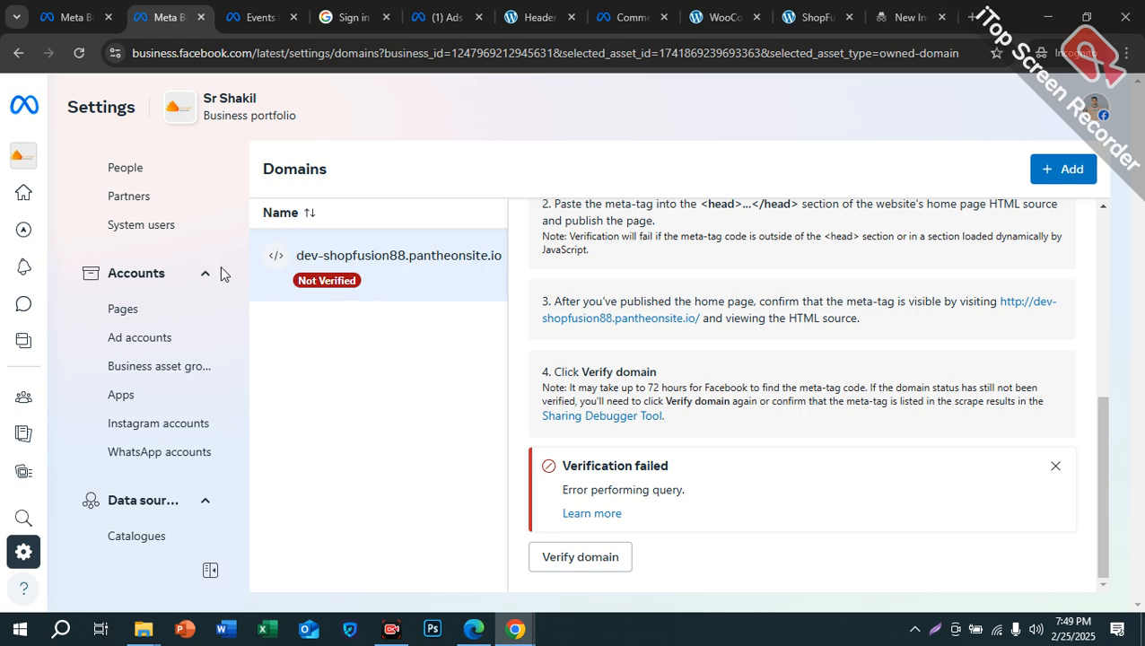
pyautogui.click(80, 56)
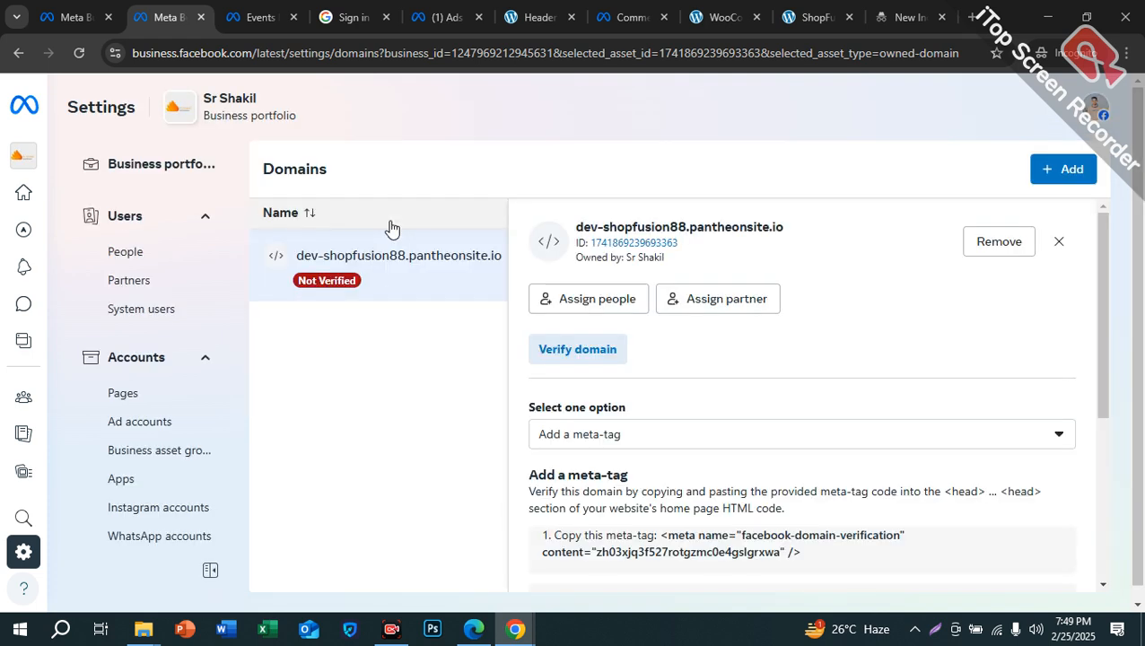
# - Switch Meta Business Suite to the Unik Digital Experts Facebook Page in its business portfolio
pyautogui.click(76, 16)
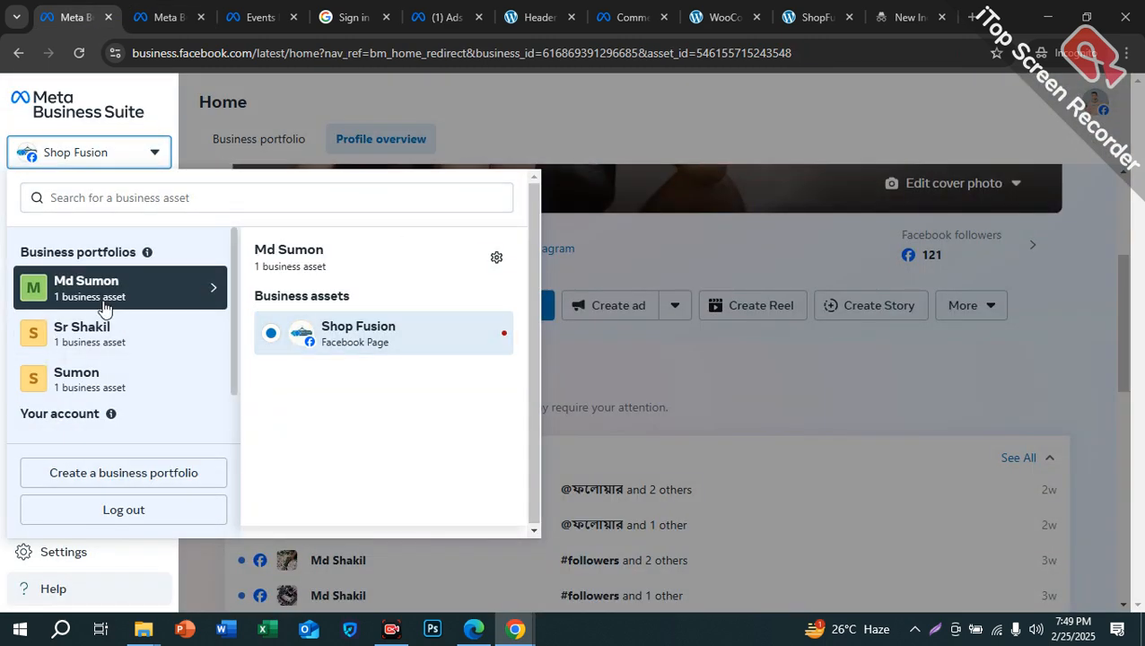
pyautogui.moveTo(97, 345)
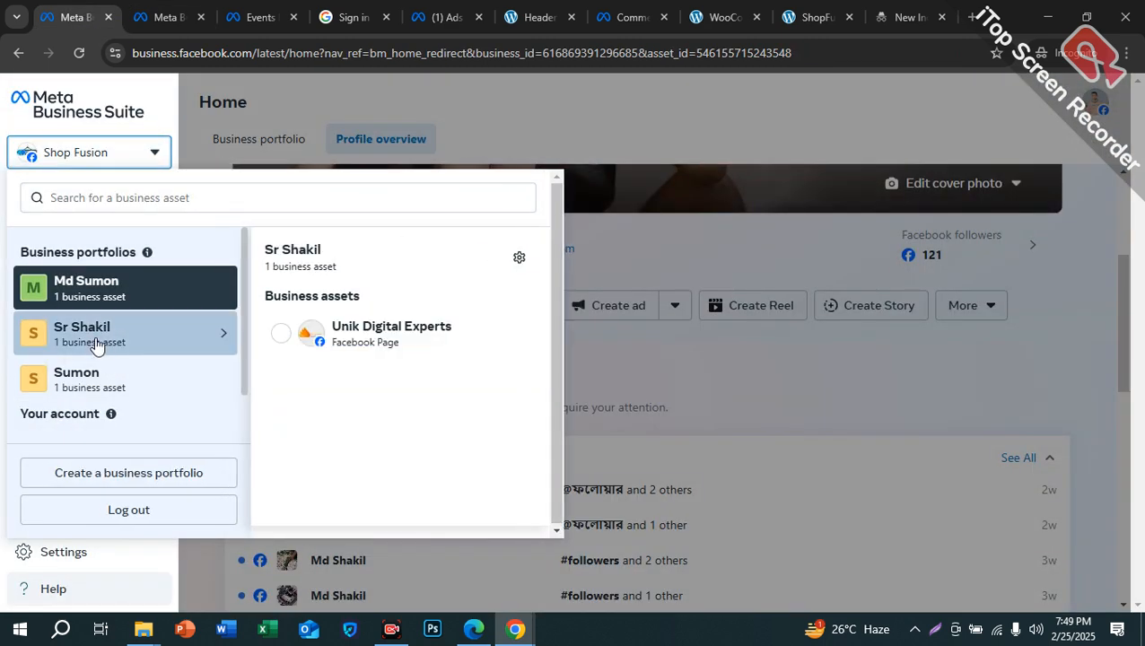
pyautogui.click(394, 333)
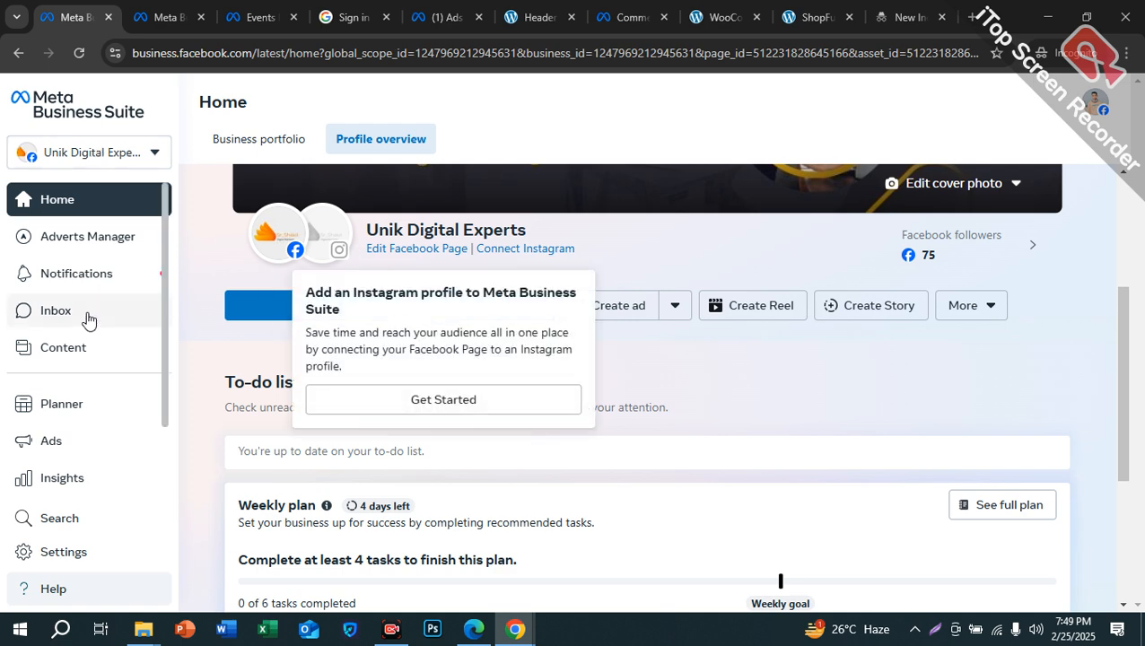
pyautogui.scroll(-2, 76, 377)
pyautogui.scroll(2, 94, 359)
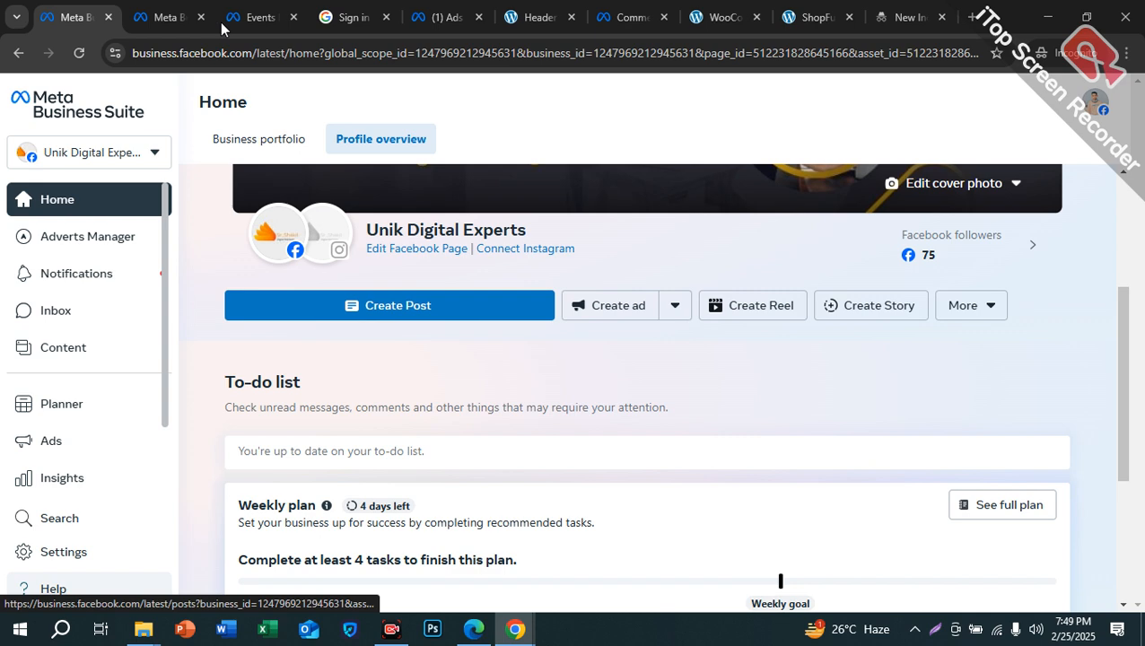
# - Open the business portfolio's ad account in Ads Manager from the business settings and dismiss the additional information notice
pyautogui.click(154, 20)
pyautogui.scroll(-1, 148, 383)
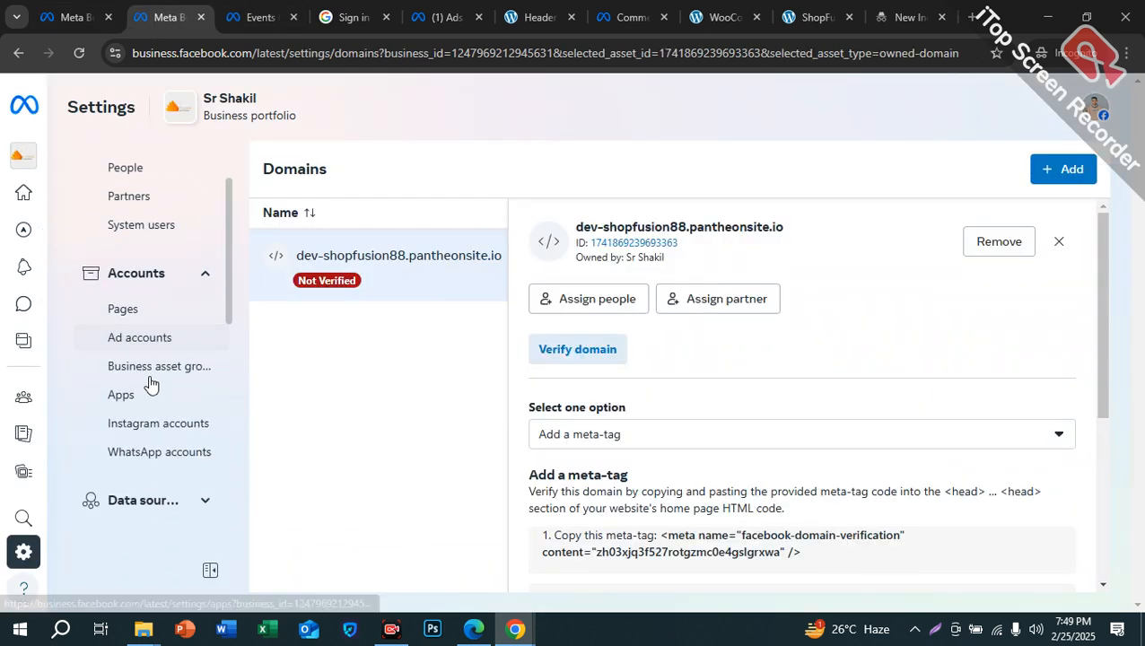
pyautogui.click(139, 342)
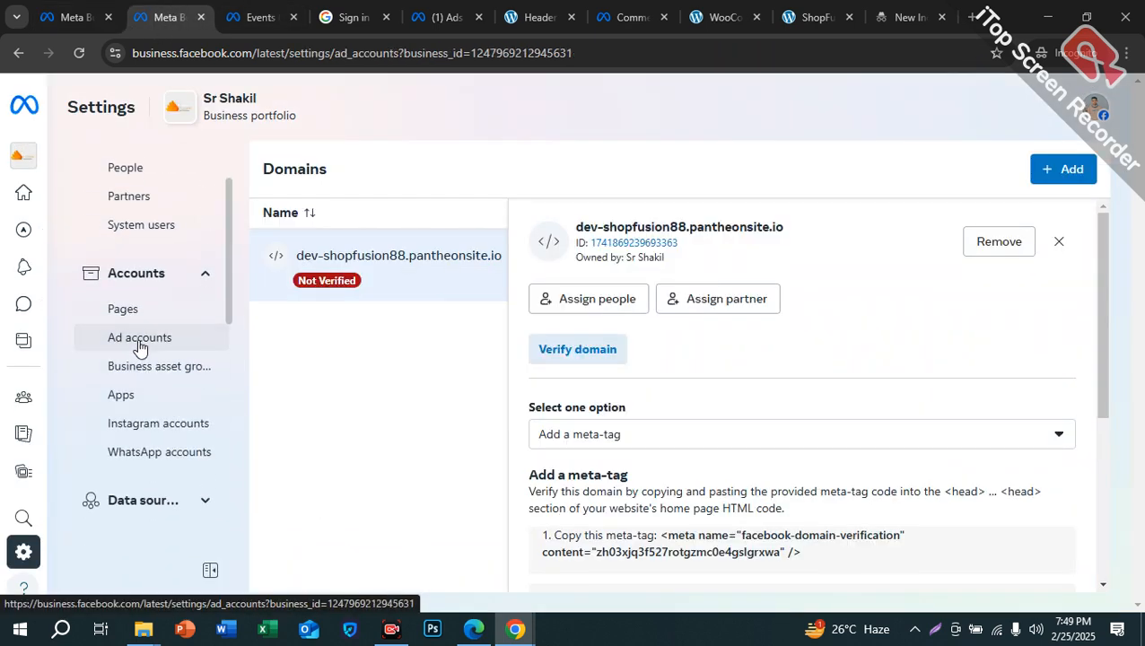
pyautogui.click(817, 271)
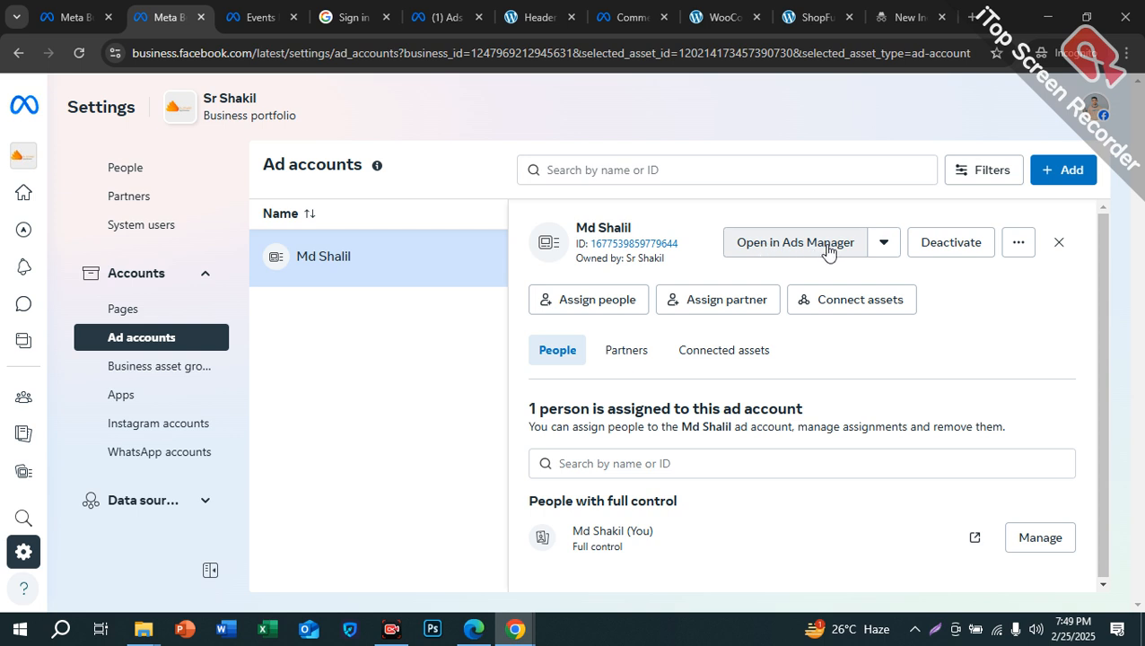
pyautogui.click(826, 250)
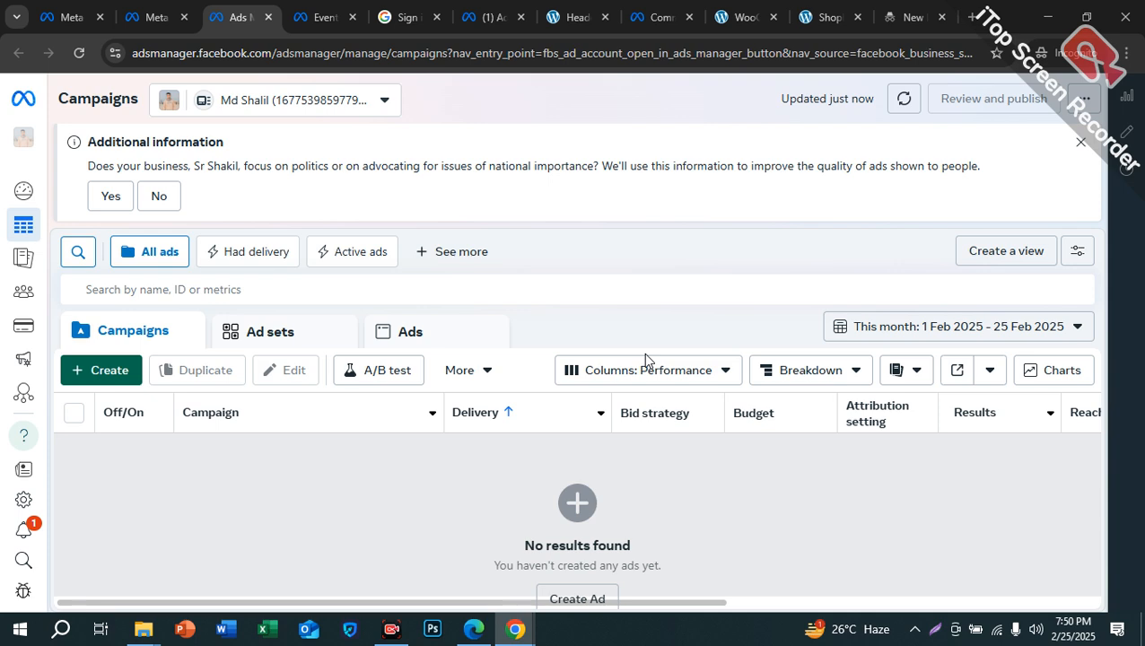
pyautogui.click(1081, 148)
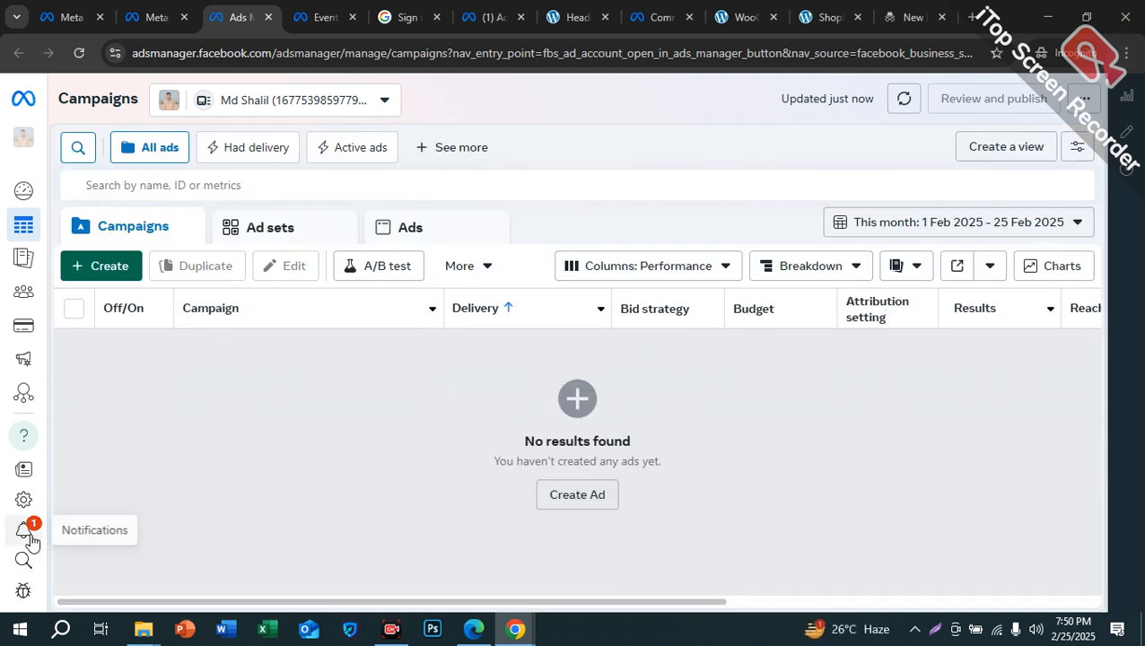
# - Open the payment methods of the ad account in Billing & payments
pyautogui.moveTo(25, 395)
pyautogui.click(31, 335)
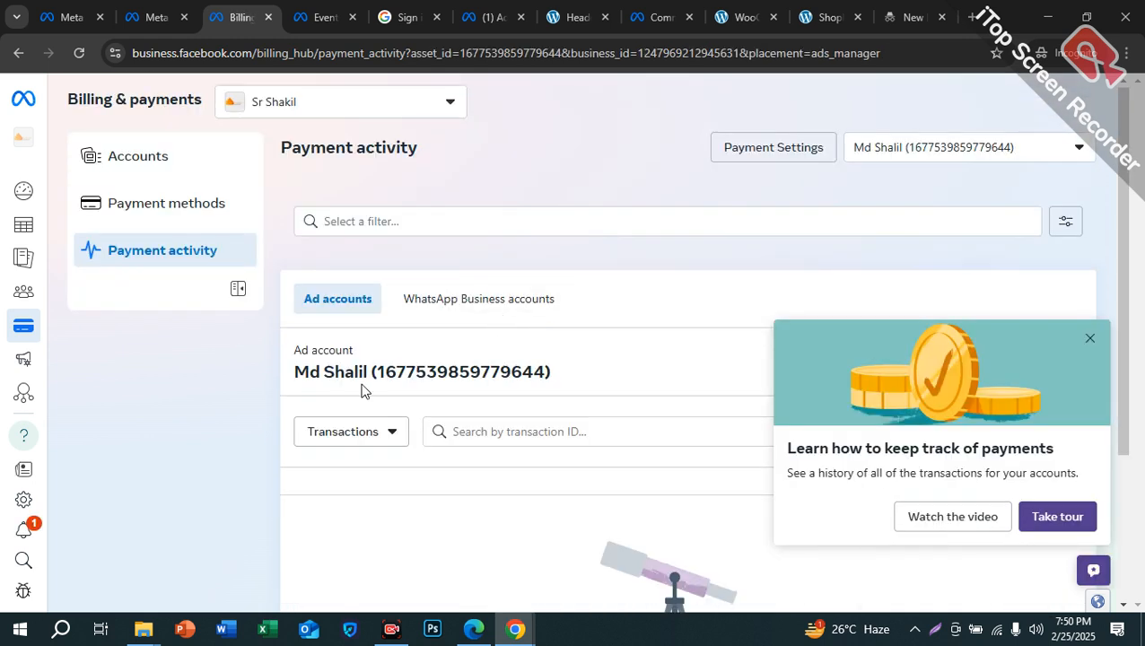
pyautogui.scroll(-3, 526, 365)
pyautogui.scroll(3, 514, 334)
pyautogui.click(177, 201)
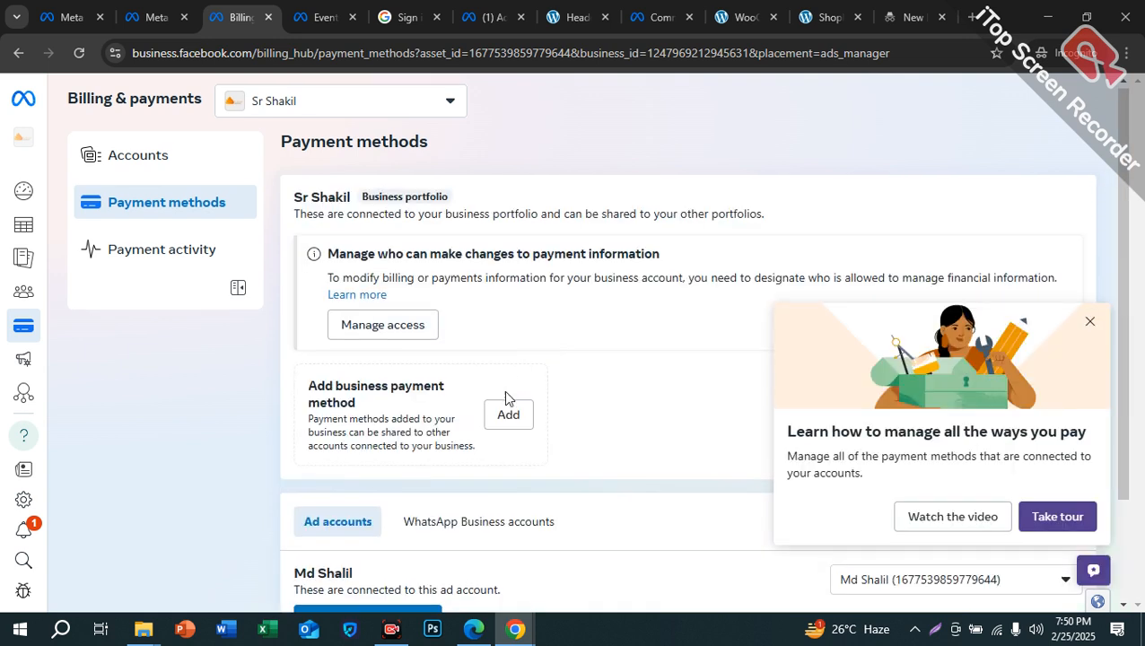
# - Dismiss the payment tour pop-up and examine the default card connected to the ad account
pyautogui.scroll(-2, 505, 398)
pyautogui.moveTo(408, 543); pyautogui.dragTo(754, 518)
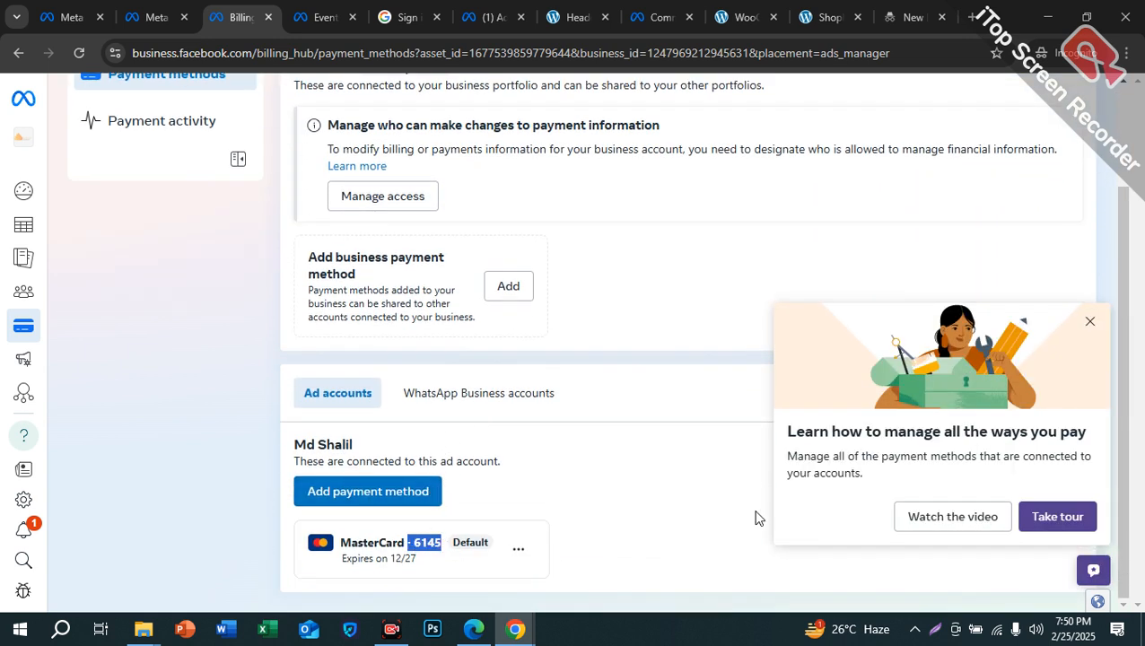
pyautogui.click(1090, 321)
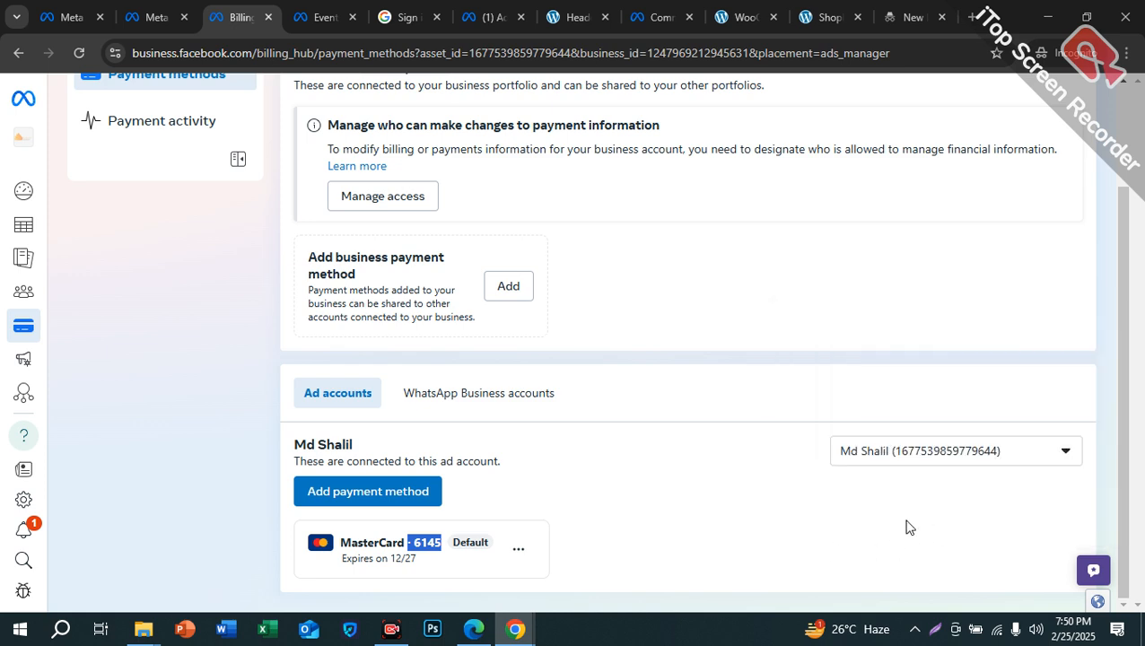
pyautogui.scroll(2, 383, 436)
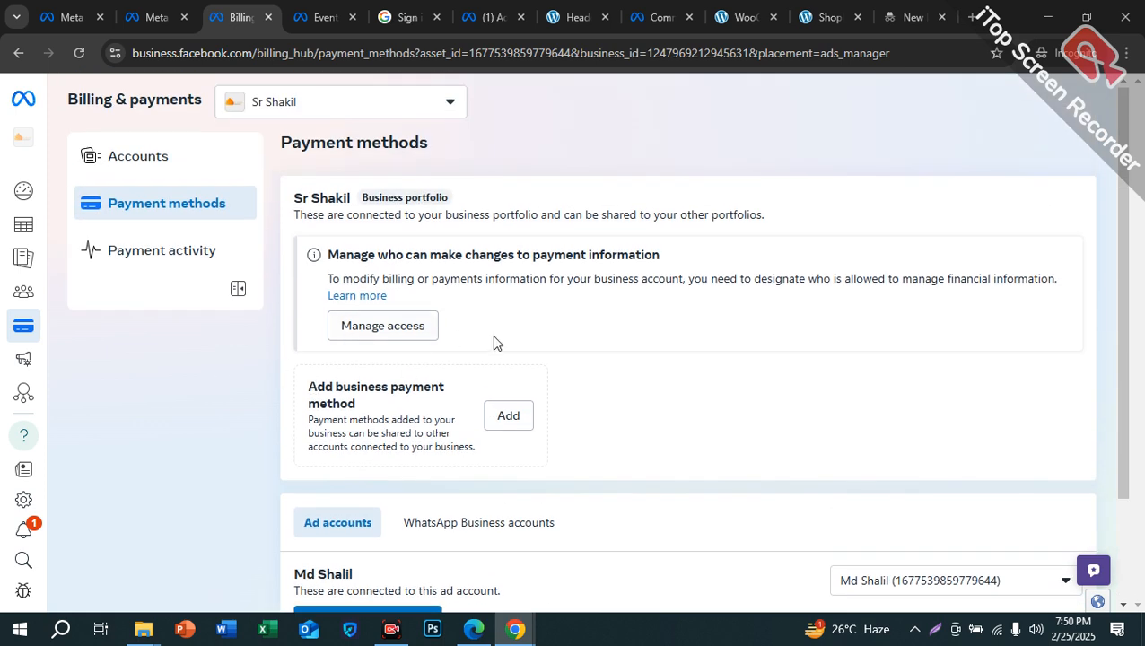
pyautogui.scroll(-2, 492, 341)
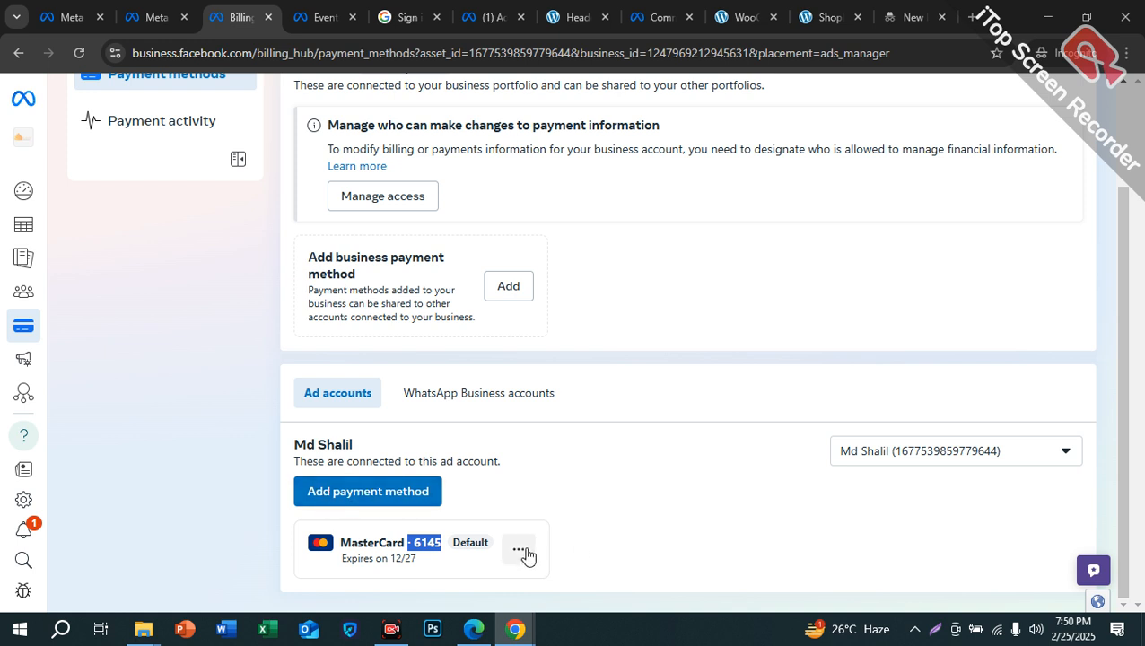
pyautogui.click(482, 546)
pyautogui.moveTo(412, 542); pyautogui.dragTo(434, 540)
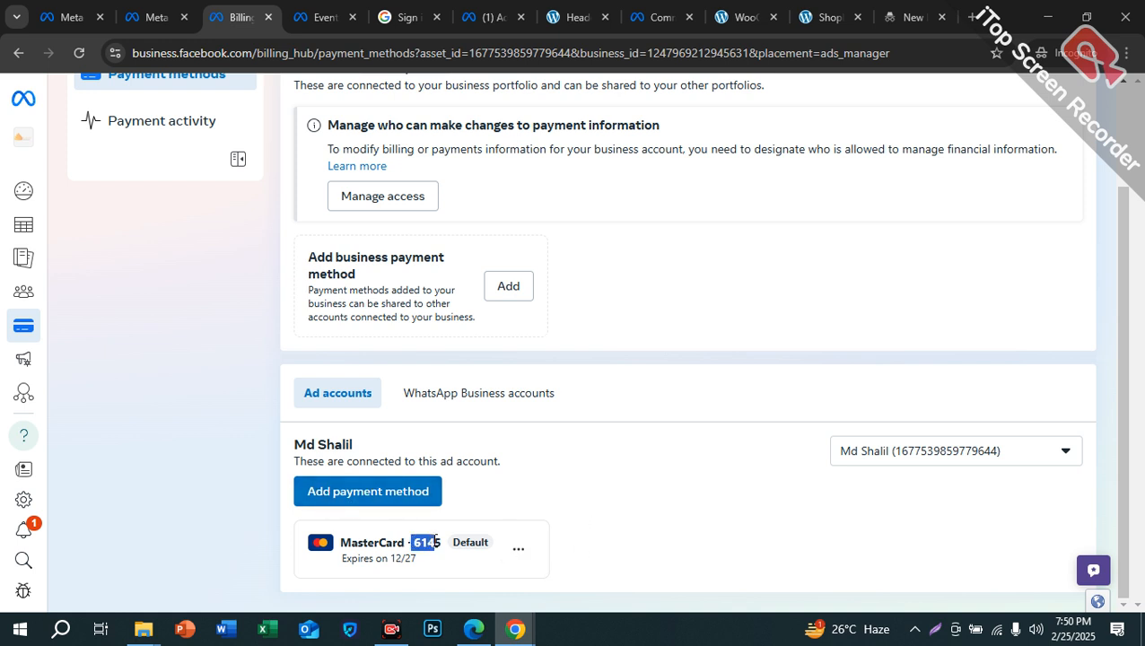
pyautogui.click(372, 540)
pyautogui.moveTo(411, 542); pyautogui.dragTo(439, 542)
pyautogui.scroll(2, 141, 331)
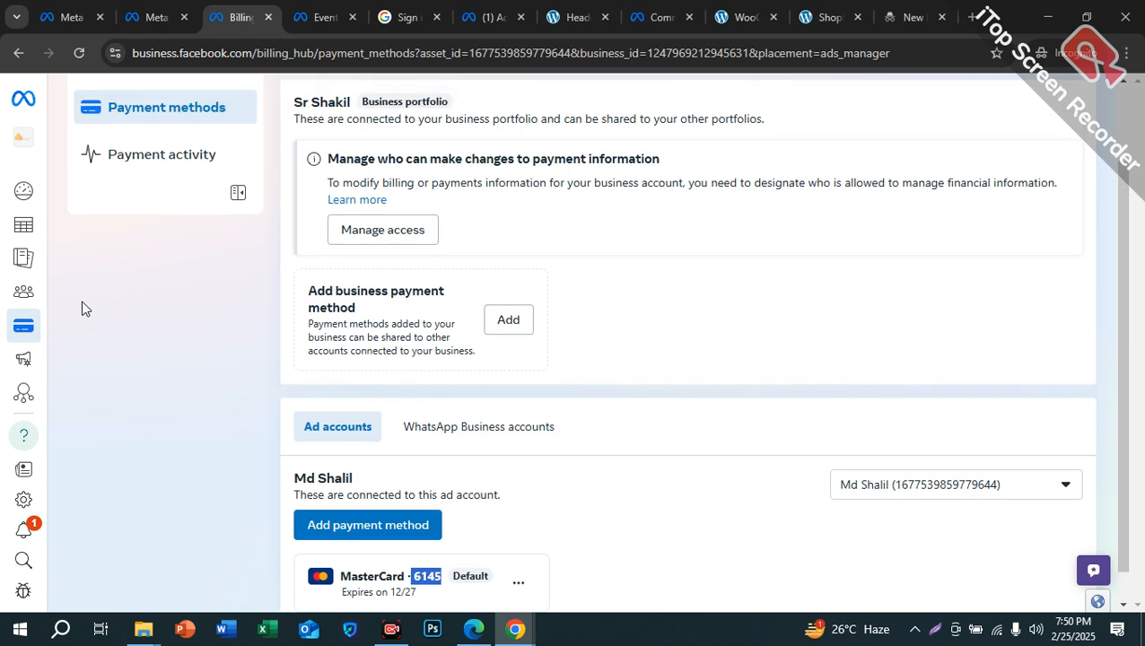
# - Return to the ad account's campaign list and start a new auction campaign with the Sales objective
pyautogui.click(47, 232)
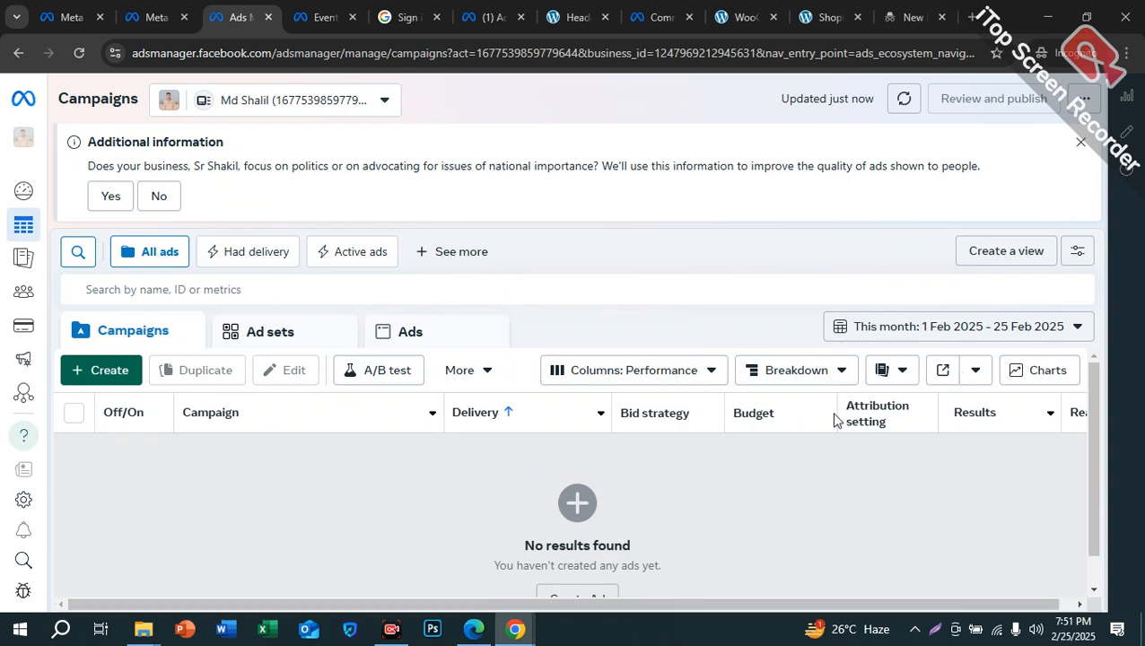
pyautogui.click(1082, 145)
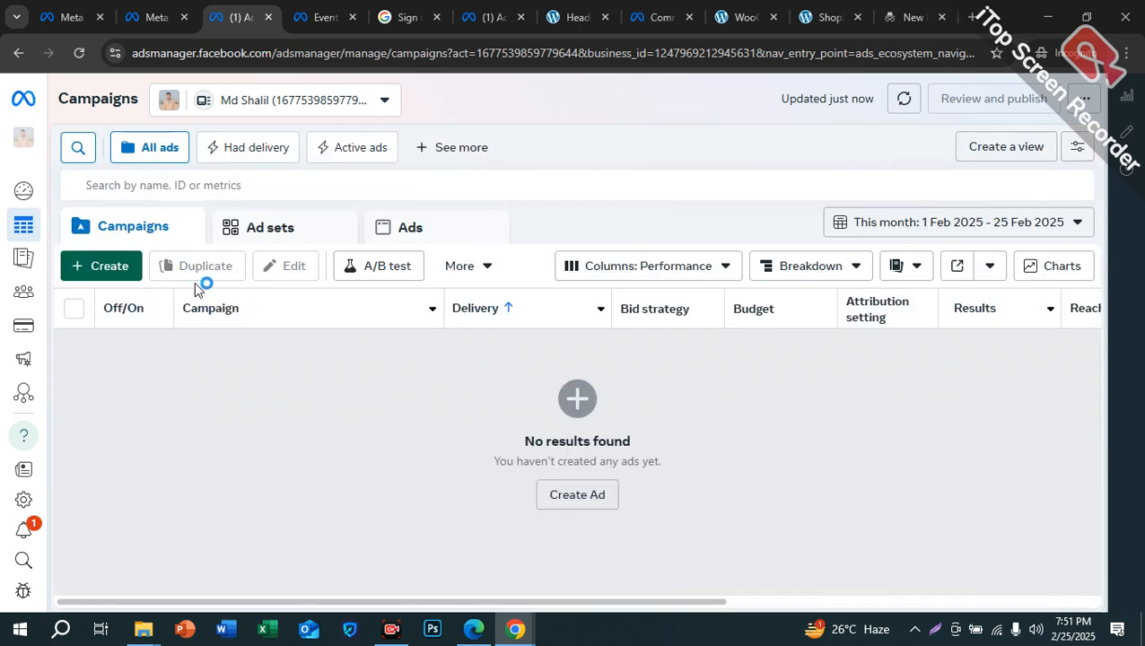
pyautogui.click(110, 267)
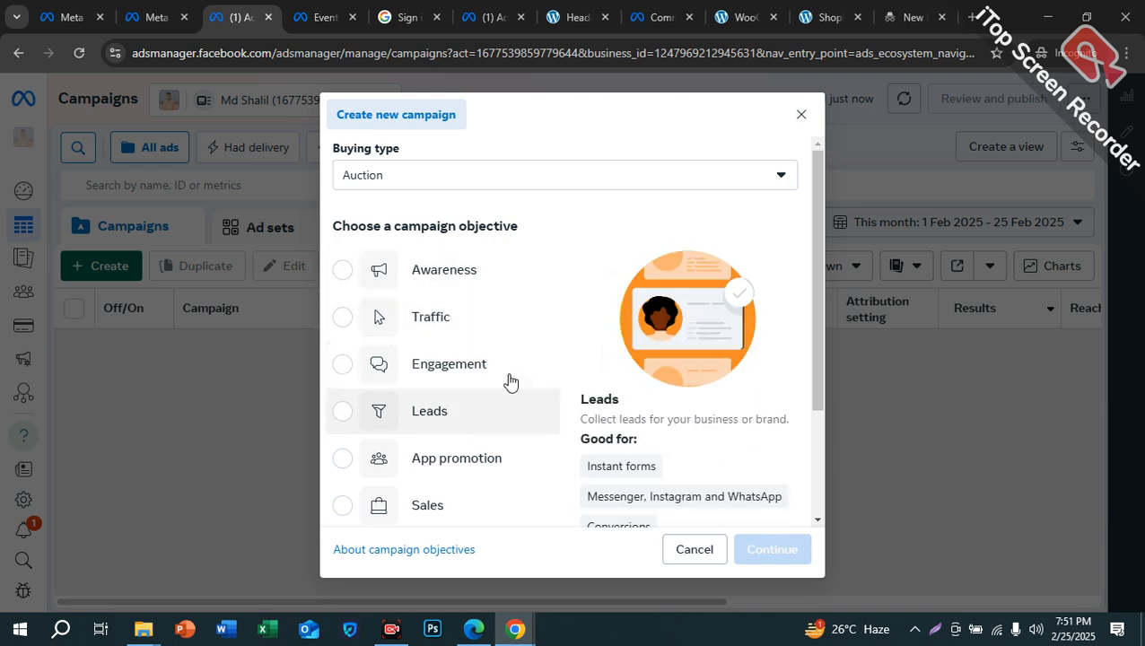
pyautogui.click(529, 519)
pyautogui.scroll(-2, 544, 439)
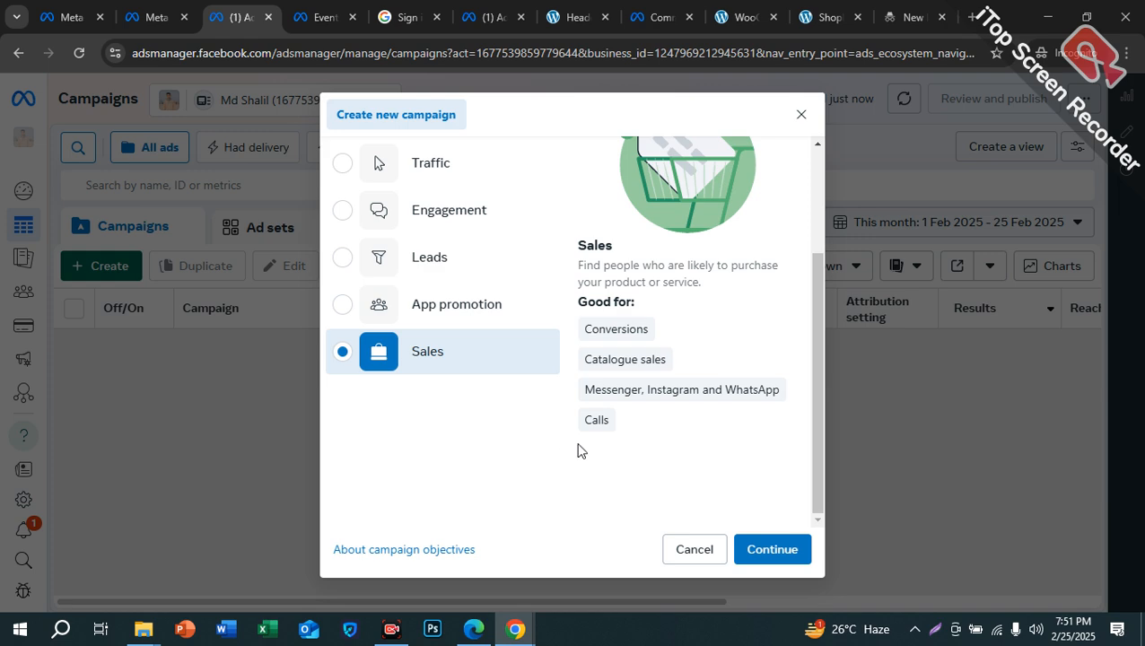
pyautogui.click(772, 551)
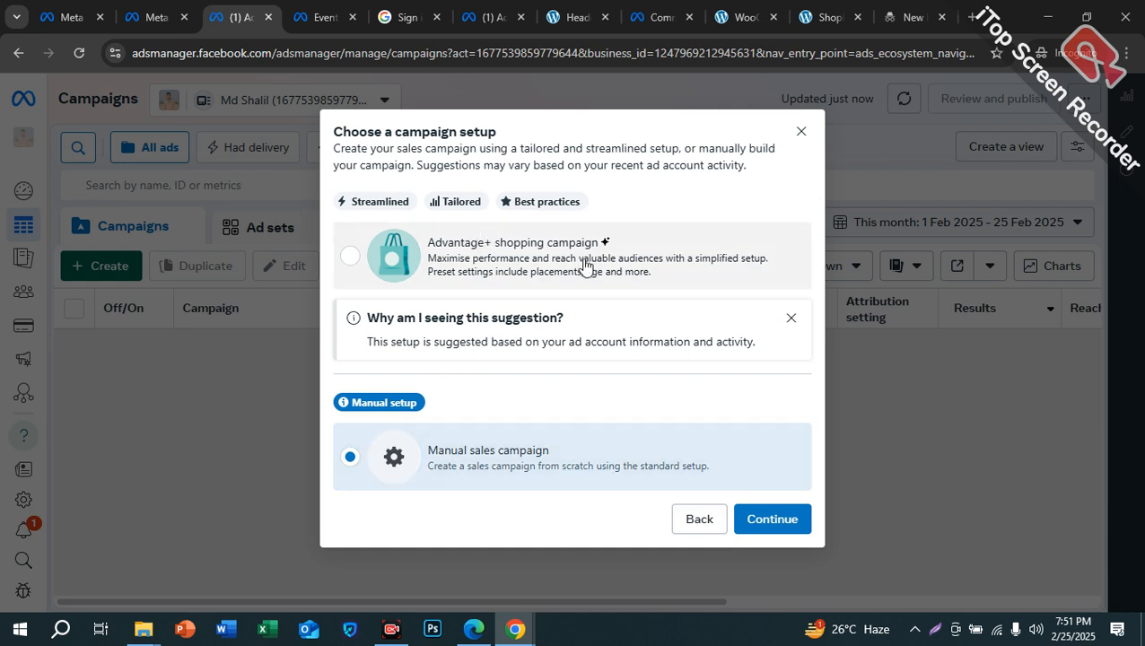
# - Choose the Manual sales campaign setup and continue to the campaign editor
pyautogui.click(517, 262)
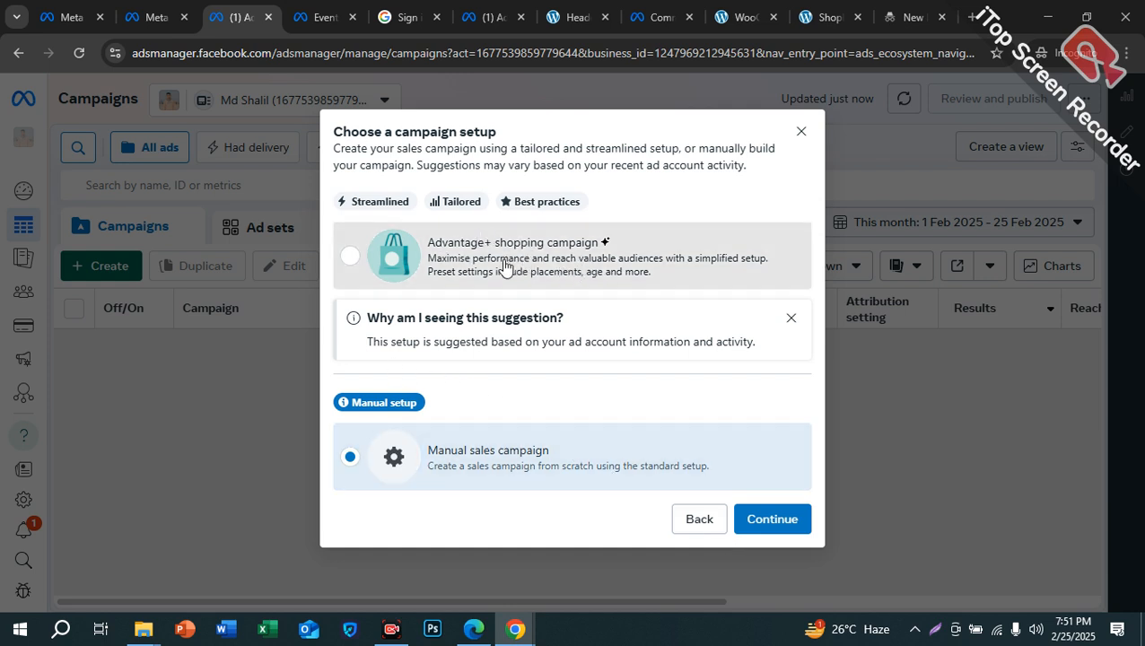
pyautogui.click(486, 463)
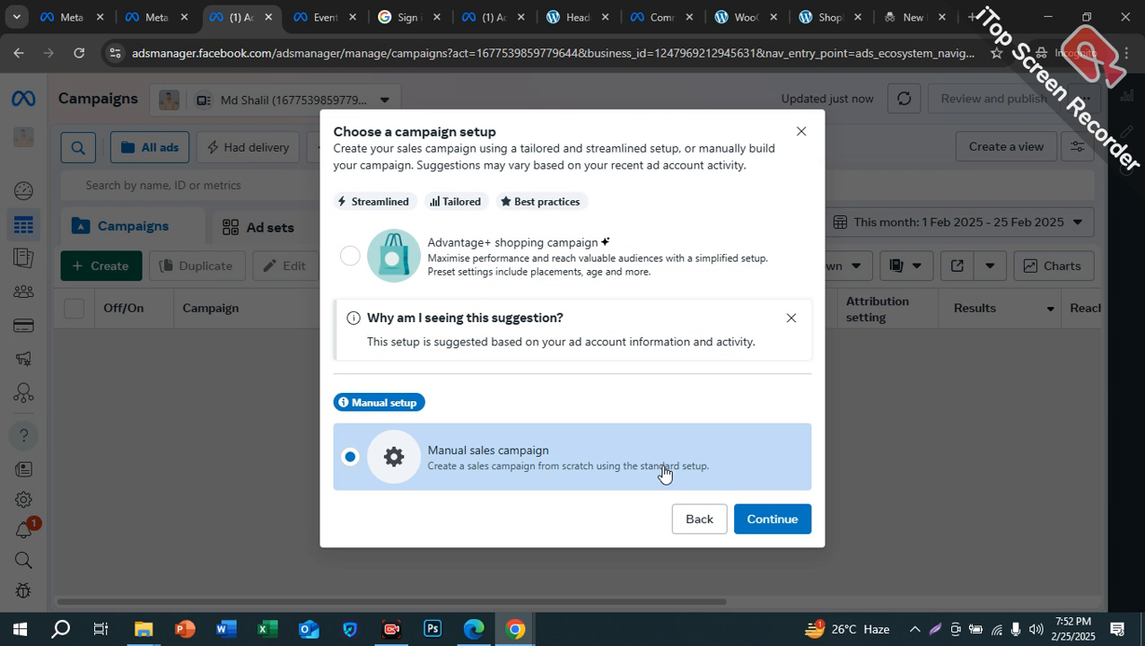
pyautogui.click(773, 520)
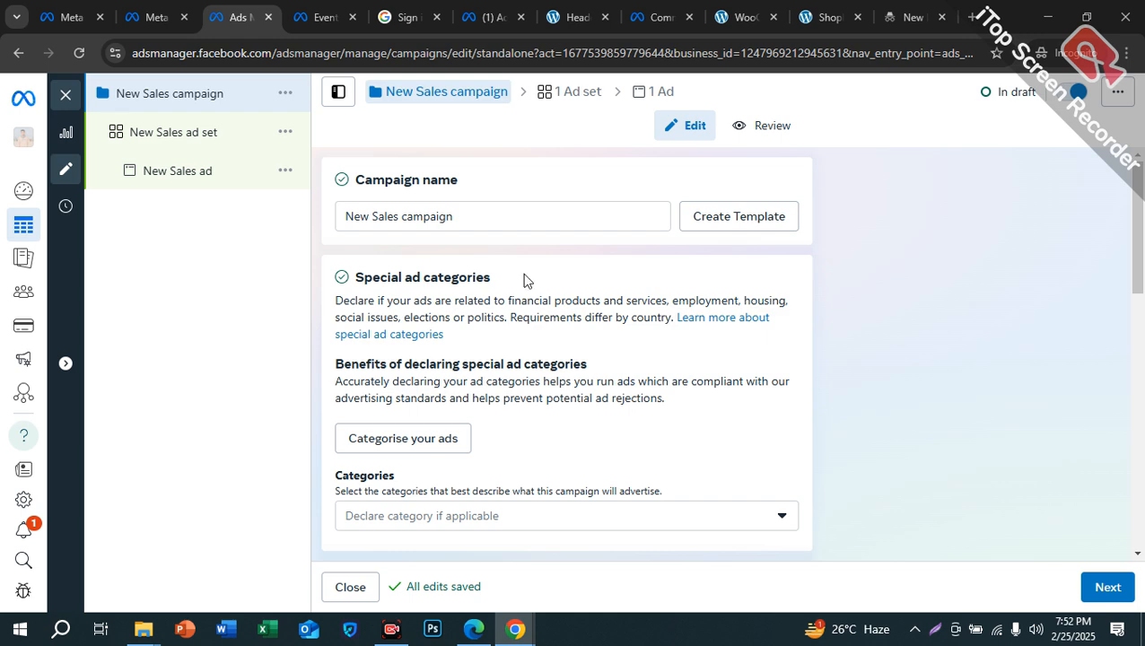
# - Check the campaign details and the catalogue chosen for Advantage+ catalogue ads, keeping ShopFusion88 Catalogue class 17 selected
pyautogui.moveTo(521, 299); pyautogui.dragTo(383, 415)
pyautogui.scroll(-3, 430, 418)
pyautogui.click(850, 349)
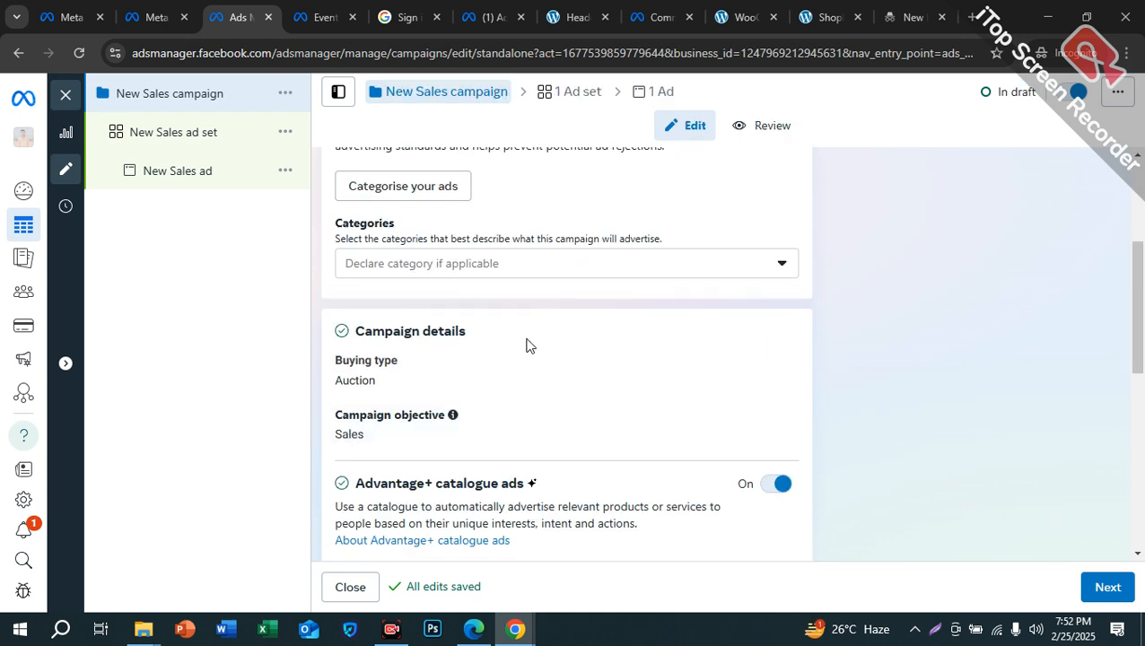
pyautogui.scroll(-2, 350, 416)
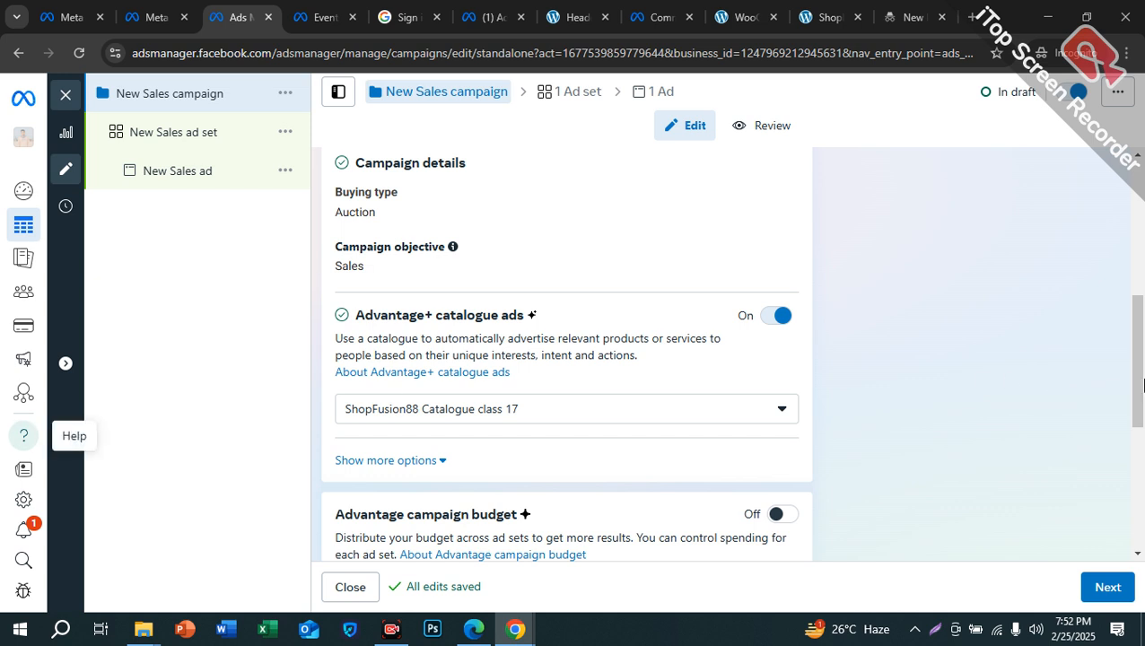
pyautogui.moveTo(451, 314); pyautogui.dragTo(570, 319)
pyautogui.scroll(-1, 485, 395)
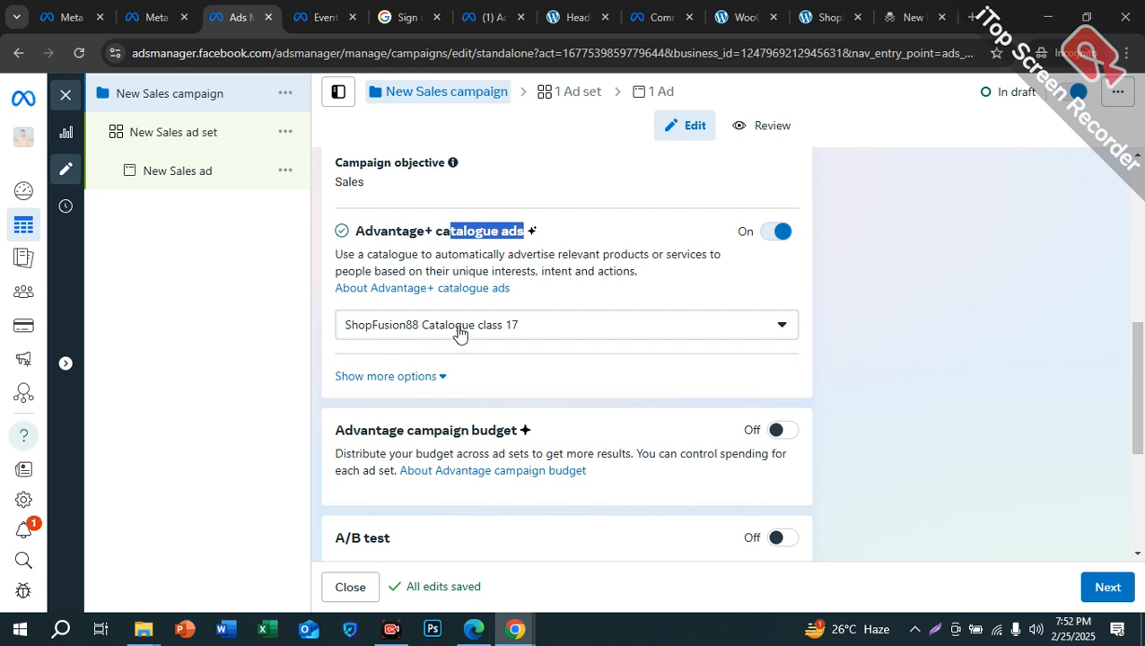
pyautogui.click(516, 333)
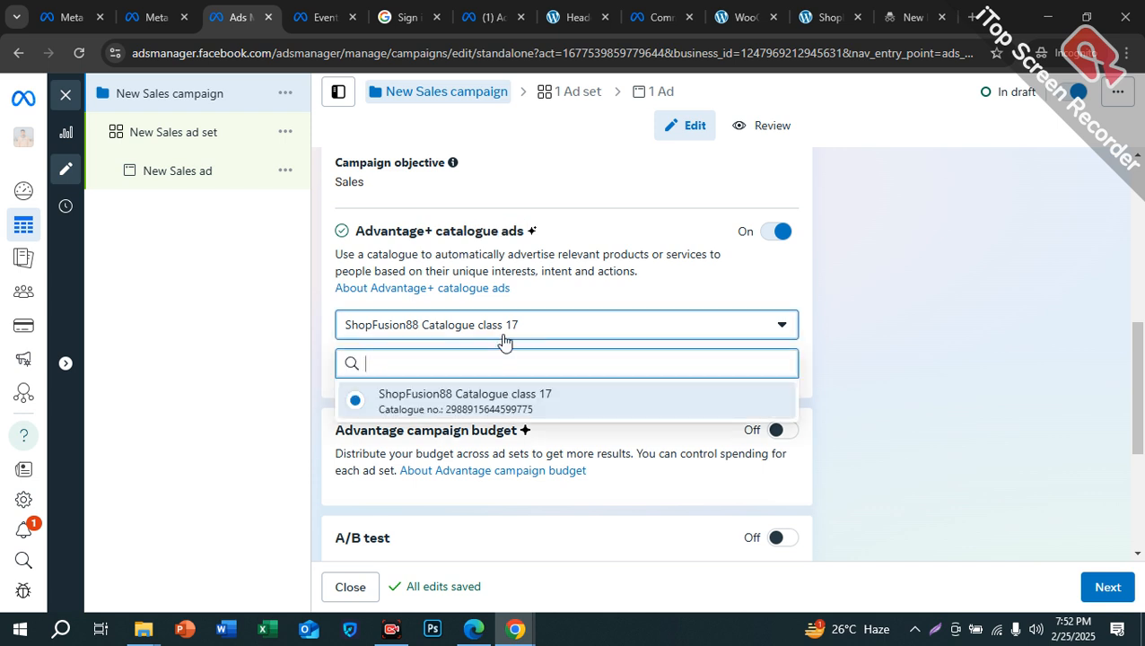
pyautogui.click(499, 404)
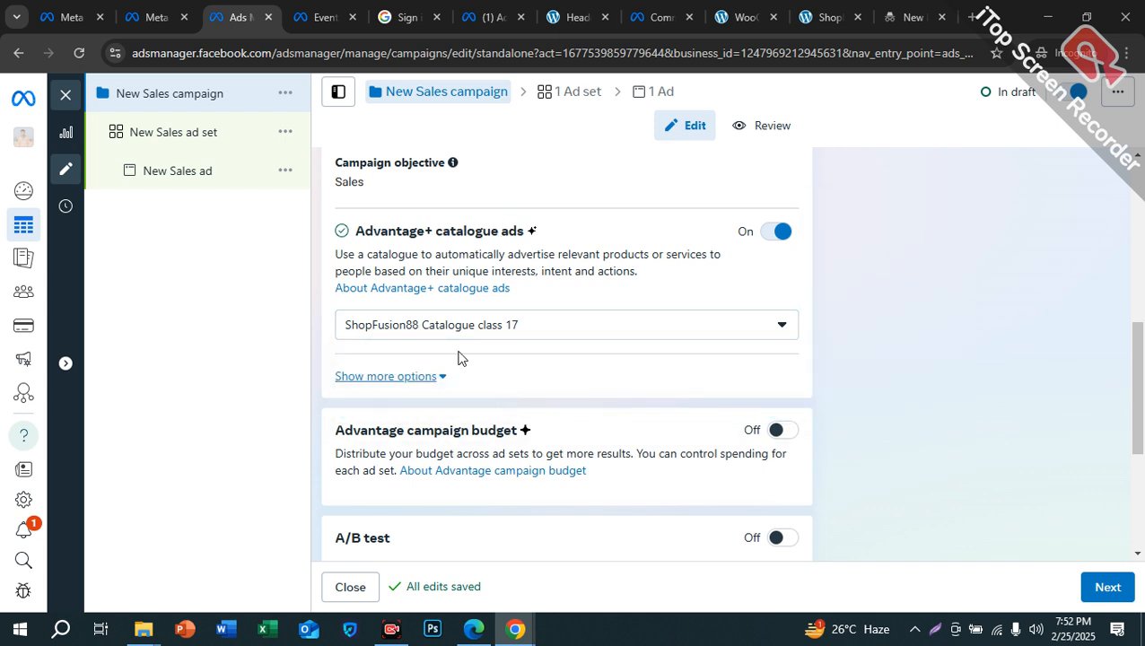
# - Turn off Advantage+ catalogue ads for the campaign and review its budget, A/B test and reporting settings
pyautogui.click(777, 232)
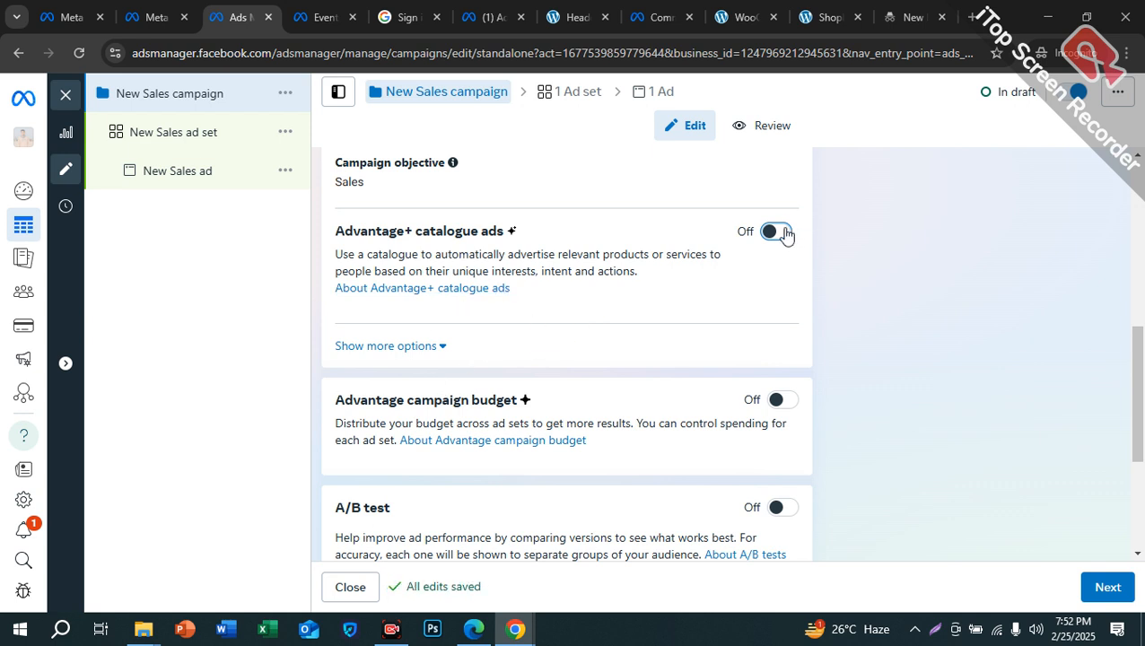
pyautogui.scroll(-5, 583, 296)
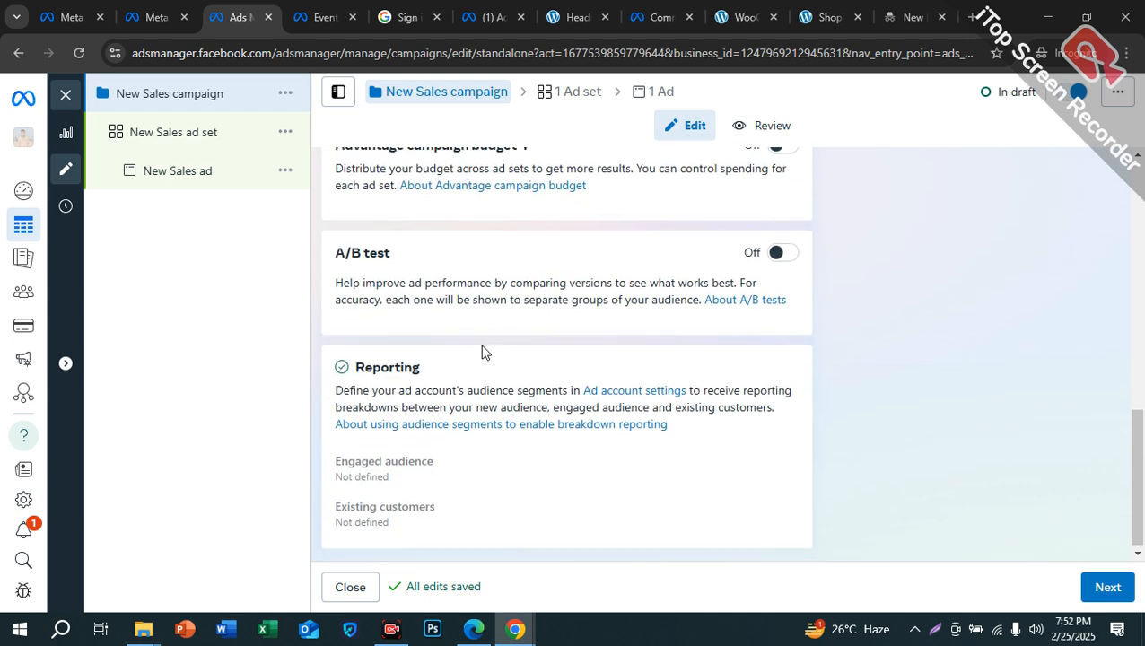
pyautogui.scroll(3, 538, 325)
pyautogui.scroll(3, 523, 283)
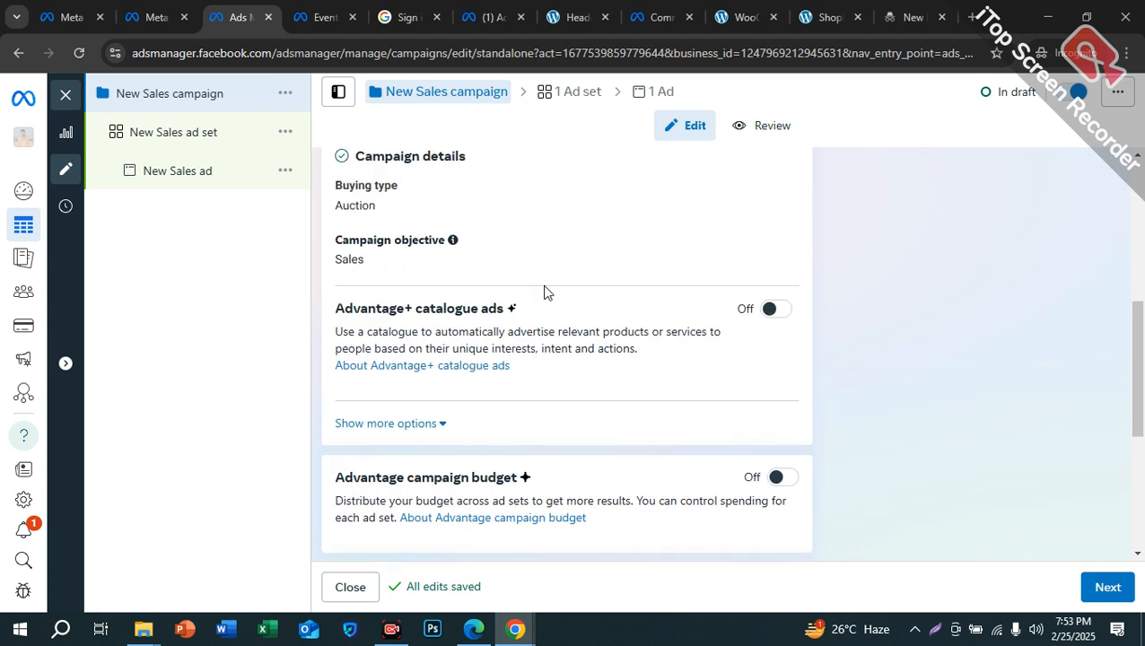
pyautogui.scroll(-2, 524, 300)
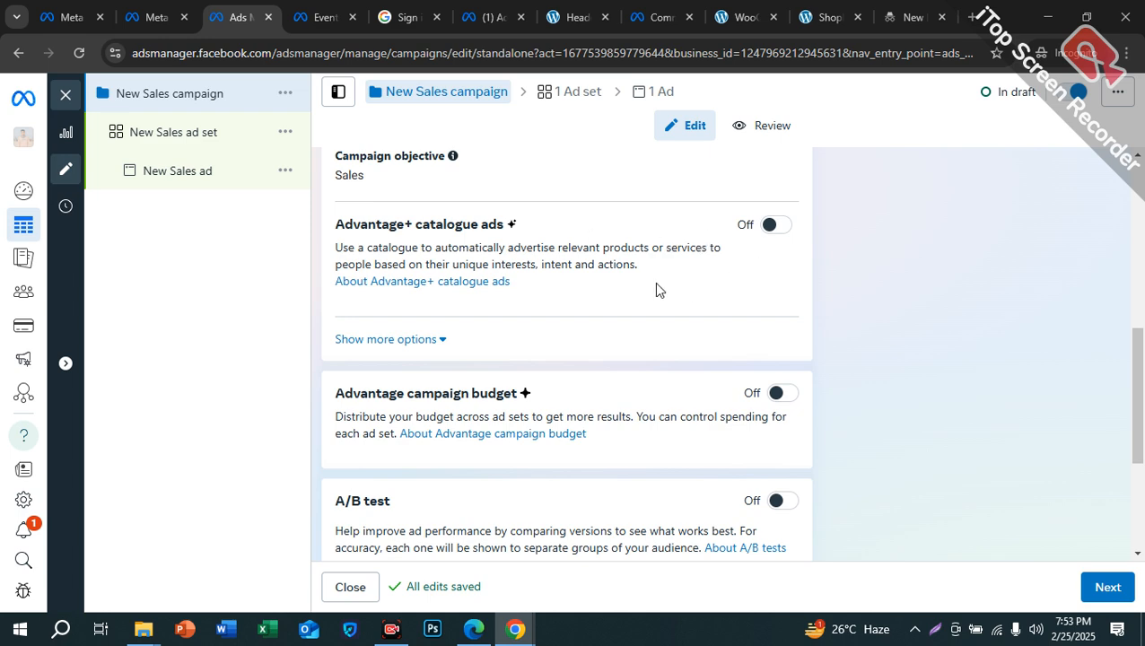
pyautogui.scroll(-2, 538, 314)
pyautogui.moveTo(339, 310); pyautogui.dragTo(529, 316)
pyautogui.click(647, 314)
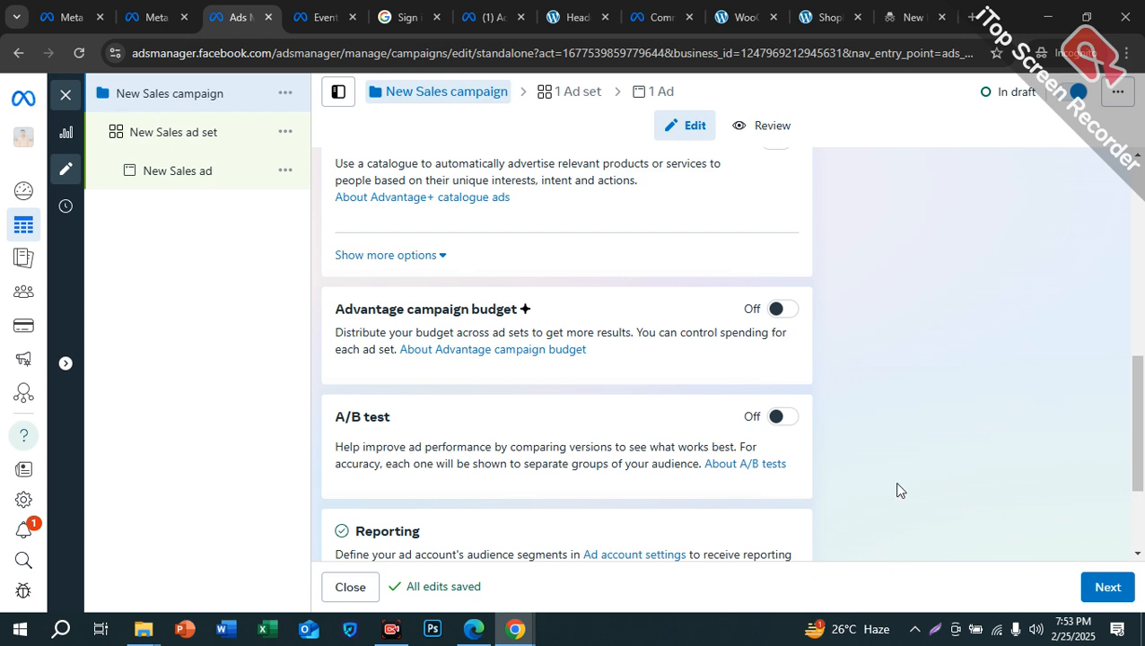
pyautogui.click(774, 579)
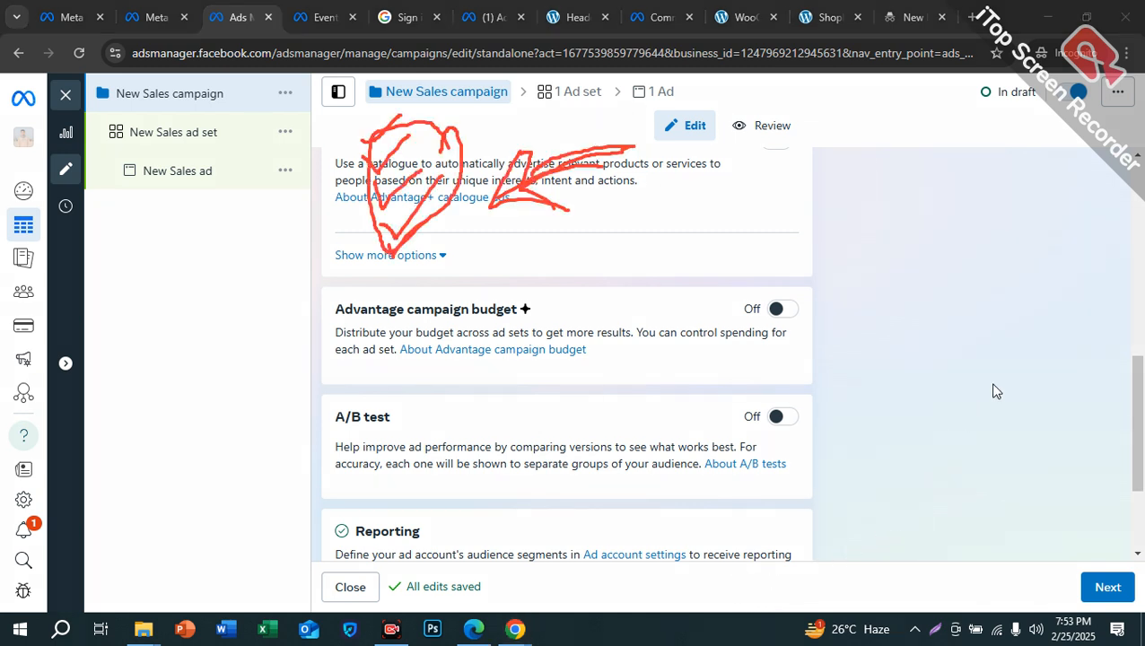
pyautogui.press('Escape')
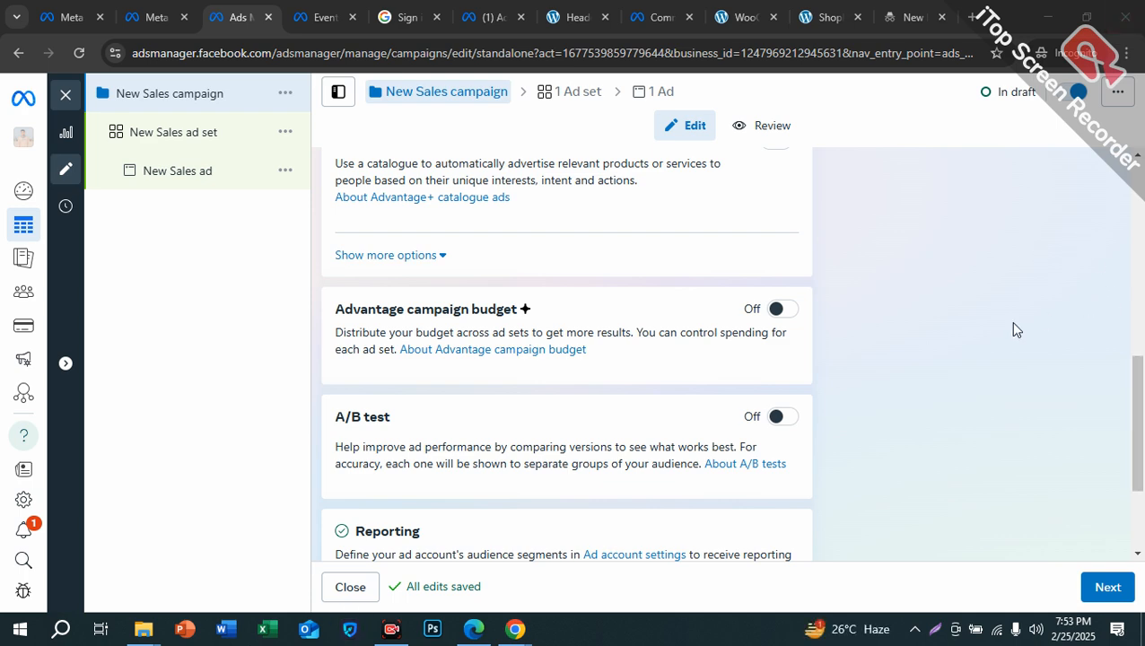
pyautogui.moveTo(189, 250)
pyautogui.mouseDown()
pyautogui.moveTo(208, 329)
pyautogui.moveTo(220, 263)
pyautogui.moveTo(225, 307)
pyautogui.mouseUp()
pyautogui.moveTo(263, 227)
pyautogui.mouseDown()
pyautogui.moveTo(289, 234)
pyautogui.moveTo(269, 227)
pyautogui.mouseUp()
pyautogui.moveTo(132, 379)
pyautogui.mouseDown()
pyautogui.moveTo(184, 338)
pyautogui.moveTo(352, 287)
pyautogui.mouseUp()
pyautogui.moveTo(505, 314)
pyautogui.mouseDown()
pyautogui.moveTo(562, 241)
pyautogui.moveTo(554, 215)
pyautogui.mouseUp()
pyautogui.moveTo(588, 163)
pyautogui.mouseDown()
pyautogui.moveTo(601, 242)
pyautogui.moveTo(625, 241)
pyautogui.moveTo(607, 243)
pyautogui.mouseUp()
pyautogui.moveTo(690, 134)
pyautogui.mouseDown()
pyautogui.moveTo(654, 178)
pyautogui.moveTo(695, 133)
pyautogui.mouseUp()
pyautogui.moveTo(496, 348); pyautogui.dragTo(738, 186)
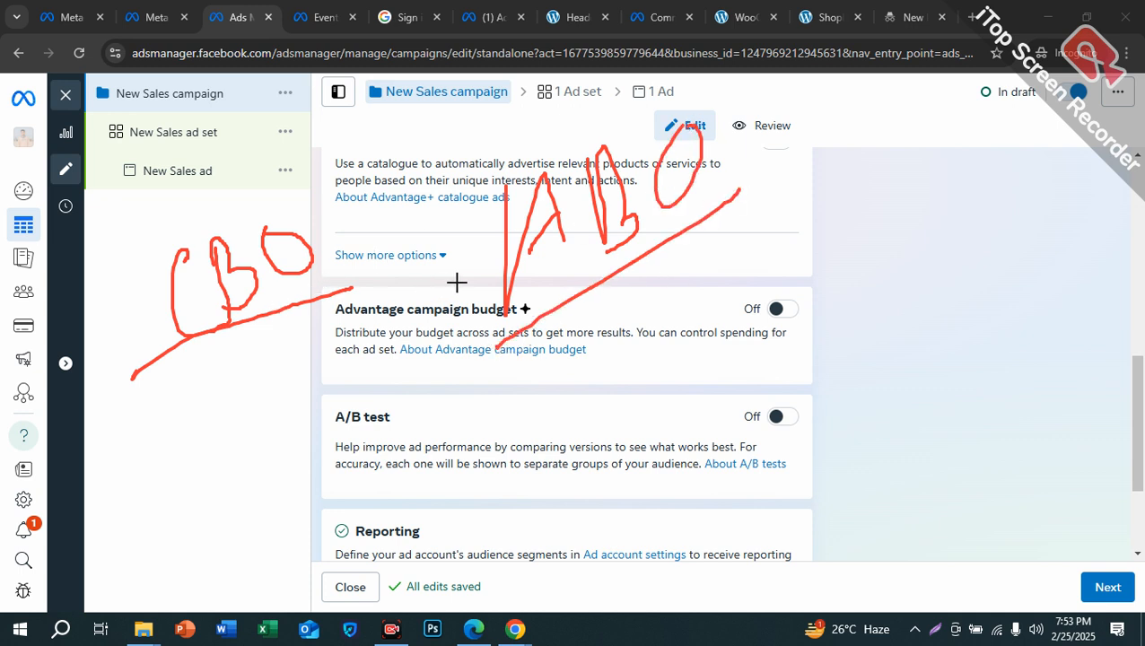
pyautogui.moveTo(186, 287)
pyautogui.mouseDown()
pyautogui.moveTo(178, 245)
pyautogui.moveTo(174, 349)
pyautogui.moveTo(207, 289)
pyautogui.mouseUp()
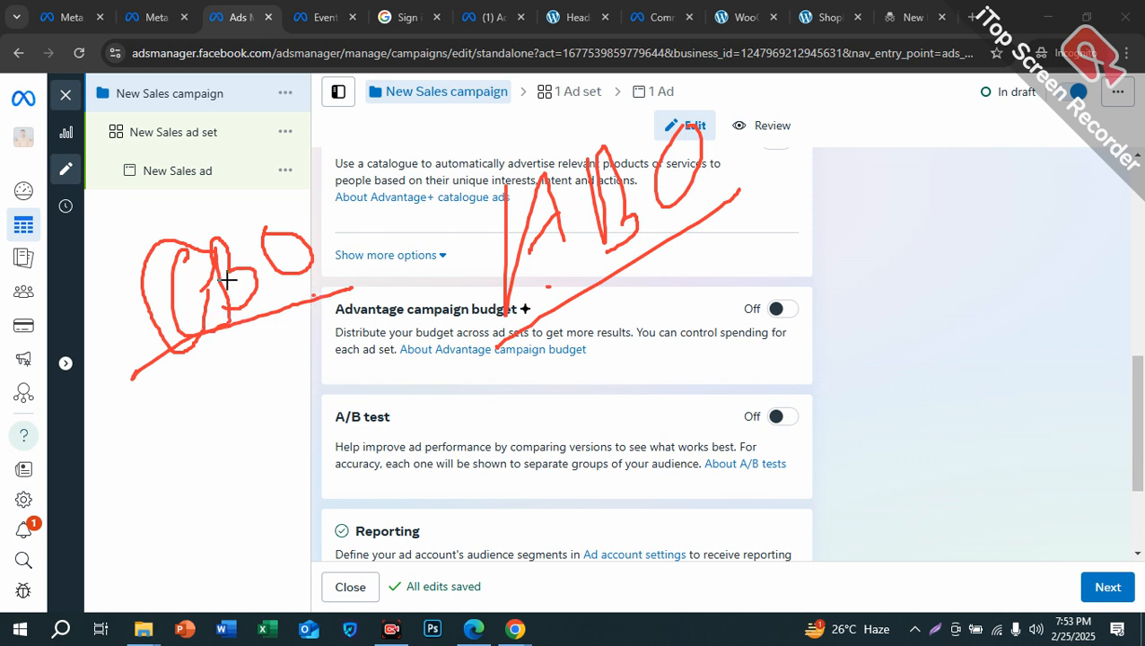
pyautogui.moveTo(496, 302)
pyautogui.mouseDown()
pyautogui.moveTo(471, 316)
pyautogui.moveTo(503, 302)
pyautogui.mouseUp()
pyautogui.moveTo(220, 81)
pyautogui.mouseDown()
pyautogui.moveTo(166, 94)
pyautogui.moveTo(226, 87)
pyautogui.moveTo(201, 79)
pyautogui.mouseUp()
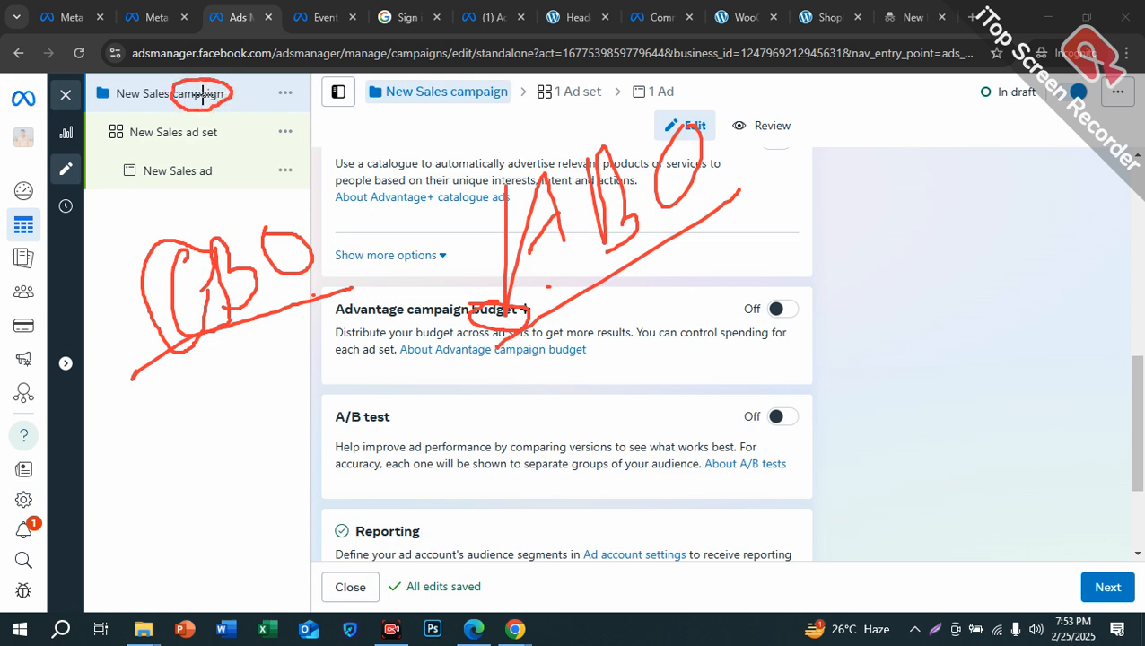
pyautogui.moveTo(206, 119)
pyautogui.mouseDown()
pyautogui.moveTo(179, 136)
pyautogui.moveTo(220, 135)
pyautogui.moveTo(213, 123)
pyautogui.moveTo(192, 178)
pyautogui.moveTo(209, 165)
pyautogui.mouseUp()
pyautogui.moveTo(256, 307)
pyautogui.mouseDown()
pyautogui.moveTo(334, 89)
pyautogui.moveTo(216, 98)
pyautogui.moveTo(245, 80)
pyautogui.moveTo(259, 107)
pyautogui.mouseUp()
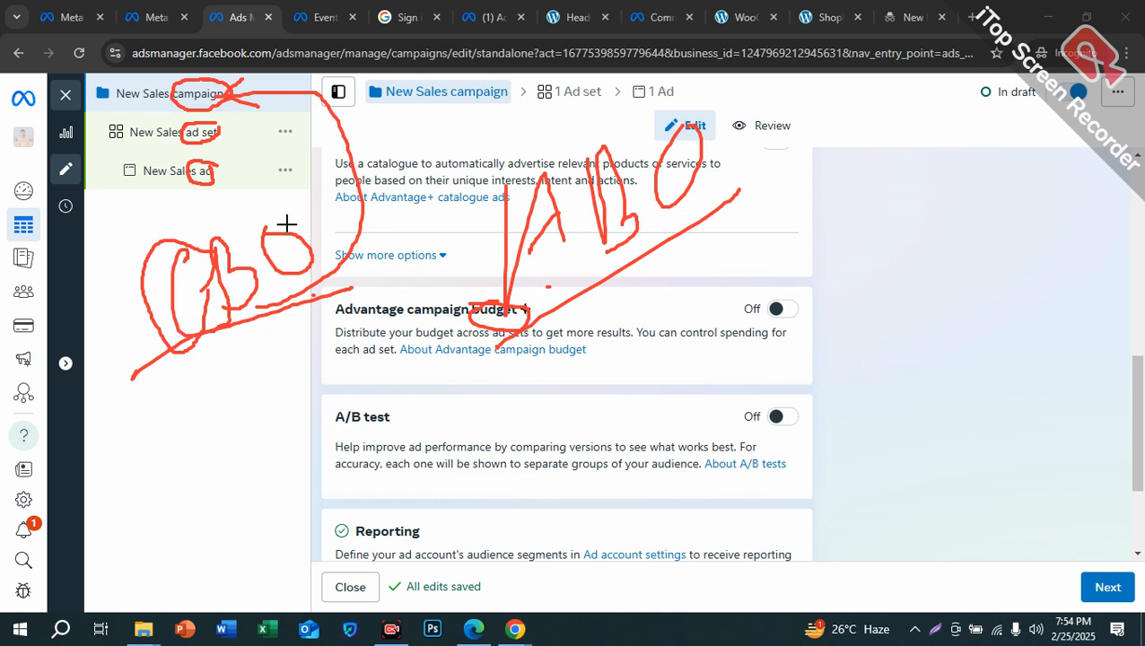
pyautogui.moveTo(123, 143)
pyautogui.mouseDown()
pyautogui.moveTo(335, 141)
pyautogui.moveTo(260, 136)
pyautogui.moveTo(298, 135)
pyautogui.moveTo(275, 119)
pyautogui.mouseUp()
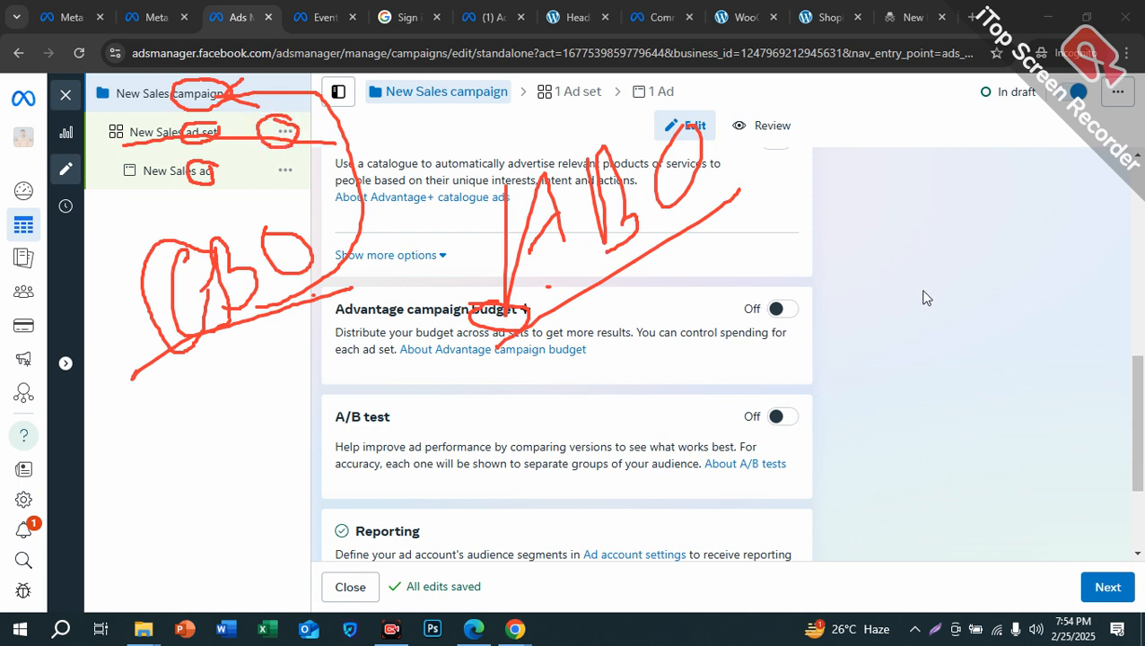
# - Open the New Sales ad set for editing
pyautogui.click(192, 137)
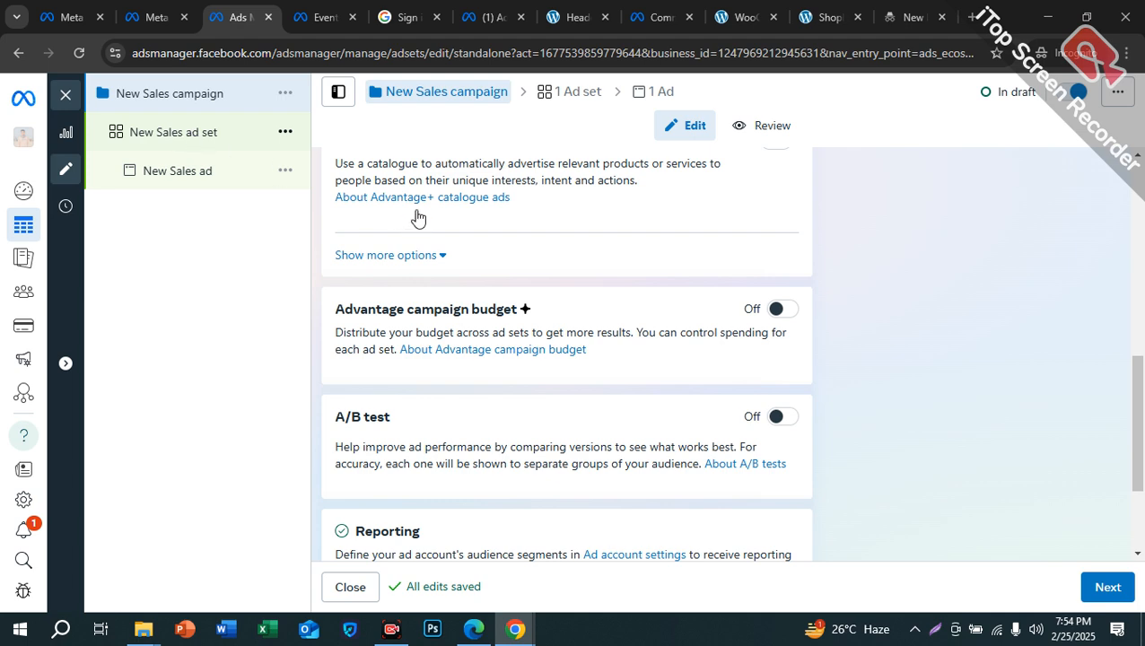
pyautogui.click(214, 132)
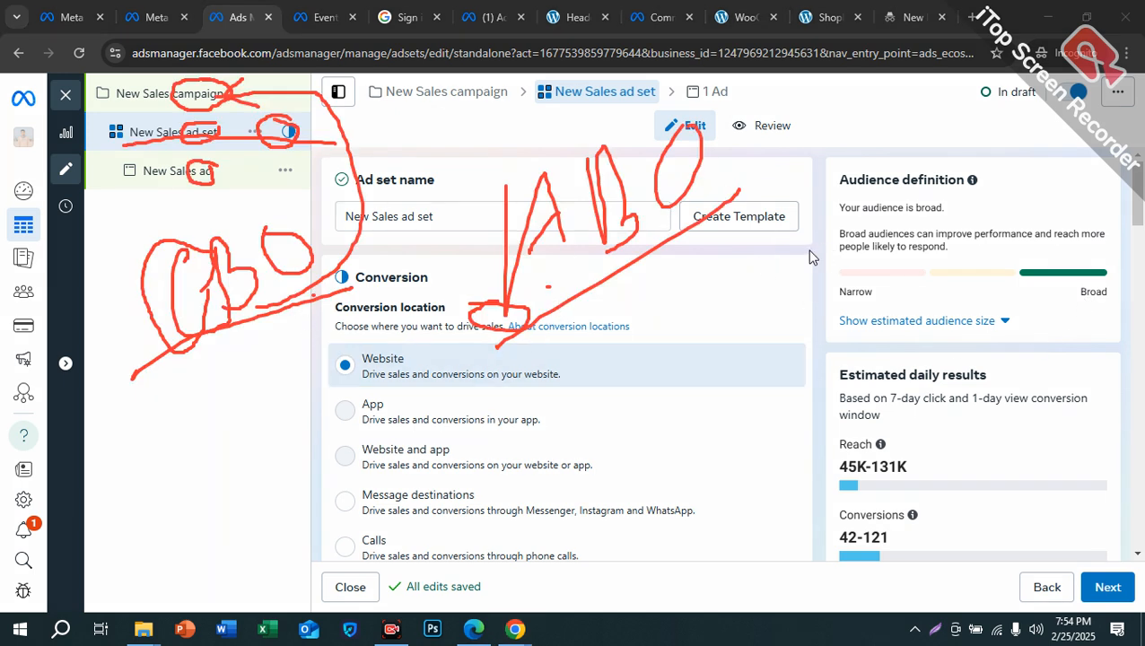
pyautogui.moveTo(242, 119)
pyautogui.mouseDown()
pyautogui.moveTo(179, 139)
pyautogui.moveTo(242, 117)
pyautogui.mouseUp()
pyautogui.moveTo(668, 125)
pyautogui.mouseDown()
pyautogui.moveTo(509, 176)
pyautogui.moveTo(646, 273)
pyautogui.moveTo(677, 132)
pyautogui.moveTo(603, 127)
pyautogui.mouseUp()
pyautogui.moveTo(518, 281)
pyautogui.mouseDown()
pyautogui.moveTo(567, 251)
pyautogui.moveTo(637, 243)
pyautogui.moveTo(686, 220)
pyautogui.mouseUp()
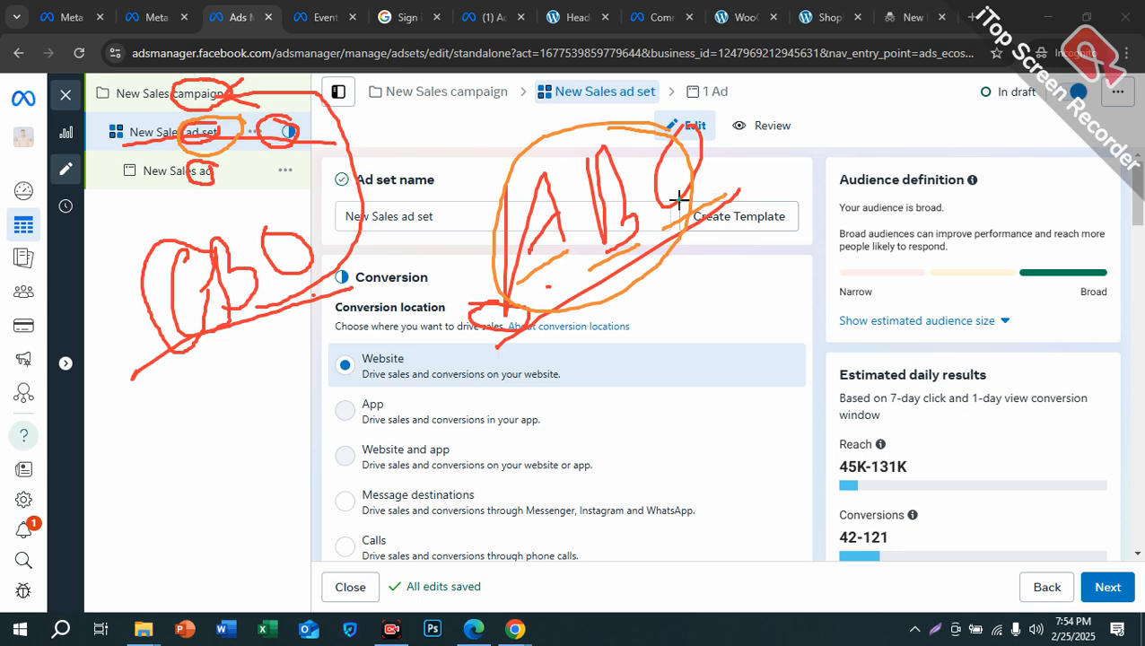
pyautogui.moveTo(148, 359); pyautogui.dragTo(377, 289)
pyautogui.moveTo(503, 289); pyautogui.dragTo(753, 212)
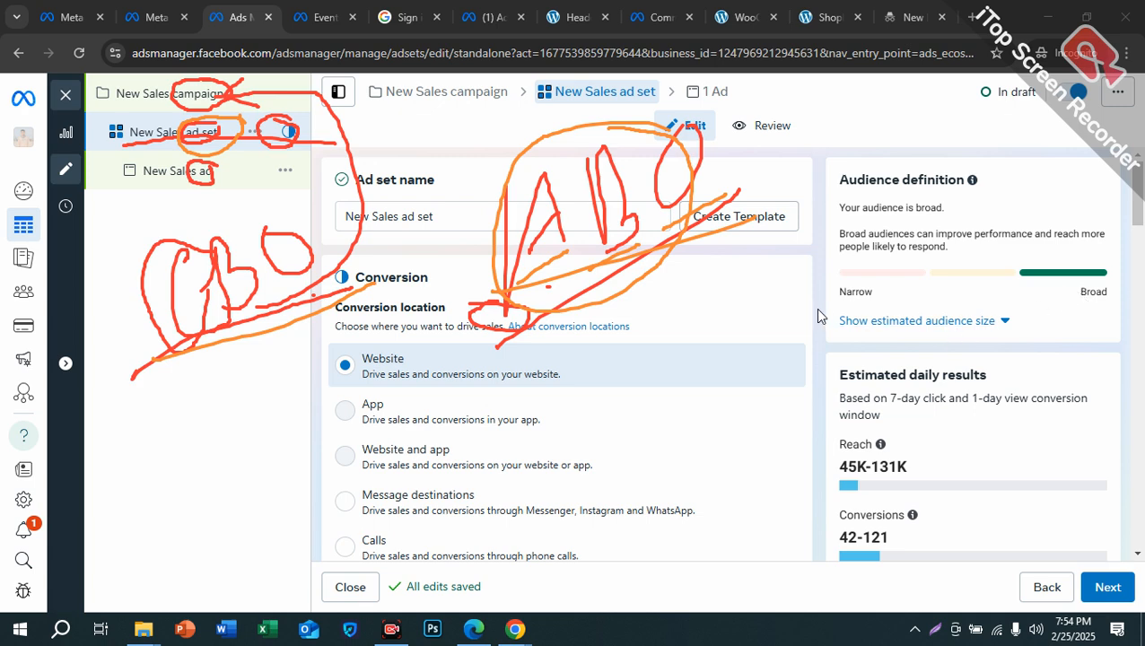
# - Duplicate the New Sales ad set to make three copies in the same campaign
pyautogui.click(254, 131)
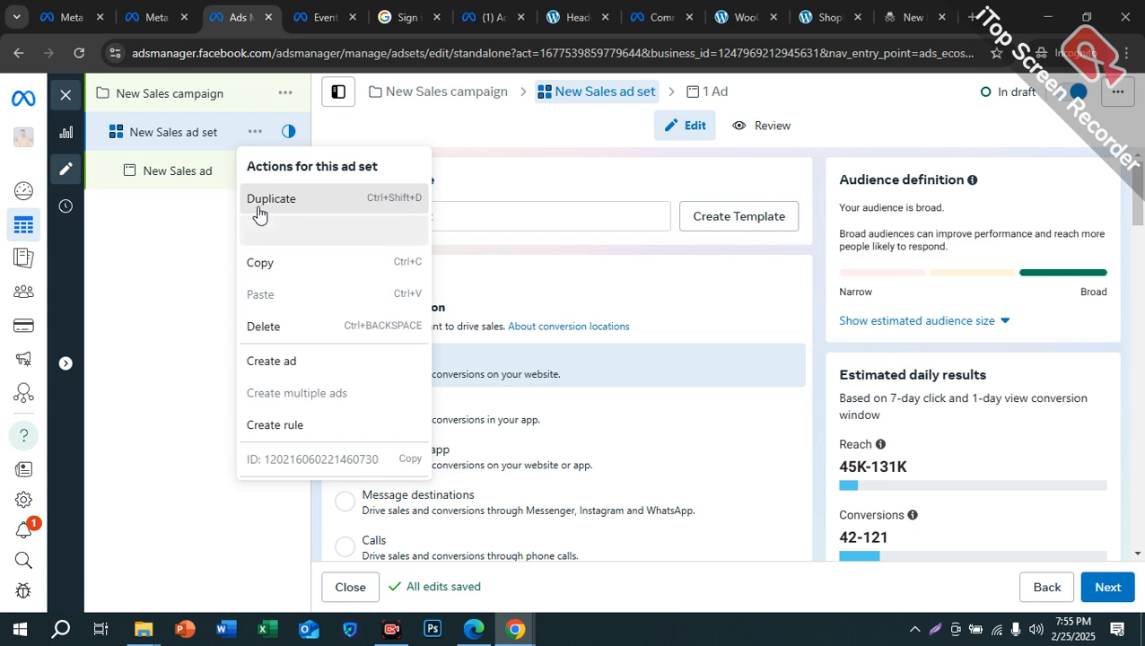
pyautogui.click(260, 204)
pyautogui.click(795, 393)
pyautogui.click(795, 393)
pyautogui.click(769, 476)
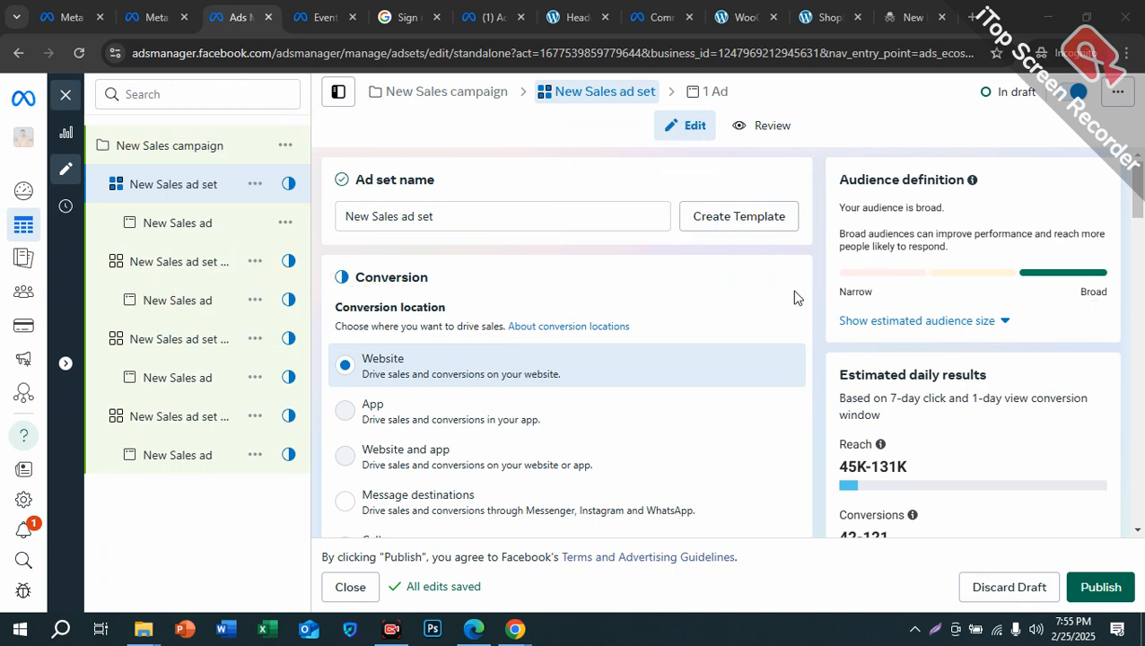
pyautogui.moveTo(388, 160)
pyautogui.mouseDown()
pyautogui.moveTo(424, 142)
pyautogui.moveTo(421, 127)
pyautogui.moveTo(438, 134)
pyautogui.mouseUp()
pyautogui.moveTo(486, 88); pyautogui.dragTo(500, 93)
pyautogui.moveTo(388, 182); pyautogui.dragTo(564, 113)
pyautogui.moveTo(807, 106)
pyautogui.mouseDown()
pyautogui.moveTo(827, 135)
pyautogui.moveTo(843, 133)
pyautogui.mouseUp()
pyautogui.moveTo(837, 82)
pyautogui.mouseDown()
pyautogui.moveTo(836, 130)
pyautogui.moveTo(863, 79)
pyautogui.mouseUp()
pyautogui.moveTo(804, 170); pyautogui.dragTo(927, 125)
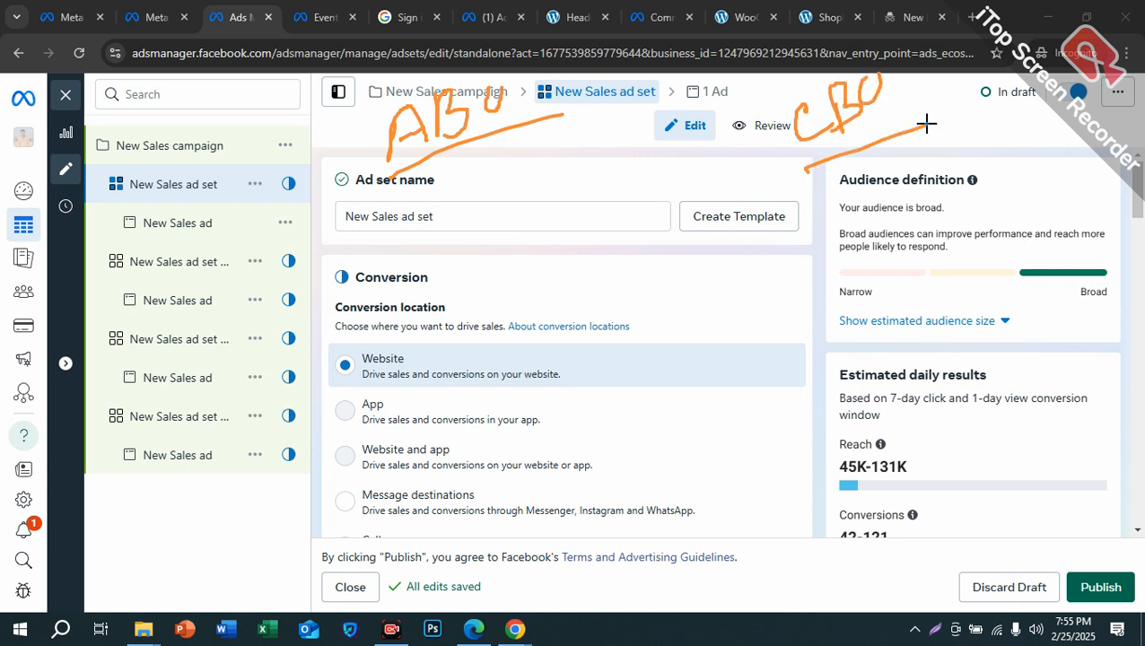
pyautogui.moveTo(394, 173); pyautogui.dragTo(429, 316)
pyautogui.moveTo(211, 174)
pyautogui.mouseDown()
pyautogui.moveTo(187, 184)
pyautogui.moveTo(218, 175)
pyautogui.moveTo(197, 261)
pyautogui.mouseUp()
pyautogui.hotkey('ctrl', 'z')
pyautogui.hotkey('ctrl', 'z')
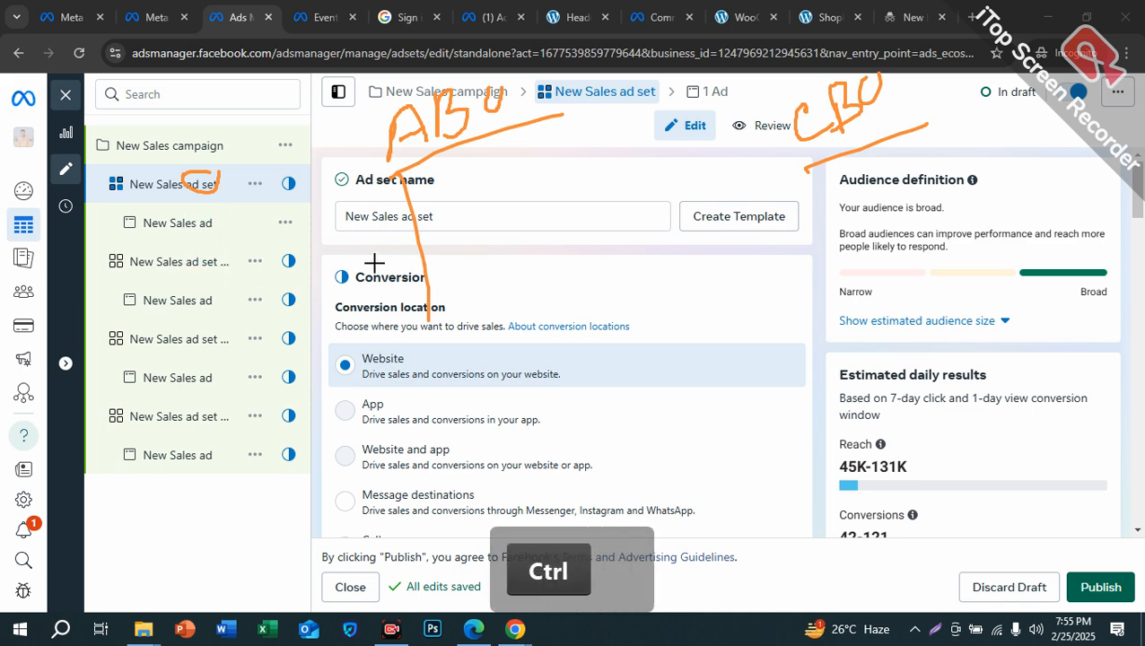
pyautogui.moveTo(213, 255)
pyautogui.mouseDown()
pyautogui.moveTo(227, 268)
pyautogui.moveTo(189, 246)
pyautogui.mouseUp()
pyautogui.moveTo(178, 334)
pyautogui.mouseDown()
pyautogui.moveTo(187, 345)
pyautogui.moveTo(171, 331)
pyautogui.mouseUp()
pyautogui.moveTo(190, 416); pyautogui.dragTo(178, 414)
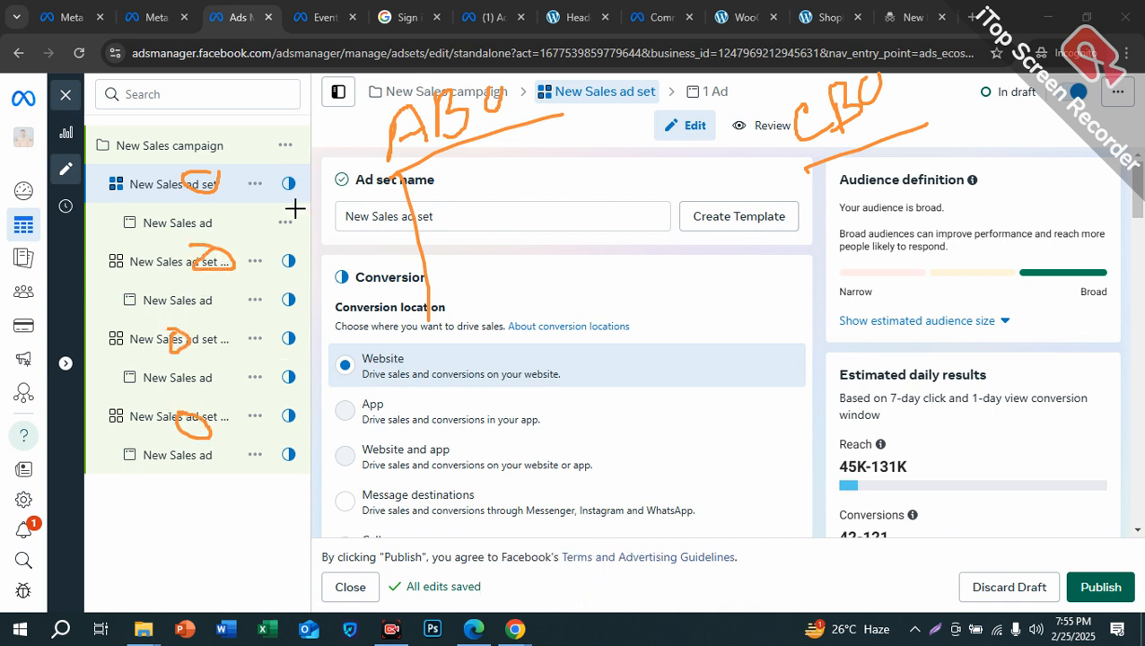
pyautogui.moveTo(422, 244); pyautogui.dragTo(486, 240)
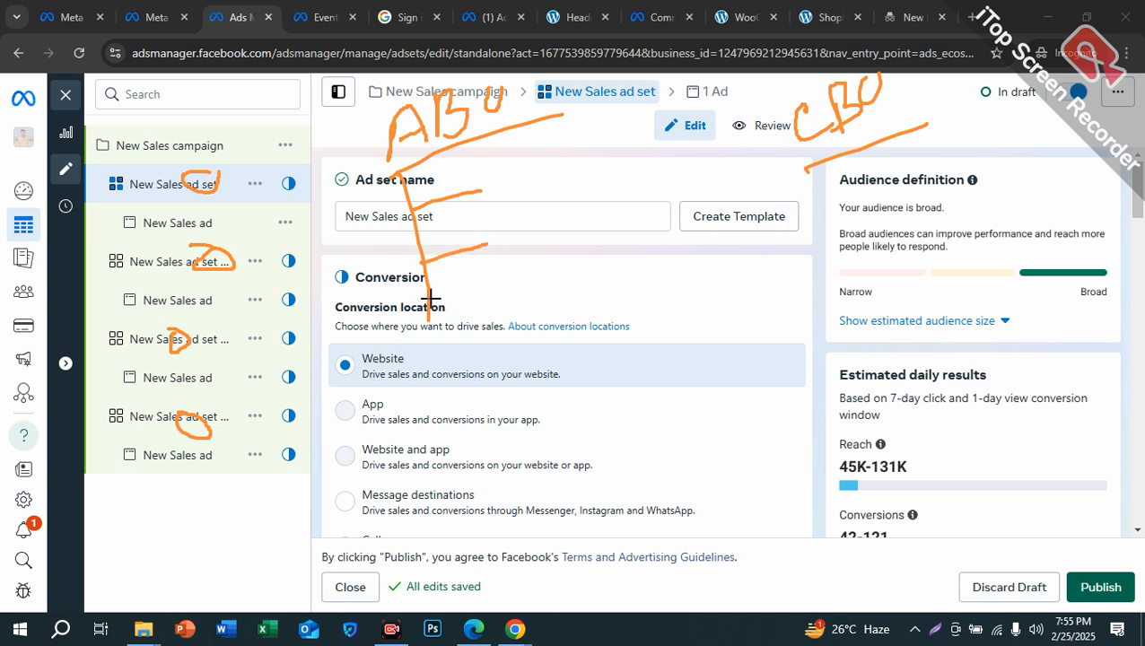
pyautogui.moveTo(428, 313)
pyautogui.mouseDown()
pyautogui.moveTo(508, 293)
pyautogui.moveTo(464, 400)
pyautogui.moveTo(541, 375)
pyautogui.mouseUp()
pyautogui.moveTo(122, 274)
pyautogui.mouseDown()
pyautogui.moveTo(238, 274)
pyautogui.moveTo(193, 235)
pyautogui.moveTo(130, 265)
pyautogui.mouseUp()
pyautogui.moveTo(139, 206)
pyautogui.mouseDown()
pyautogui.moveTo(225, 192)
pyautogui.moveTo(133, 163)
pyautogui.moveTo(133, 194)
pyautogui.mouseUp()
pyautogui.moveTo(211, 320)
pyautogui.mouseDown()
pyautogui.moveTo(171, 319)
pyautogui.moveTo(128, 340)
pyautogui.moveTo(237, 349)
pyautogui.moveTo(204, 325)
pyautogui.mouseUp()
pyautogui.moveTo(233, 406)
pyautogui.mouseDown()
pyautogui.moveTo(133, 403)
pyautogui.moveTo(186, 432)
pyautogui.moveTo(206, 396)
pyautogui.mouseUp()
pyautogui.moveTo(94, 180)
pyautogui.mouseDown()
pyautogui.moveTo(112, 194)
pyautogui.moveTo(105, 211)
pyautogui.mouseUp()
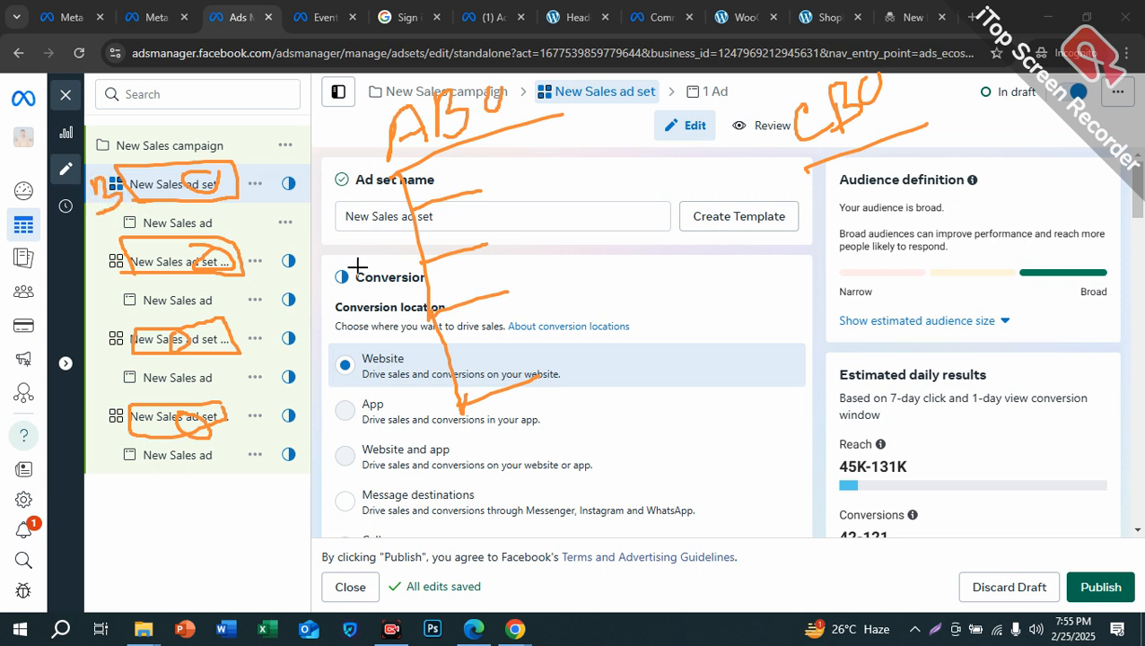
pyautogui.moveTo(339, 285)
pyautogui.mouseDown()
pyautogui.moveTo(359, 288)
pyautogui.moveTo(386, 337)
pyautogui.mouseUp()
pyautogui.moveTo(372, 279)
pyautogui.mouseDown()
pyautogui.moveTo(379, 309)
pyautogui.moveTo(375, 278)
pyautogui.moveTo(335, 258)
pyautogui.moveTo(348, 352)
pyautogui.moveTo(399, 298)
pyautogui.moveTo(370, 260)
pyautogui.mouseUp()
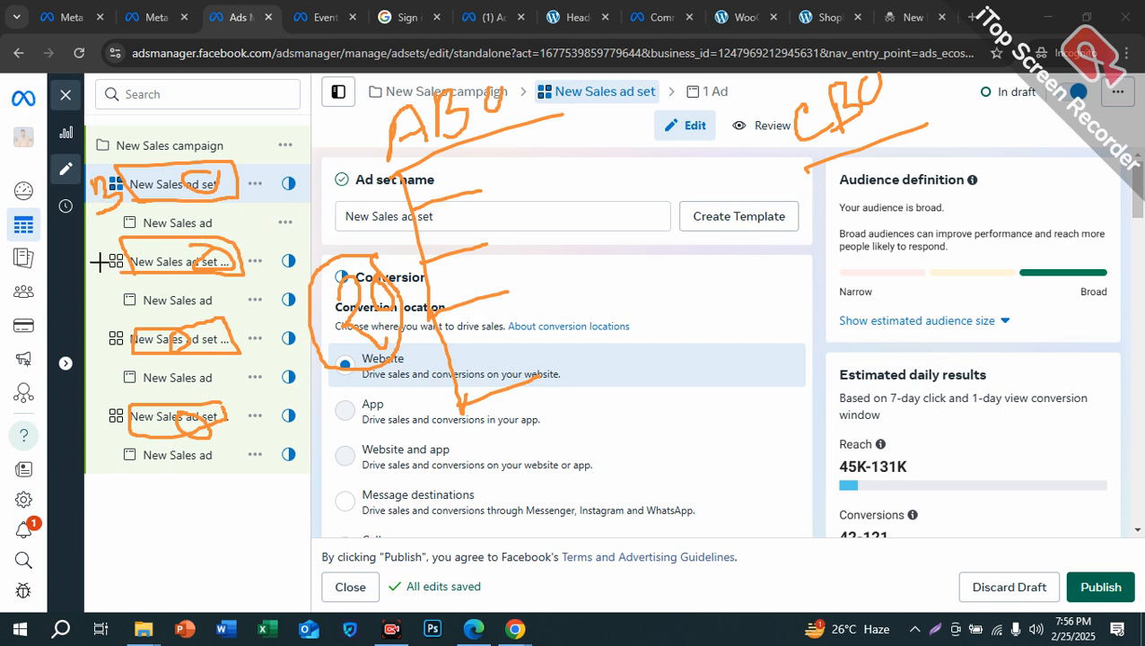
pyautogui.moveTo(232, 226)
pyautogui.mouseDown()
pyautogui.moveTo(266, 265)
pyautogui.moveTo(279, 259)
pyautogui.mouseUp()
pyautogui.moveTo(271, 231); pyautogui.dragTo(275, 287)
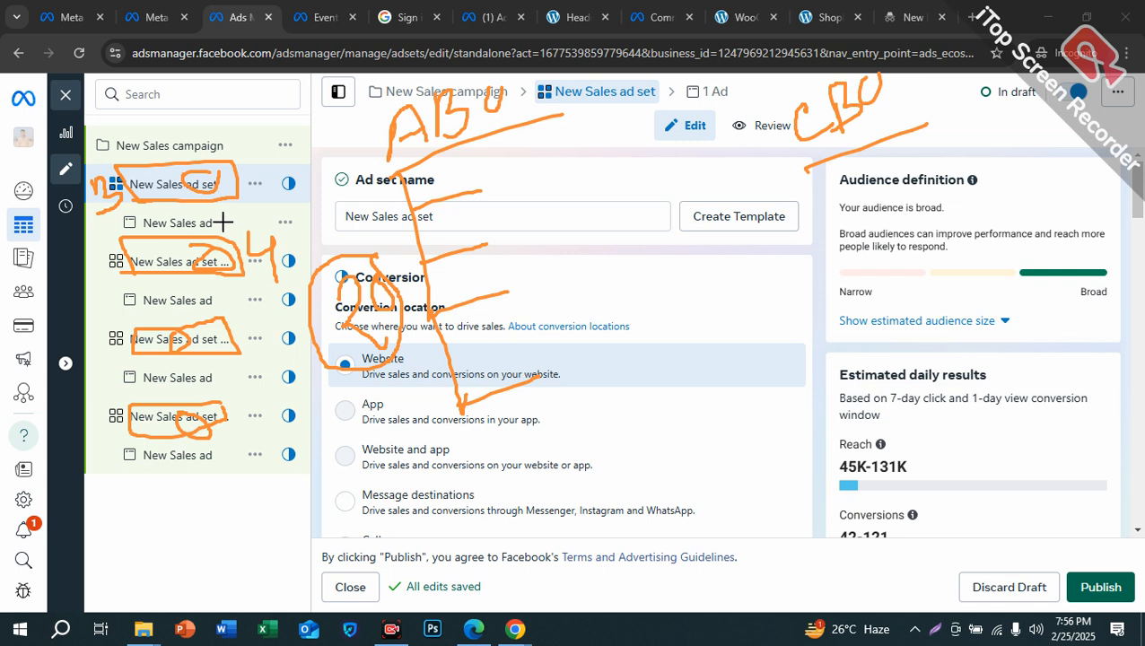
pyautogui.moveTo(240, 324)
pyautogui.mouseDown()
pyautogui.moveTo(253, 353)
pyautogui.moveTo(249, 325)
pyautogui.mouseUp()
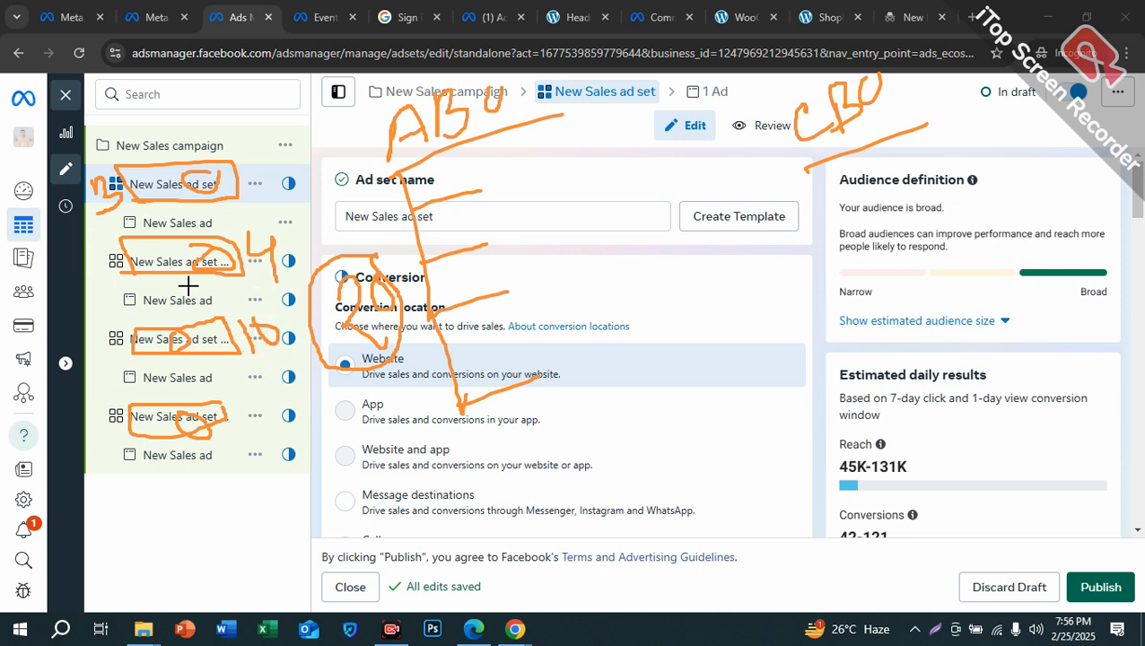
pyautogui.moveTo(238, 381); pyautogui.dragTo(244, 409)
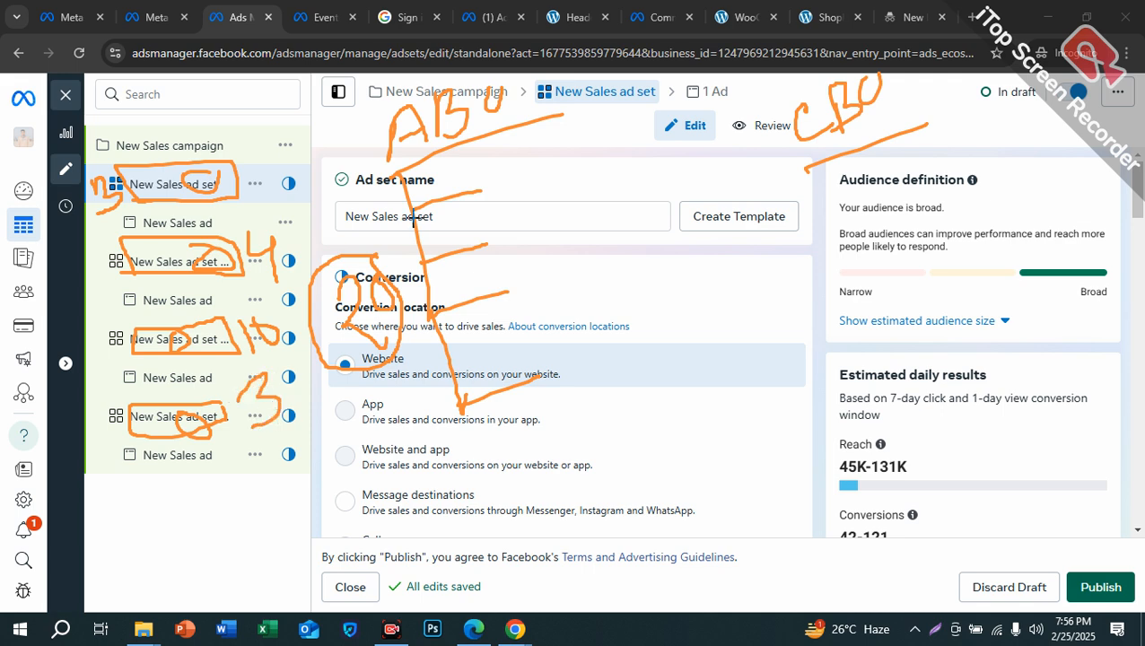
pyautogui.moveTo(490, 174)
pyautogui.mouseDown()
pyautogui.moveTo(503, 178)
pyautogui.moveTo(508, 227)
pyautogui.moveTo(546, 269)
pyautogui.moveTo(524, 286)
pyautogui.moveTo(540, 303)
pyautogui.mouseUp()
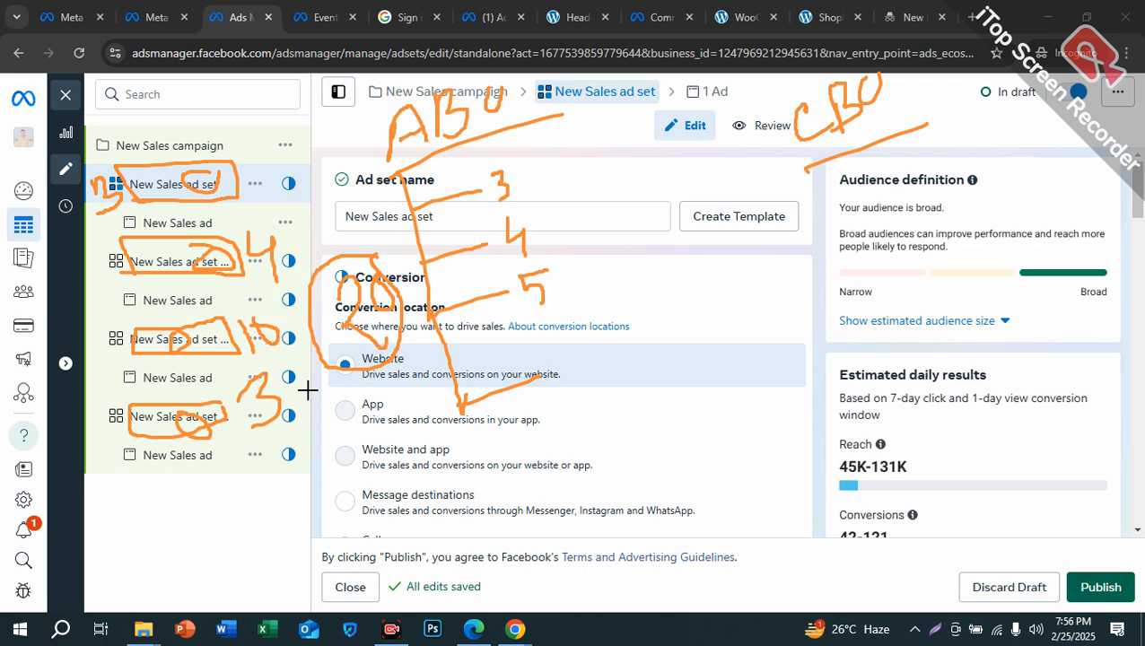
pyautogui.moveTo(564, 345)
pyautogui.mouseDown()
pyautogui.moveTo(572, 358)
pyautogui.moveTo(557, 356)
pyautogui.mouseUp()
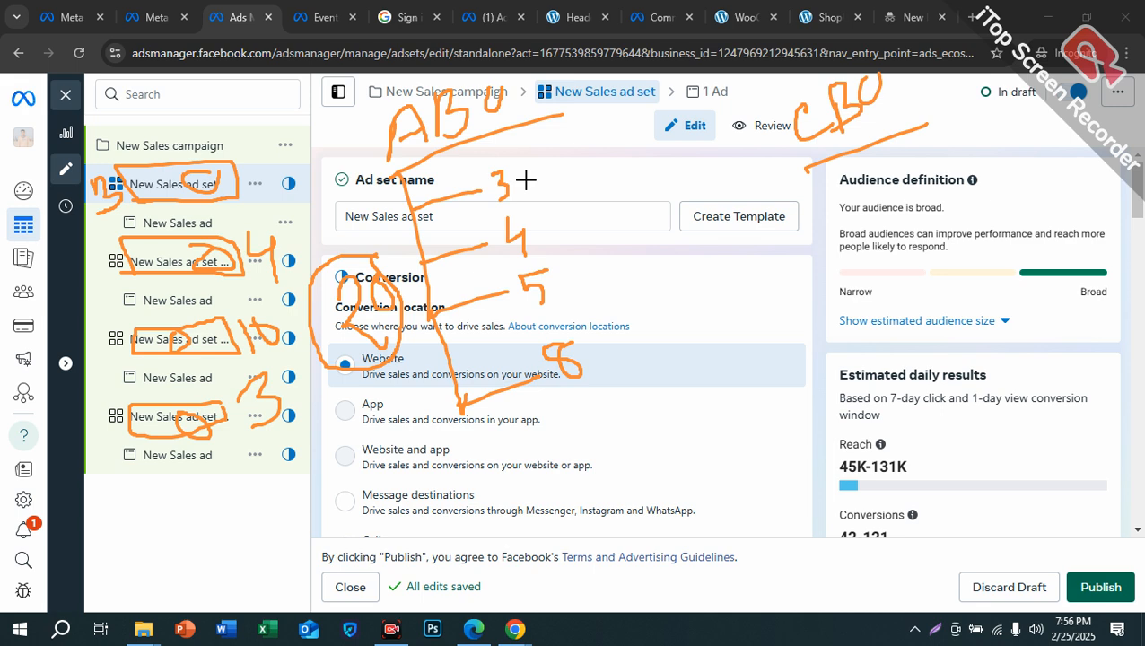
pyautogui.moveTo(524, 173)
pyautogui.mouseDown()
pyautogui.moveTo(485, 174)
pyautogui.moveTo(513, 196)
pyautogui.moveTo(511, 159)
pyautogui.mouseUp()
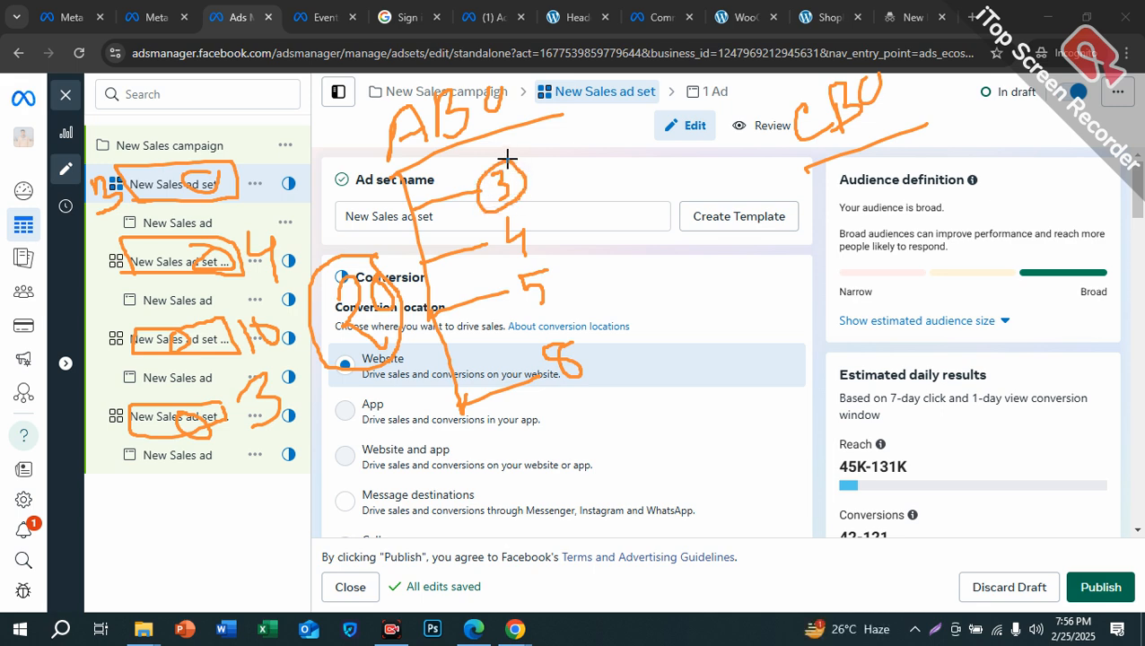
pyautogui.moveTo(526, 213)
pyautogui.mouseDown()
pyautogui.moveTo(500, 225)
pyautogui.moveTo(515, 261)
pyautogui.moveTo(525, 208)
pyautogui.mouseUp()
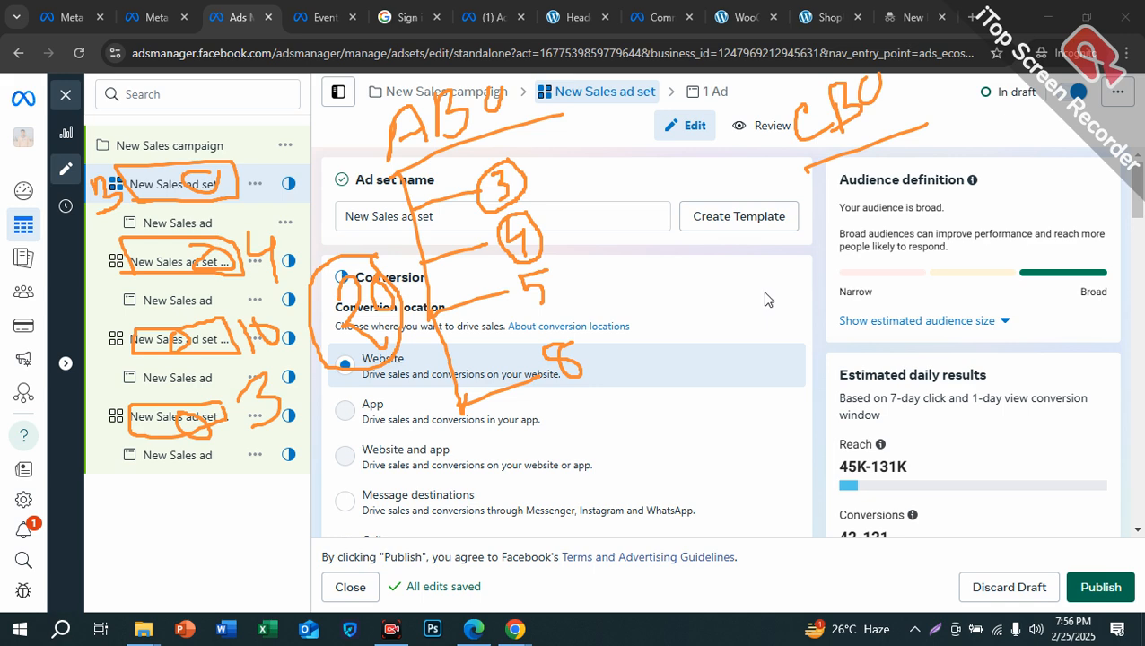
pyautogui.hotkey('ctrl', 'z')
pyautogui.hotkey('ctrl', 'z')
pyautogui.hotkey('ctrl', 'z')
pyautogui.hotkey('ctrl', 'z')
pyautogui.hotkey('ctrl', 'z')
pyautogui.hotkey('ctrl', 'z')
pyautogui.moveTo(494, 198)
pyautogui.mouseDown()
pyautogui.moveTo(509, 169)
pyautogui.moveTo(506, 190)
pyautogui.moveTo(576, 368)
pyautogui.mouseUp()
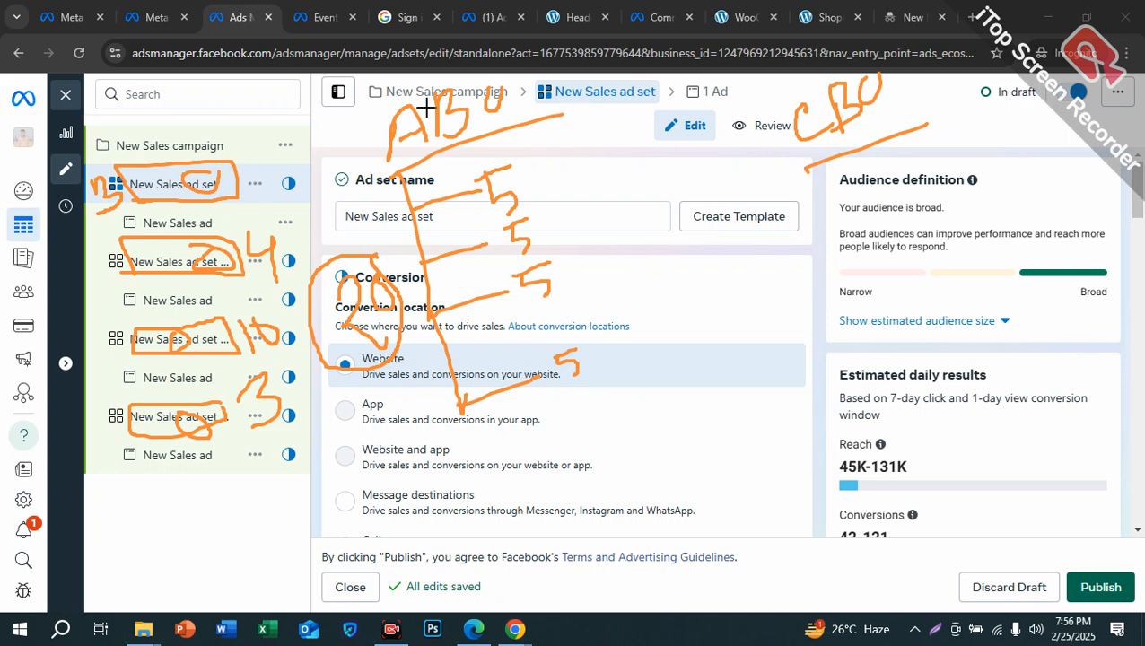
pyautogui.moveTo(393, 208); pyautogui.dragTo(422, 203)
pyautogui.moveTo(387, 257); pyautogui.dragTo(442, 239)
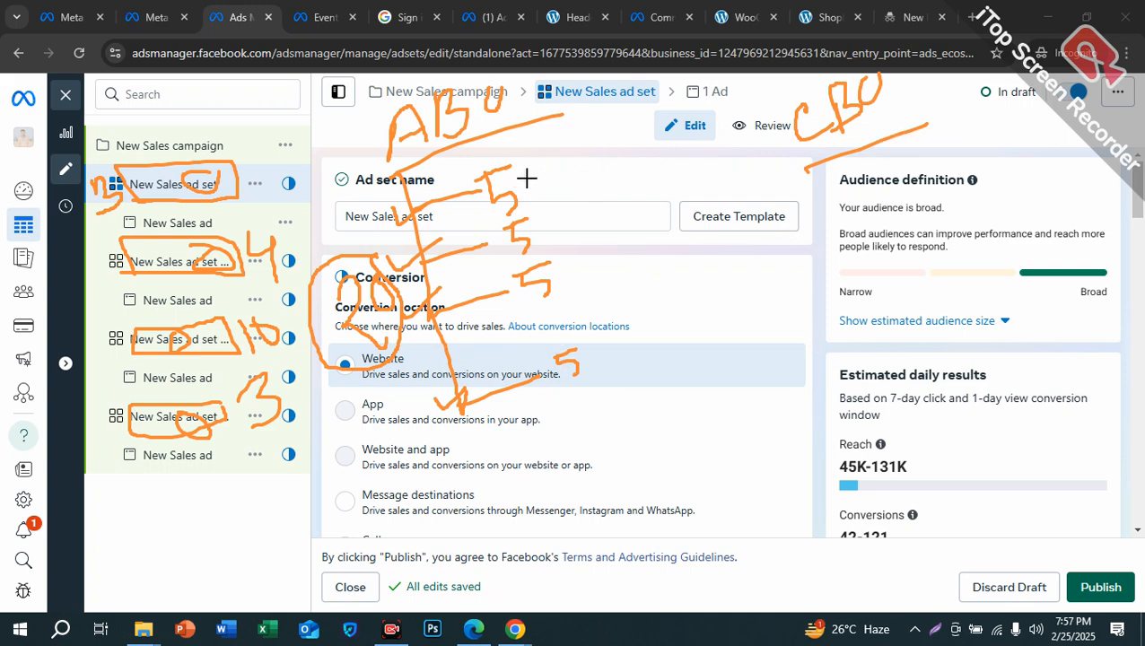
pyautogui.moveTo(526, 177); pyautogui.dragTo(566, 164)
pyautogui.moveTo(556, 222); pyautogui.dragTo(600, 208)
pyautogui.moveTo(565, 275); pyautogui.dragTo(617, 256)
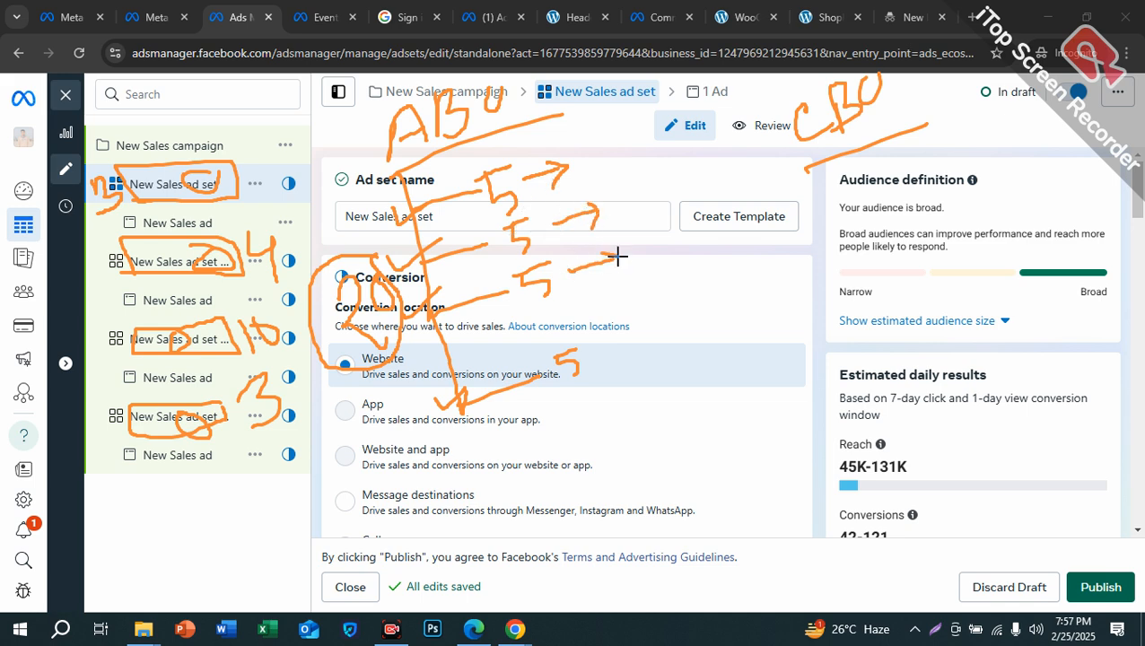
pyautogui.moveTo(590, 346)
pyautogui.mouseDown()
pyautogui.moveTo(651, 320)
pyautogui.moveTo(644, 330)
pyautogui.mouseUp()
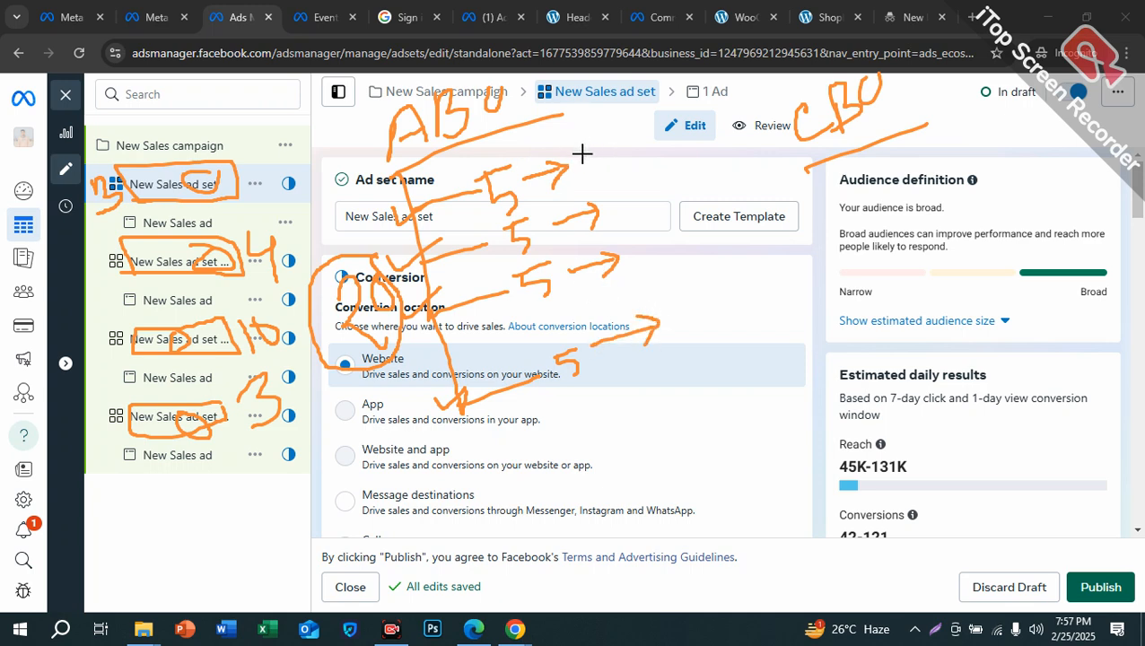
pyautogui.moveTo(582, 147)
pyautogui.mouseDown()
pyautogui.moveTo(595, 165)
pyautogui.moveTo(563, 149)
pyautogui.moveTo(608, 156)
pyautogui.moveTo(591, 135)
pyautogui.mouseUp()
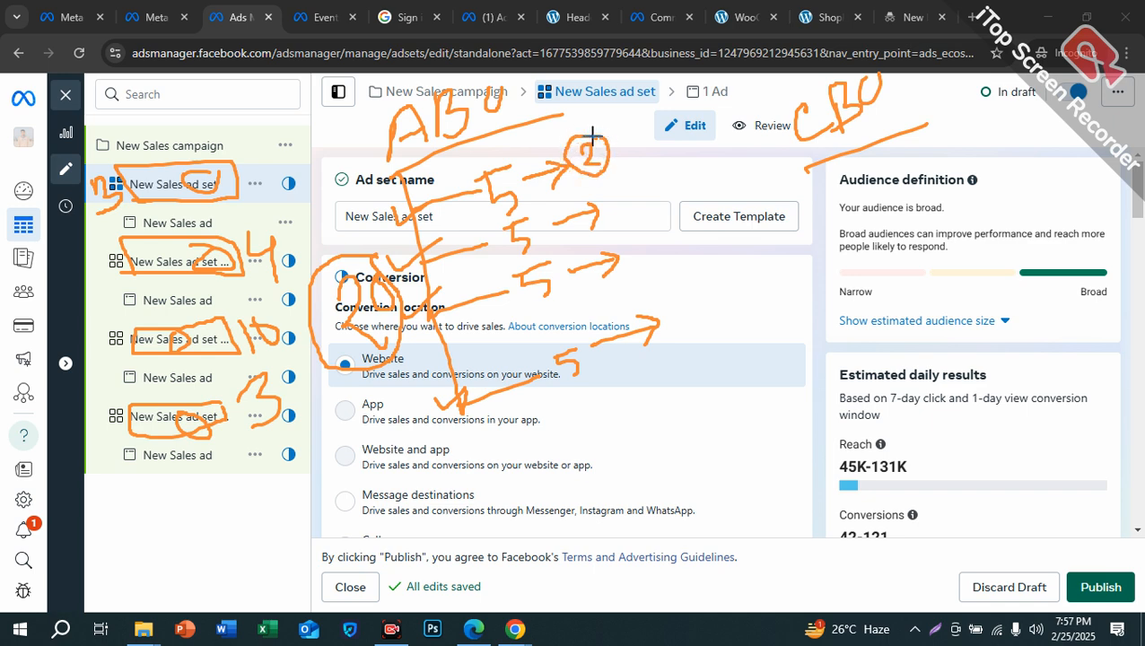
pyautogui.moveTo(556, 176); pyautogui.dragTo(528, 180)
pyautogui.moveTo(585, 185); pyautogui.dragTo(666, 154)
pyautogui.moveTo(504, 162)
pyautogui.mouseDown()
pyautogui.moveTo(544, 117)
pyautogui.moveTo(563, 136)
pyautogui.mouseUp()
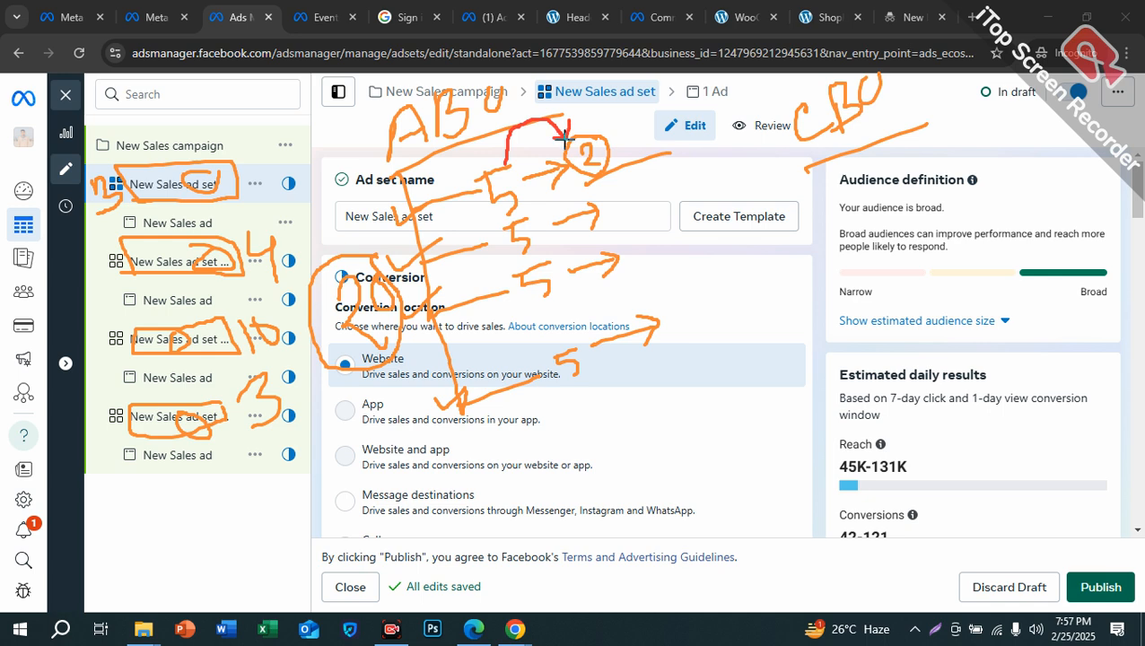
pyautogui.moveTo(491, 220); pyautogui.dragTo(525, 204)
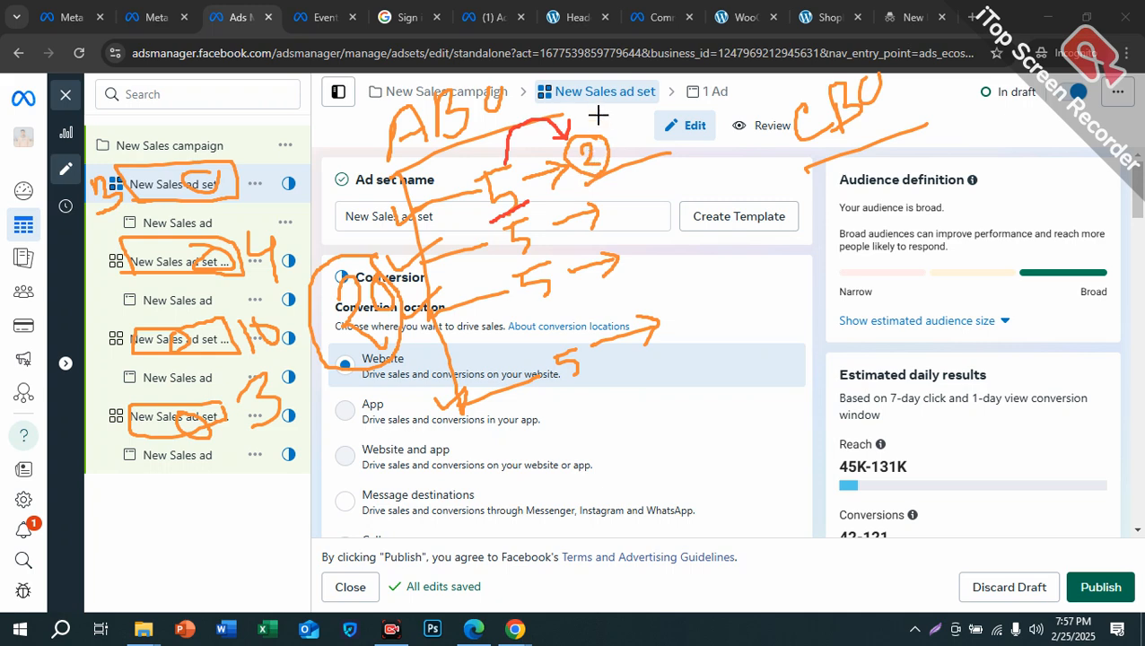
pyautogui.moveTo(615, 141)
pyautogui.mouseDown()
pyautogui.moveTo(654, 126)
pyautogui.moveTo(645, 139)
pyautogui.mouseUp()
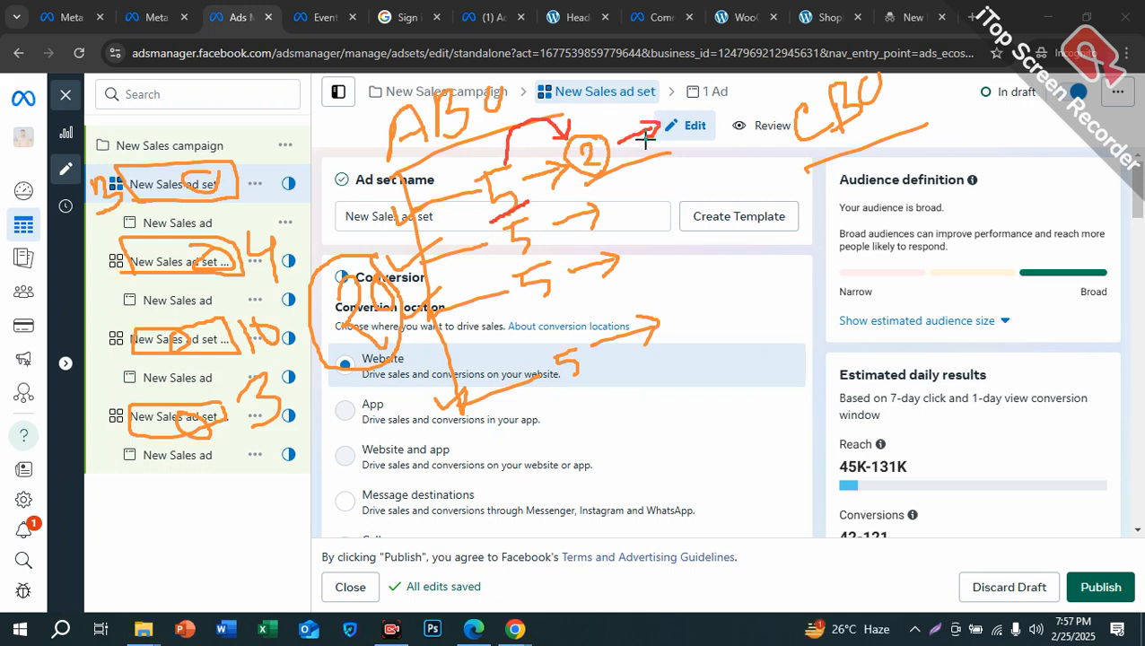
pyautogui.moveTo(675, 84)
pyautogui.mouseDown()
pyautogui.moveTo(686, 98)
pyautogui.moveTo(679, 130)
pyautogui.mouseUp()
pyautogui.moveTo(680, 79)
pyautogui.mouseDown()
pyautogui.moveTo(680, 130)
pyautogui.moveTo(679, 79)
pyautogui.mouseUp()
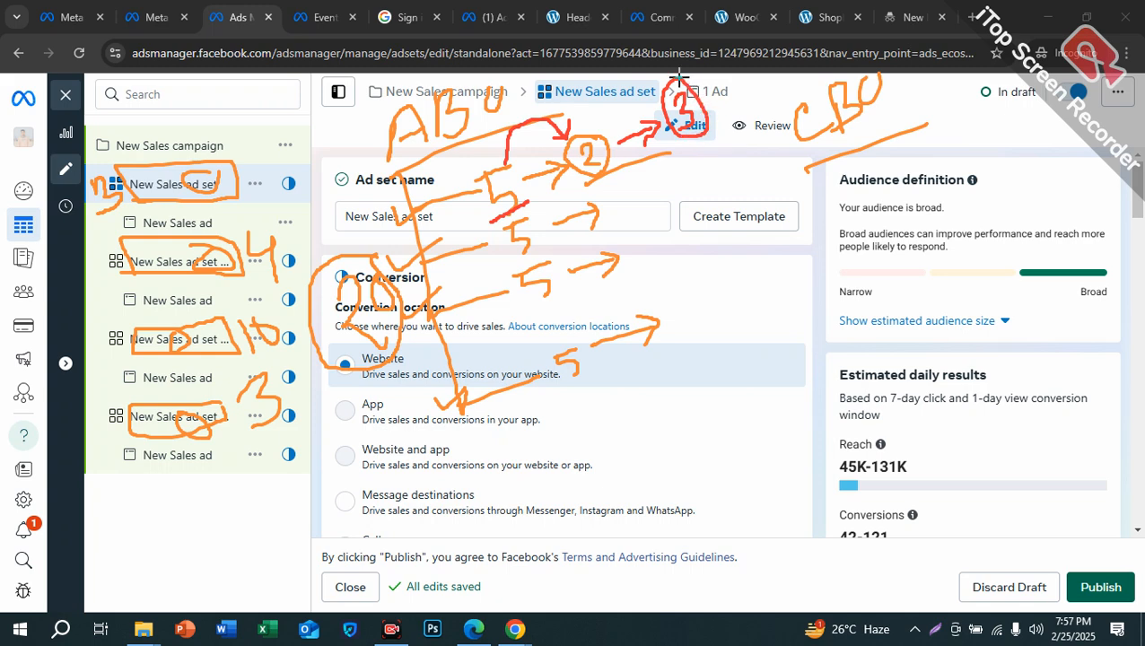
pyautogui.moveTo(508, 163)
pyautogui.mouseDown()
pyautogui.moveTo(470, 175)
pyautogui.moveTo(502, 219)
pyautogui.moveTo(535, 167)
pyautogui.moveTo(511, 161)
pyautogui.mouseUp()
pyautogui.moveTo(580, 191)
pyautogui.mouseDown()
pyautogui.moveTo(620, 174)
pyautogui.moveTo(587, 126)
pyautogui.moveTo(551, 169)
pyautogui.moveTo(596, 179)
pyautogui.mouseUp()
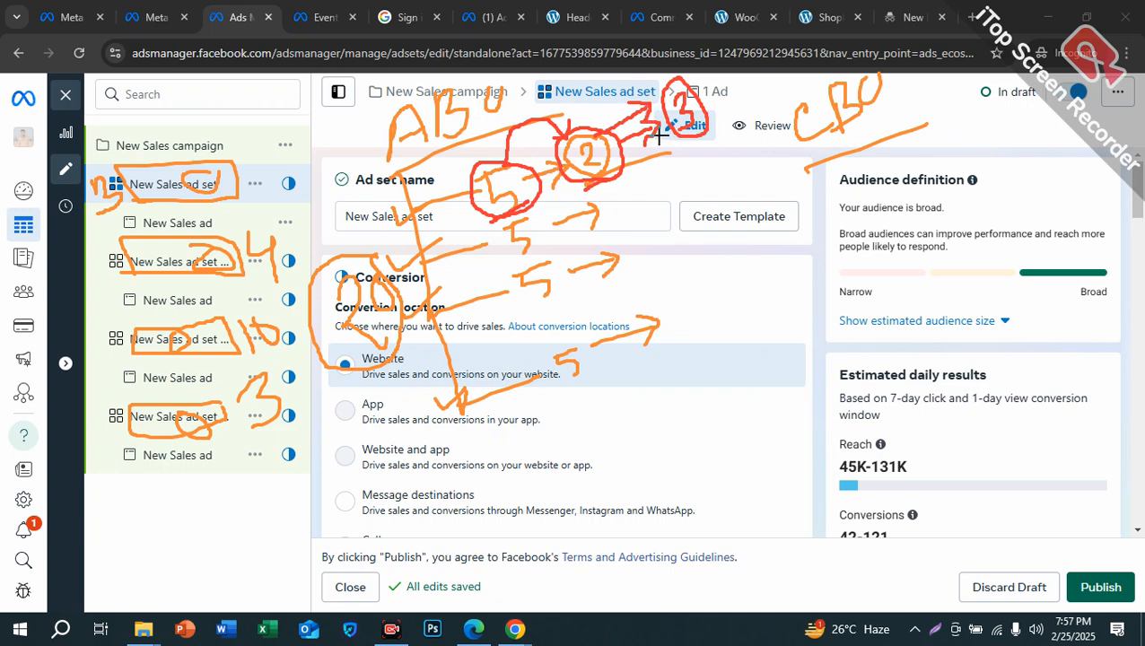
pyautogui.moveTo(590, 132)
pyautogui.mouseDown()
pyautogui.moveTo(616, 90)
pyautogui.moveTo(648, 81)
pyautogui.mouseUp()
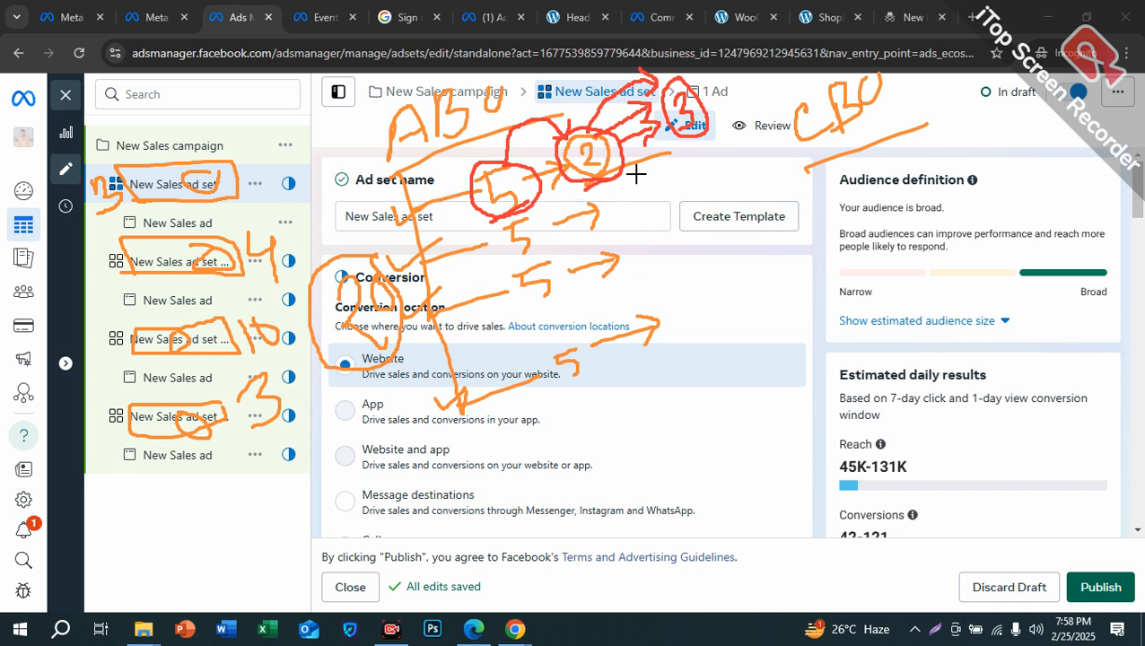
pyautogui.moveTo(630, 191)
pyautogui.mouseDown()
pyautogui.moveTo(646, 215)
pyautogui.moveTo(633, 225)
pyautogui.mouseUp()
pyautogui.moveTo(704, 161)
pyautogui.mouseDown()
pyautogui.moveTo(718, 152)
pyautogui.moveTo(788, 163)
pyautogui.mouseUp()
pyautogui.moveTo(633, 235); pyautogui.dragTo(682, 252)
pyautogui.moveTo(777, 184)
pyautogui.mouseDown()
pyautogui.moveTo(766, 187)
pyautogui.moveTo(762, 235)
pyautogui.moveTo(756, 187)
pyautogui.moveTo(762, 193)
pyautogui.mouseUp()
pyautogui.moveTo(667, 305); pyautogui.dragTo(685, 324)
pyautogui.moveTo(717, 280)
pyautogui.mouseDown()
pyautogui.moveTo(720, 299)
pyautogui.moveTo(748, 289)
pyautogui.mouseUp()
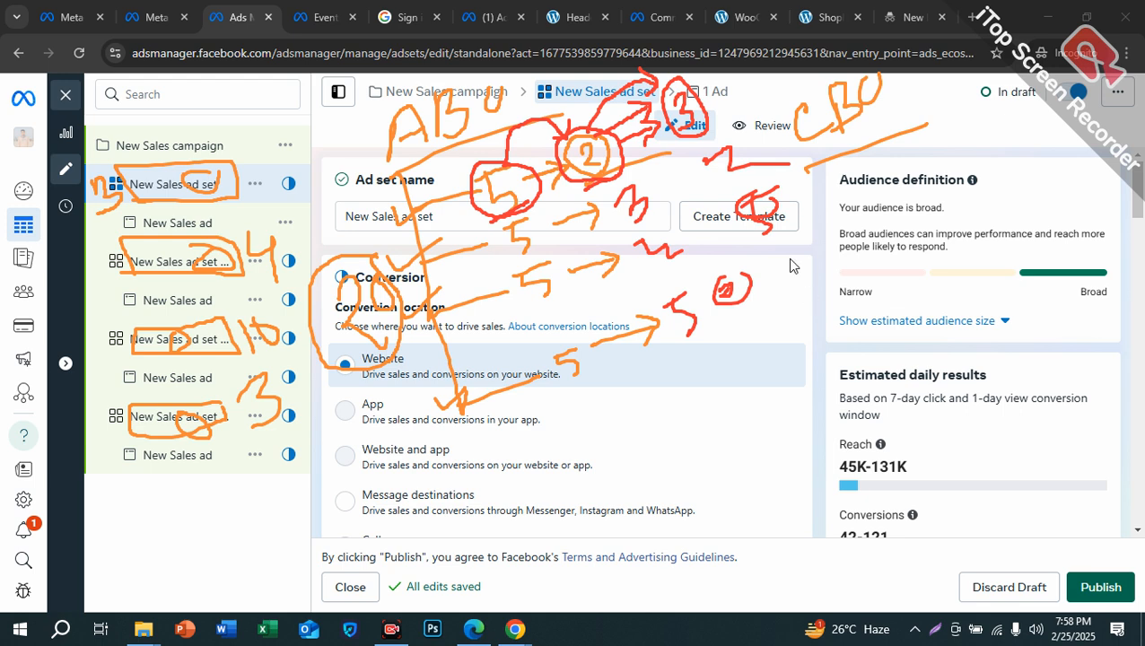
pyautogui.moveTo(686, 125)
pyautogui.mouseDown()
pyautogui.moveTo(529, 440)
pyautogui.moveTo(560, 439)
pyautogui.mouseUp()
pyautogui.moveTo(536, 462)
pyautogui.mouseDown()
pyautogui.moveTo(519, 468)
pyautogui.moveTo(529, 488)
pyautogui.moveTo(582, 530)
pyautogui.mouseUp()
pyautogui.moveTo(643, 225)
pyautogui.mouseDown()
pyautogui.moveTo(659, 324)
pyautogui.moveTo(630, 459)
pyautogui.moveTo(654, 482)
pyautogui.moveTo(642, 521)
pyautogui.moveTo(654, 266)
pyautogui.moveTo(758, 411)
pyautogui.moveTo(769, 490)
pyautogui.mouseUp()
pyautogui.moveTo(669, 292)
pyautogui.mouseDown()
pyautogui.moveTo(851, 416)
pyautogui.moveTo(869, 505)
pyautogui.moveTo(891, 472)
pyautogui.mouseUp()
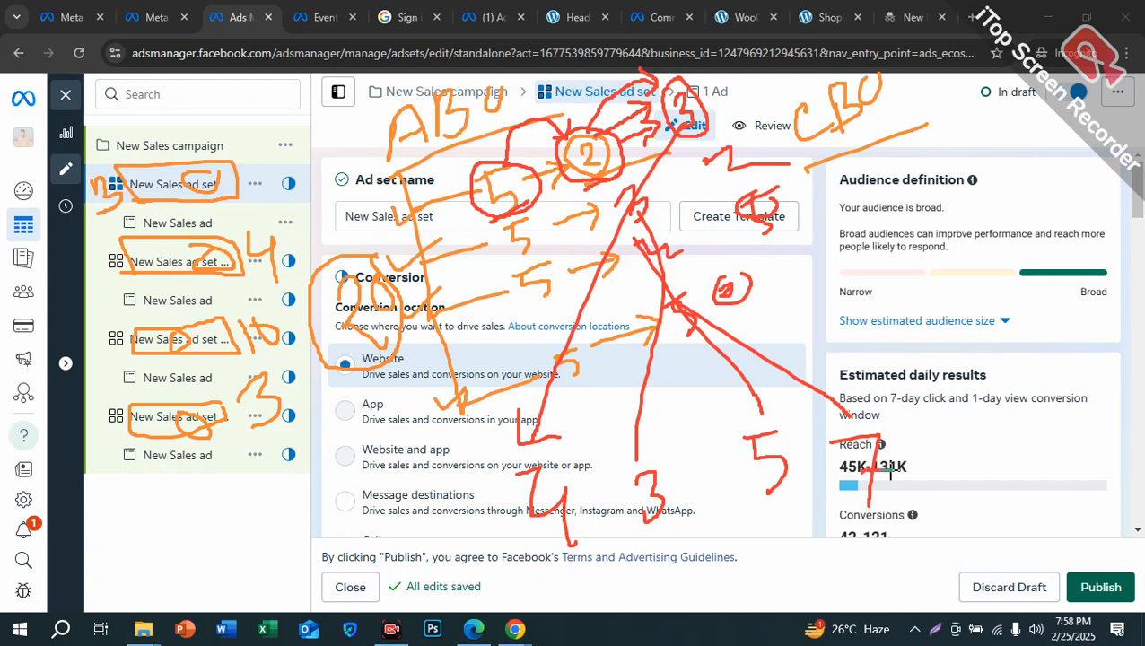
pyautogui.moveTo(567, 478)
pyautogui.mouseDown()
pyautogui.moveTo(518, 455)
pyautogui.moveTo(538, 557)
pyautogui.mouseUp()
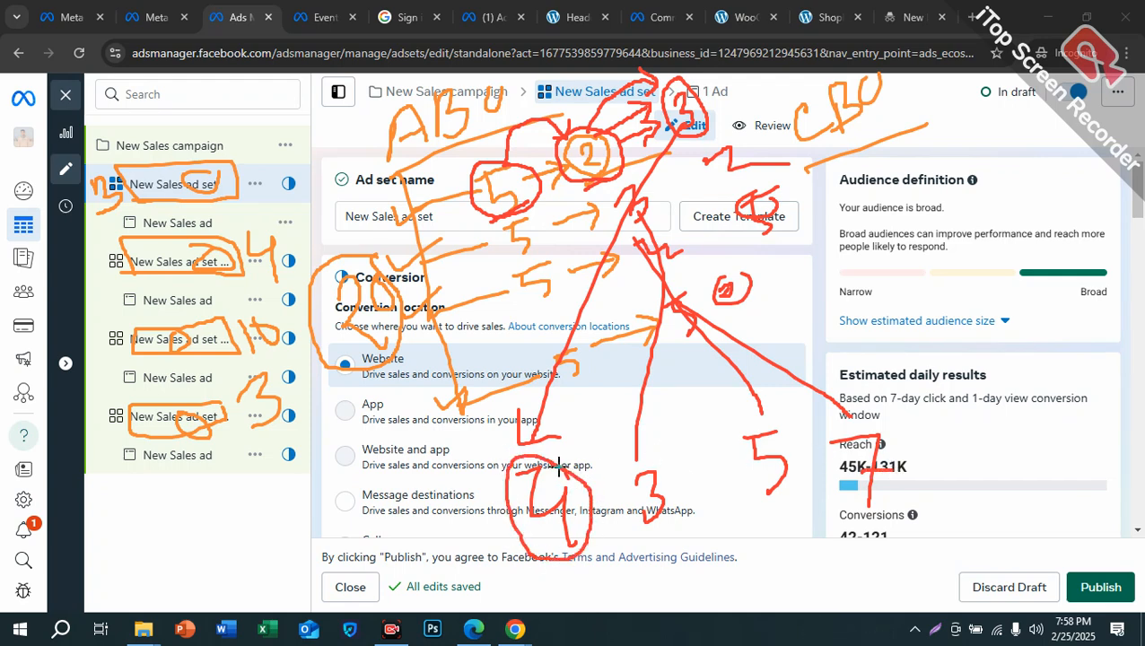
pyautogui.moveTo(395, 438); pyautogui.dragTo(469, 473)
pyautogui.moveTo(453, 495); pyautogui.dragTo(481, 494)
pyautogui.moveTo(639, 455)
pyautogui.mouseDown()
pyautogui.moveTo(667, 528)
pyautogui.moveTo(653, 448)
pyautogui.mouseUp()
pyautogui.moveTo(757, 409)
pyautogui.mouseDown()
pyautogui.moveTo(753, 505)
pyautogui.moveTo(782, 423)
pyautogui.moveTo(750, 408)
pyautogui.mouseUp()
pyautogui.moveTo(868, 409)
pyautogui.mouseDown()
pyautogui.moveTo(827, 525)
pyautogui.moveTo(897, 455)
pyautogui.moveTo(867, 403)
pyautogui.mouseUp()
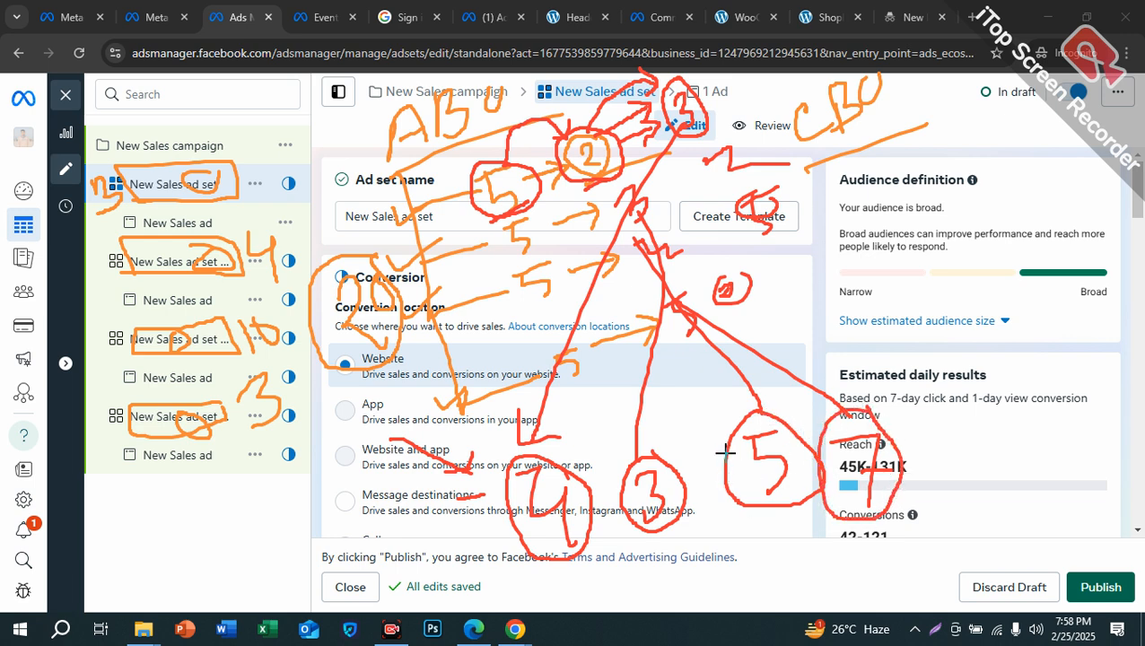
pyautogui.moveTo(641, 426)
pyautogui.mouseDown()
pyautogui.moveTo(665, 420)
pyautogui.moveTo(651, 427)
pyautogui.moveTo(685, 272)
pyautogui.moveTo(871, 411)
pyautogui.mouseUp()
pyautogui.moveTo(940, 439); pyautogui.dragTo(948, 471)
pyautogui.moveTo(938, 464); pyautogui.dragTo(959, 448)
pyautogui.moveTo(962, 430)
pyautogui.mouseDown()
pyautogui.moveTo(987, 416)
pyautogui.moveTo(983, 456)
pyautogui.moveTo(1015, 436)
pyautogui.mouseUp()
pyautogui.moveTo(1016, 387)
pyautogui.mouseDown()
pyautogui.moveTo(1042, 480)
pyautogui.moveTo(805, 416)
pyautogui.moveTo(1036, 486)
pyautogui.moveTo(1032, 477)
pyautogui.mouseUp()
pyautogui.moveTo(847, 520); pyautogui.dragTo(658, 518)
pyautogui.moveTo(735, 574)
pyautogui.mouseDown()
pyautogui.moveTo(744, 593)
pyautogui.moveTo(756, 584)
pyautogui.mouseUp()
pyautogui.moveTo(725, 543); pyautogui.dragTo(733, 600)
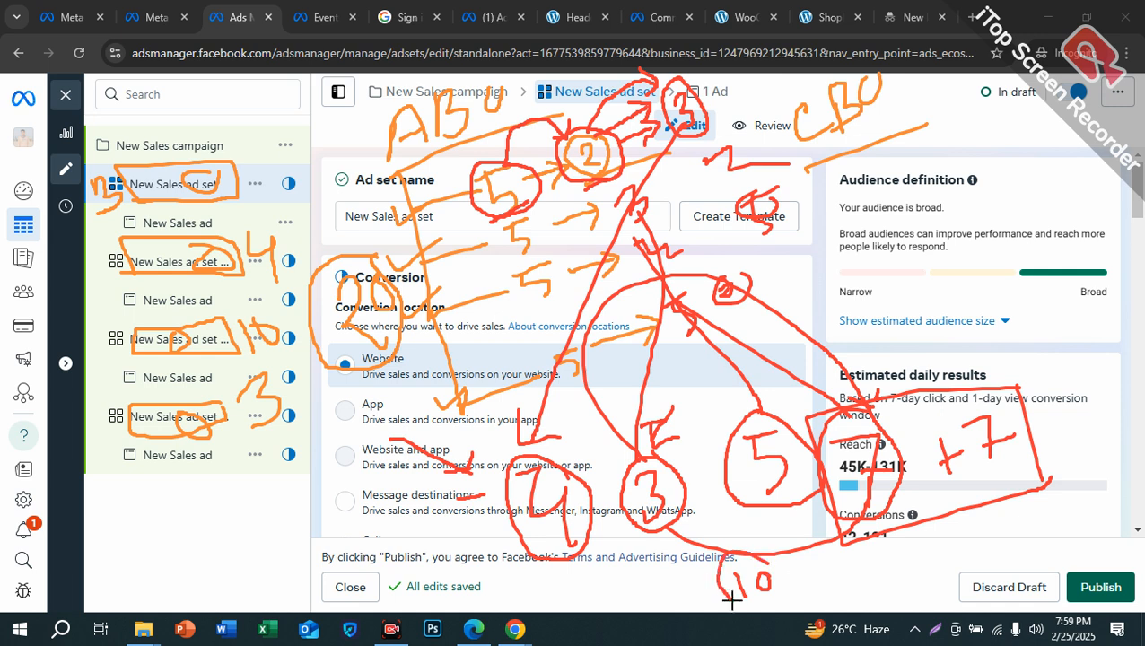
pyautogui.moveTo(948, 542)
pyautogui.mouseDown()
pyautogui.moveTo(980, 567)
pyautogui.moveTo(942, 511)
pyautogui.mouseUp()
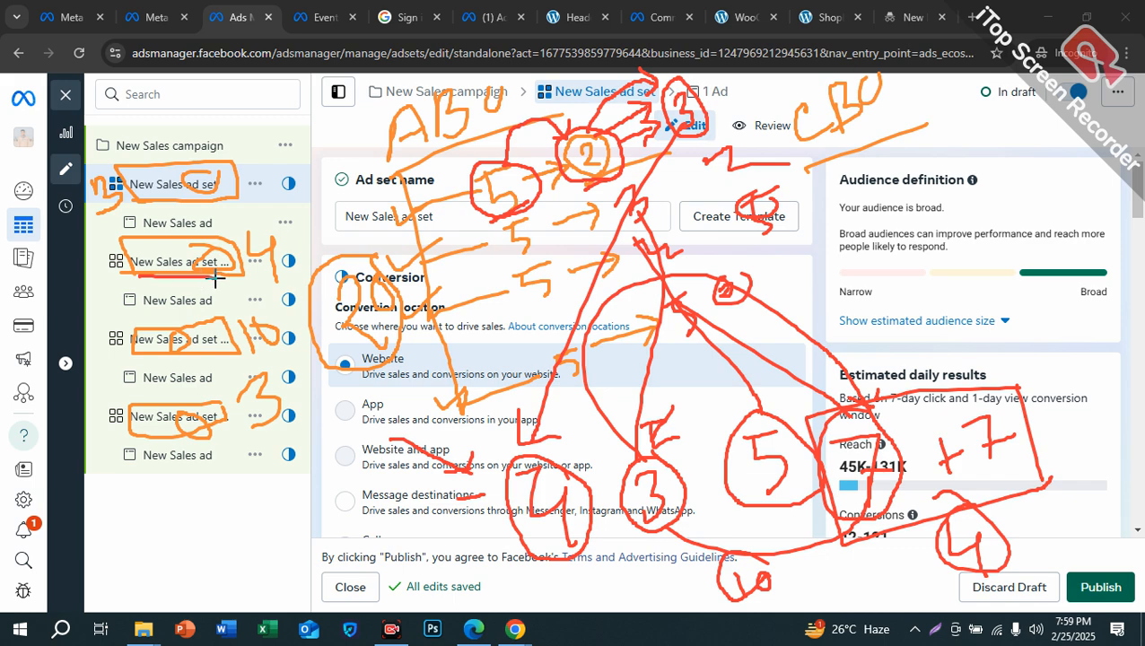
pyautogui.moveTo(609, 377); pyautogui.dragTo(729, 436)
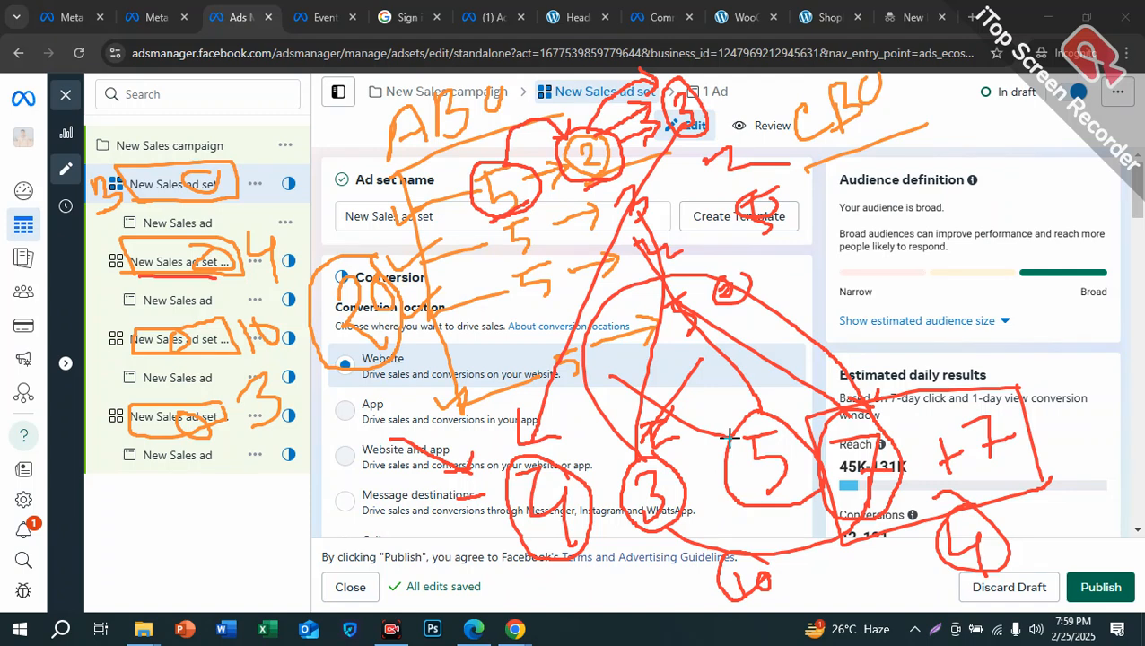
pyautogui.moveTo(887, 365)
pyautogui.mouseDown()
pyautogui.moveTo(896, 383)
pyautogui.moveTo(962, 358)
pyautogui.mouseUp()
pyautogui.moveTo(673, 437)
pyautogui.mouseDown()
pyautogui.moveTo(676, 449)
pyautogui.moveTo(719, 431)
pyautogui.mouseUp()
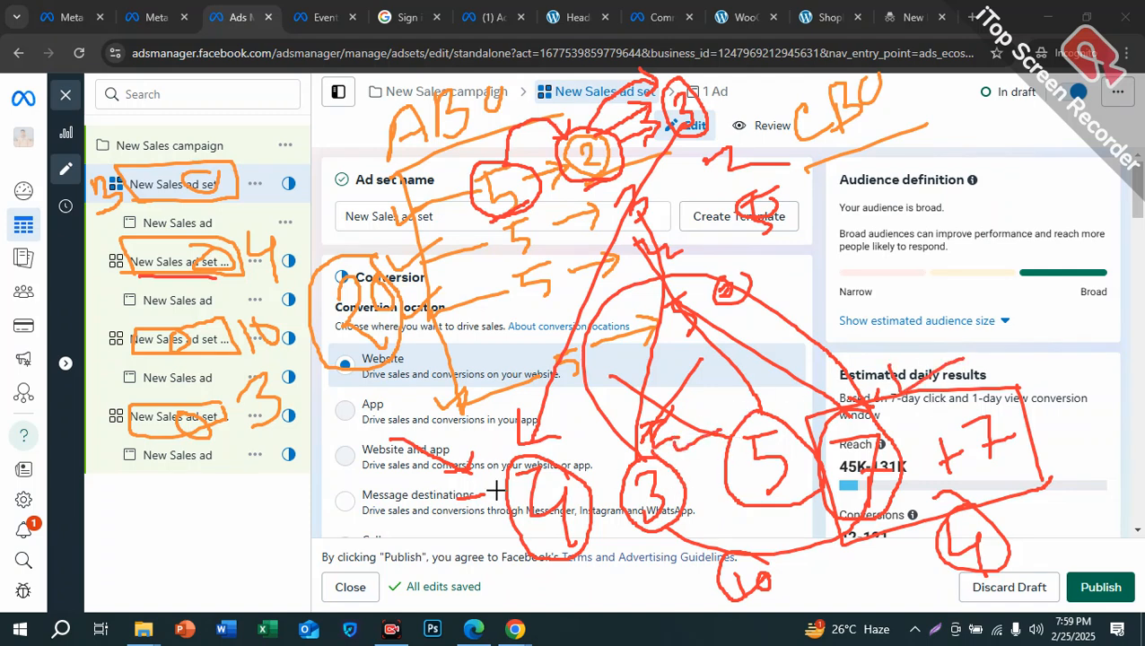
pyautogui.moveTo(556, 352)
pyautogui.mouseDown()
pyautogui.moveTo(619, 395)
pyautogui.moveTo(529, 368)
pyautogui.moveTo(597, 332)
pyautogui.moveTo(536, 350)
pyautogui.mouseUp()
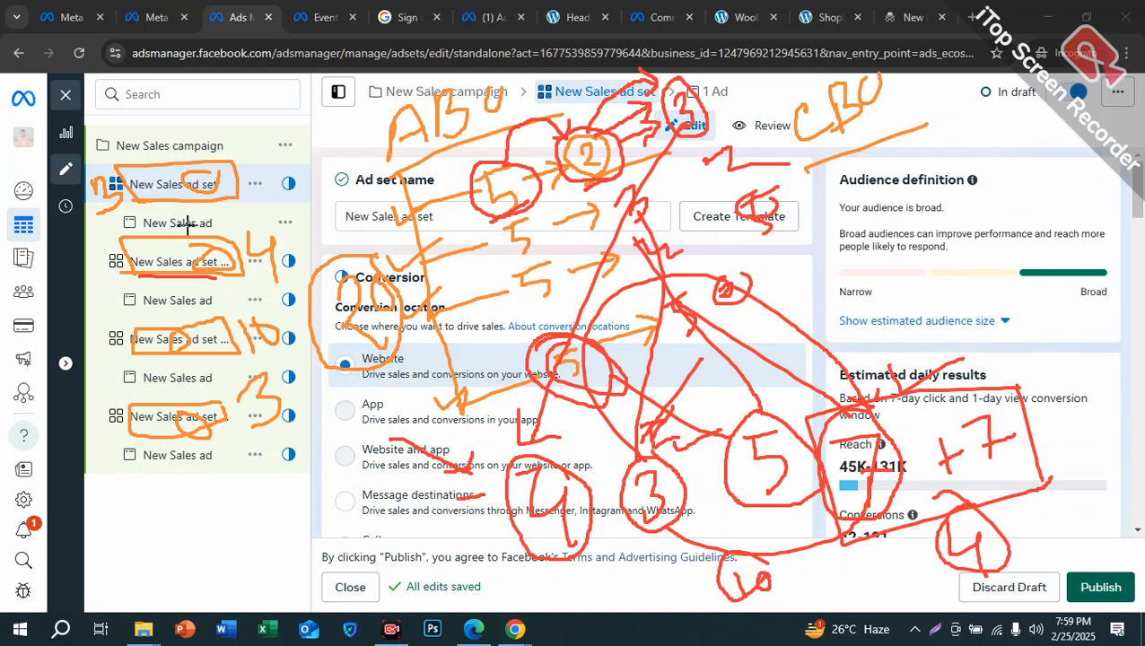
pyautogui.moveTo(219, 212); pyautogui.dragTo(291, 183)
pyautogui.moveTo(220, 269); pyautogui.dragTo(305, 268)
pyautogui.moveTo(220, 357); pyautogui.dragTo(300, 330)
pyautogui.moveTo(226, 432); pyautogui.dragTo(296, 403)
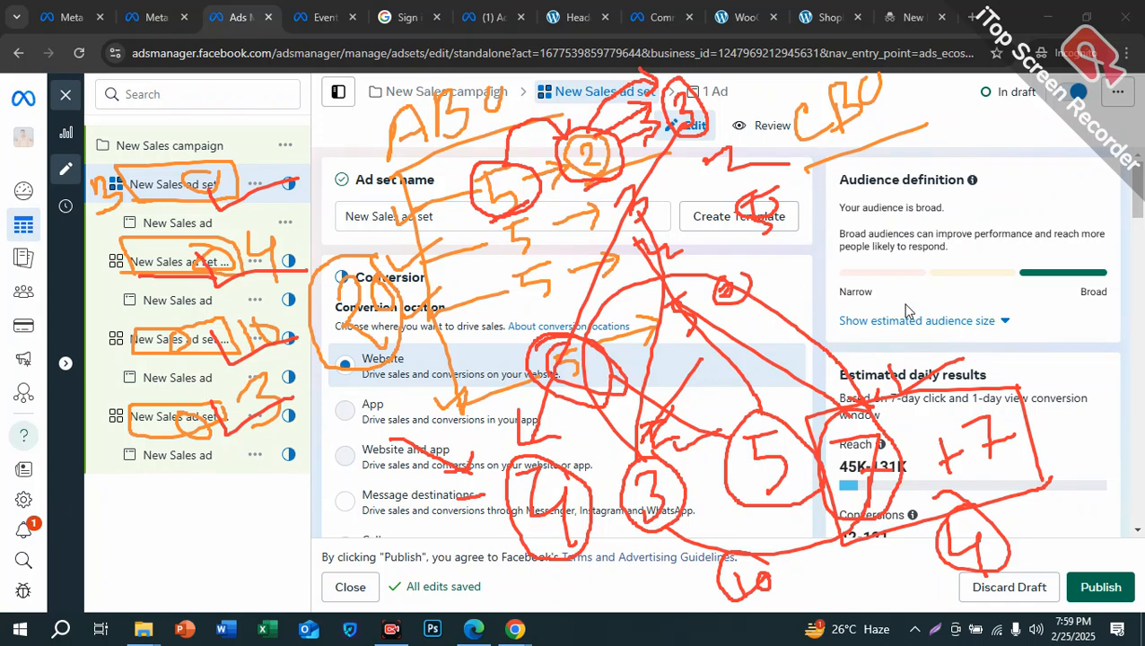
pyautogui.click(1084, 306)
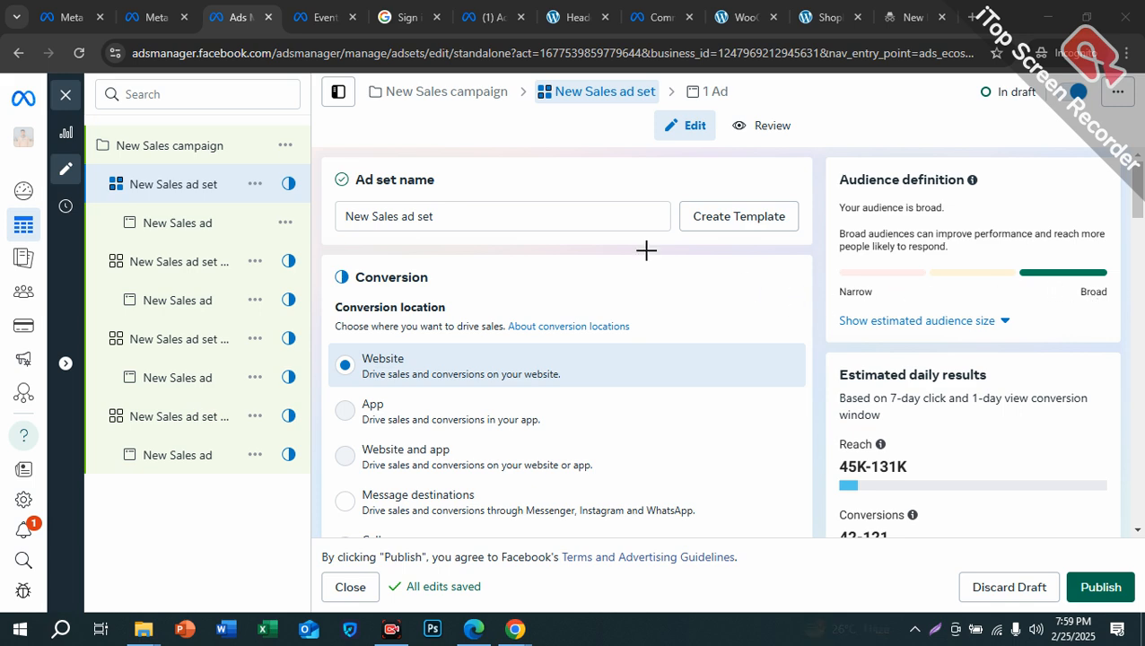
pyautogui.moveTo(362, 136)
pyautogui.mouseDown()
pyautogui.moveTo(370, 167)
pyautogui.moveTo(383, 120)
pyautogui.moveTo(388, 145)
pyautogui.moveTo(442, 109)
pyautogui.mouseUp()
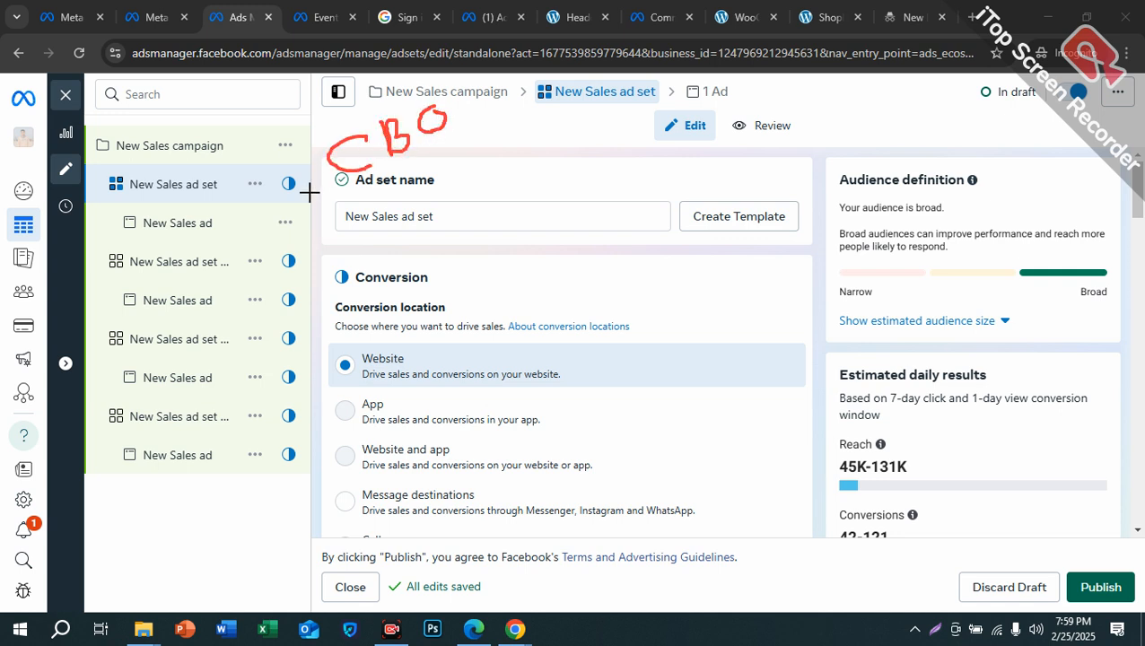
pyautogui.moveTo(298, 201)
pyautogui.mouseDown()
pyautogui.moveTo(500, 163)
pyautogui.moveTo(459, 74)
pyautogui.moveTo(304, 206)
pyautogui.mouseUp()
pyautogui.moveTo(235, 134)
pyautogui.mouseDown()
pyautogui.moveTo(174, 128)
pyautogui.moveTo(163, 153)
pyautogui.moveTo(243, 145)
pyautogui.moveTo(236, 134)
pyautogui.mouseUp()
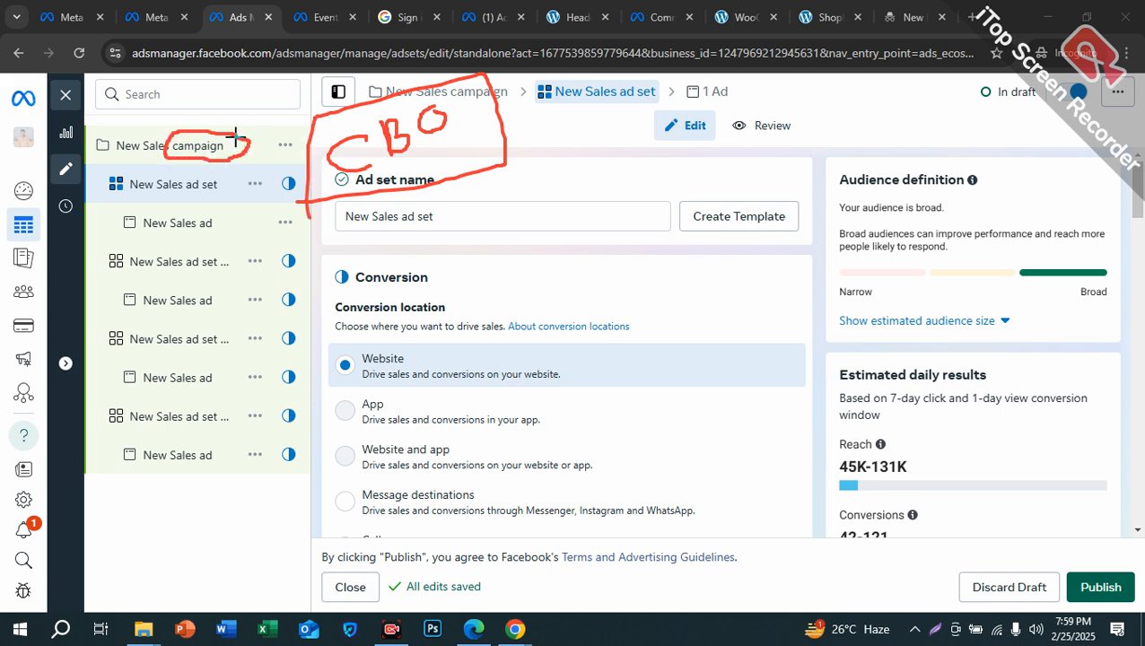
pyautogui.moveTo(411, 199)
pyautogui.mouseDown()
pyautogui.moveTo(408, 246)
pyautogui.moveTo(428, 205)
pyautogui.moveTo(345, 217)
pyautogui.moveTo(447, 199)
pyautogui.moveTo(449, 219)
pyautogui.mouseUp()
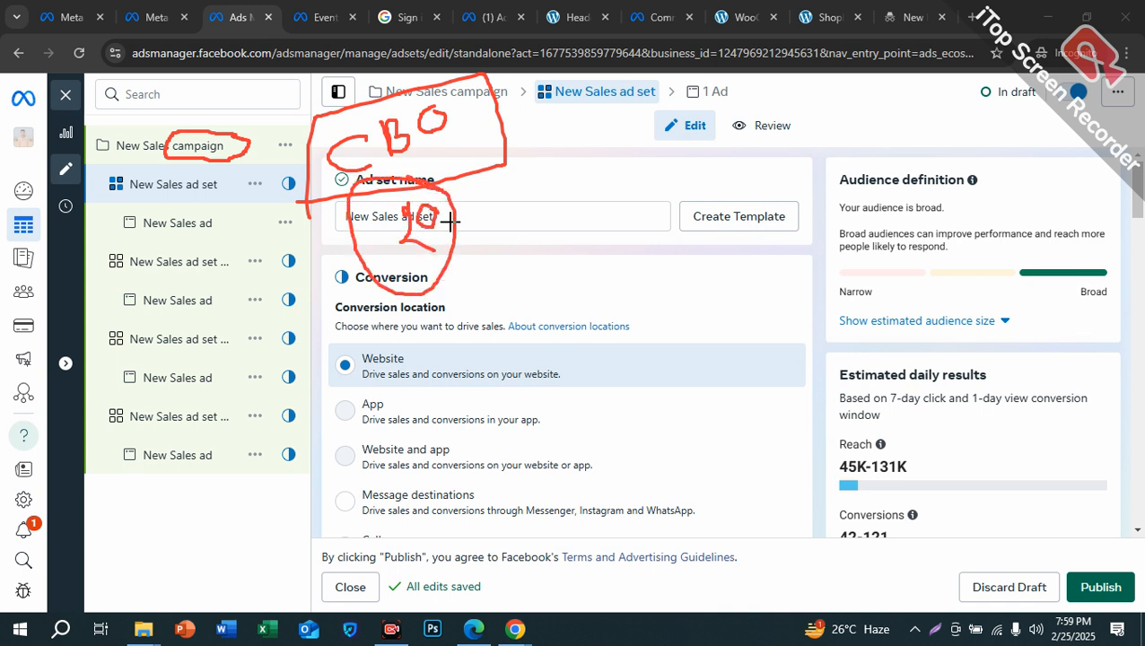
pyautogui.moveTo(337, 295)
pyautogui.mouseDown()
pyautogui.moveTo(651, 265)
pyautogui.moveTo(667, 332)
pyautogui.mouseUp()
pyautogui.moveTo(574, 281); pyautogui.dragTo(567, 334)
pyautogui.moveTo(474, 302); pyautogui.dragTo(474, 345)
pyautogui.moveTo(375, 288)
pyautogui.mouseDown()
pyautogui.moveTo(375, 358)
pyautogui.moveTo(340, 358)
pyautogui.mouseUp()
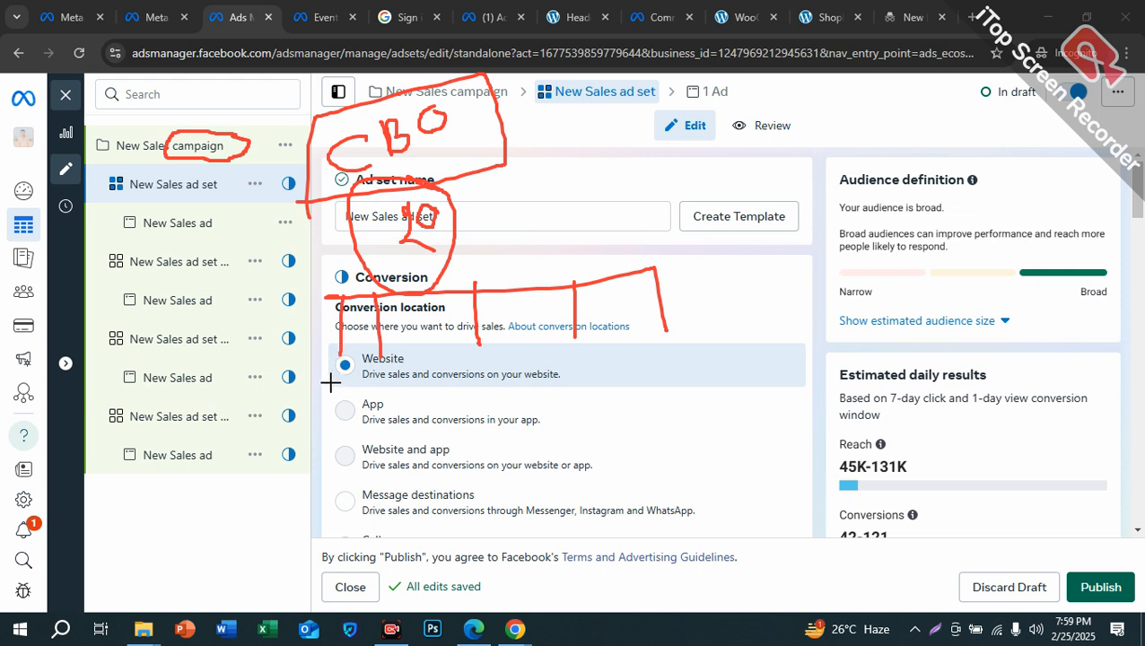
pyautogui.moveTo(263, 386); pyautogui.dragTo(291, 380)
pyautogui.moveTo(276, 365)
pyautogui.mouseDown()
pyautogui.moveTo(292, 380)
pyautogui.moveTo(265, 406)
pyautogui.mouseUp()
pyautogui.moveTo(194, 386)
pyautogui.mouseDown()
pyautogui.moveTo(213, 368)
pyautogui.moveTo(207, 397)
pyautogui.moveTo(204, 386)
pyautogui.mouseUp()
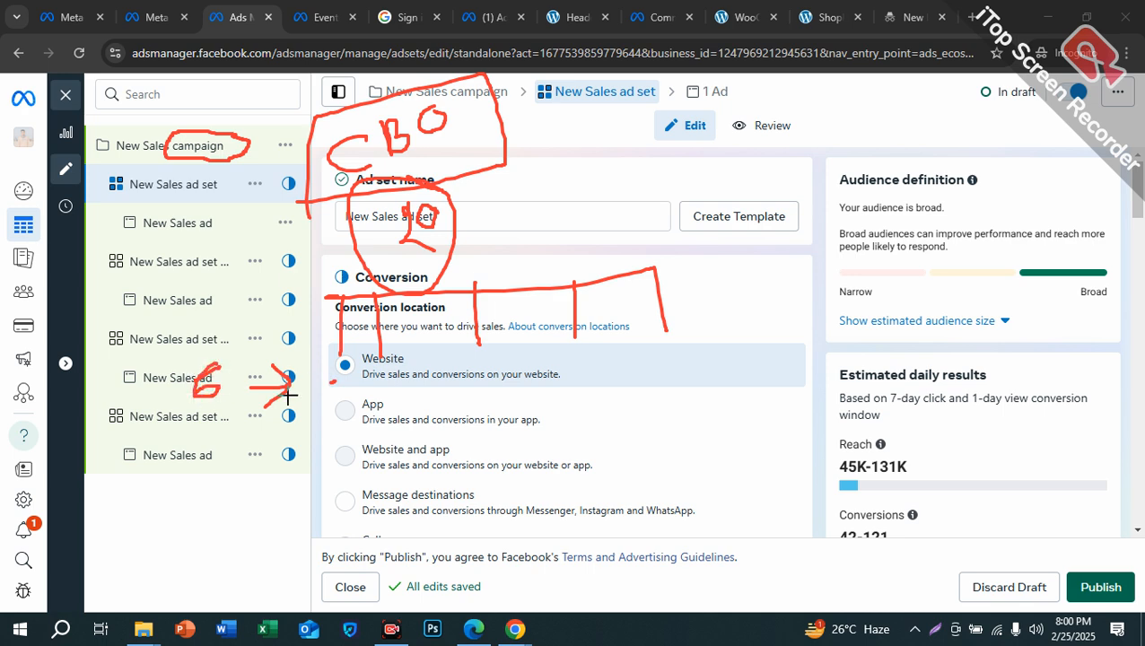
pyautogui.moveTo(314, 377)
pyautogui.mouseDown()
pyautogui.moveTo(325, 397)
pyautogui.moveTo(349, 399)
pyautogui.mouseUp()
pyautogui.moveTo(355, 405)
pyautogui.mouseDown()
pyautogui.moveTo(351, 377)
pyautogui.moveTo(335, 411)
pyautogui.moveTo(347, 389)
pyautogui.moveTo(412, 399)
pyautogui.moveTo(372, 406)
pyautogui.moveTo(395, 357)
pyautogui.mouseUp()
pyautogui.moveTo(470, 346)
pyautogui.mouseDown()
pyautogui.moveTo(470, 375)
pyautogui.moveTo(513, 361)
pyautogui.moveTo(439, 376)
pyautogui.moveTo(525, 359)
pyautogui.moveTo(480, 346)
pyautogui.mouseUp()
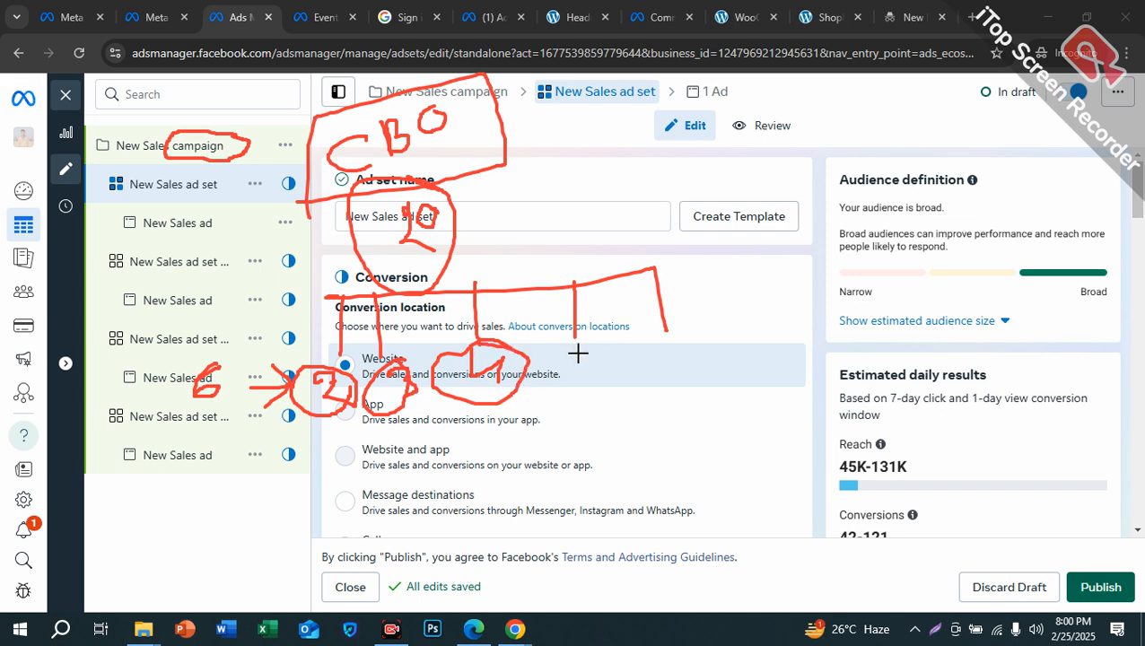
pyautogui.moveTo(578, 353); pyautogui.dragTo(580, 388)
pyautogui.moveTo(570, 348)
pyautogui.mouseDown()
pyautogui.moveTo(602, 386)
pyautogui.moveTo(579, 346)
pyautogui.mouseUp()
pyautogui.moveTo(659, 345)
pyautogui.mouseDown()
pyautogui.moveTo(666, 357)
pyautogui.moveTo(647, 324)
pyautogui.moveTo(682, 391)
pyautogui.moveTo(690, 335)
pyautogui.moveTo(676, 325)
pyautogui.mouseUp()
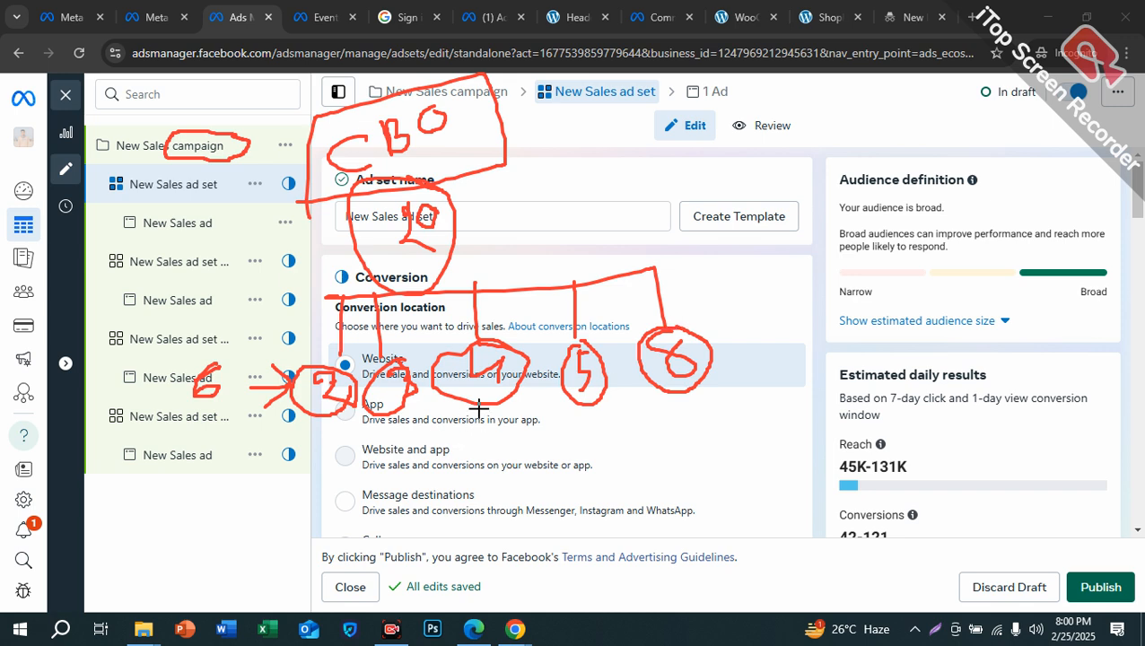
pyautogui.moveTo(651, 396)
pyautogui.mouseDown()
pyautogui.moveTo(760, 372)
pyautogui.moveTo(761, 391)
pyautogui.mouseUp()
pyautogui.moveTo(659, 248)
pyautogui.mouseDown()
pyautogui.moveTo(672, 265)
pyautogui.moveTo(656, 235)
pyautogui.moveTo(684, 250)
pyautogui.moveTo(668, 235)
pyautogui.mouseUp()
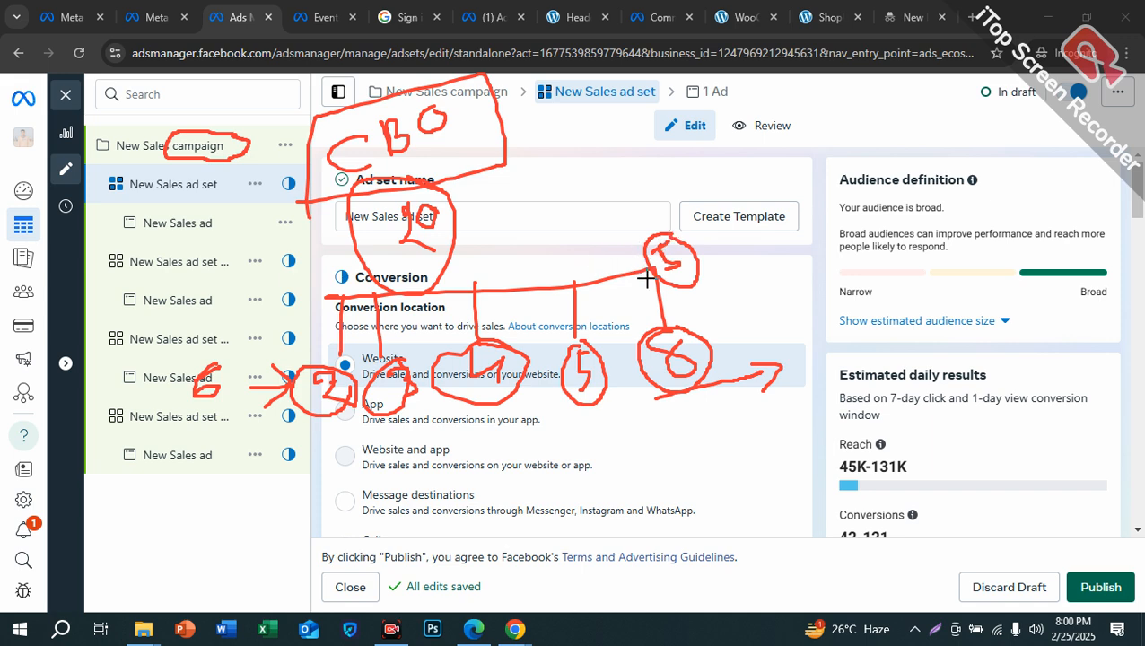
pyautogui.moveTo(446, 184)
pyautogui.mouseDown()
pyautogui.moveTo(478, 217)
pyautogui.moveTo(427, 189)
pyautogui.mouseUp()
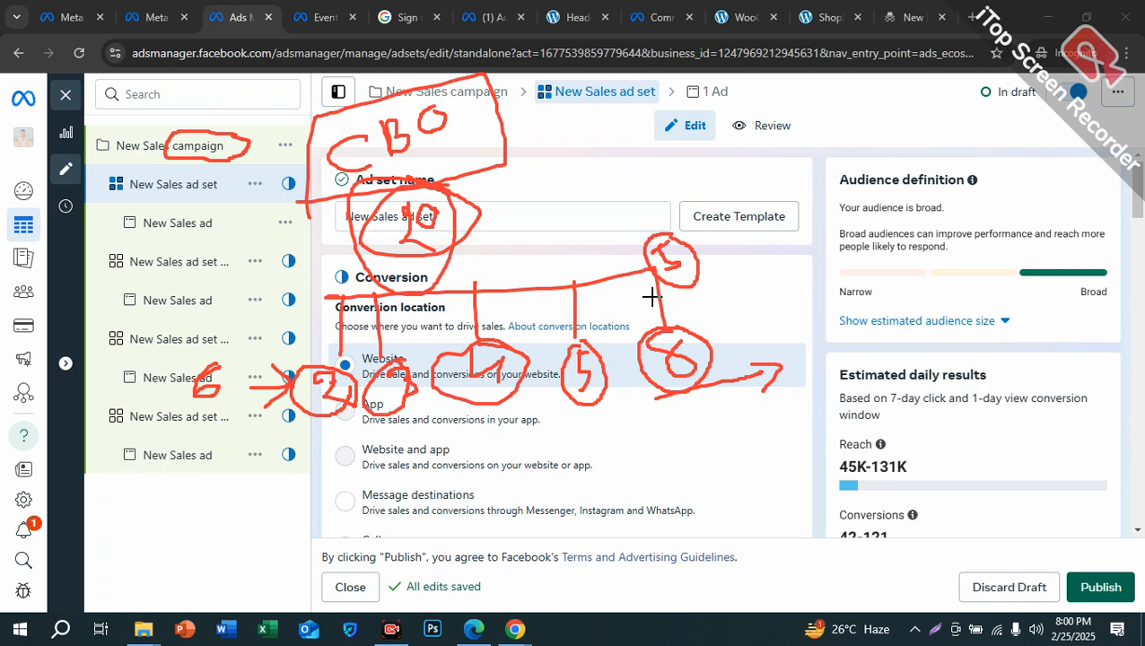
pyautogui.hotkey('ctrl', 'z')
pyautogui.hotkey('ctrl', 'z')
pyautogui.hotkey('ctrl', 'z')
pyautogui.hotkey('ctrl', 'z')
pyautogui.hotkey('ctrl', 'z')
pyautogui.hotkey('ctrl', 'z')
pyautogui.hotkey('ctrl', 'z')
pyautogui.hotkey('ctrl', 'z')
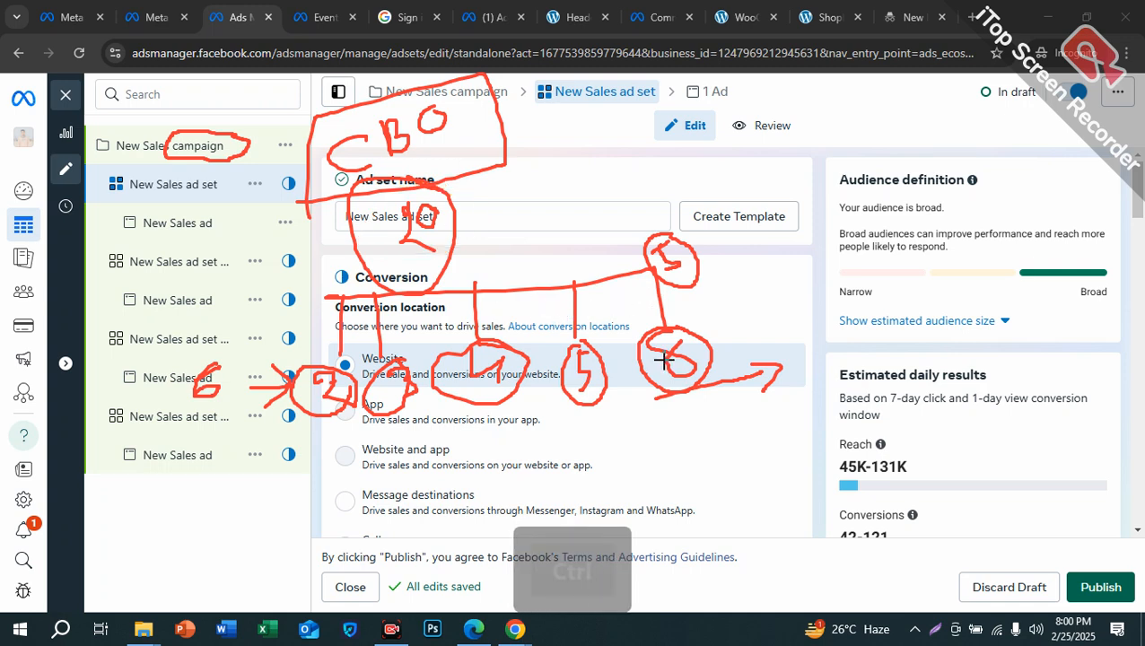
pyautogui.hotkey('ctrl', 'z')
pyautogui.hotkey('ctrl', 'z')
pyautogui.hotkey('ctrl', 'z')
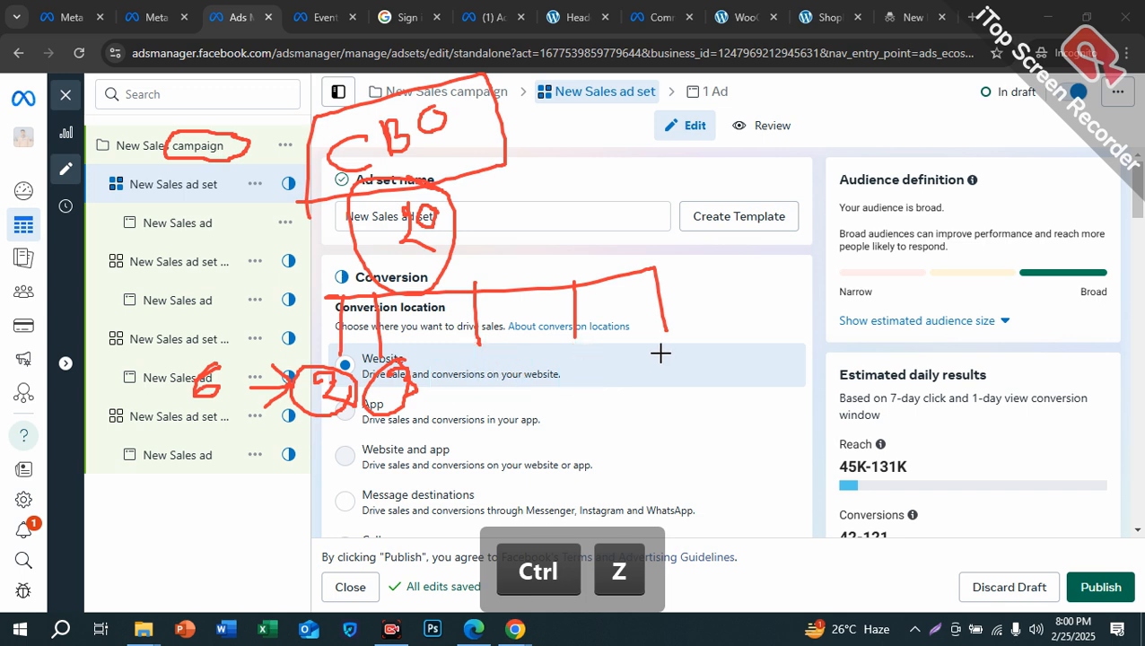
pyautogui.moveTo(402, 362); pyautogui.dragTo(395, 395)
pyautogui.moveTo(475, 354)
pyautogui.mouseDown()
pyautogui.moveTo(485, 395)
pyautogui.moveTo(478, 365)
pyautogui.mouseUp()
pyautogui.moveTo(559, 351)
pyautogui.mouseDown()
pyautogui.moveTo(585, 377)
pyautogui.moveTo(544, 381)
pyautogui.moveTo(574, 337)
pyautogui.mouseUp()
pyautogui.moveTo(657, 345)
pyautogui.mouseDown()
pyautogui.moveTo(659, 357)
pyautogui.moveTo(626, 362)
pyautogui.moveTo(650, 332)
pyautogui.mouseUp()
pyautogui.moveTo(304, 442)
pyautogui.mouseDown()
pyautogui.moveTo(346, 467)
pyautogui.moveTo(328, 471)
pyautogui.moveTo(319, 522)
pyautogui.moveTo(325, 459)
pyautogui.mouseUp()
pyautogui.moveTo(401, 395); pyautogui.dragTo(449, 449)
pyautogui.moveTo(446, 438); pyautogui.dragTo(459, 518)
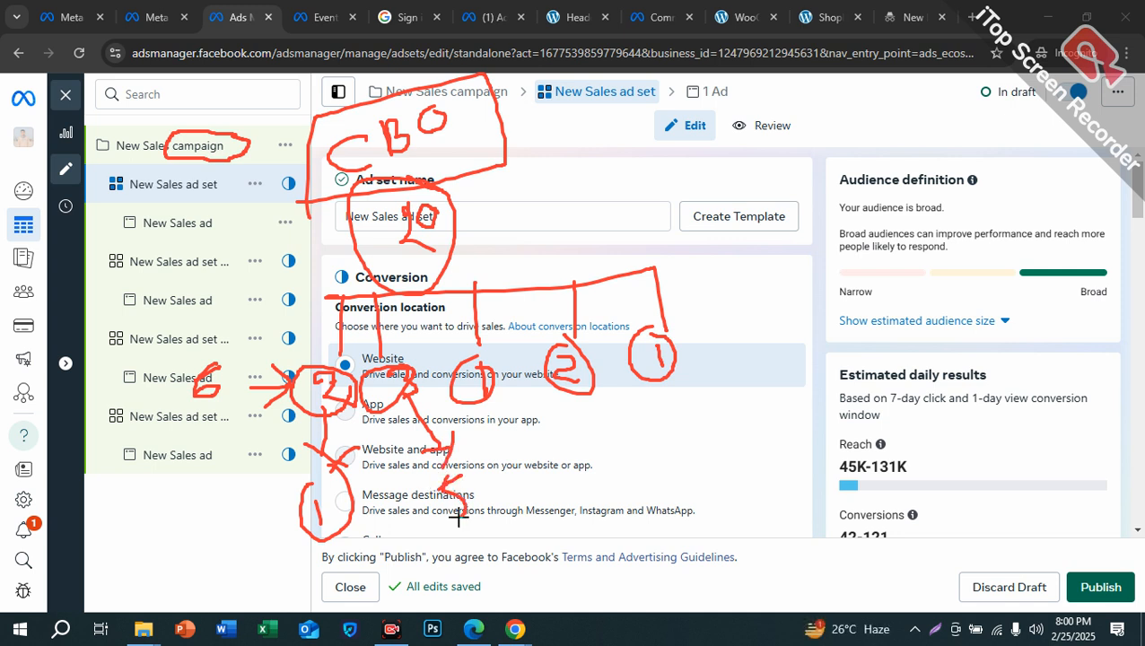
pyautogui.moveTo(502, 413)
pyautogui.mouseDown()
pyautogui.moveTo(520, 432)
pyautogui.moveTo(508, 453)
pyautogui.moveTo(545, 469)
pyautogui.mouseUp()
pyautogui.moveTo(540, 451); pyautogui.dragTo(521, 483)
pyautogui.moveTo(659, 382)
pyautogui.mouseDown()
pyautogui.moveTo(707, 415)
pyautogui.moveTo(705, 472)
pyautogui.moveTo(741, 461)
pyautogui.mouseUp()
pyautogui.moveTo(583, 394)
pyautogui.mouseDown()
pyautogui.moveTo(599, 415)
pyautogui.moveTo(594, 467)
pyautogui.moveTo(605, 475)
pyautogui.moveTo(590, 437)
pyautogui.mouseUp()
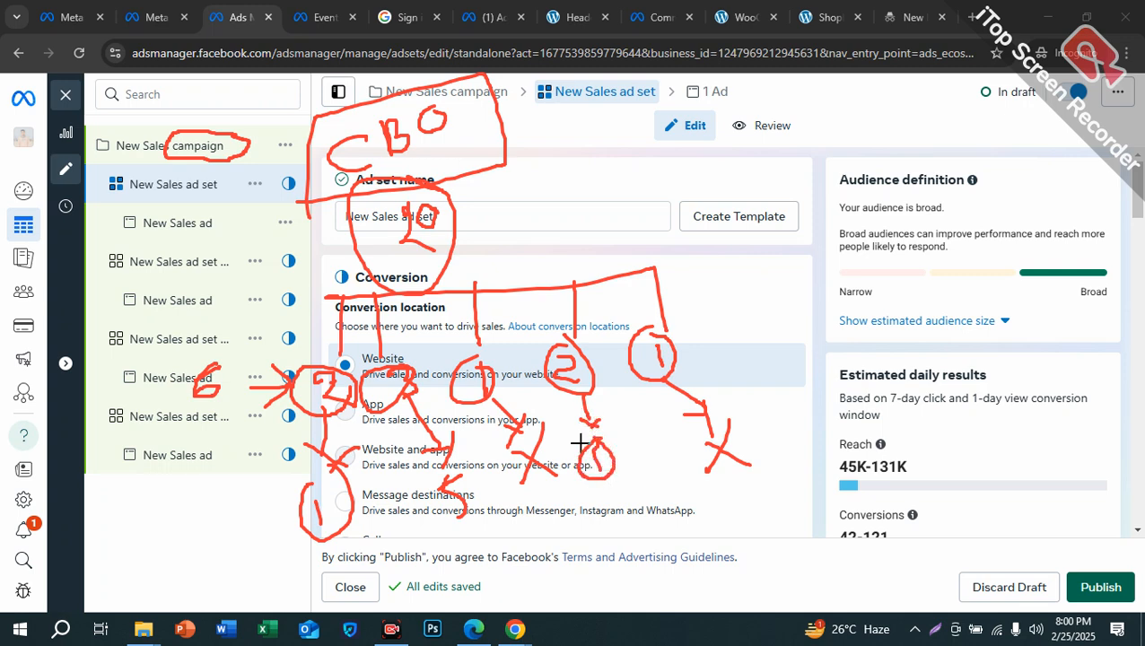
pyautogui.moveTo(404, 354)
pyautogui.mouseDown()
pyautogui.moveTo(363, 385)
pyautogui.moveTo(431, 399)
pyautogui.moveTo(415, 359)
pyautogui.mouseUp()
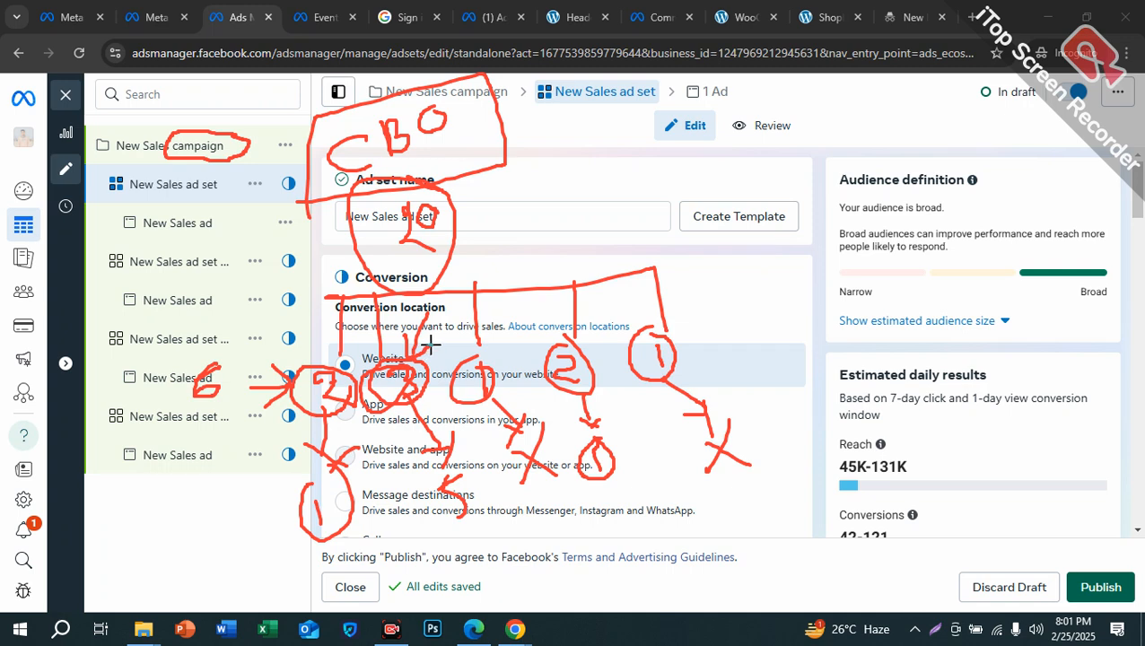
pyautogui.moveTo(494, 314); pyautogui.dragTo(526, 334)
pyautogui.moveTo(516, 312); pyautogui.dragTo(520, 352)
pyautogui.moveTo(592, 297); pyautogui.dragTo(595, 334)
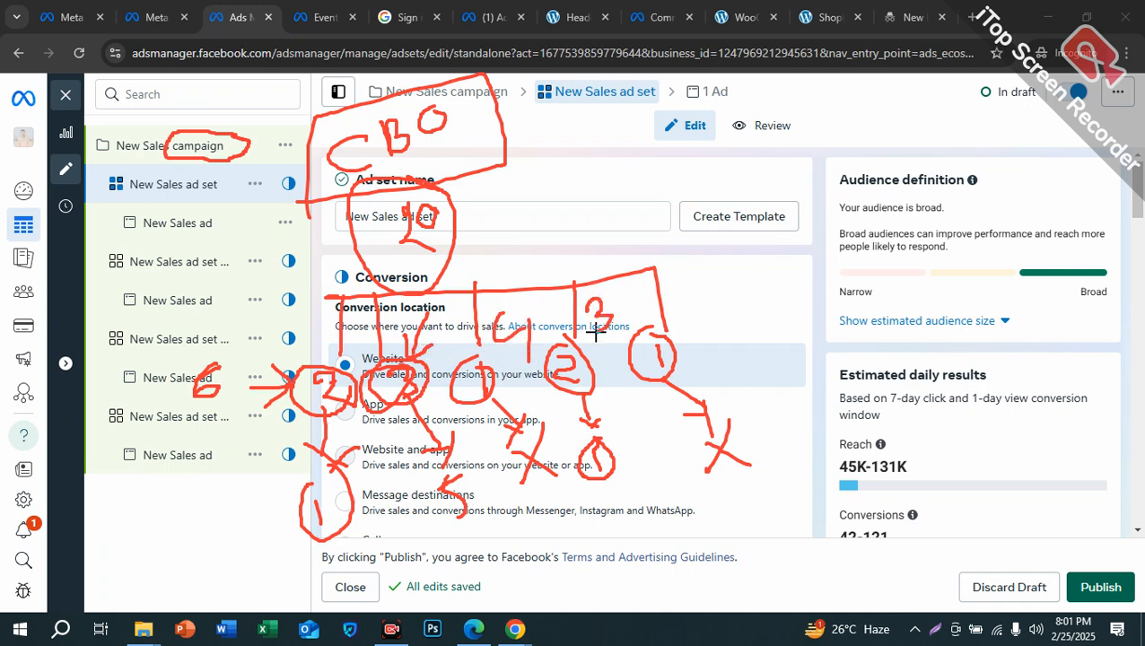
pyautogui.moveTo(682, 277)
pyautogui.mouseDown()
pyautogui.moveTo(710, 308)
pyautogui.moveTo(728, 358)
pyautogui.mouseUp()
pyautogui.moveTo(322, 335)
pyautogui.mouseDown()
pyautogui.moveTo(334, 327)
pyautogui.moveTo(350, 361)
pyautogui.moveTo(323, 334)
pyautogui.moveTo(453, 296)
pyautogui.moveTo(422, 330)
pyautogui.moveTo(502, 296)
pyautogui.moveTo(507, 310)
pyautogui.moveTo(502, 257)
pyautogui.moveTo(474, 293)
pyautogui.mouseUp()
pyautogui.moveTo(592, 304)
pyautogui.mouseDown()
pyautogui.moveTo(619, 309)
pyautogui.moveTo(453, 269)
pyautogui.moveTo(536, 269)
pyautogui.moveTo(679, 317)
pyautogui.moveTo(685, 286)
pyautogui.mouseUp()
pyautogui.moveTo(607, 204); pyautogui.dragTo(466, 266)
pyautogui.moveTo(131, 285); pyautogui.dragTo(139, 329)
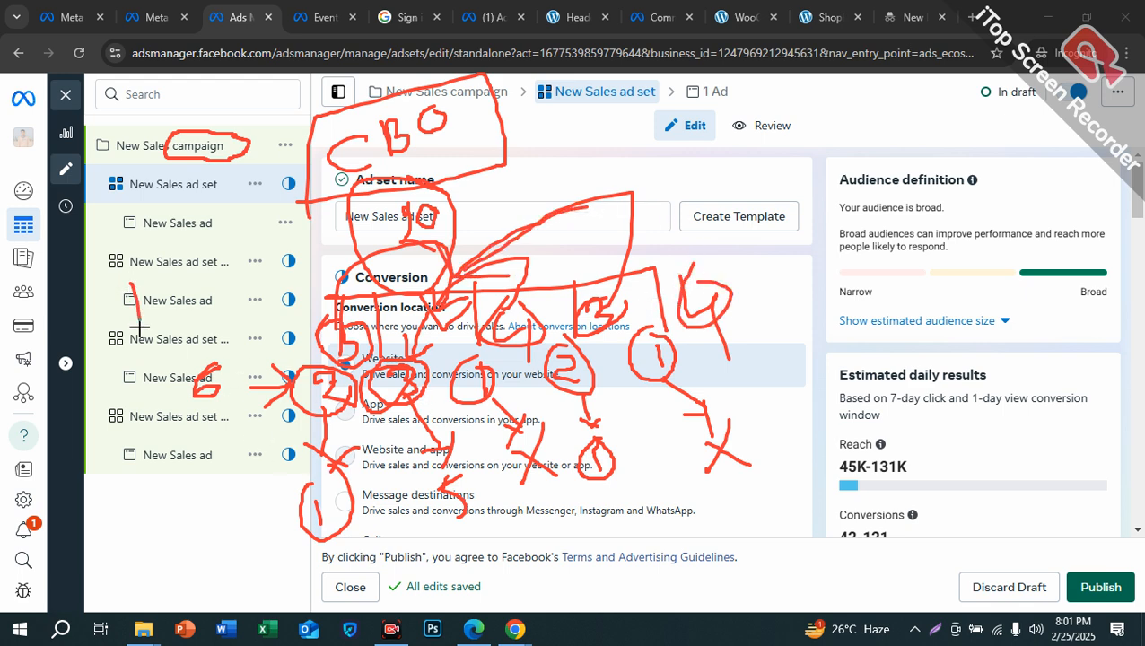
pyautogui.moveTo(172, 276); pyautogui.dragTo(171, 278)
pyautogui.moveTo(121, 350); pyautogui.dragTo(205, 323)
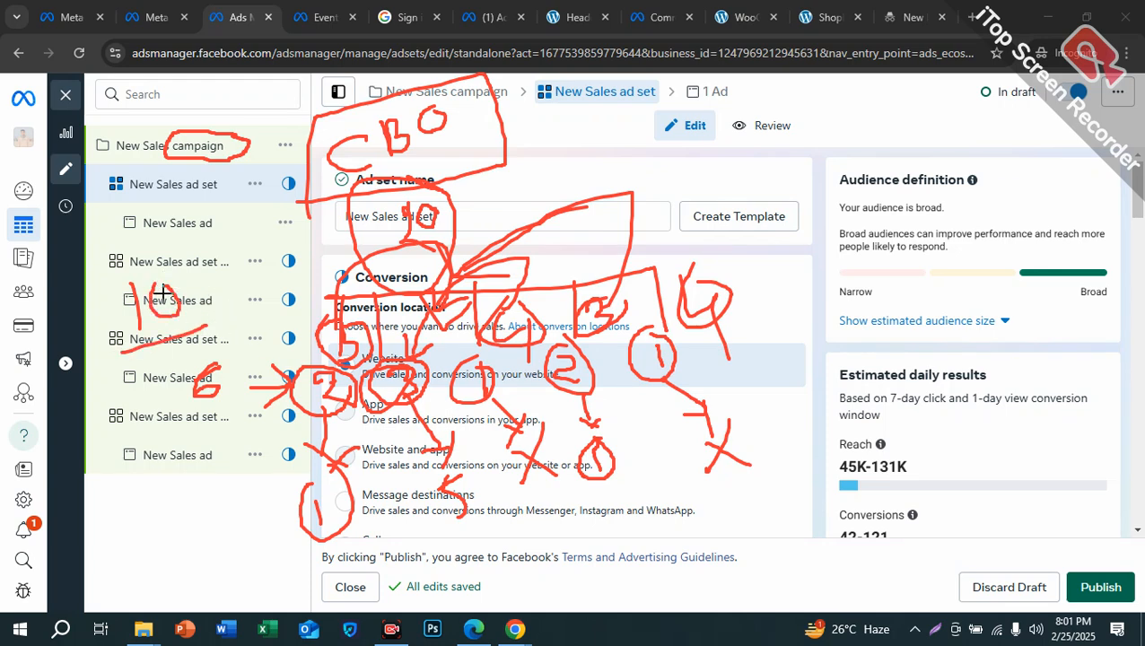
pyautogui.moveTo(161, 291)
pyautogui.mouseDown()
pyautogui.moveTo(208, 316)
pyautogui.moveTo(200, 285)
pyautogui.moveTo(246, 262)
pyautogui.moveTo(223, 311)
pyautogui.mouseUp()
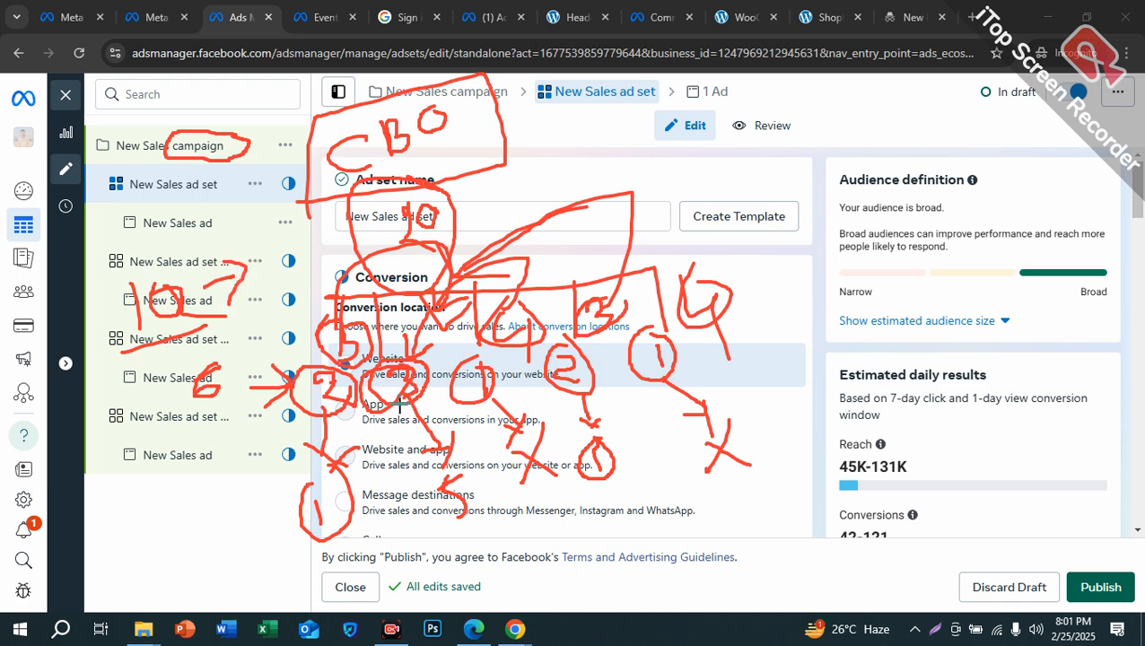
pyautogui.moveTo(258, 240)
pyautogui.mouseDown()
pyautogui.moveTo(285, 224)
pyautogui.moveTo(268, 253)
pyautogui.mouseUp()
pyautogui.moveTo(255, 245)
pyautogui.mouseDown()
pyautogui.moveTo(289, 272)
pyautogui.moveTo(278, 232)
pyautogui.mouseUp()
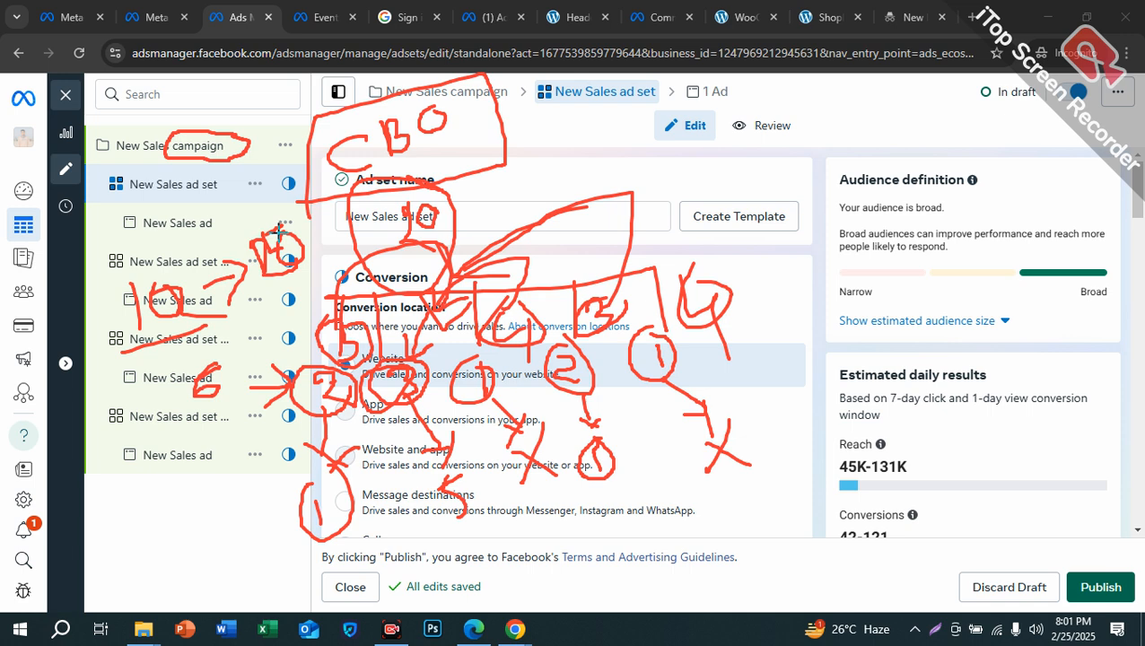
pyautogui.moveTo(436, 502)
pyautogui.mouseDown()
pyautogui.moveTo(430, 538)
pyautogui.moveTo(444, 507)
pyautogui.moveTo(433, 516)
pyautogui.mouseUp()
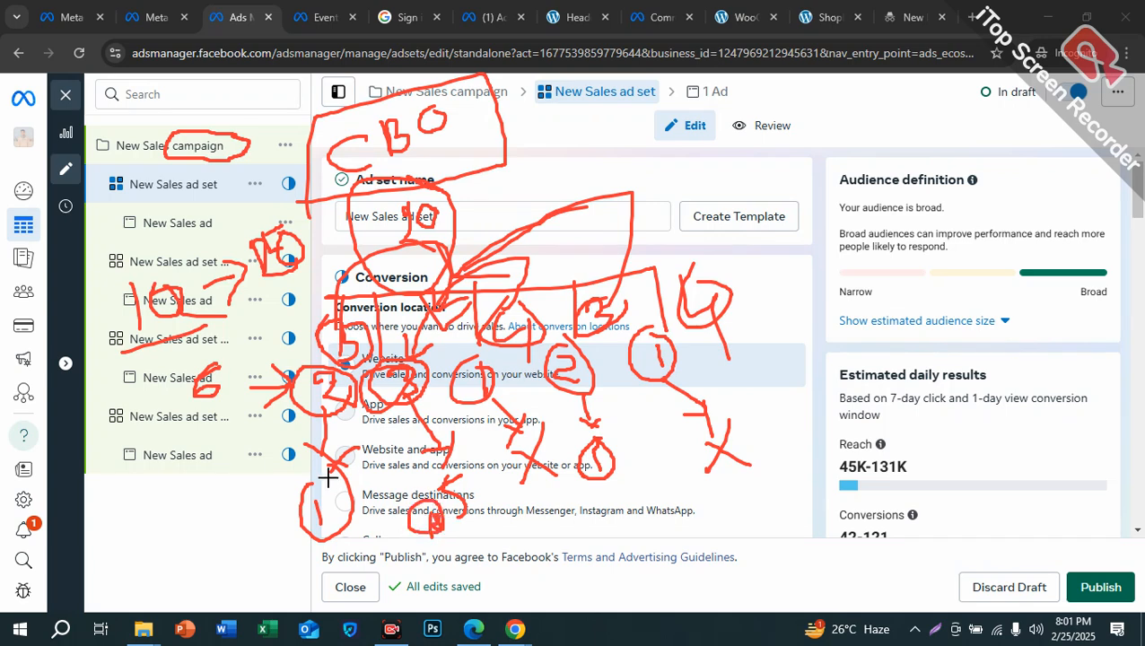
pyautogui.moveTo(300, 497); pyautogui.dragTo(269, 491)
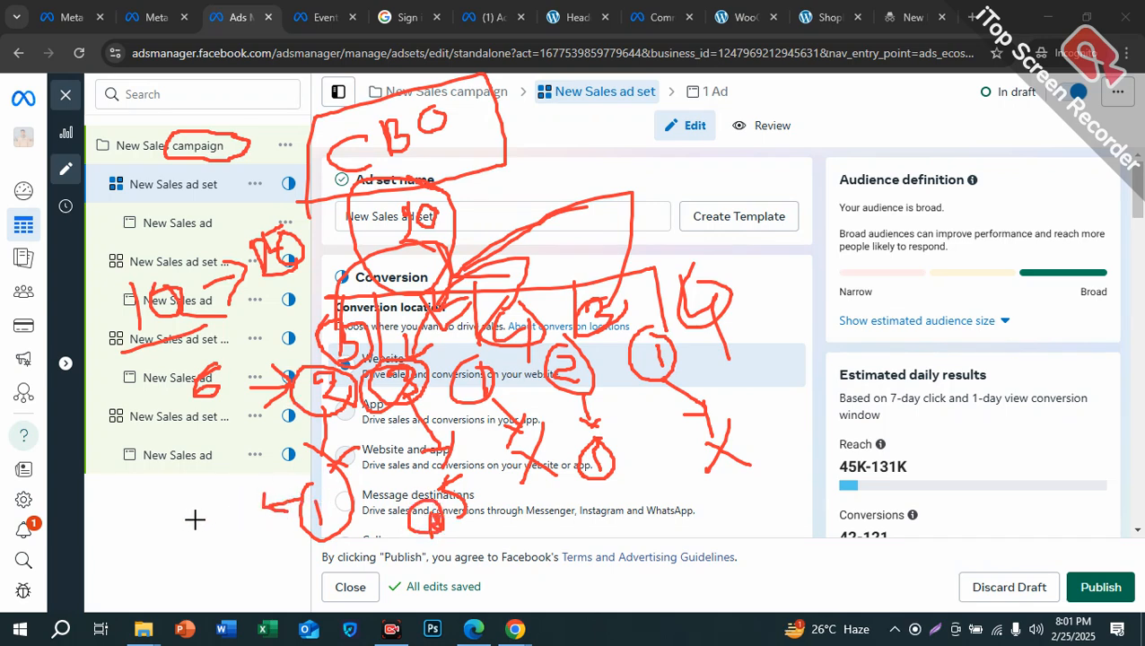
pyautogui.moveTo(172, 491); pyautogui.dragTo(216, 517)
pyautogui.moveTo(190, 461)
pyautogui.mouseDown()
pyautogui.moveTo(208, 535)
pyautogui.moveTo(186, 466)
pyautogui.mouseUp()
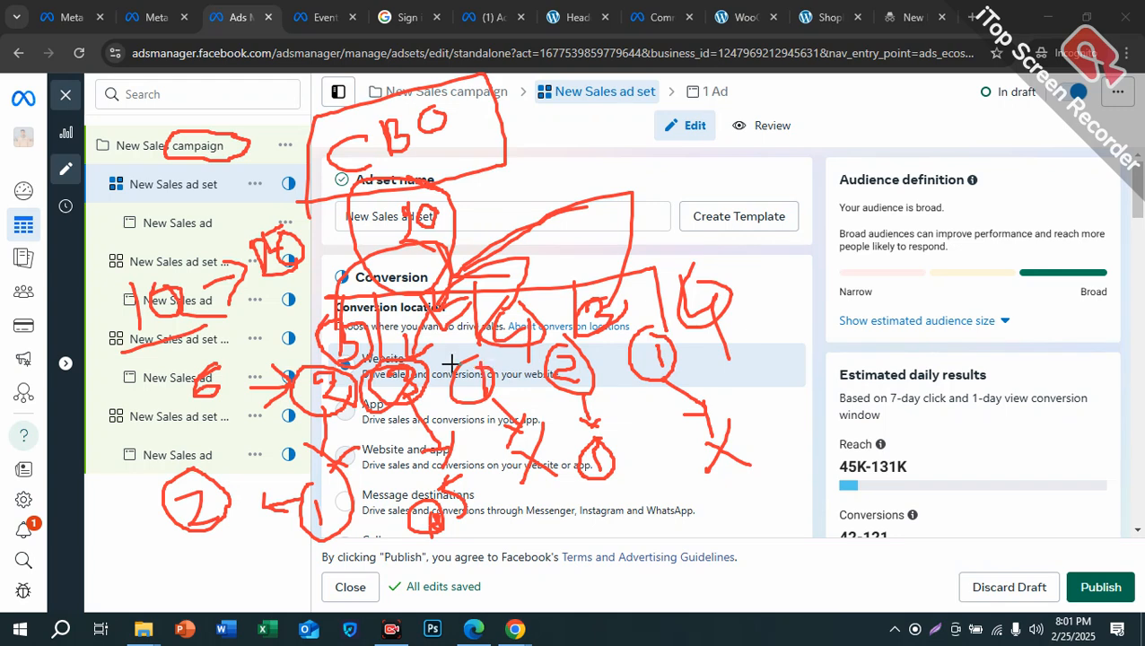
pyautogui.moveTo(339, 190)
pyautogui.mouseDown()
pyautogui.moveTo(485, 127)
pyautogui.moveTo(377, 82)
pyautogui.moveTo(316, 216)
pyautogui.mouseUp()
pyautogui.moveTo(521, 103)
pyautogui.mouseDown()
pyautogui.moveTo(518, 148)
pyautogui.moveTo(539, 157)
pyautogui.mouseUp()
pyautogui.moveTo(558, 83)
pyautogui.mouseDown()
pyautogui.moveTo(544, 126)
pyautogui.moveTo(560, 84)
pyautogui.mouseUp()
pyautogui.moveTo(196, 115); pyautogui.dragTo(246, 126)
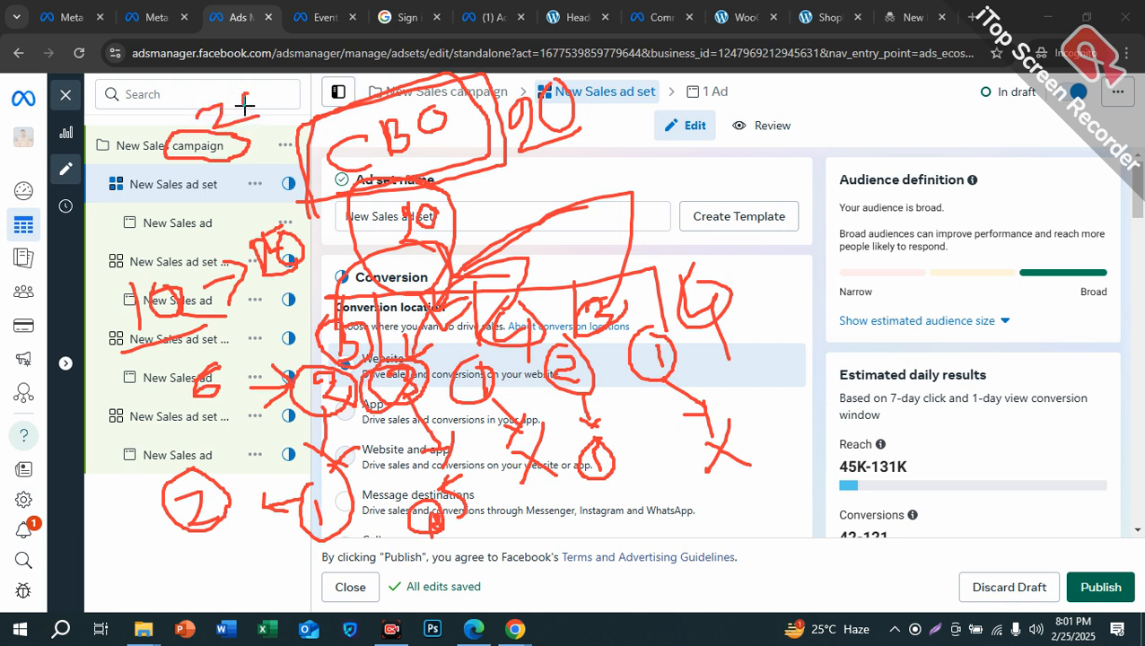
pyautogui.moveTo(175, 64)
pyautogui.mouseDown()
pyautogui.moveTo(265, 121)
pyautogui.moveTo(180, 72)
pyautogui.moveTo(190, 215)
pyautogui.moveTo(206, 247)
pyautogui.mouseUp()
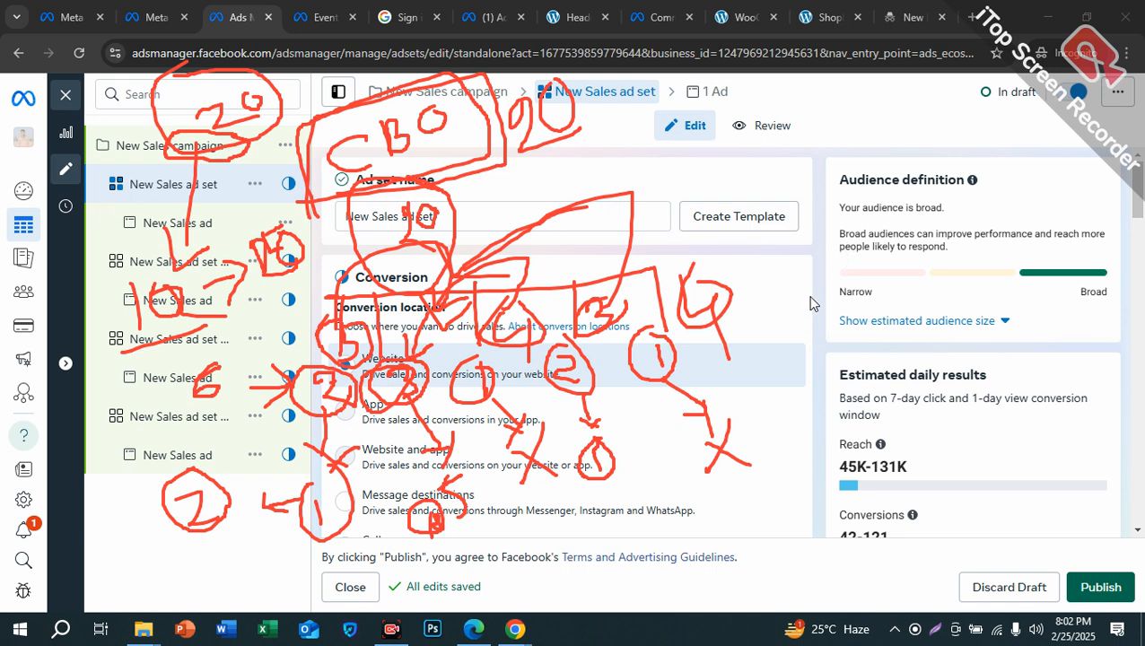
pyautogui.click(1086, 301)
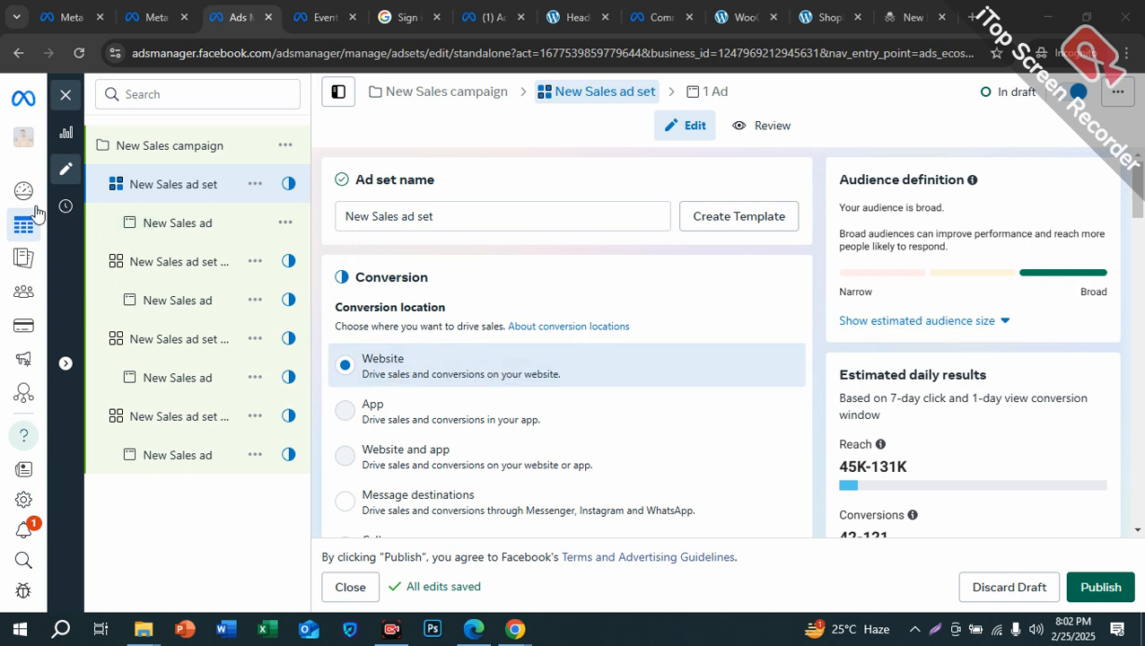
pyautogui.scroll(-1, 430, 427)
pyautogui.scroll(1, 418, 431)
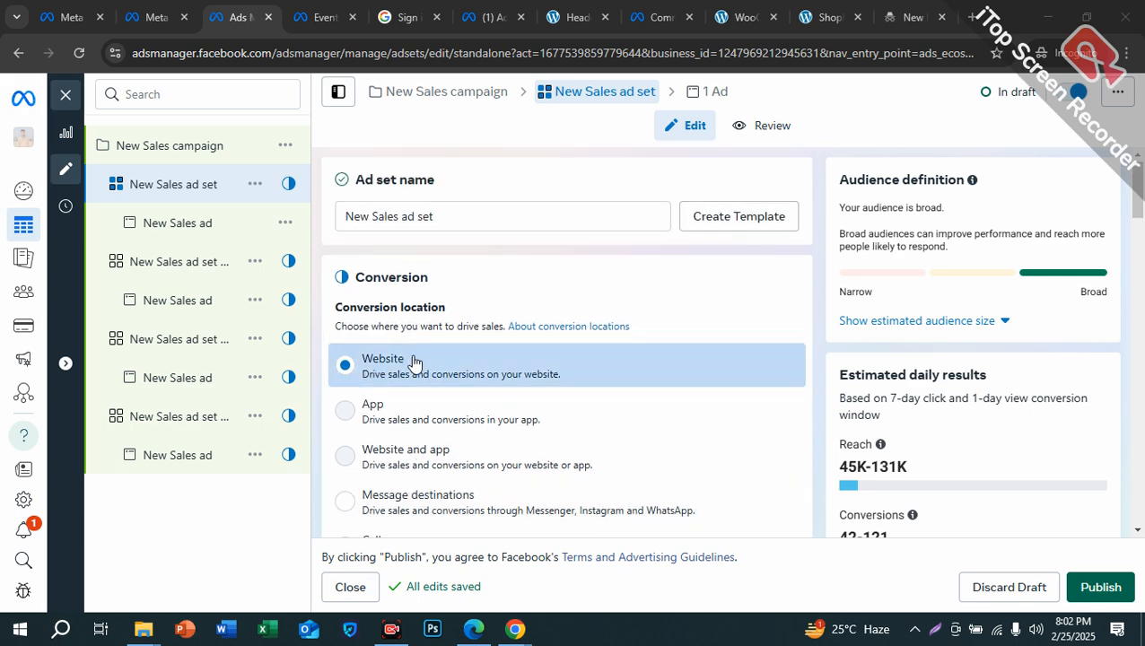
# - Open the first and second copies of the New Sales ad set to look over their setup
pyautogui.click(400, 350)
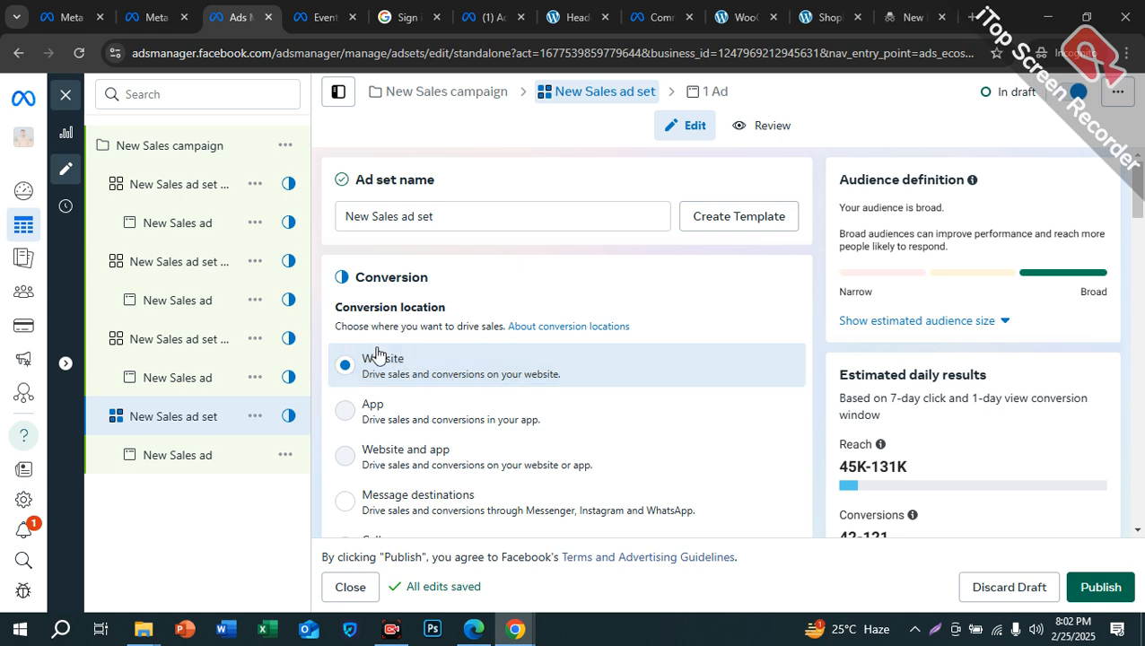
pyautogui.click(191, 188)
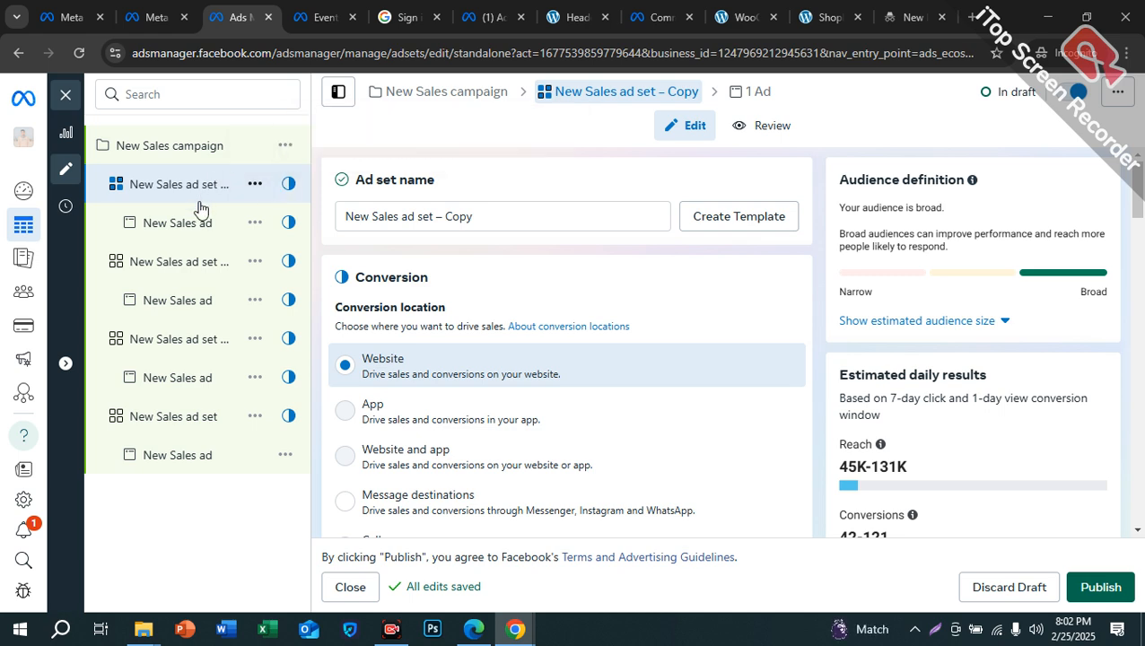
pyautogui.click(256, 263)
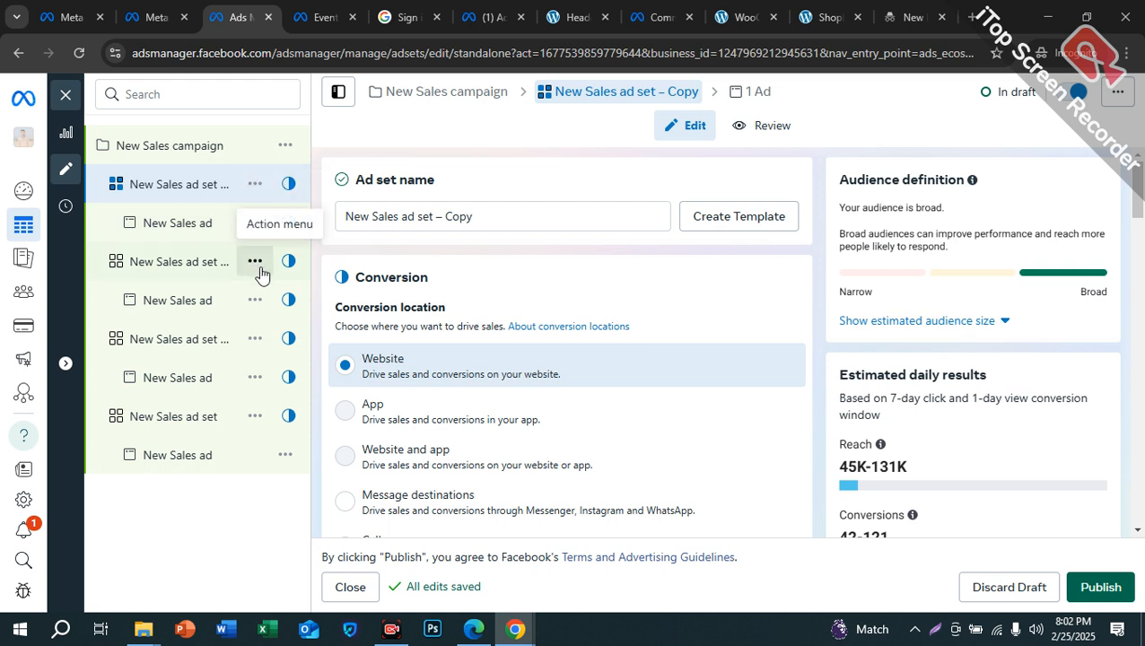
pyautogui.click(426, 158)
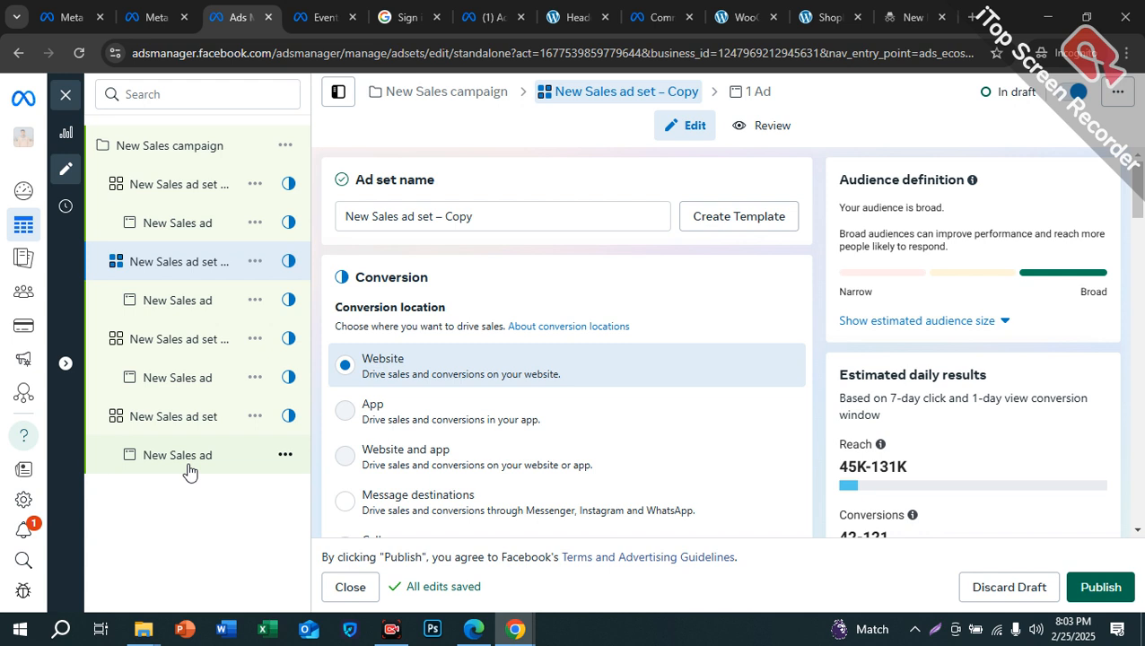
# - Open the New Sales campaign for editing and go through its special ad categories, buying type and objective
pyautogui.press('Up')
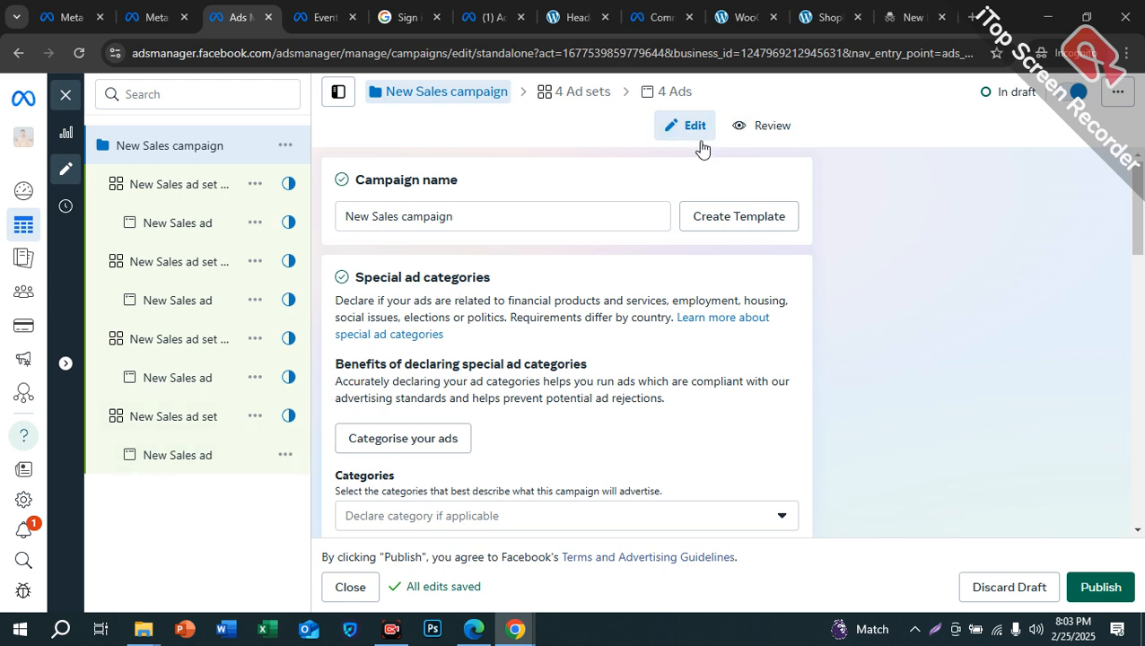
pyautogui.scroll(-2, 467, 332)
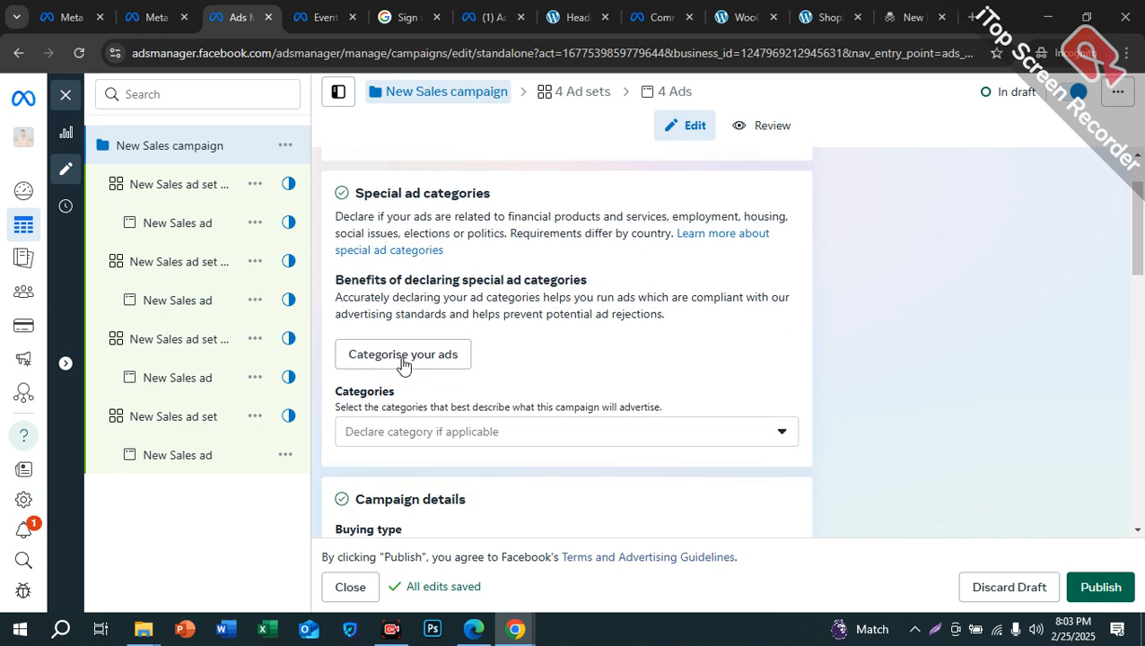
pyautogui.scroll(-2, 431, 442)
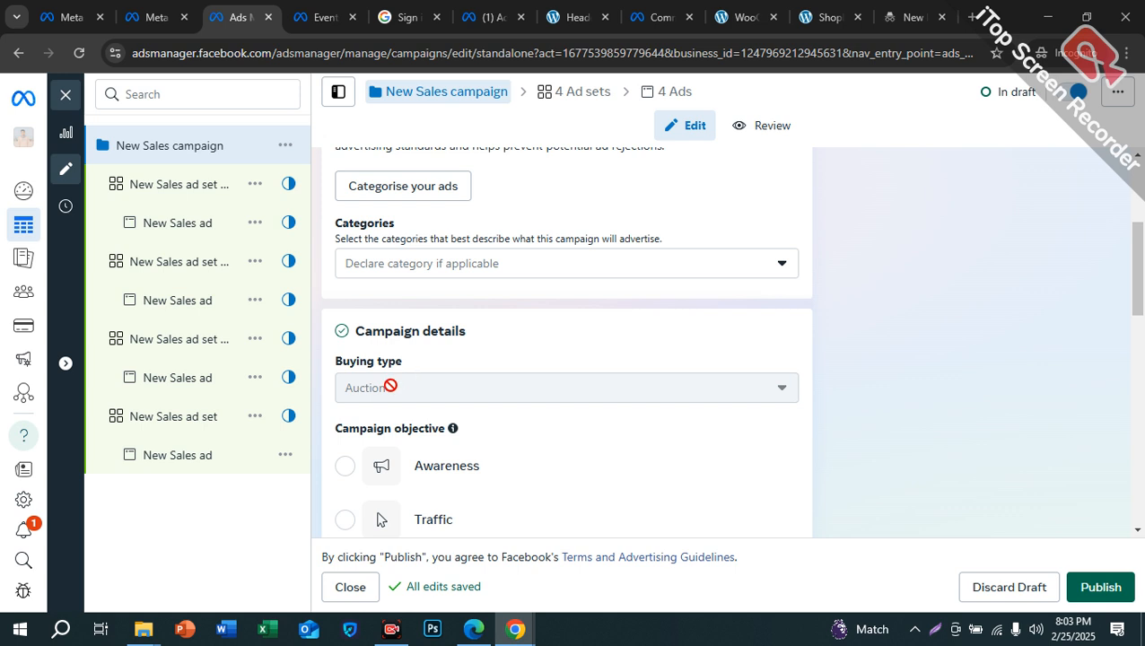
pyautogui.scroll(-3, 461, 391)
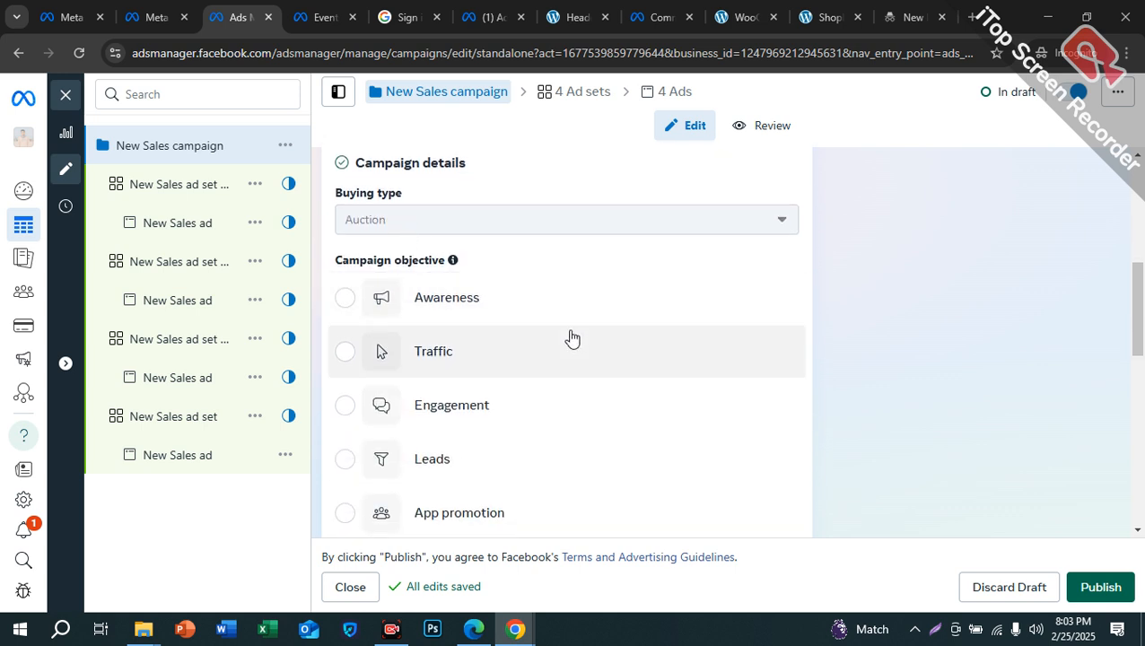
pyautogui.scroll(-1, 574, 345)
pyautogui.scroll(-2, 579, 461)
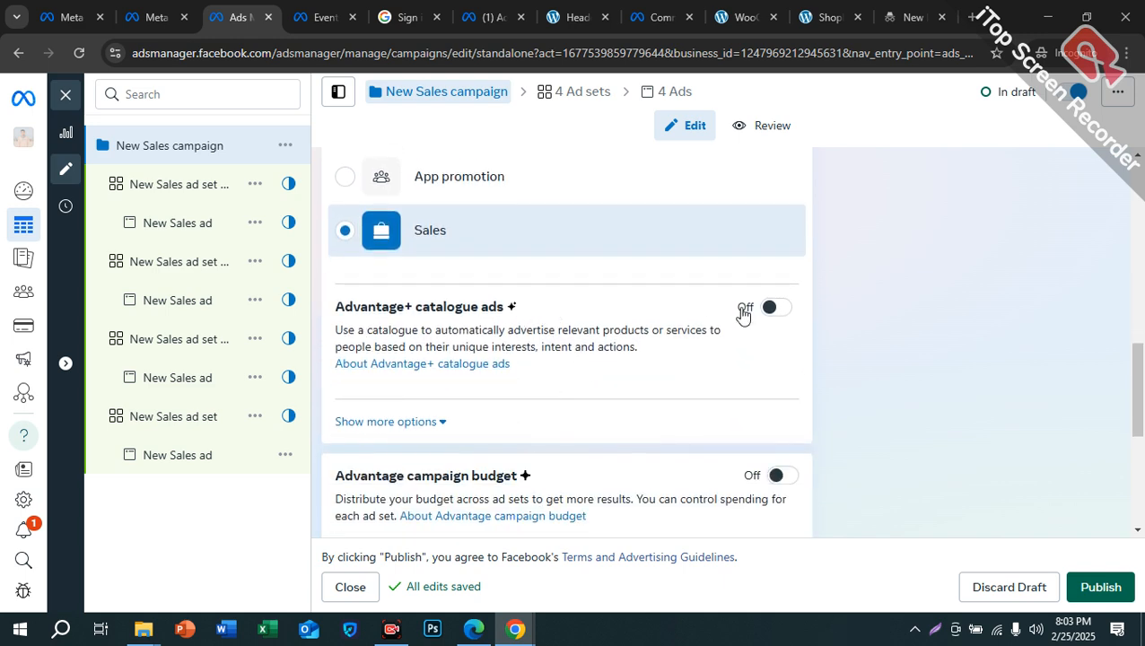
pyautogui.scroll(-1, 740, 312)
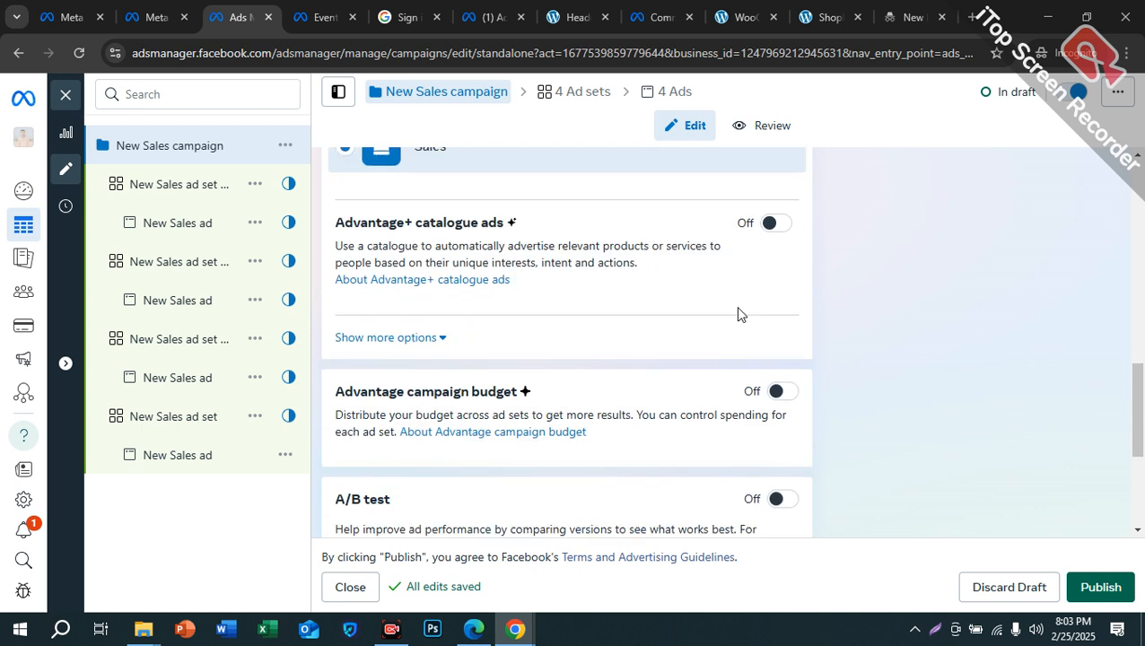
# - Turn on Advantage+ catalogue ads to check the chosen catalogue, and turn the option off again
pyautogui.click(769, 226)
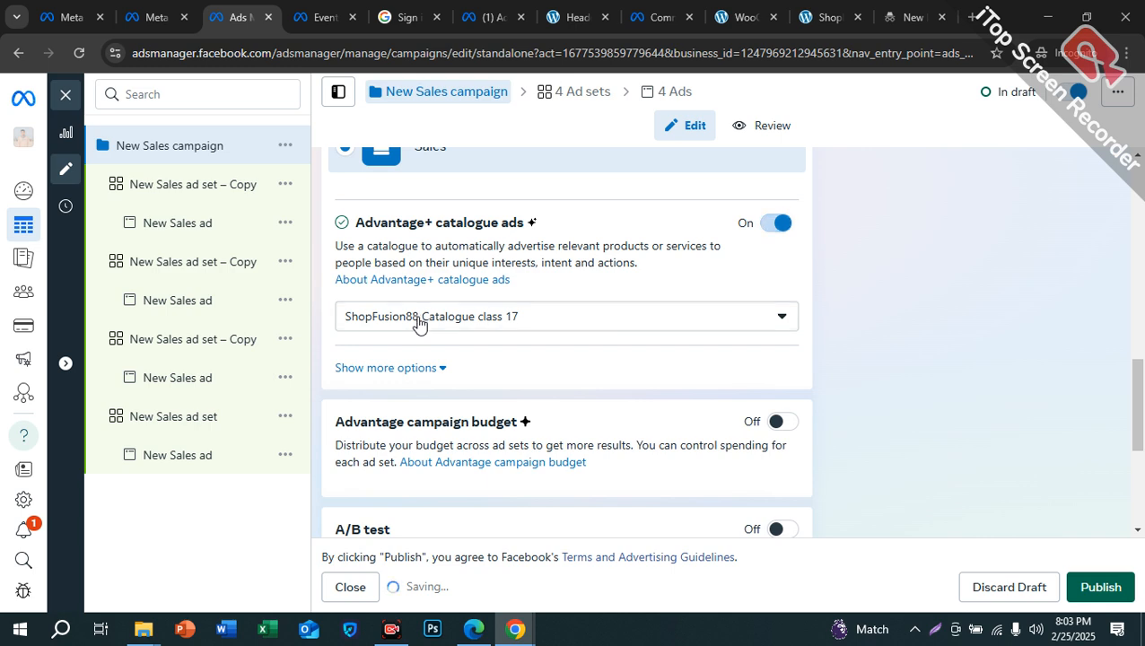
pyautogui.click(419, 320)
pyautogui.click(778, 226)
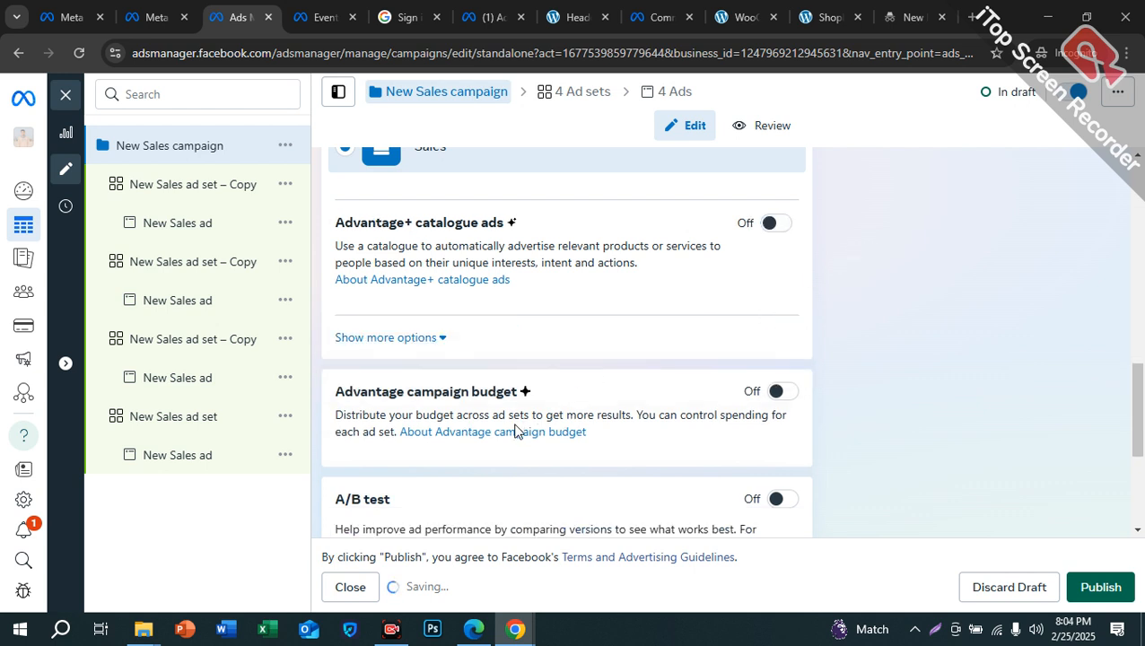
# - Turn on Advantage campaign budget for the New Sales campaign and set its daily budget to $20.00
pyautogui.moveTo(360, 391); pyautogui.dragTo(554, 400)
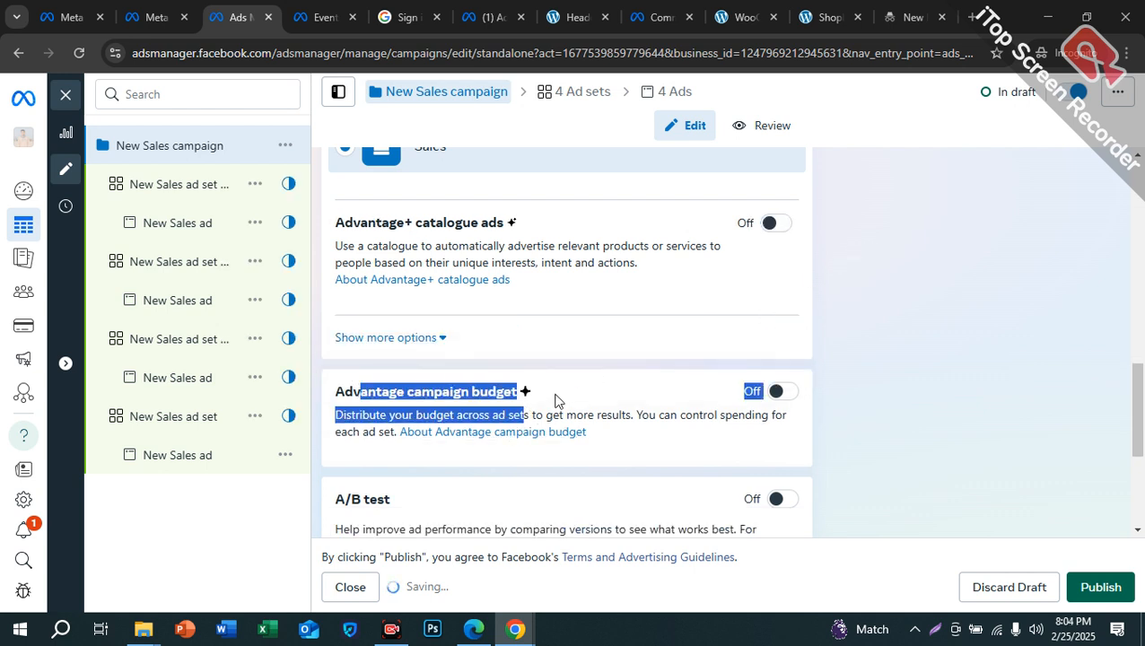
pyautogui.click(866, 368)
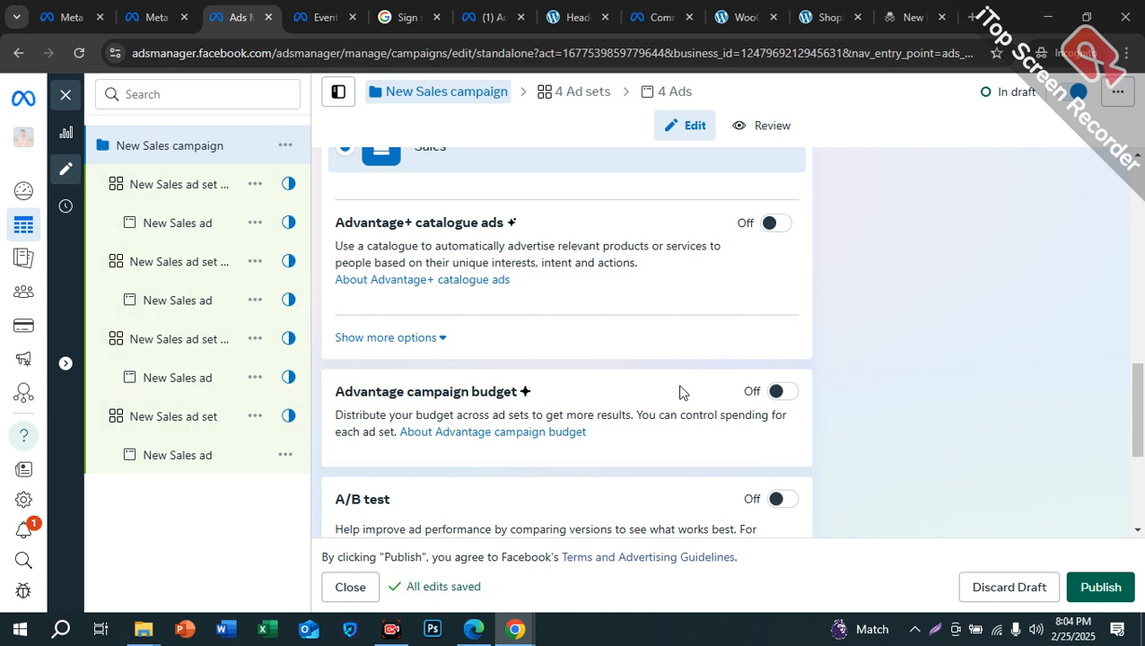
pyautogui.click(776, 391)
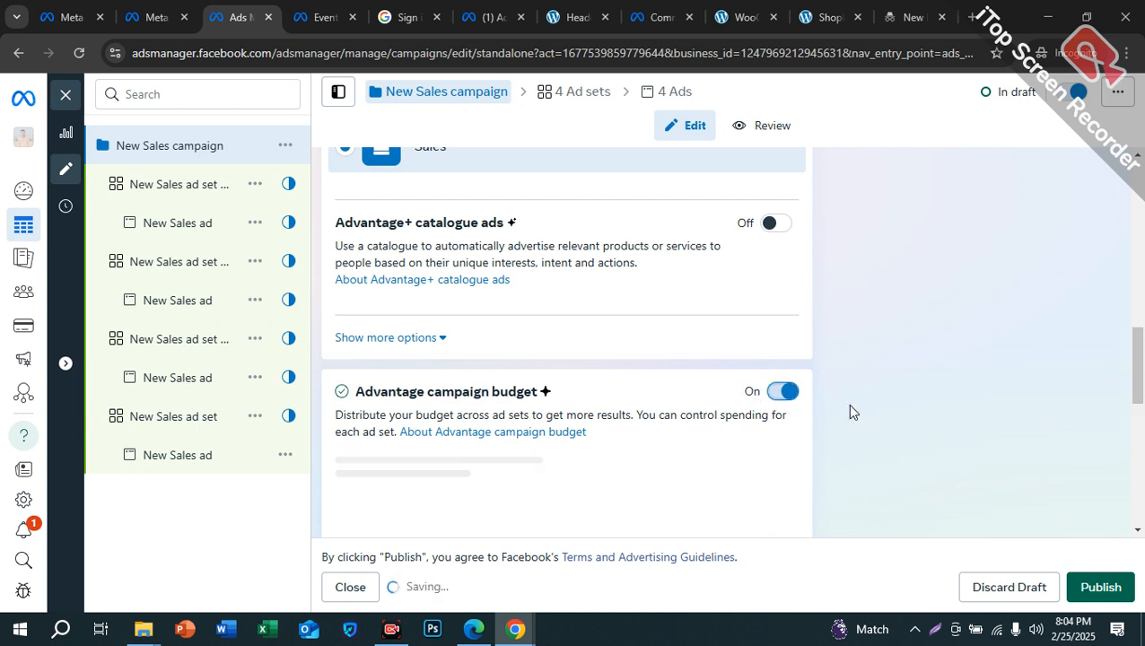
pyautogui.scroll(-1, 675, 312)
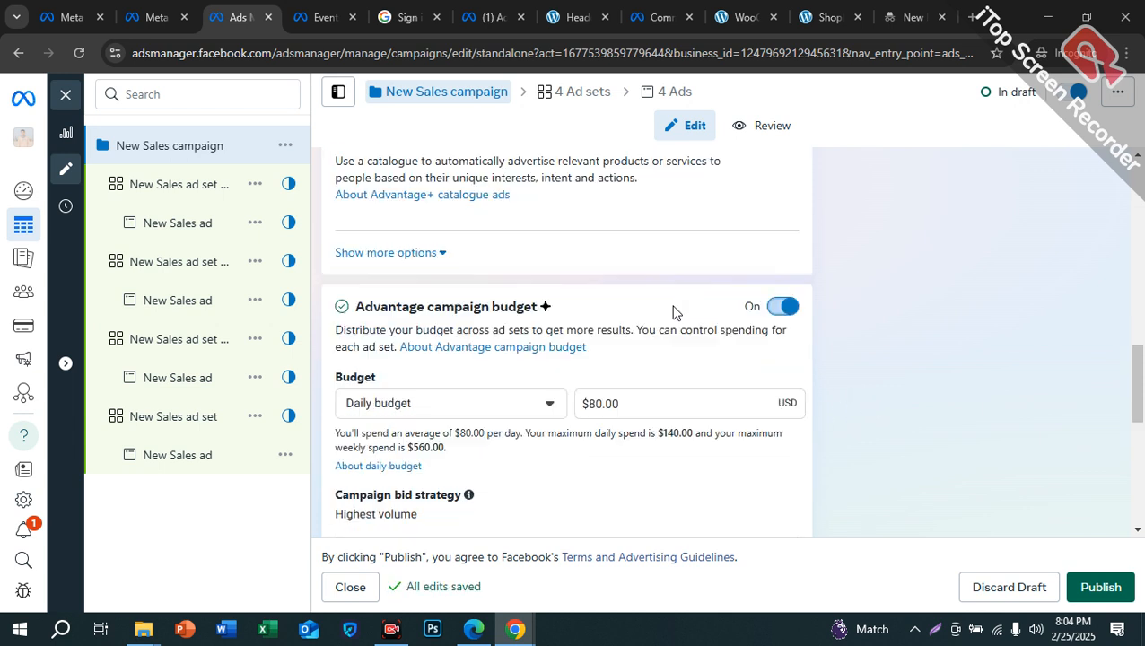
pyautogui.scroll(-1, 674, 312)
pyautogui.click(631, 322)
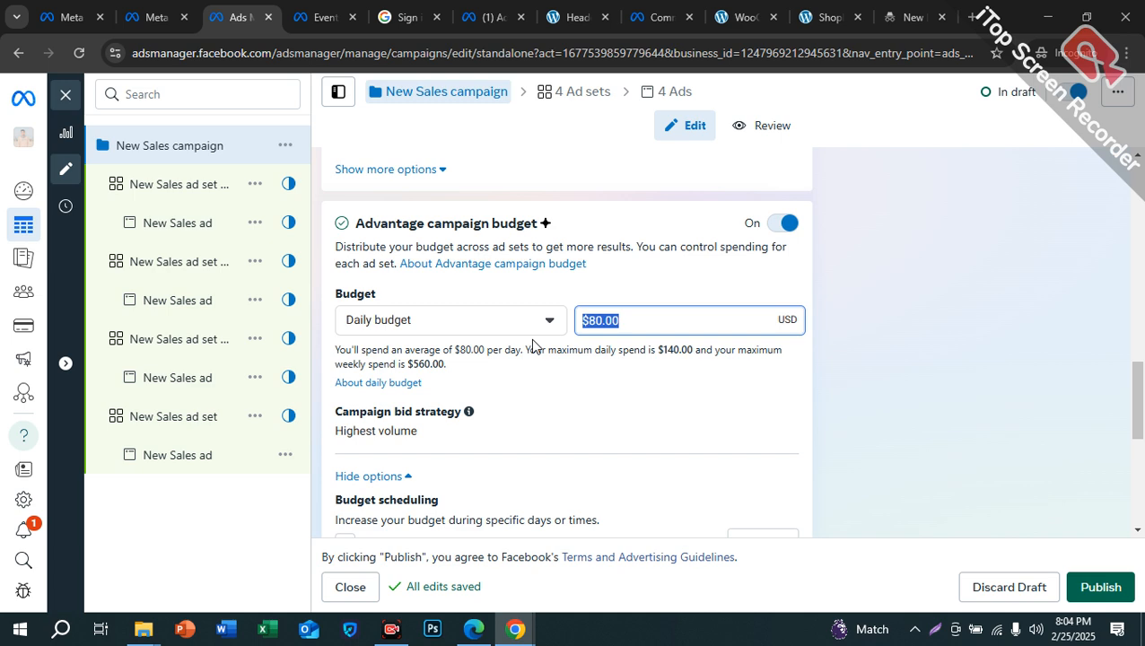
pyautogui.write('20')
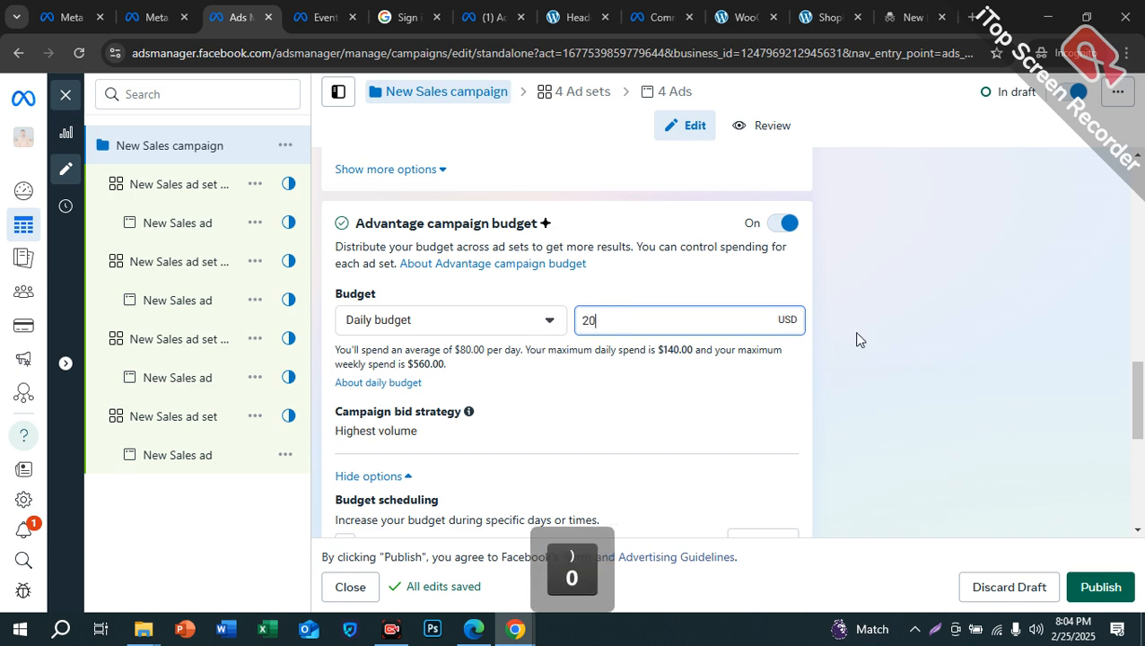
pyautogui.click(851, 340)
# - Review the campaign's bid strategy, budget scheduling, ad scheduling, A/B test and reporting settings
pyautogui.scroll(-1, 535, 382)
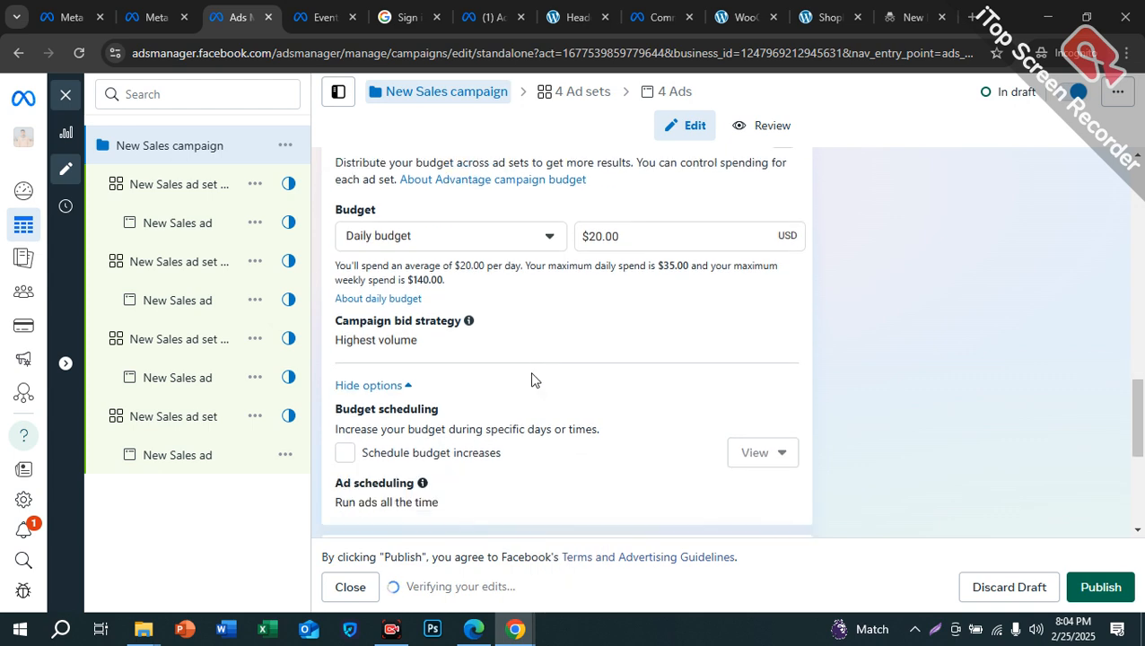
pyautogui.scroll(-1, 466, 395)
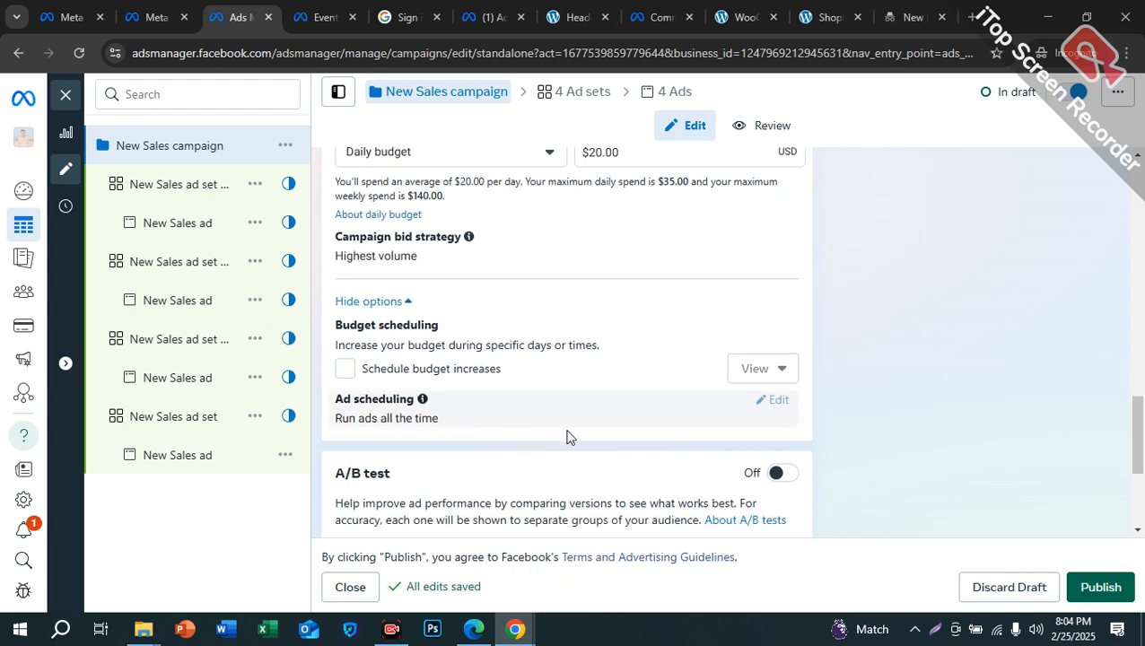
pyautogui.scroll(-3, 516, 426)
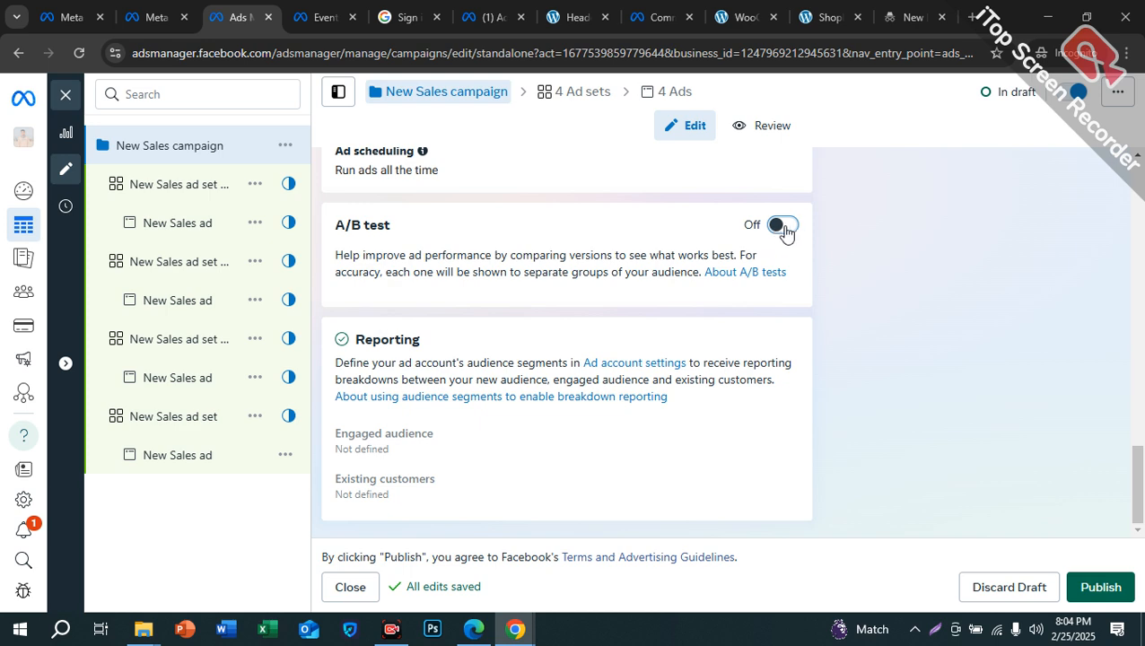
# - Turn on the A/B test for the New Sales campaign and keep Creative as the variable to test
pyautogui.click(782, 227)
pyautogui.moveTo(428, 223); pyautogui.dragTo(335, 235)
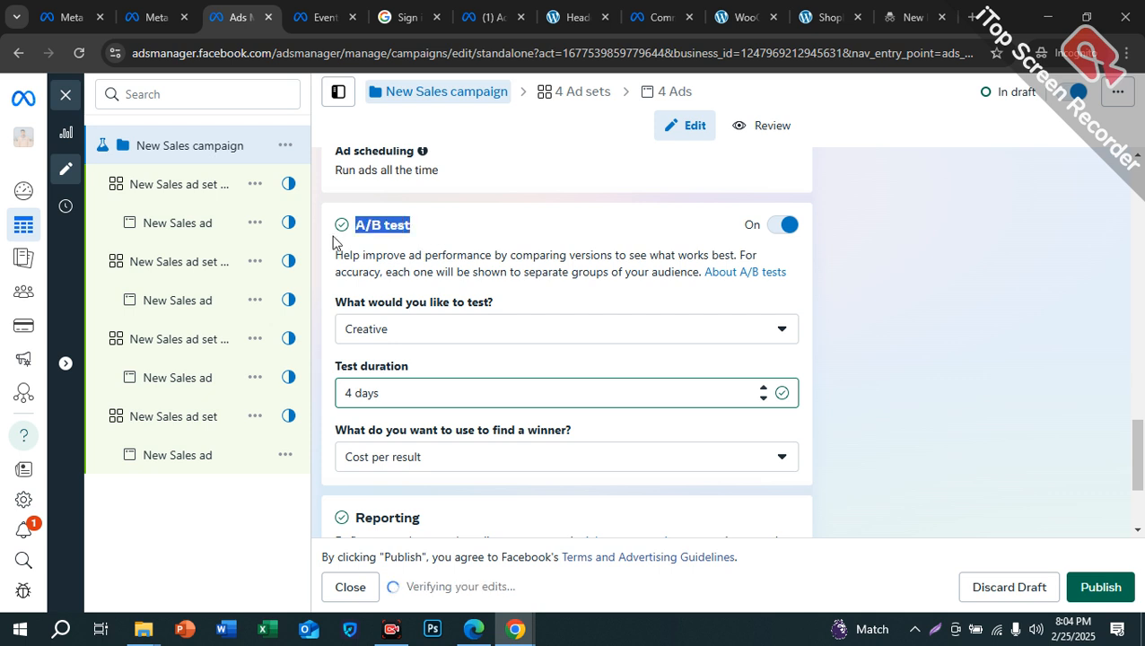
pyautogui.click(446, 230)
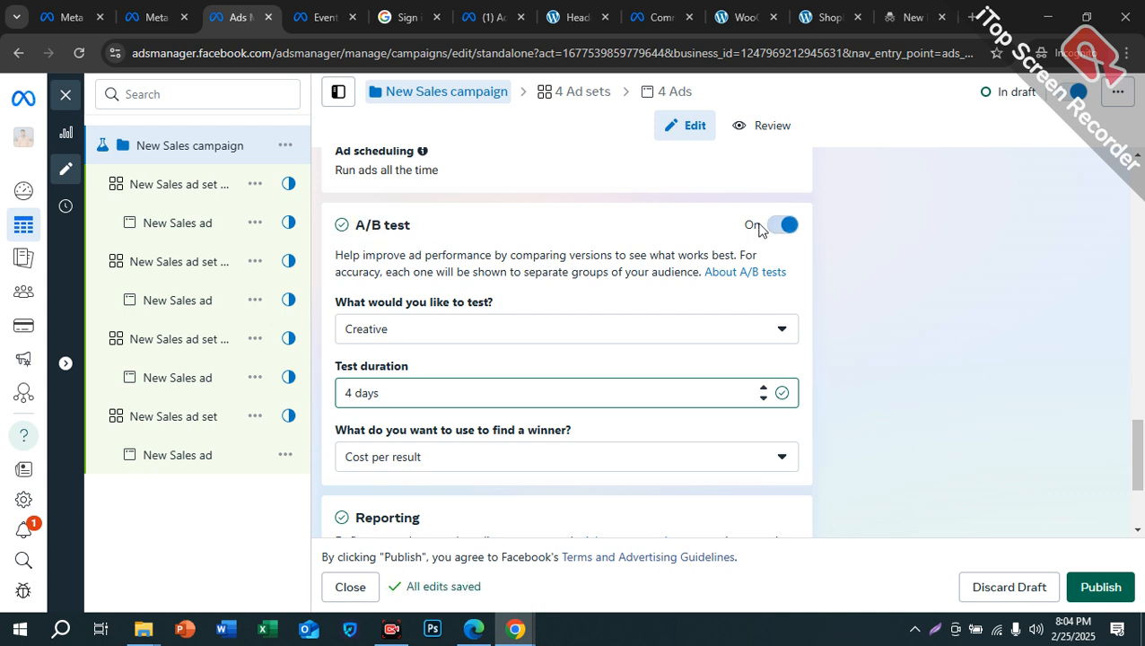
pyautogui.click(390, 330)
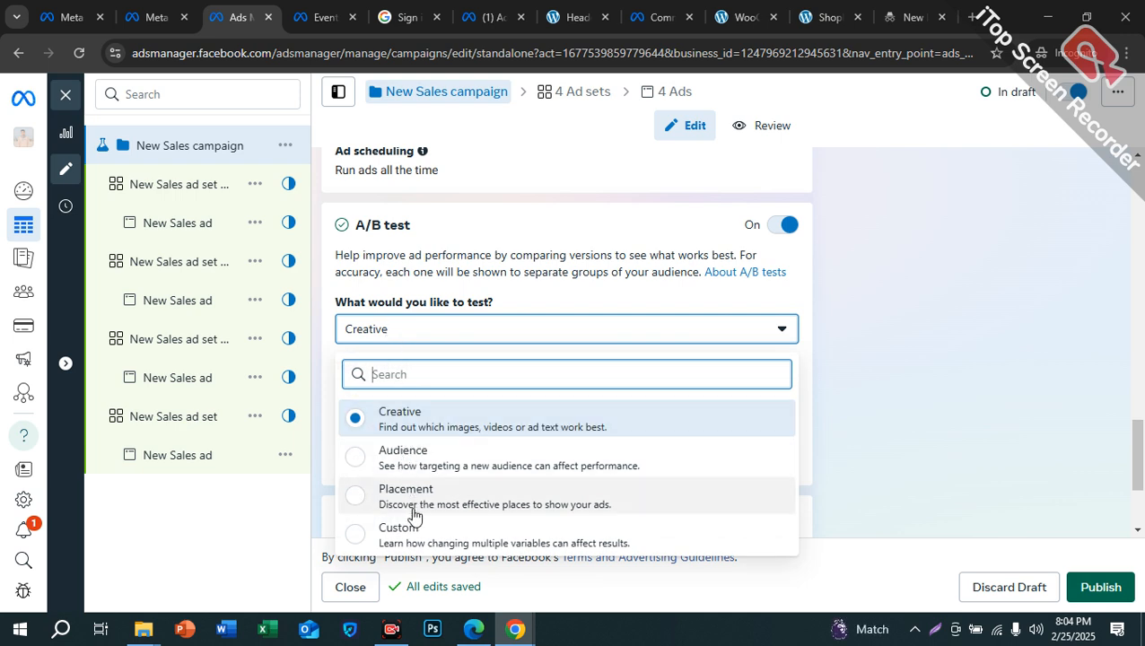
pyautogui.click(388, 429)
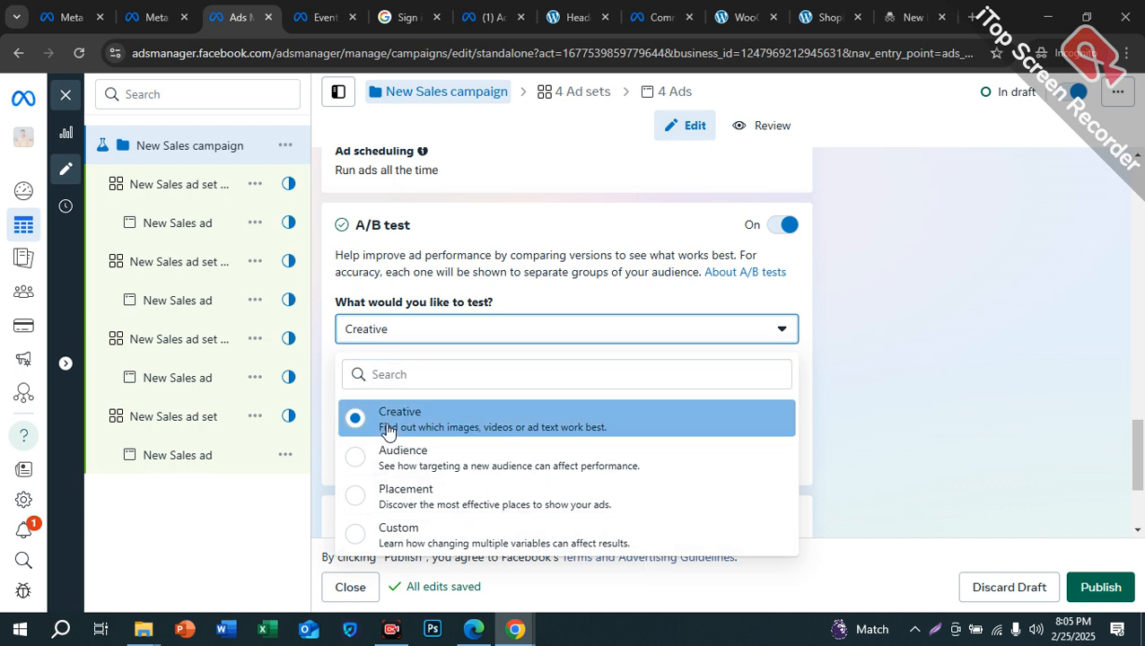
pyautogui.click(404, 431)
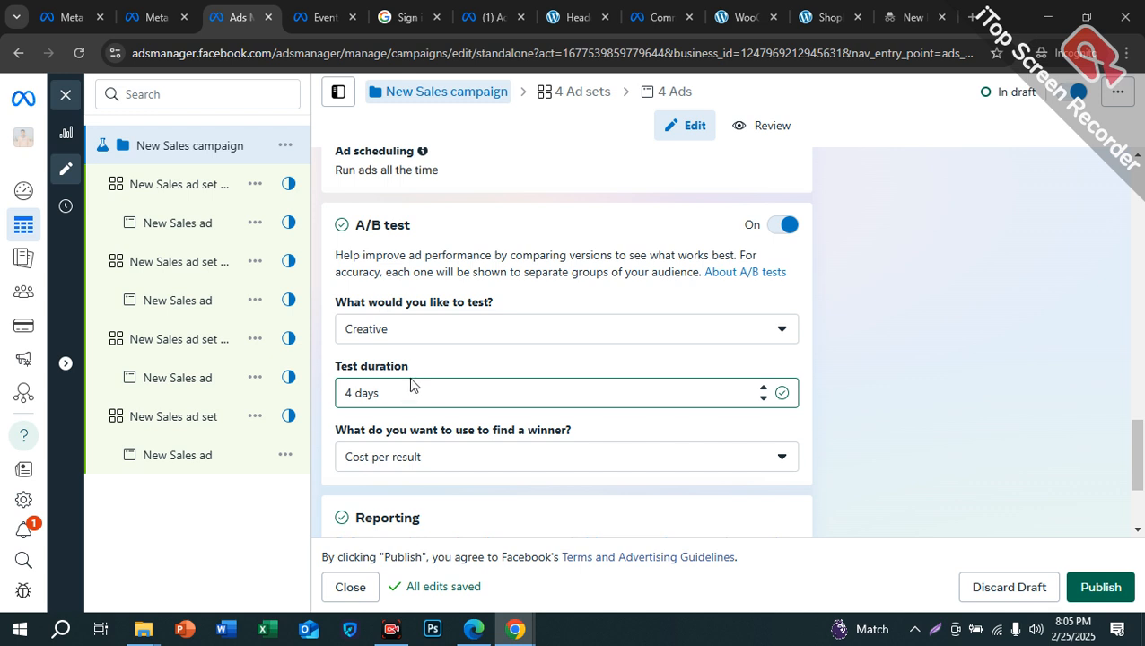
pyautogui.click(408, 332)
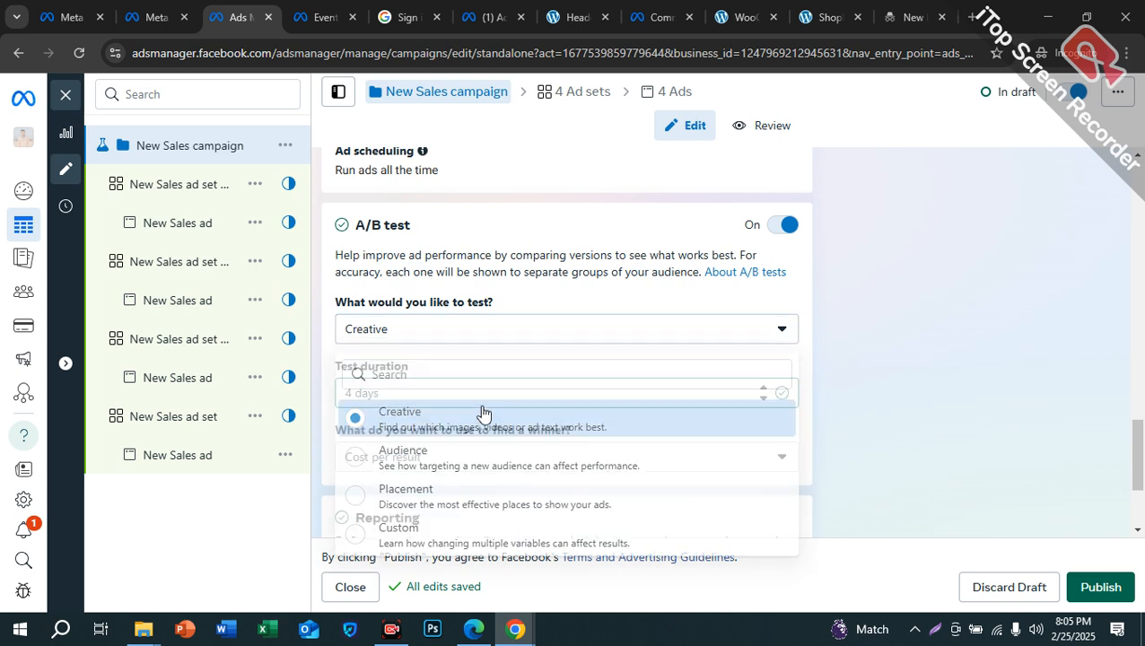
pyautogui.click(510, 339)
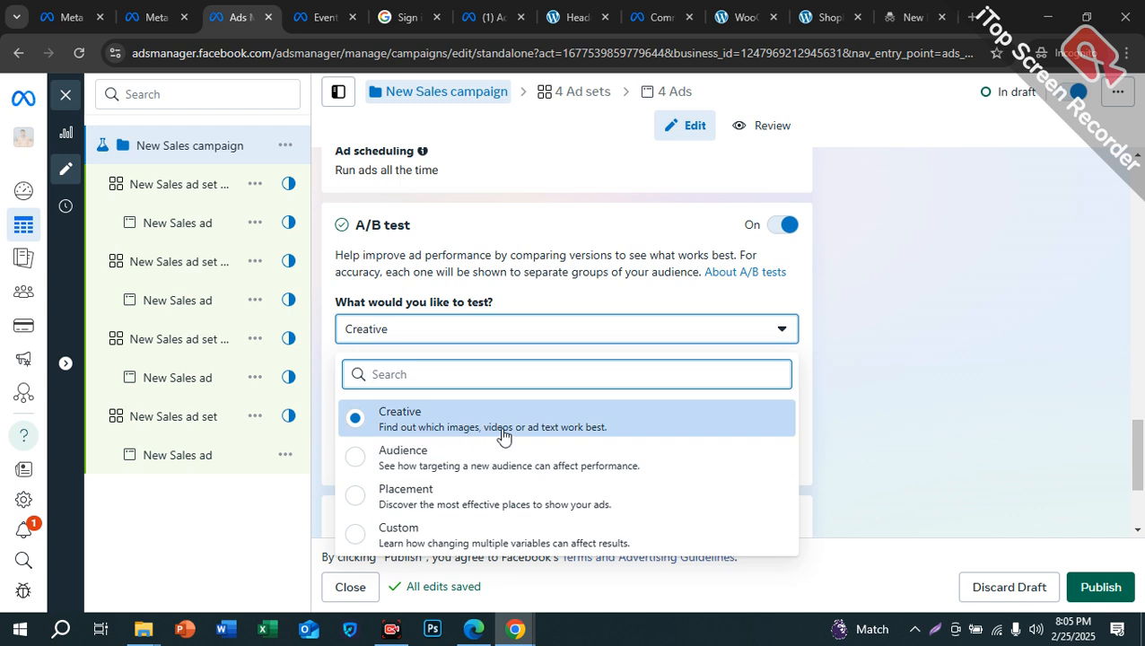
pyautogui.click(869, 327)
pyautogui.scroll(-1, 801, 314)
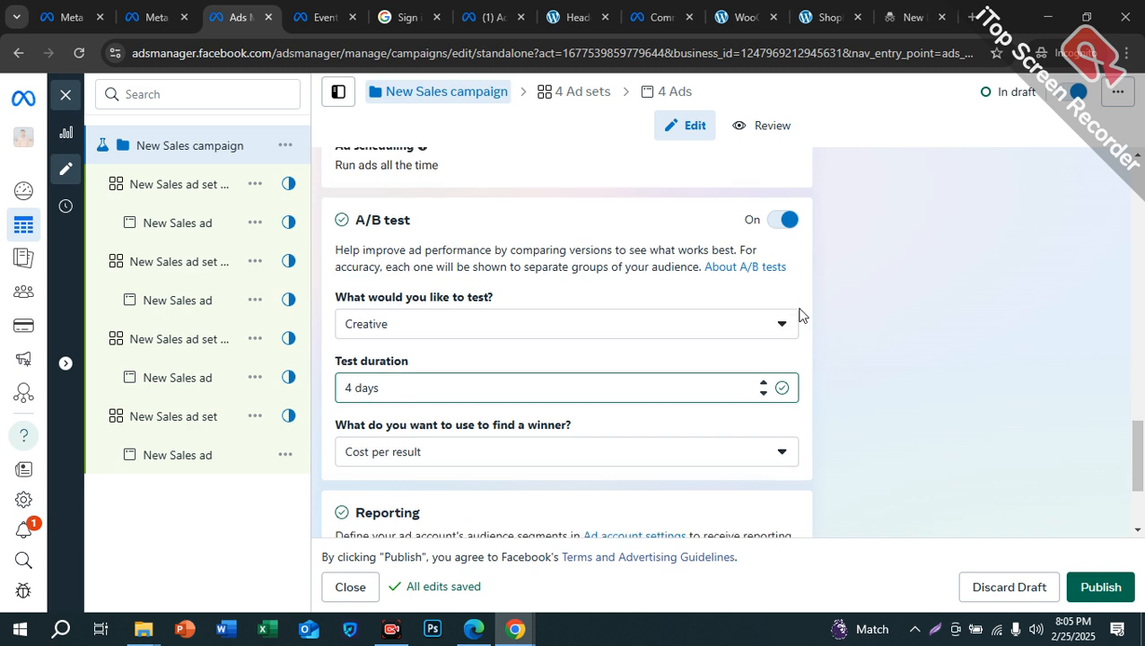
# - Try a shorter A/B test duration and set it back to 4 days
pyautogui.click(400, 308)
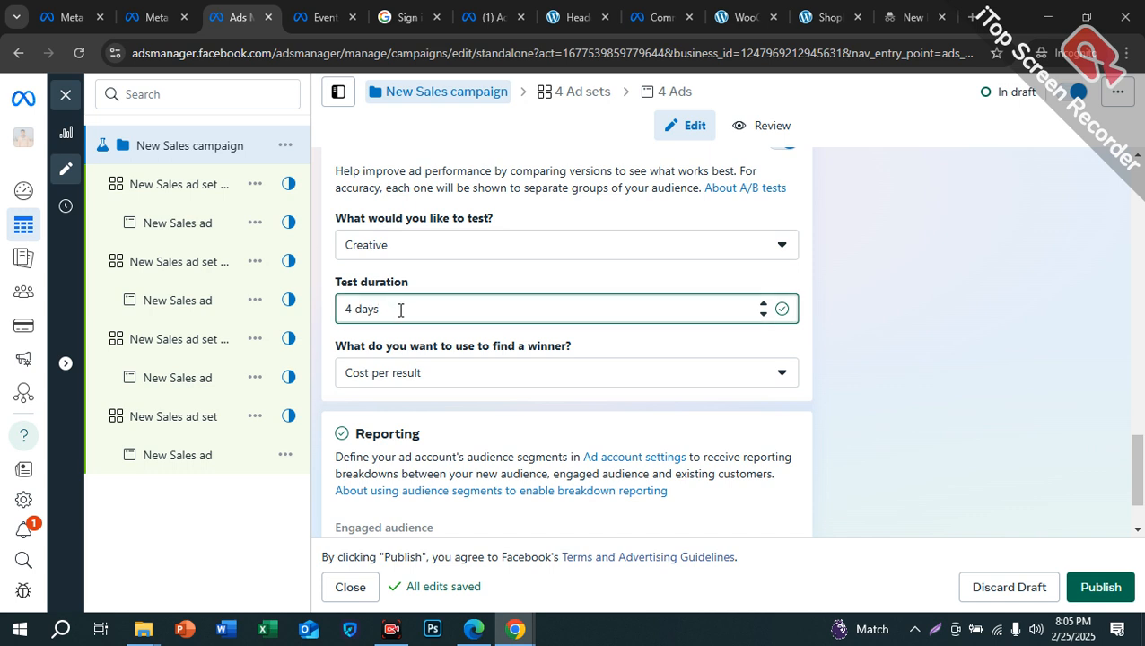
pyautogui.click(763, 316)
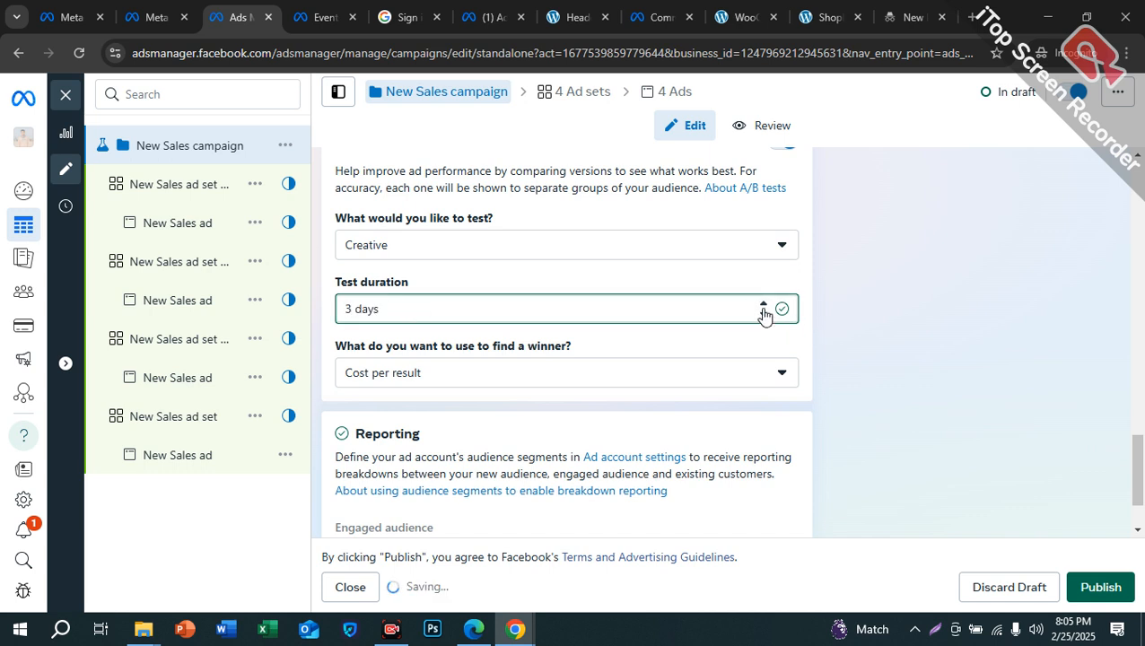
pyautogui.click(764, 315)
pyautogui.click(760, 305)
pyautogui.click(762, 306)
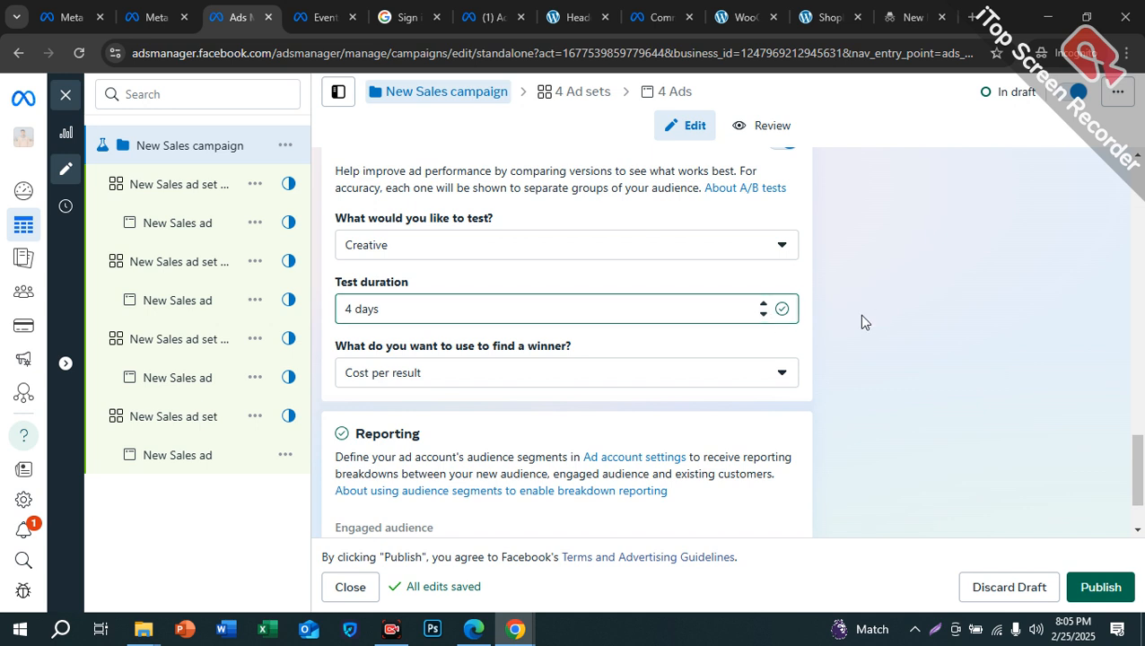
# - Check the metrics available for finding the A/B test winner, leaving Cost per result selected
pyautogui.scroll(-1, 340, 353)
pyautogui.scroll(1, 372, 206)
pyautogui.click(397, 375)
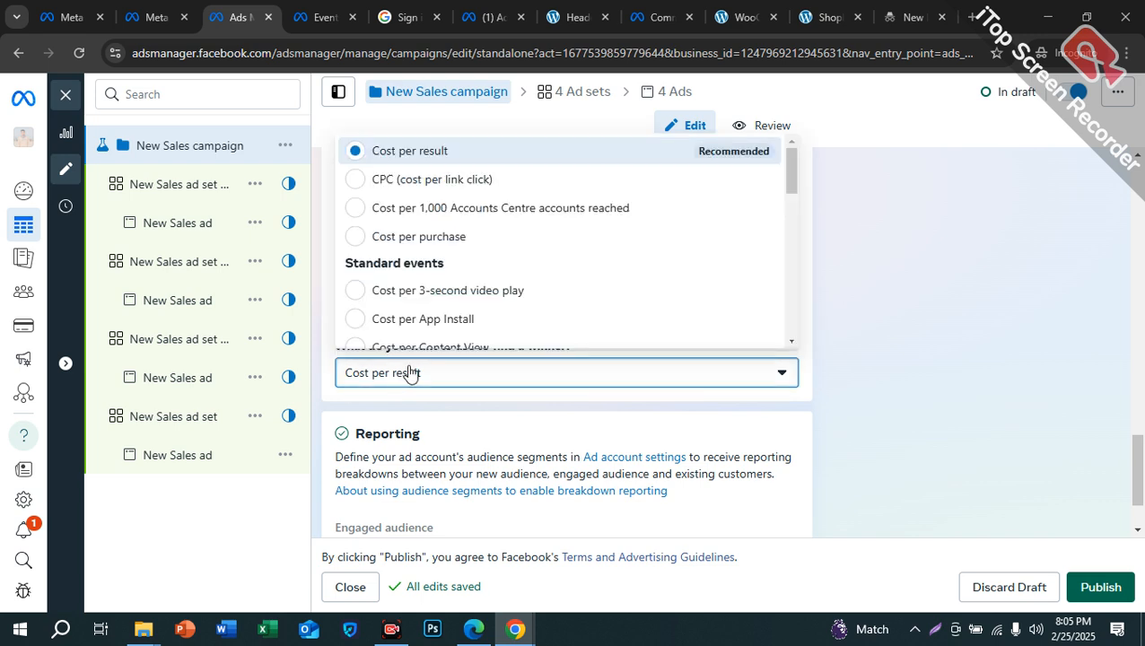
pyautogui.click(854, 307)
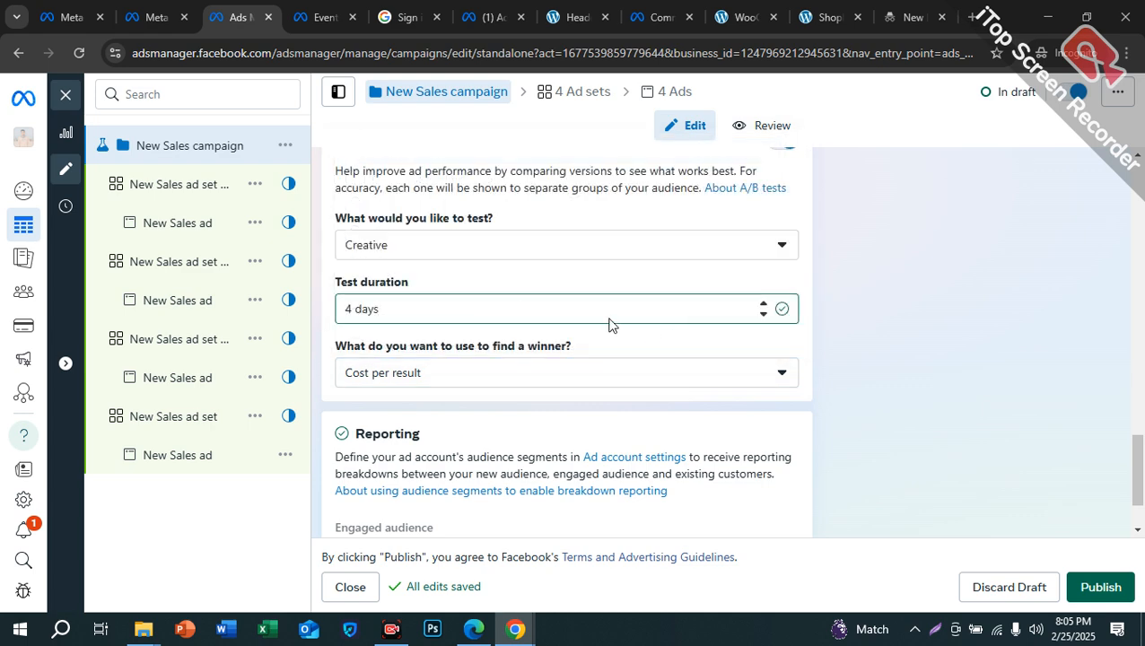
pyautogui.click(468, 386)
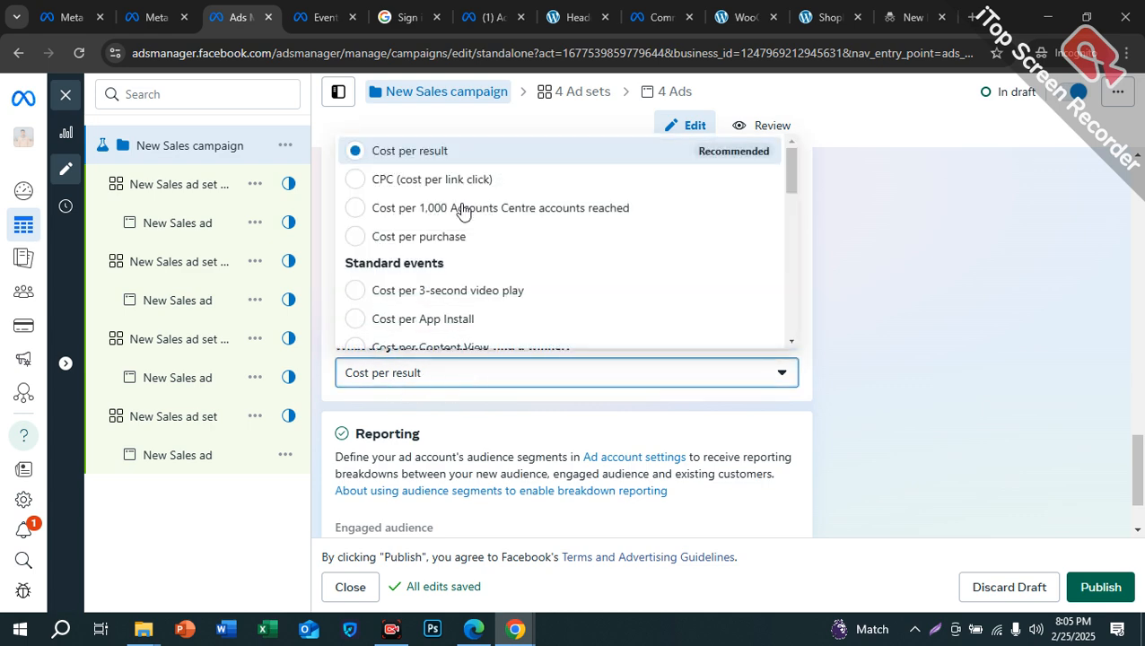
pyautogui.click(852, 312)
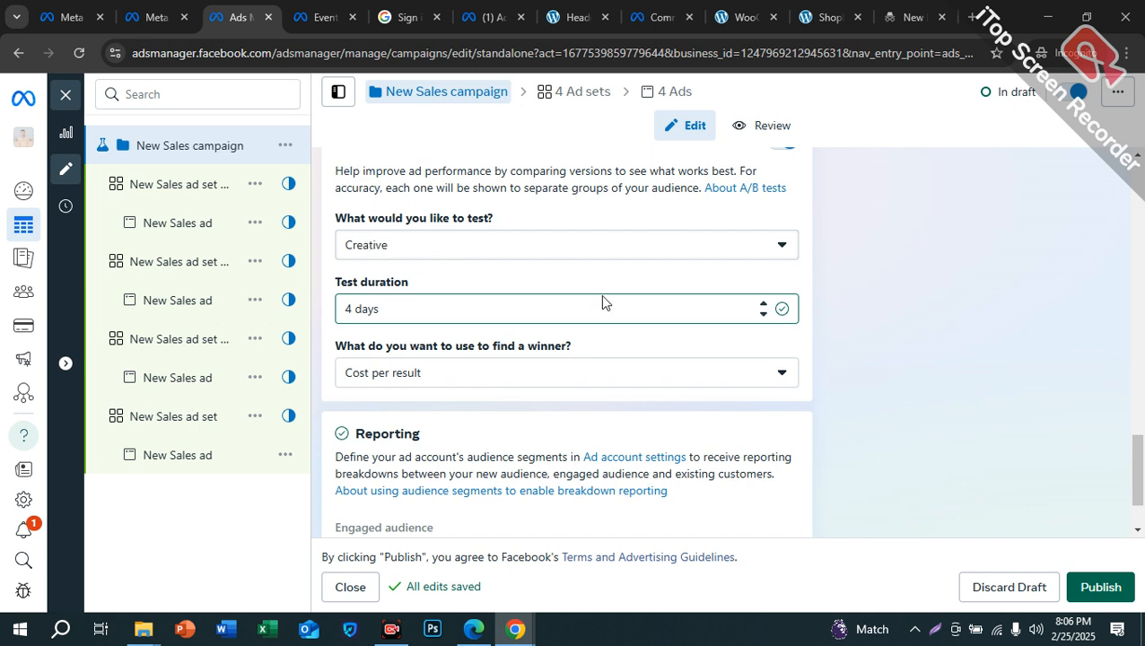
# - Check the A/B test and reporting settings, publish the New Sales campaign and dismiss the publishing notification
pyautogui.scroll(-1, 486, 355)
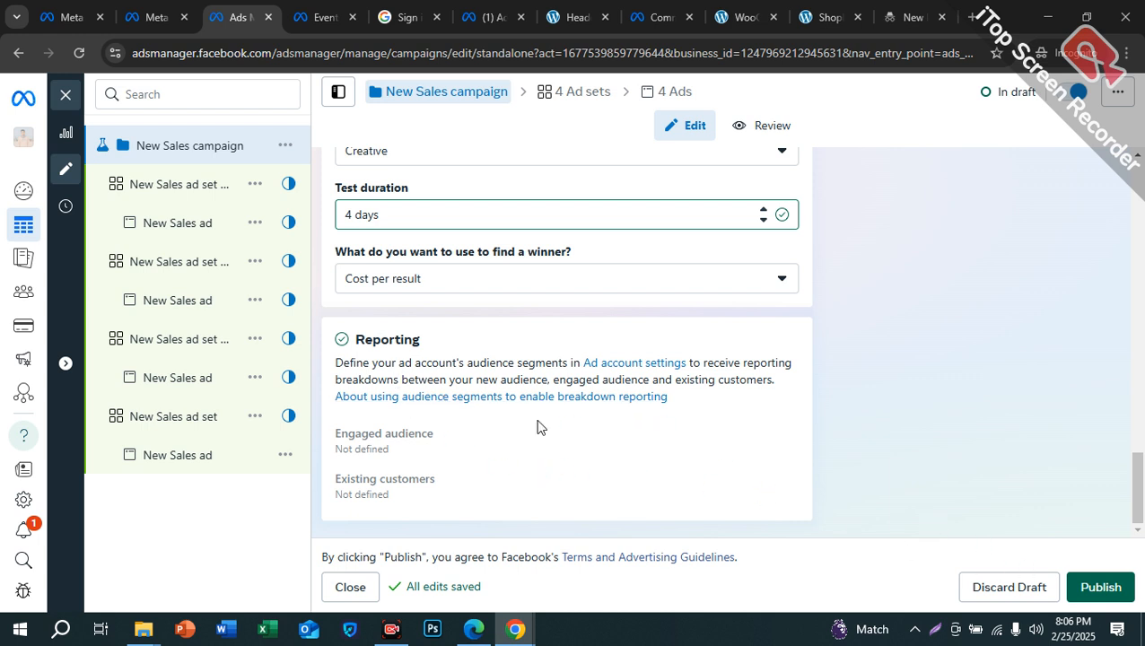
pyautogui.scroll(2, 523, 355)
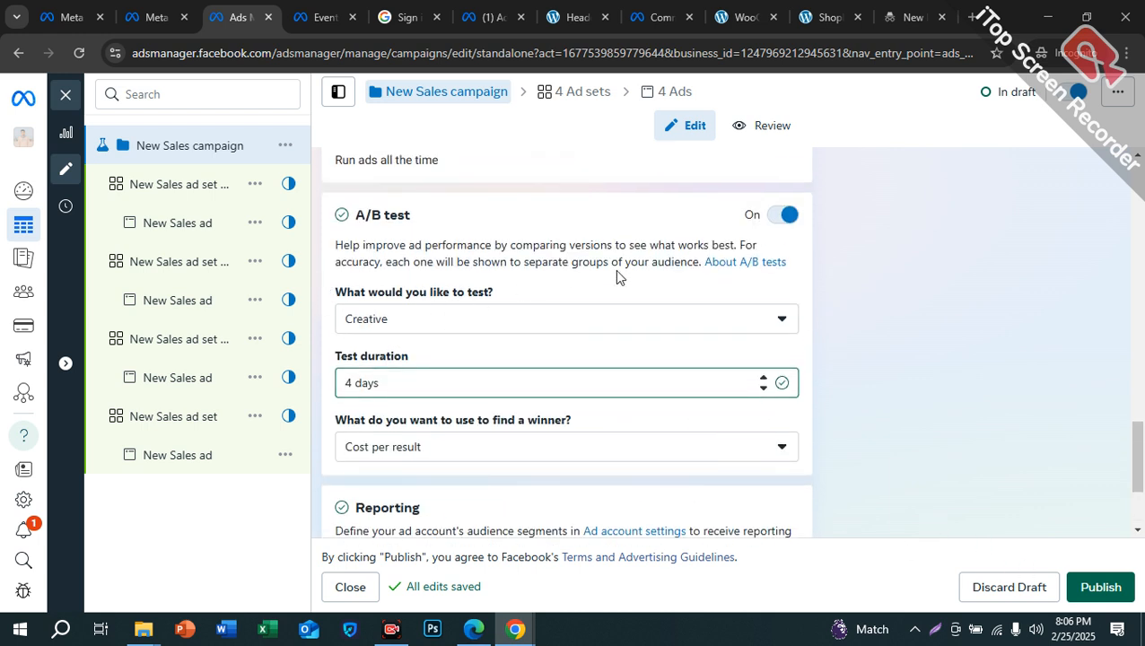
pyautogui.scroll(-2, 987, 467)
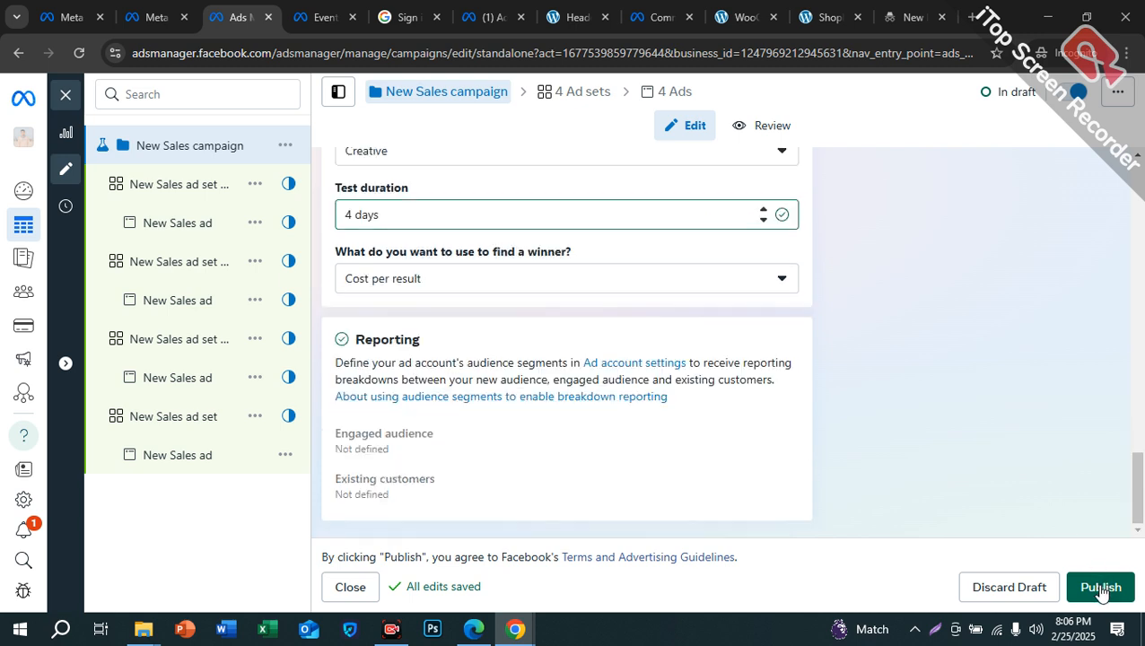
pyautogui.click(1101, 588)
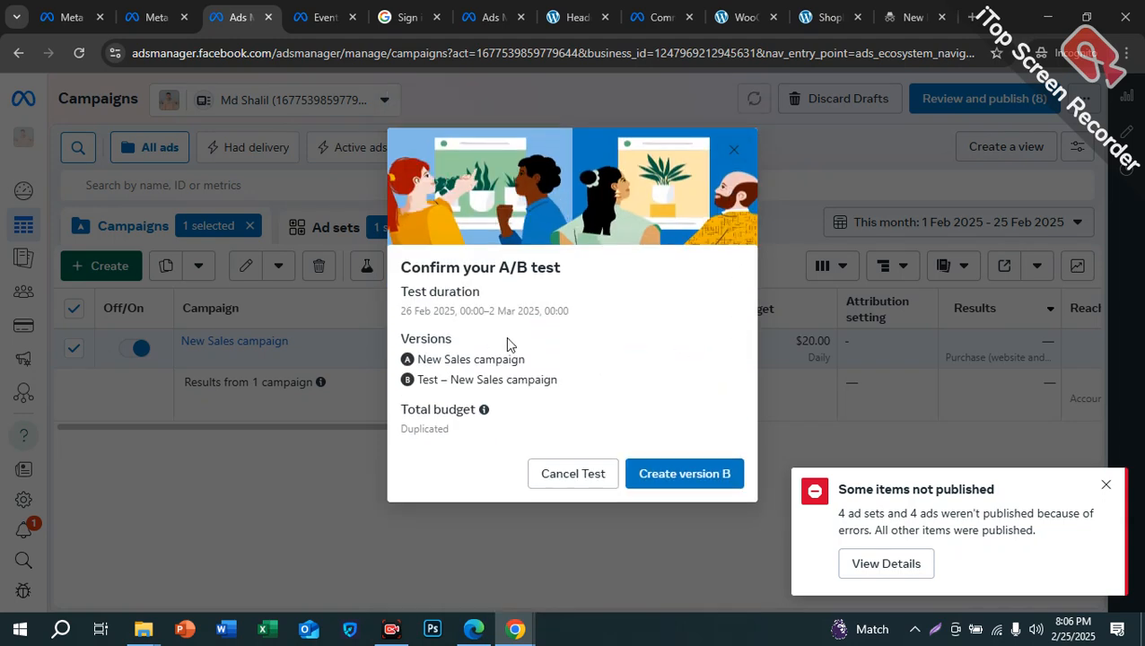
pyautogui.click(1107, 489)
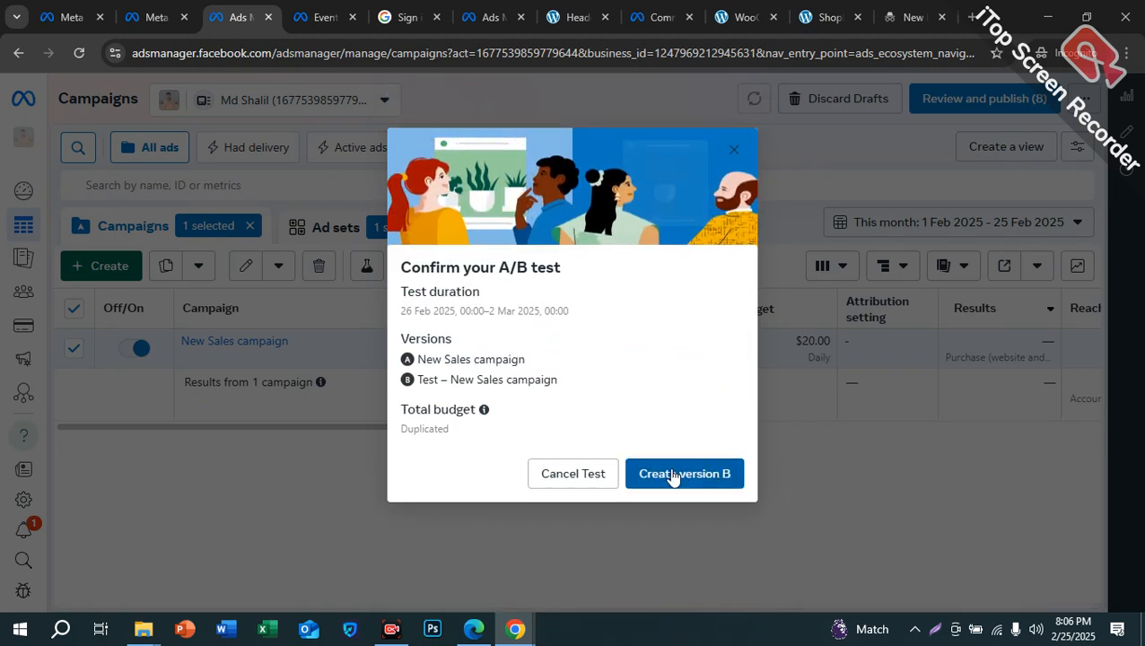
# - Review the two campaign versions in the A/B test confirmation and create version B
pyautogui.moveTo(418, 359); pyautogui.dragTo(542, 363)
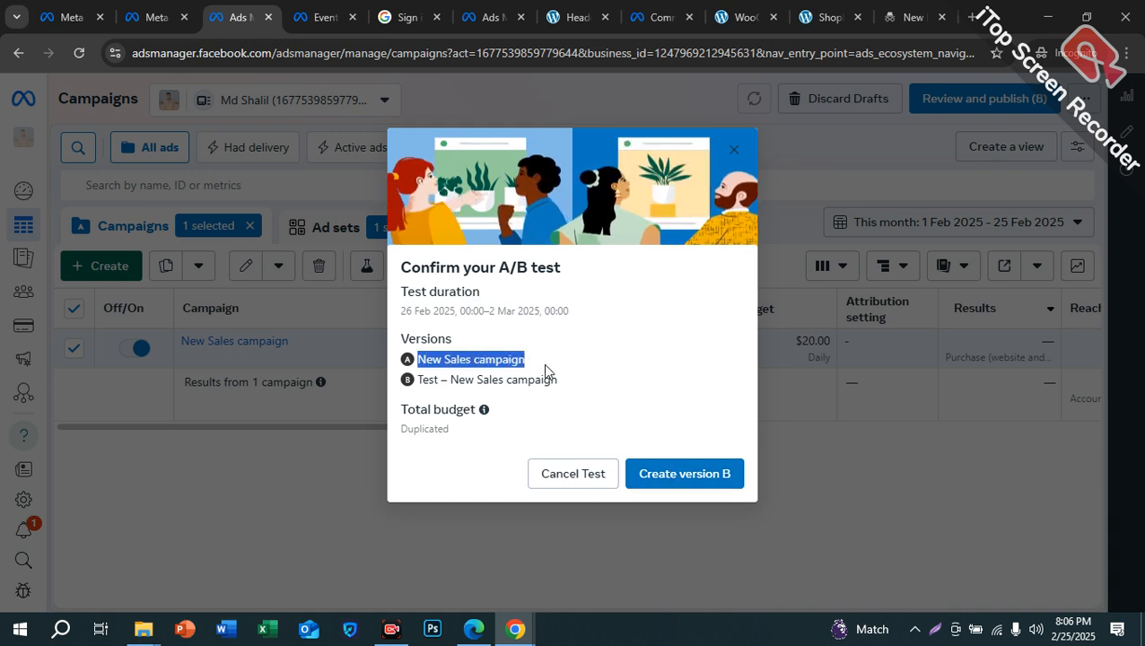
pyautogui.moveTo(559, 401); pyautogui.dragTo(465, 379)
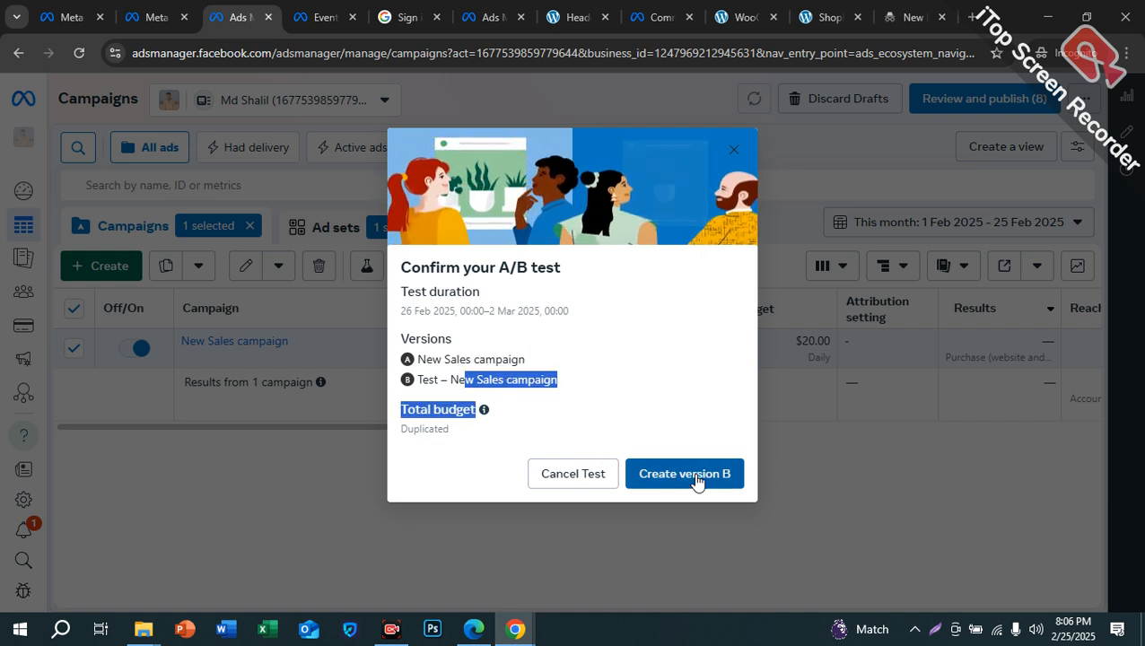
pyautogui.moveTo(473, 359); pyautogui.dragTo(528, 362)
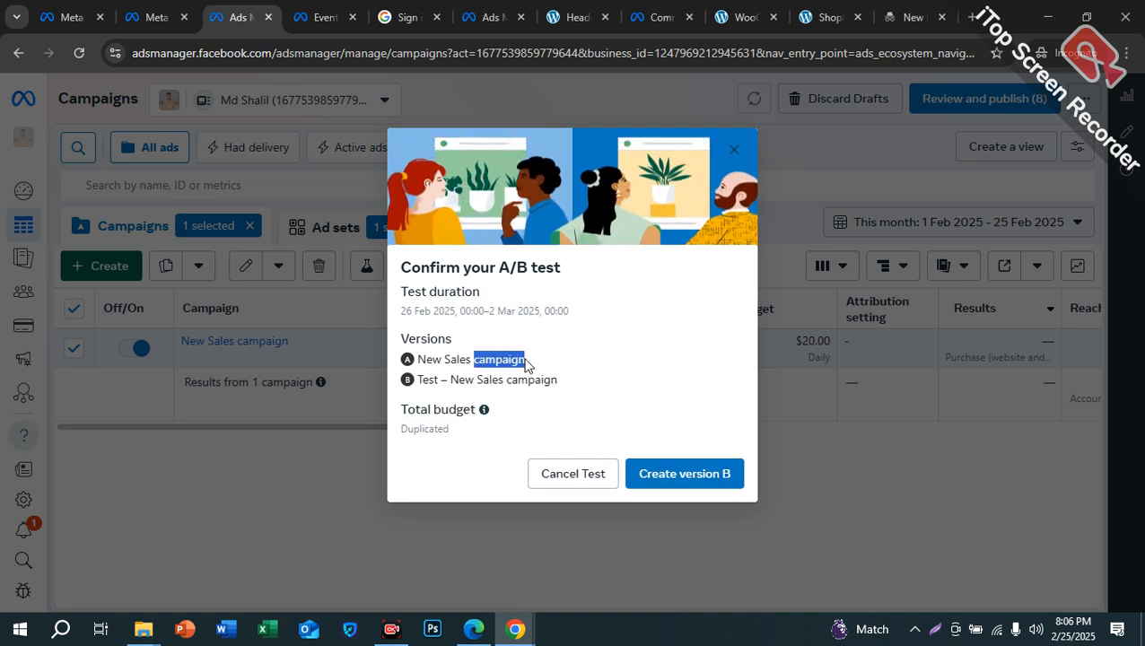
pyautogui.moveTo(417, 359); pyautogui.dragTo(503, 360)
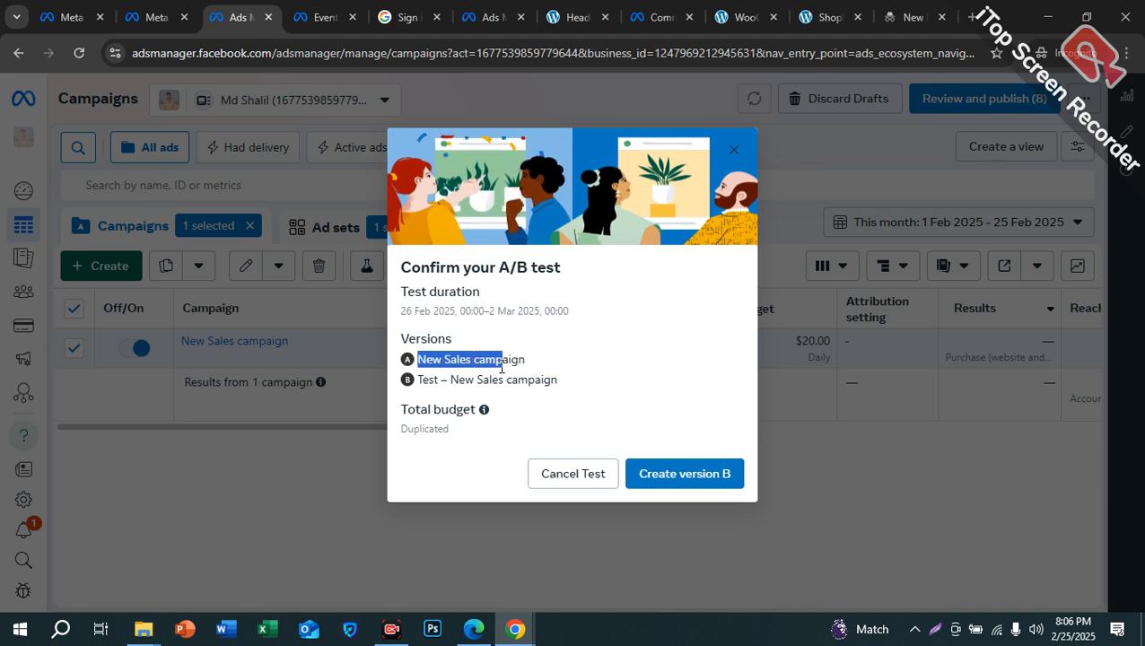
pyautogui.click(648, 482)
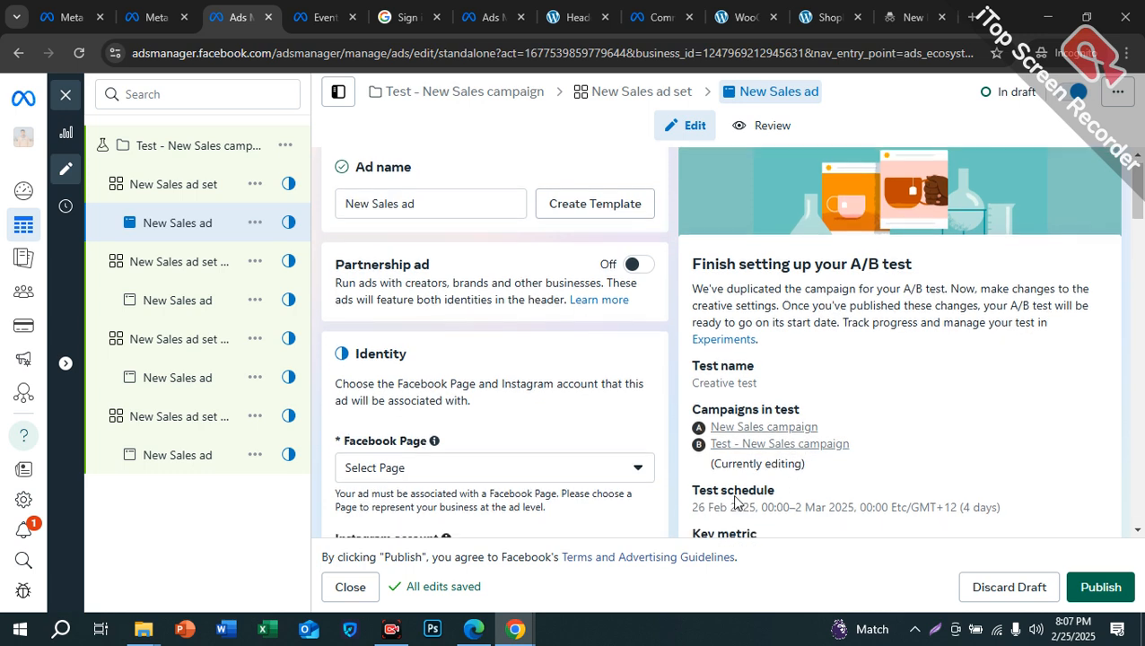
# - Review the A/B test's schedule and key metric in the test campaign's first ad and turn on its ad preview
pyautogui.scroll(-1, 718, 440)
pyautogui.moveTo(698, 437); pyautogui.dragTo(987, 438)
pyautogui.scroll(-2, 741, 415)
pyautogui.moveTo(712, 311); pyautogui.dragTo(774, 310)
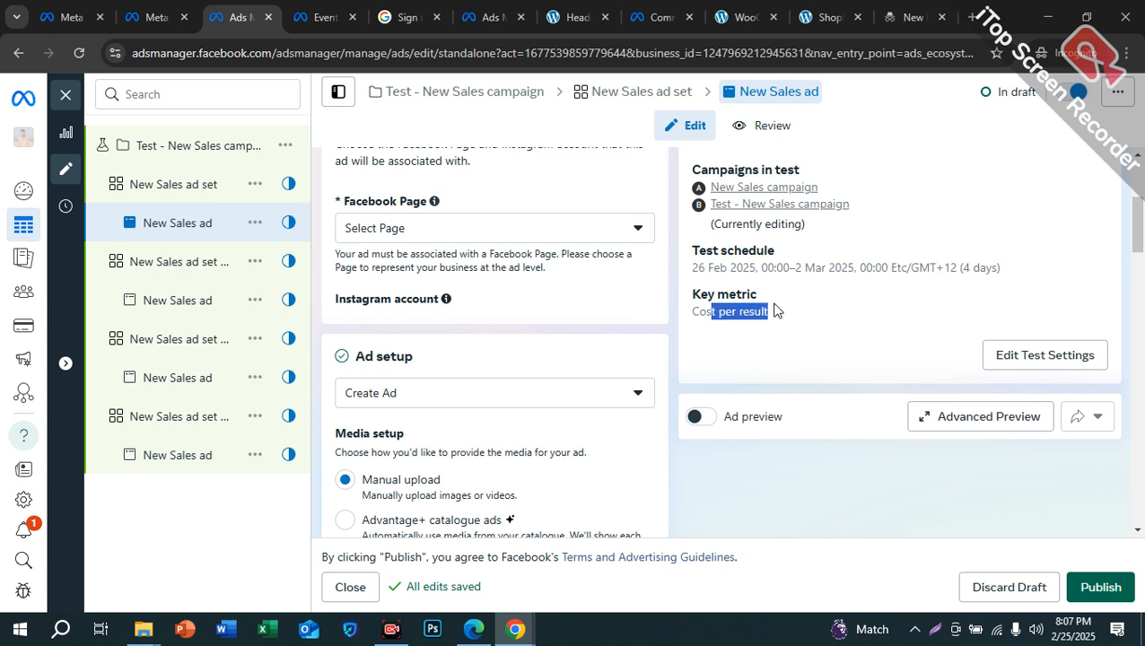
pyautogui.scroll(-1, 807, 377)
pyautogui.click(709, 337)
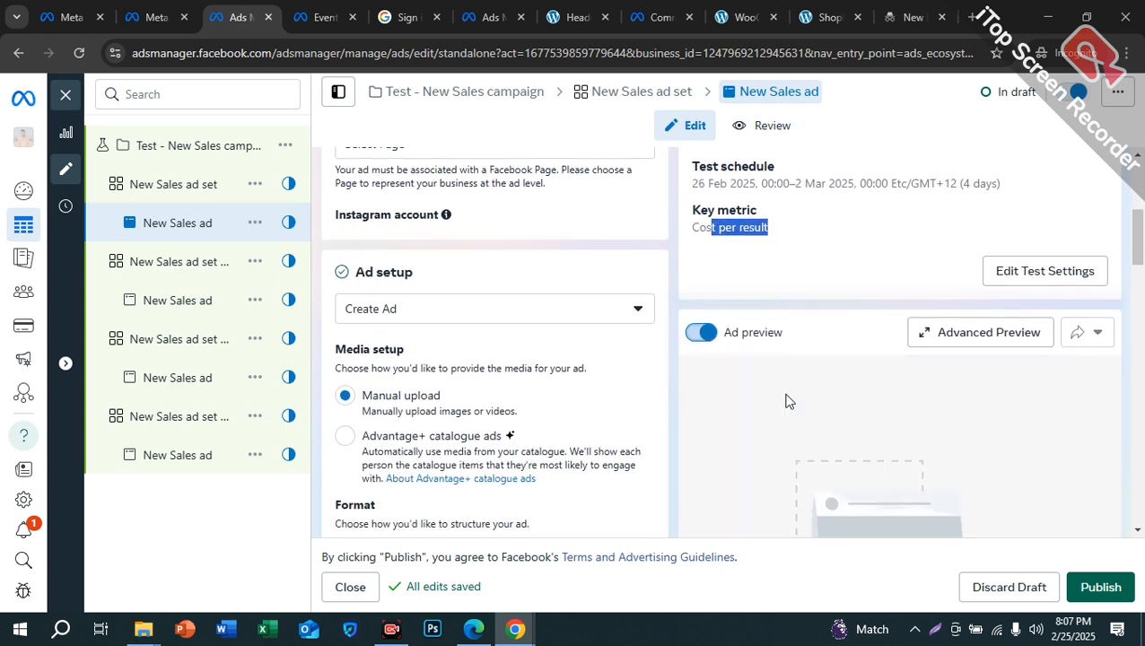
pyautogui.scroll(3, 773, 358)
pyautogui.scroll(1, 770, 332)
# - Open the first ad set of the test campaign and check its performance goal and dataset, keeping Maximise number of conversions and shopfusion88
pyautogui.click(189, 185)
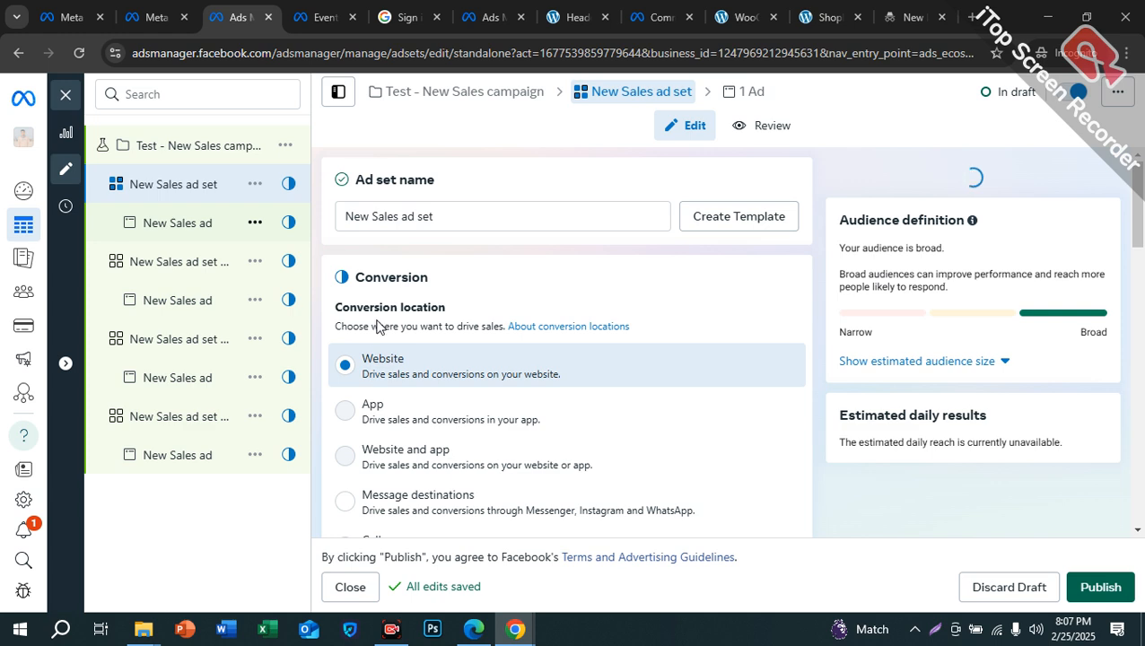
pyautogui.scroll(-2, 395, 372)
pyautogui.scroll(-2, 363, 448)
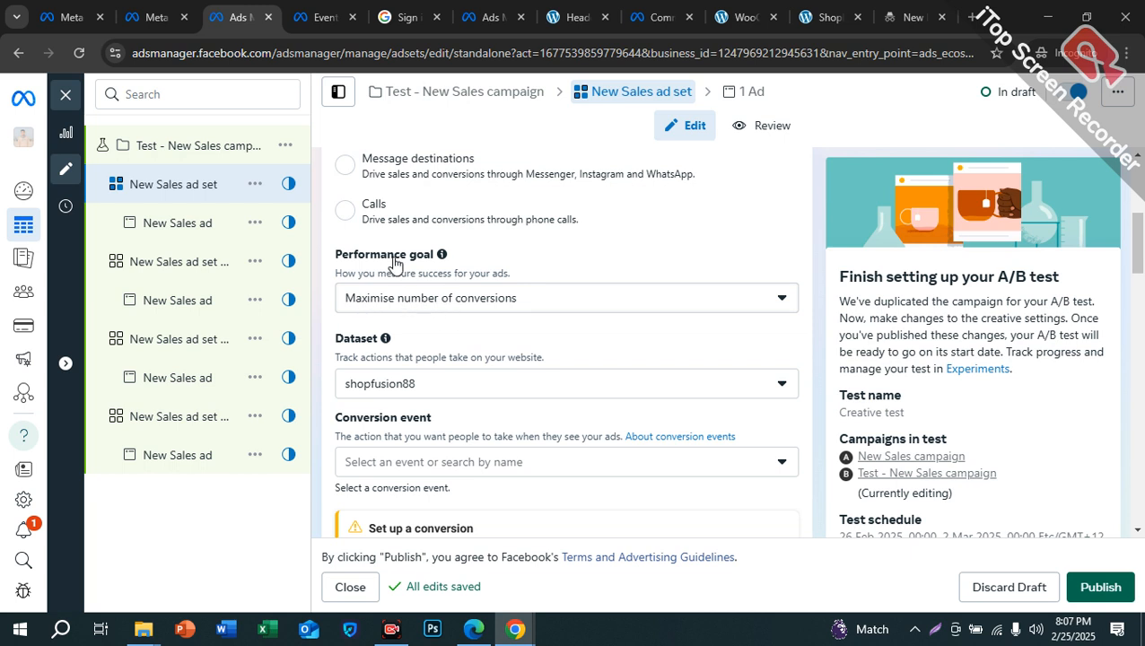
pyautogui.moveTo(338, 258); pyautogui.dragTo(422, 260)
pyautogui.click(420, 301)
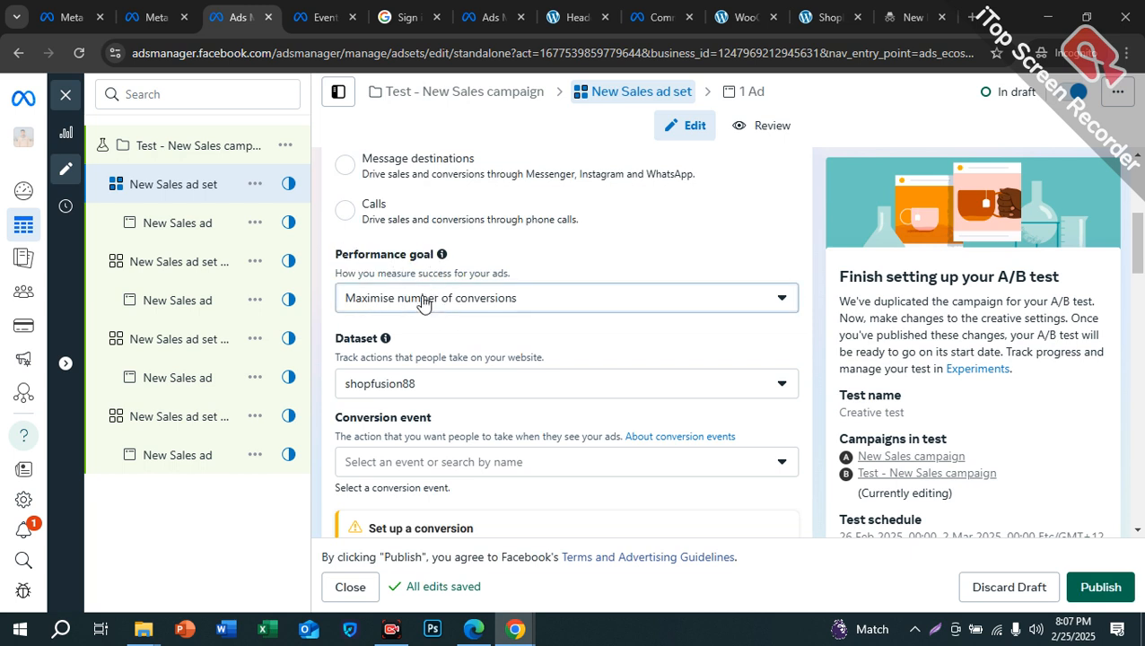
pyautogui.click(492, 375)
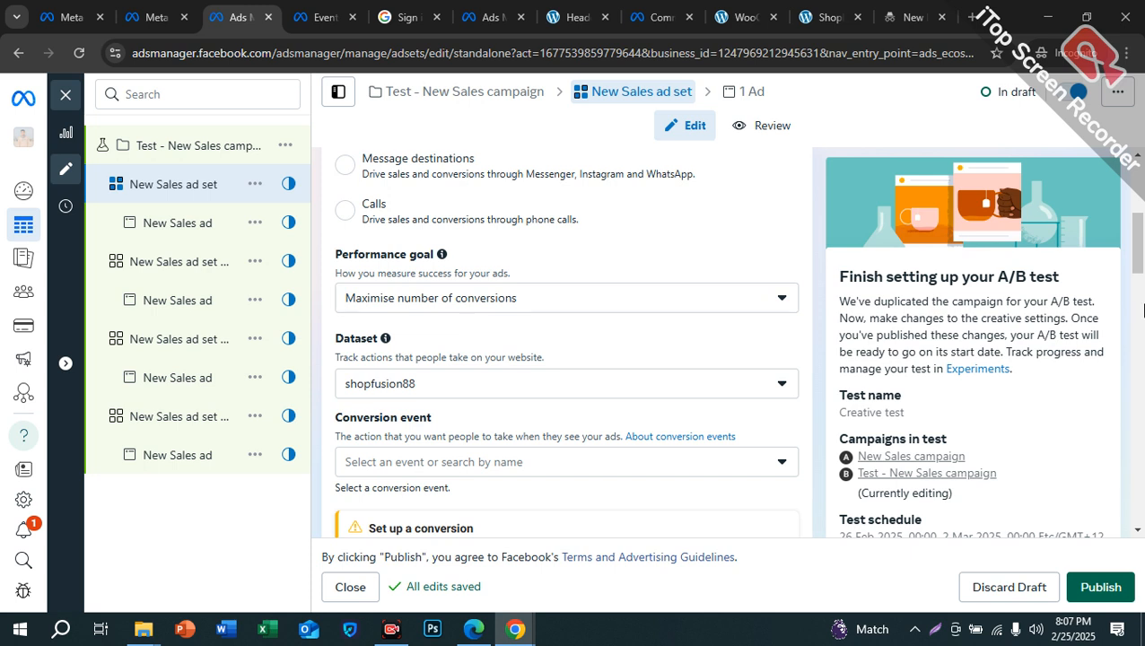
pyautogui.click(428, 392)
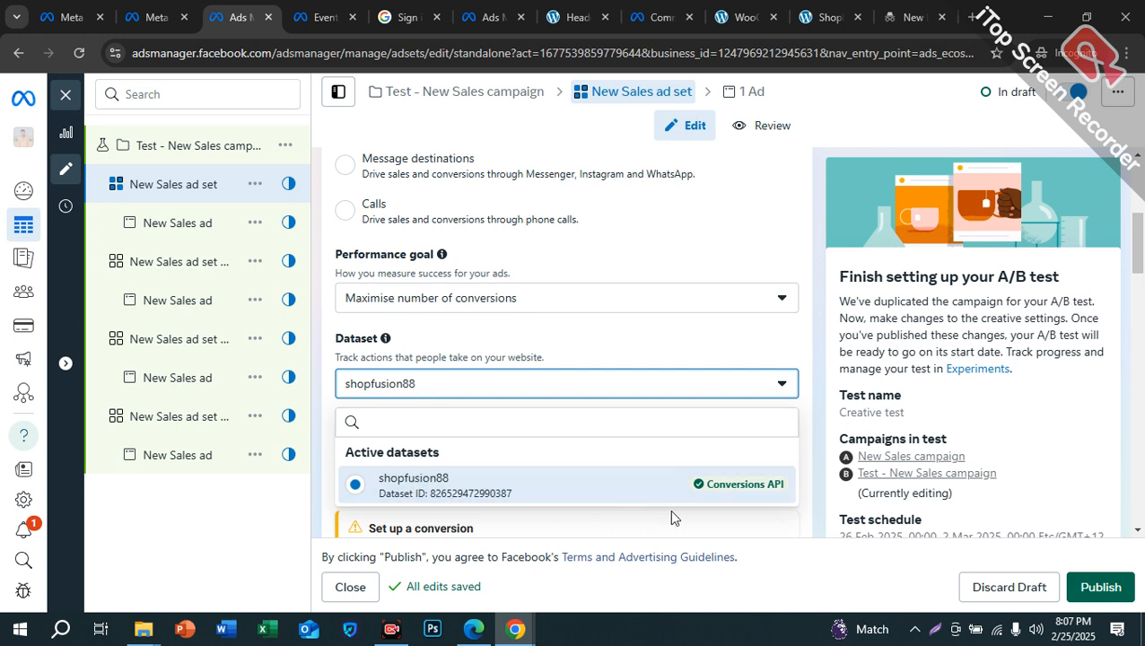
pyautogui.click(747, 493)
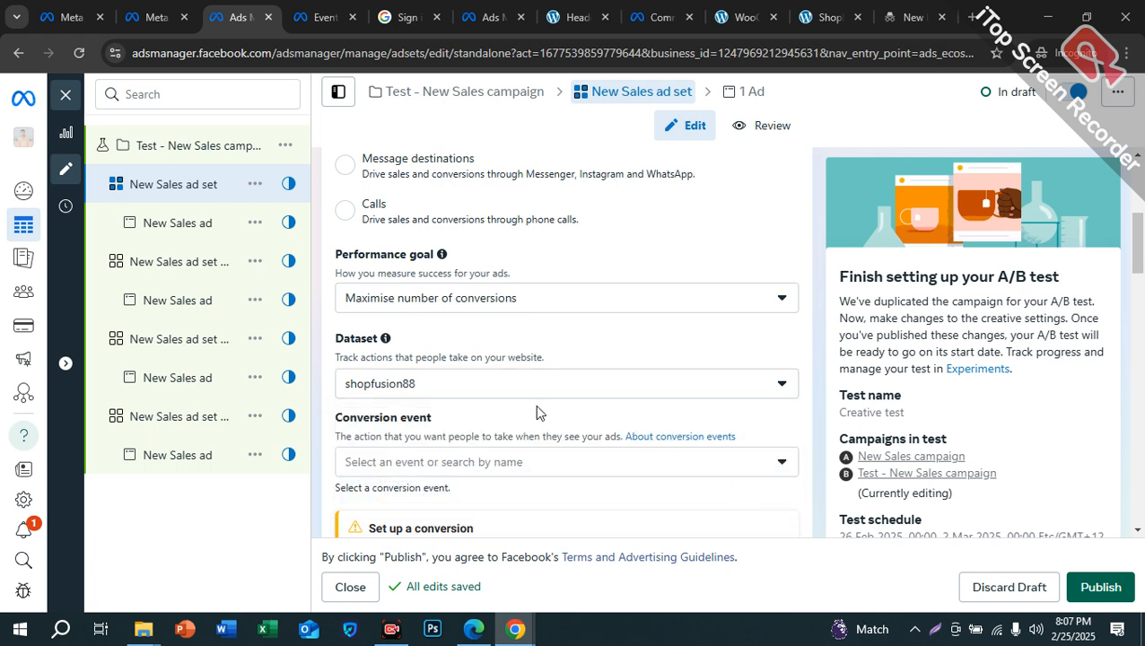
# - Switch to the other Chrome window and bring up the ShopFusion88 store's home page
pyautogui.scroll(-1, 409, 406)
pyautogui.moveTo(507, 630)
pyautogui.click(414, 563)
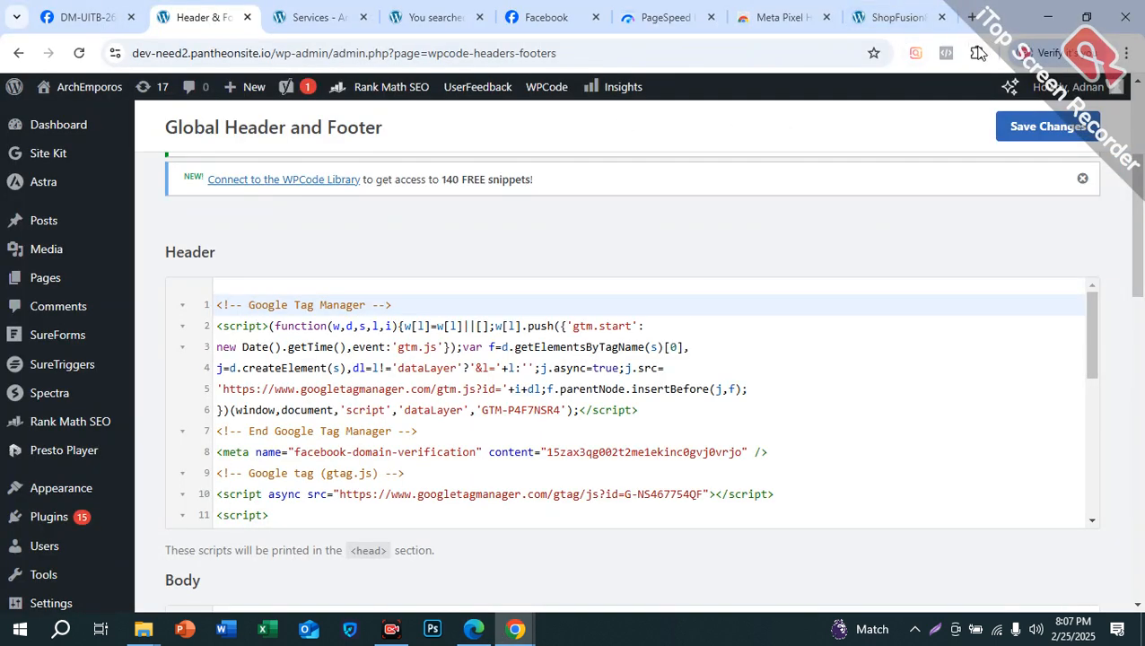
pyautogui.click(892, 17)
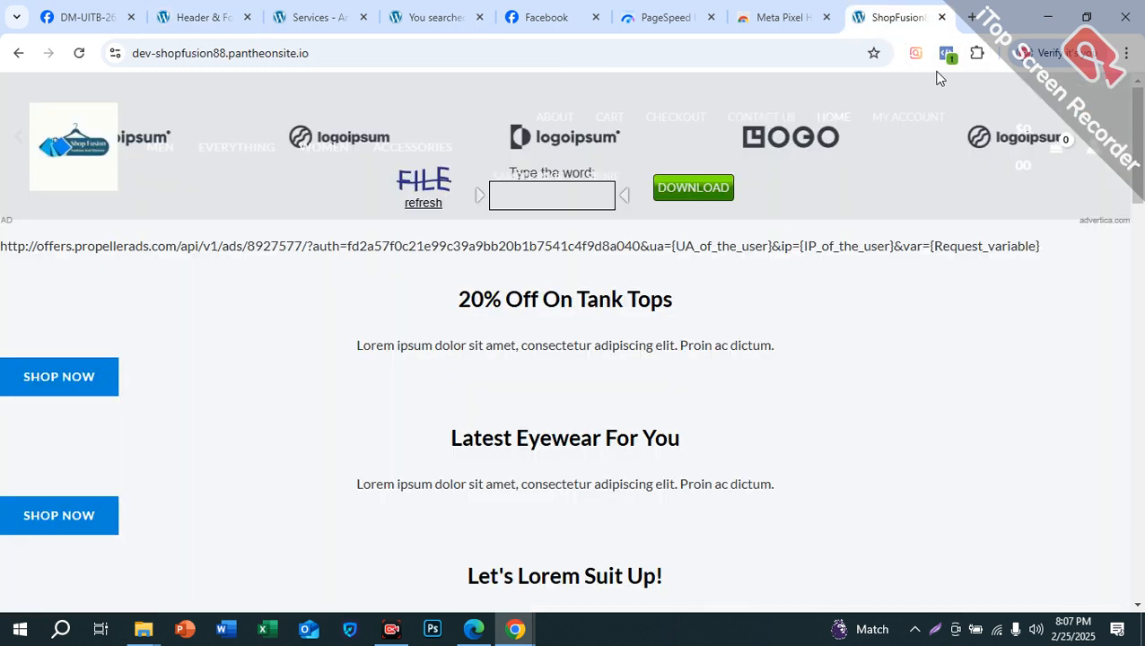
# - Check which pixel Meta Pixel Helper detects on the ShopFusion88 store page and return to the Ads Manager window
pyautogui.click(946, 54)
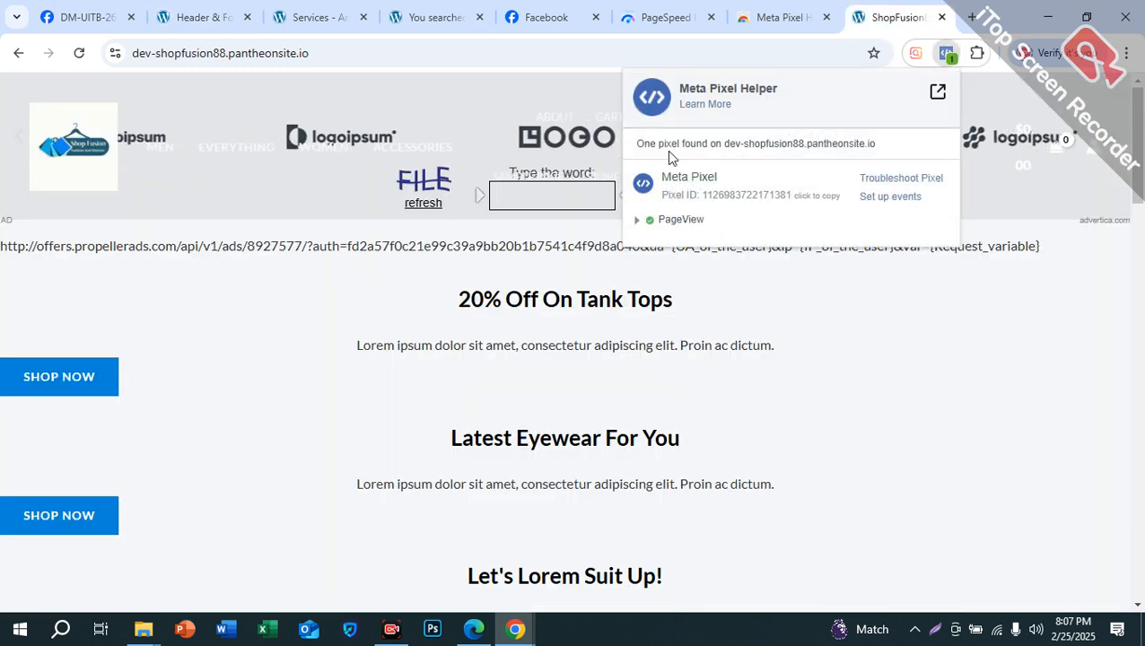
pyautogui.moveTo(725, 146); pyautogui.dragTo(878, 152)
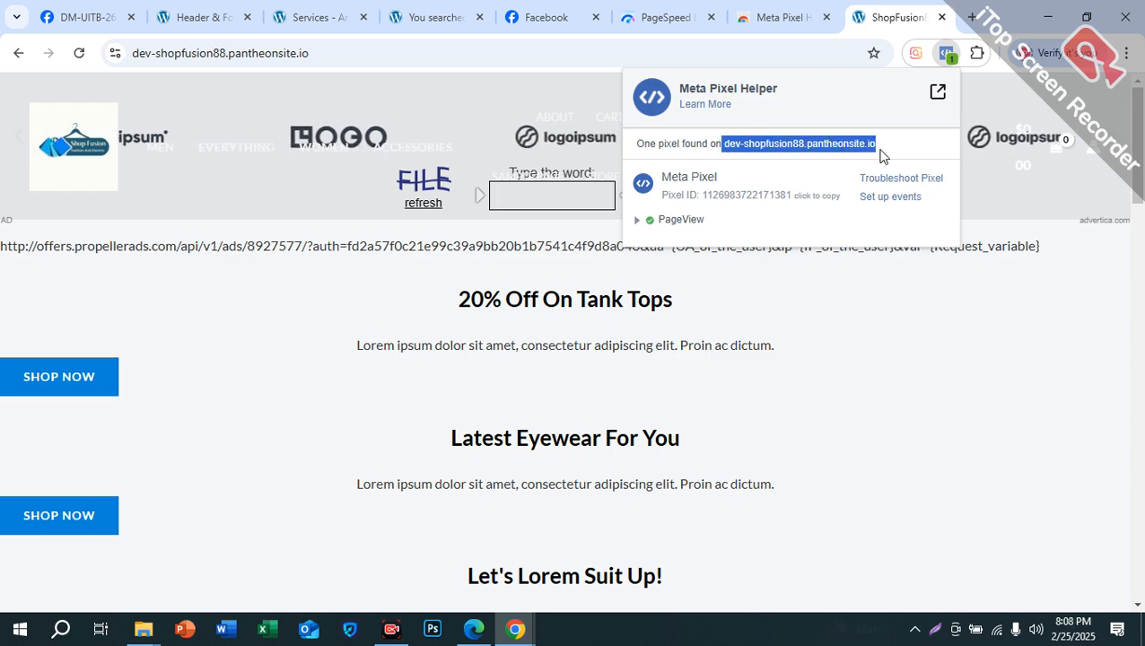
pyautogui.click(1032, 23)
# - Set the test campaign's first ad set to use Add to cart as its conversion event
pyautogui.scroll(-2, 518, 408)
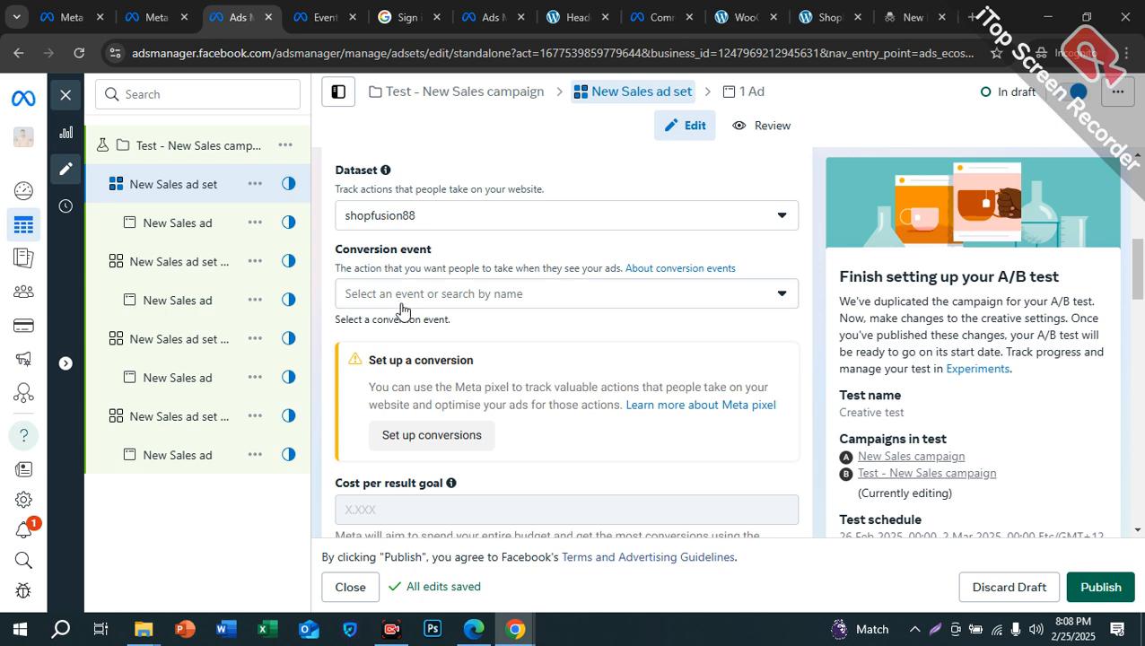
pyautogui.click(434, 299)
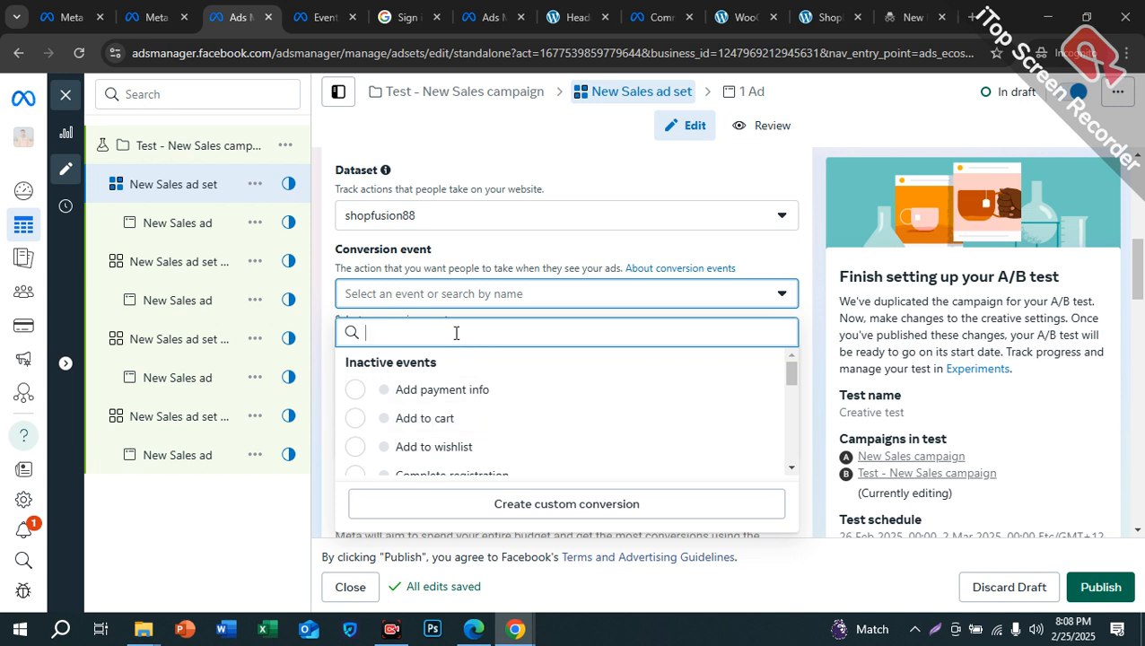
pyautogui.click(474, 254)
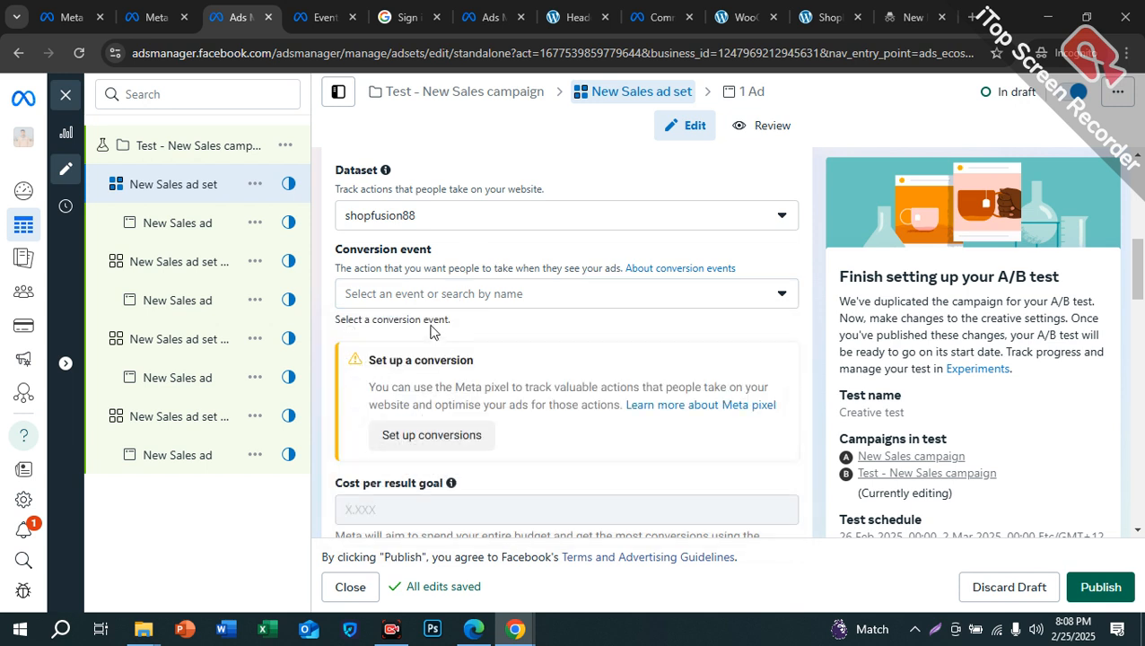
pyautogui.click(455, 294)
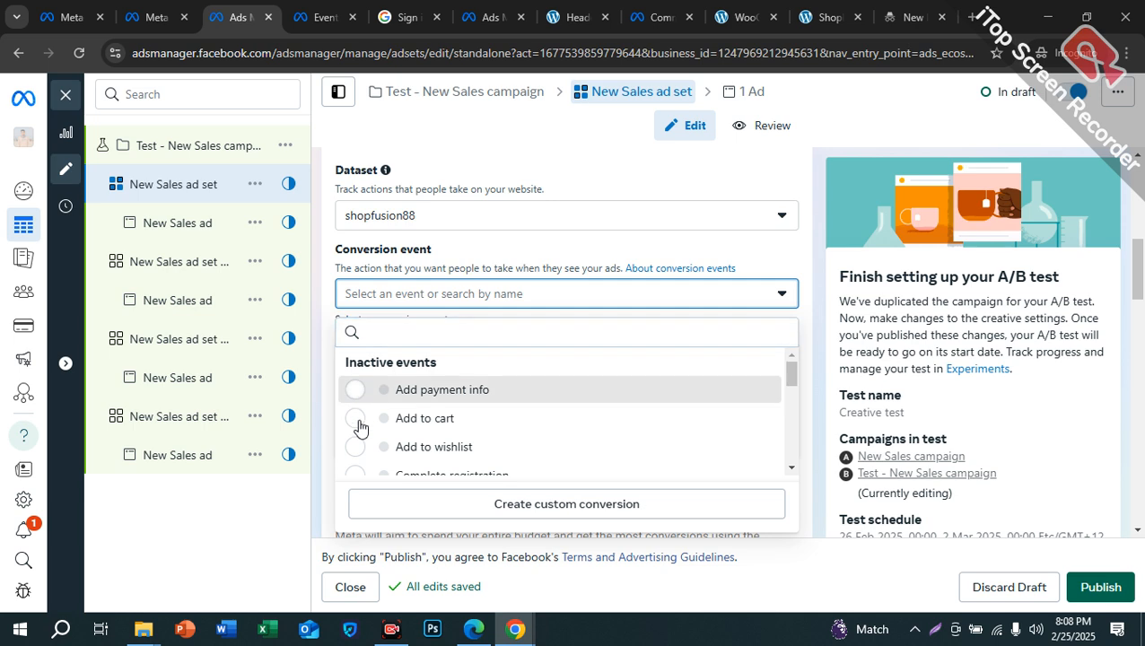
pyautogui.click(481, 417)
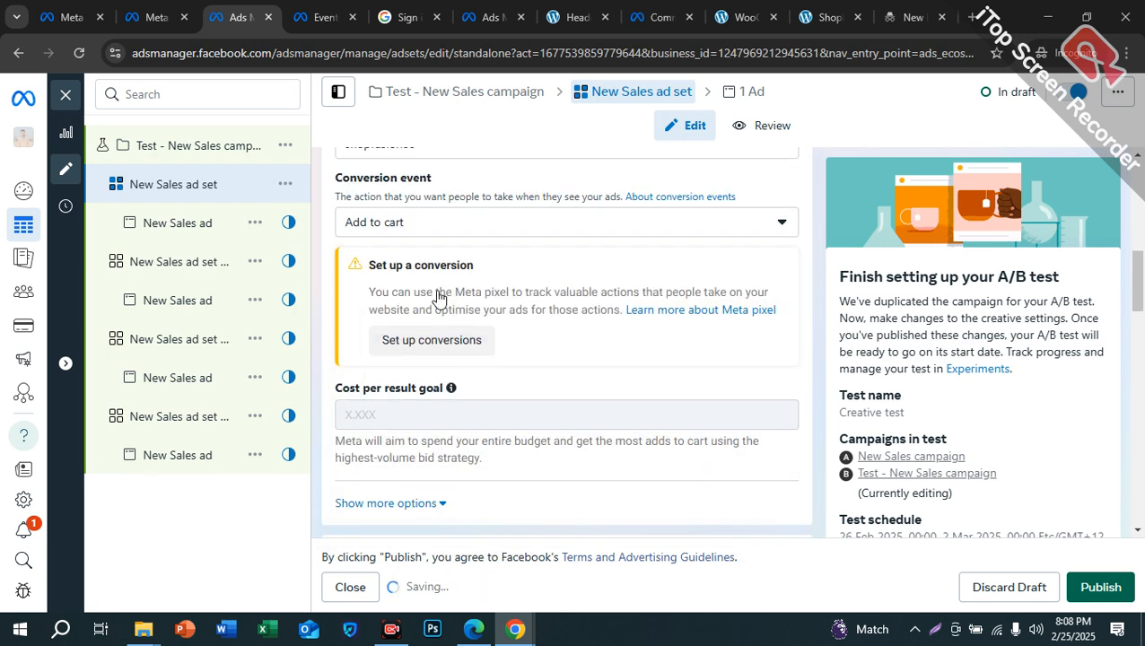
# - Look through the available conversion events for the ad set and set the conversion event to Purchase
pyautogui.click(401, 296)
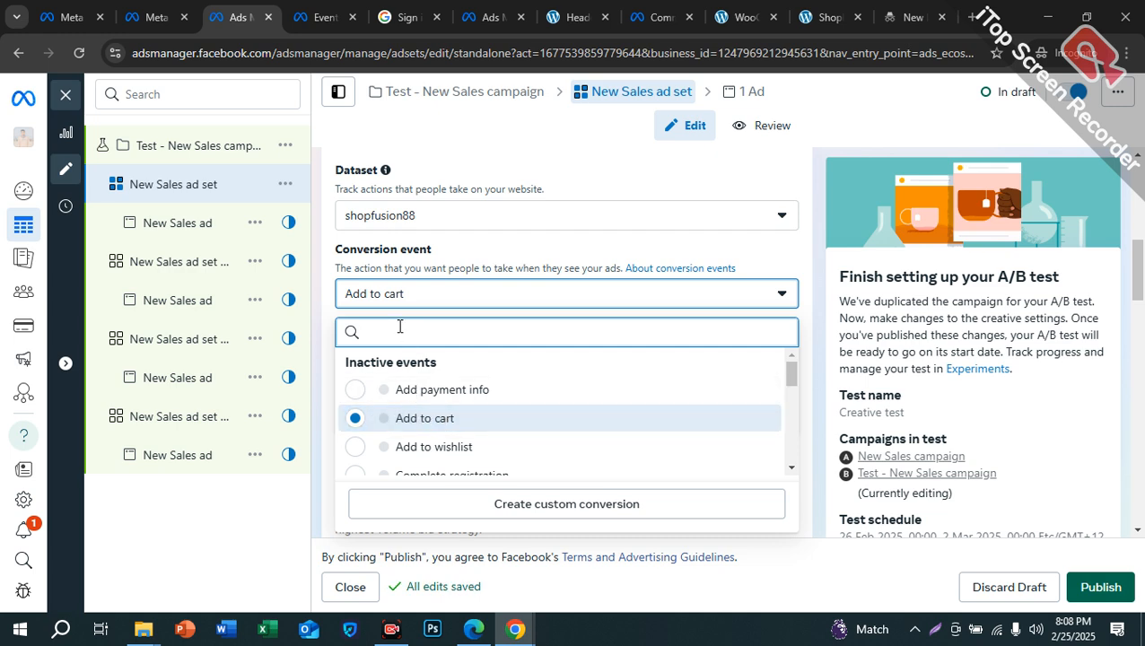
pyautogui.moveTo(405, 254); pyautogui.dragTo(455, 261)
pyautogui.scroll(-2, 395, 240)
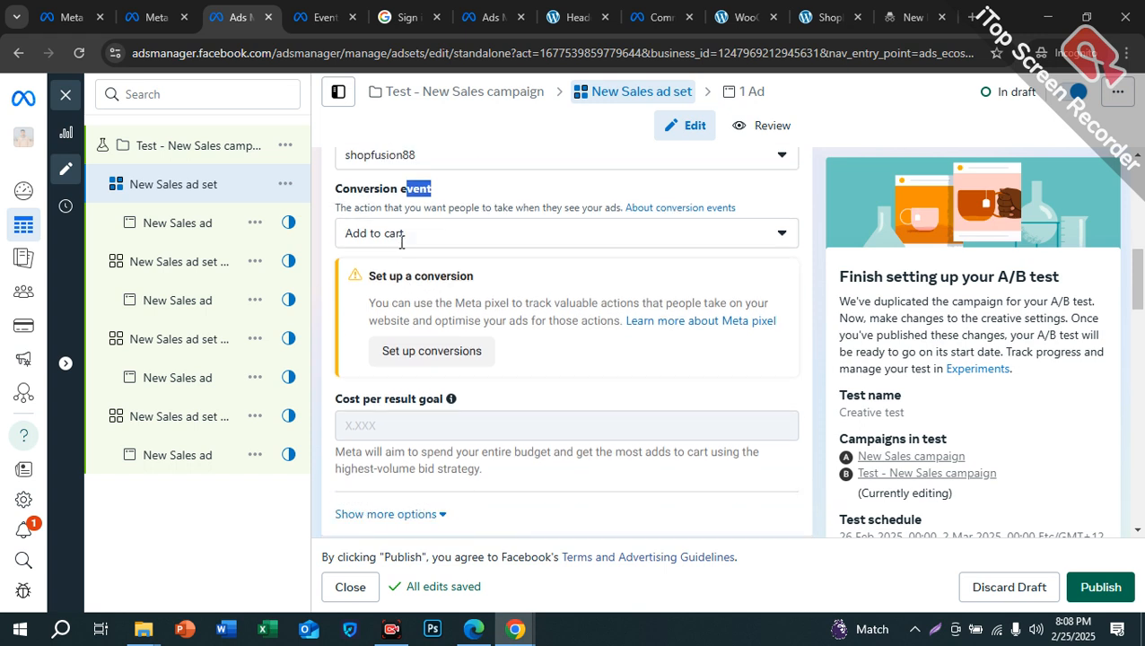
pyautogui.click(401, 210)
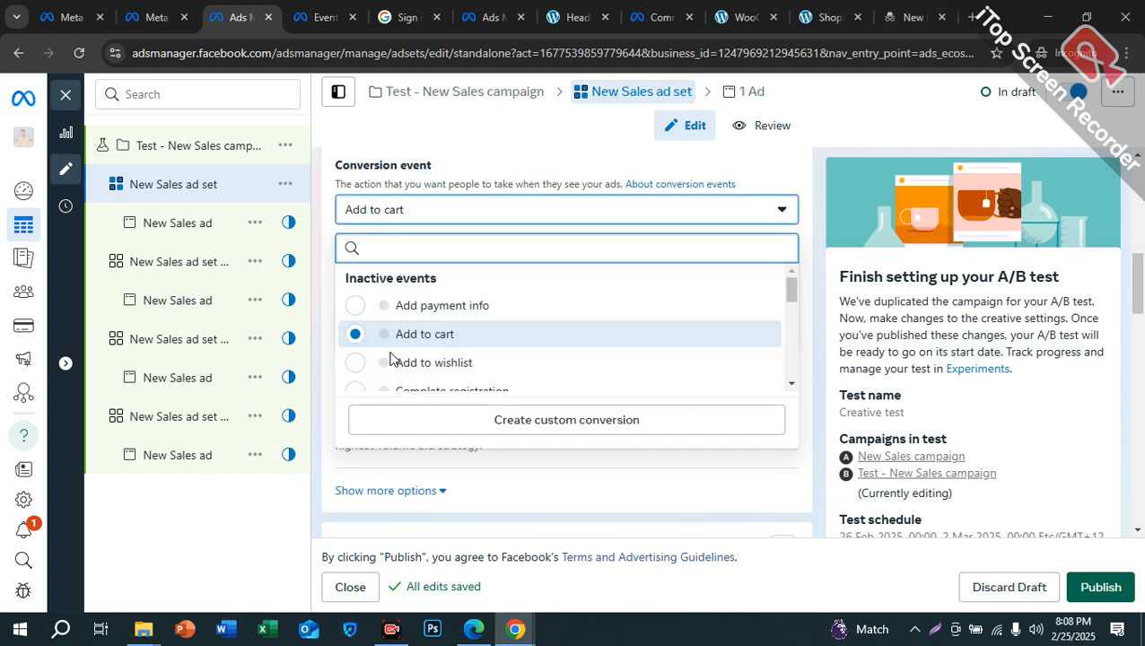
pyautogui.scroll(-1, 388, 337)
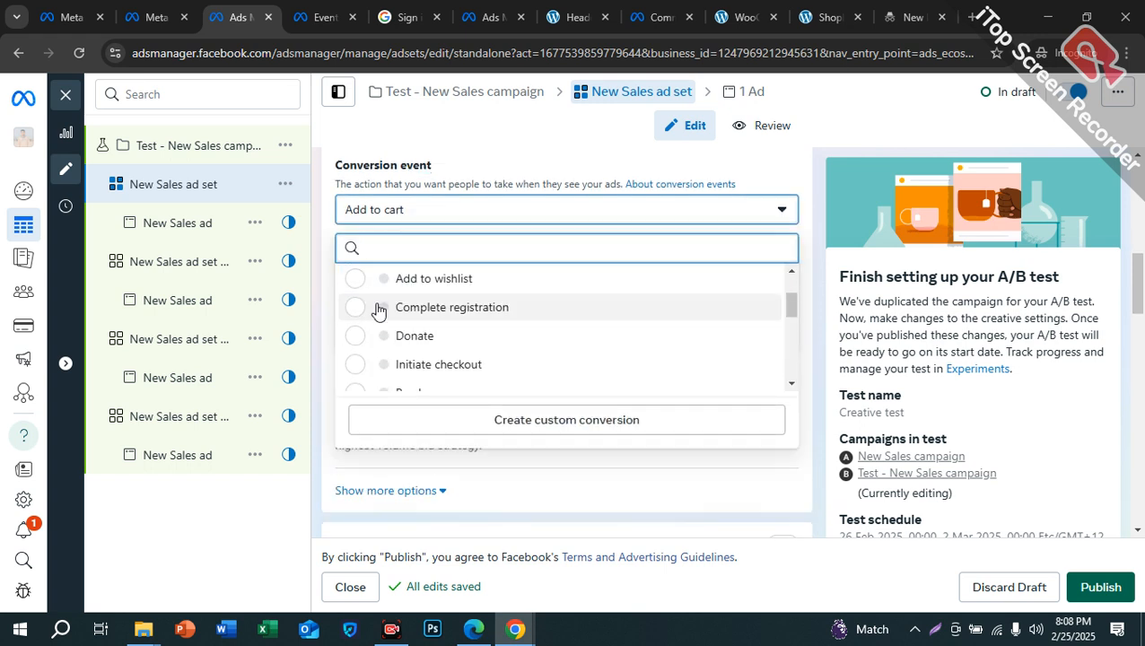
pyautogui.moveTo(379, 310)
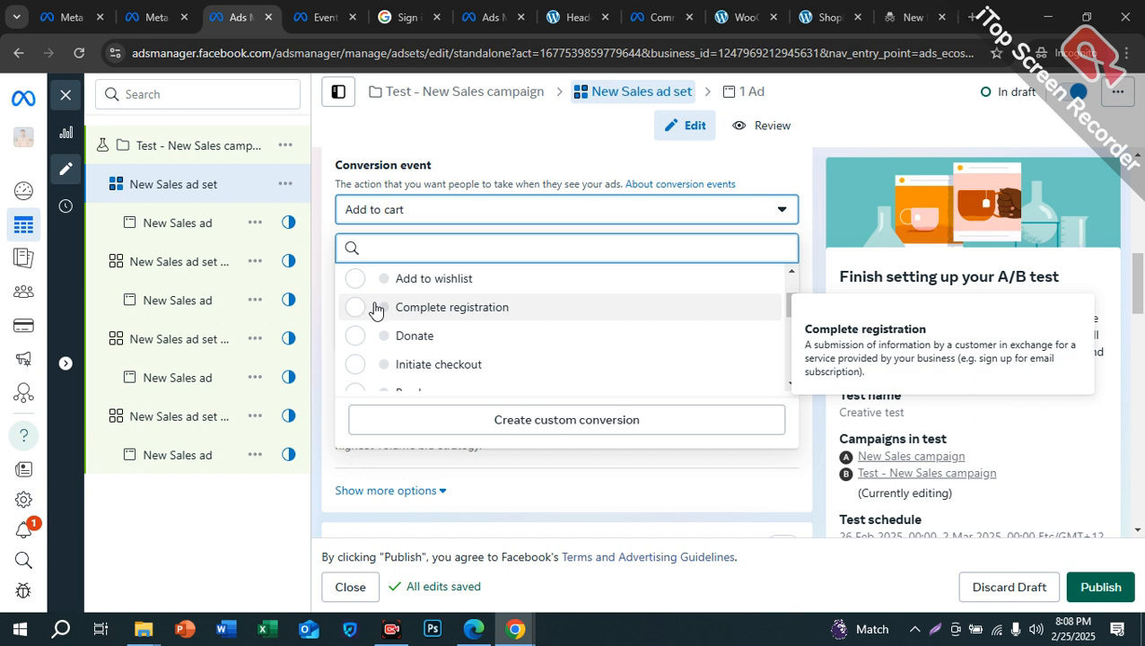
pyautogui.scroll(-1, 377, 310)
pyautogui.click(405, 308)
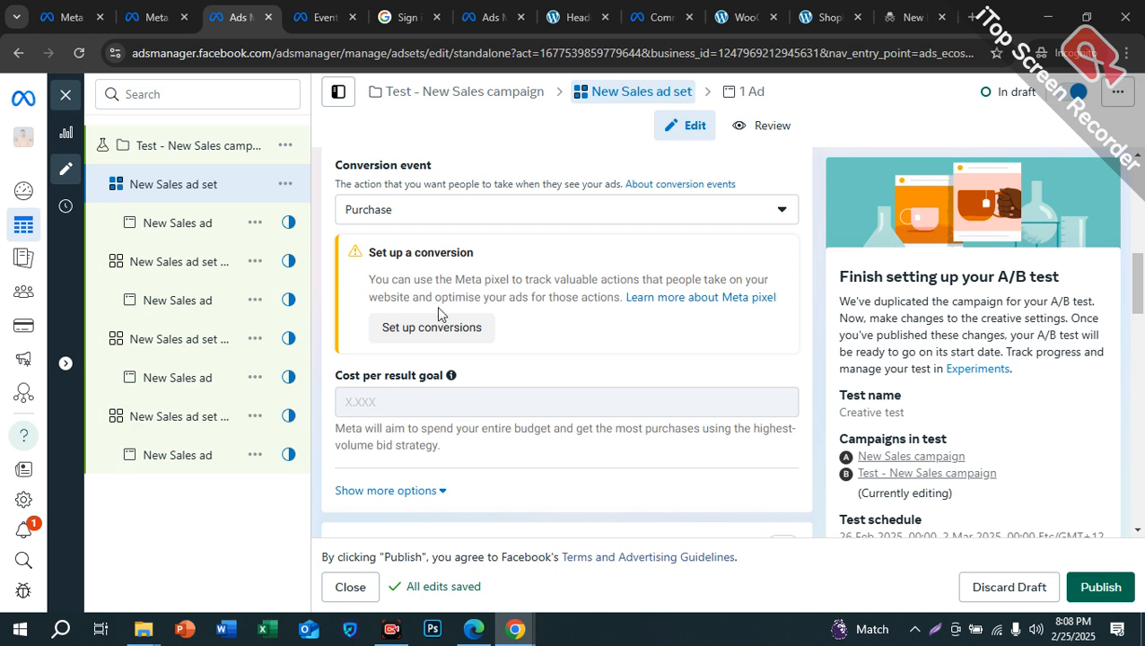
# - Open the conversion setup with standard events, review the e-commerce event code list and close it
pyautogui.click(484, 327)
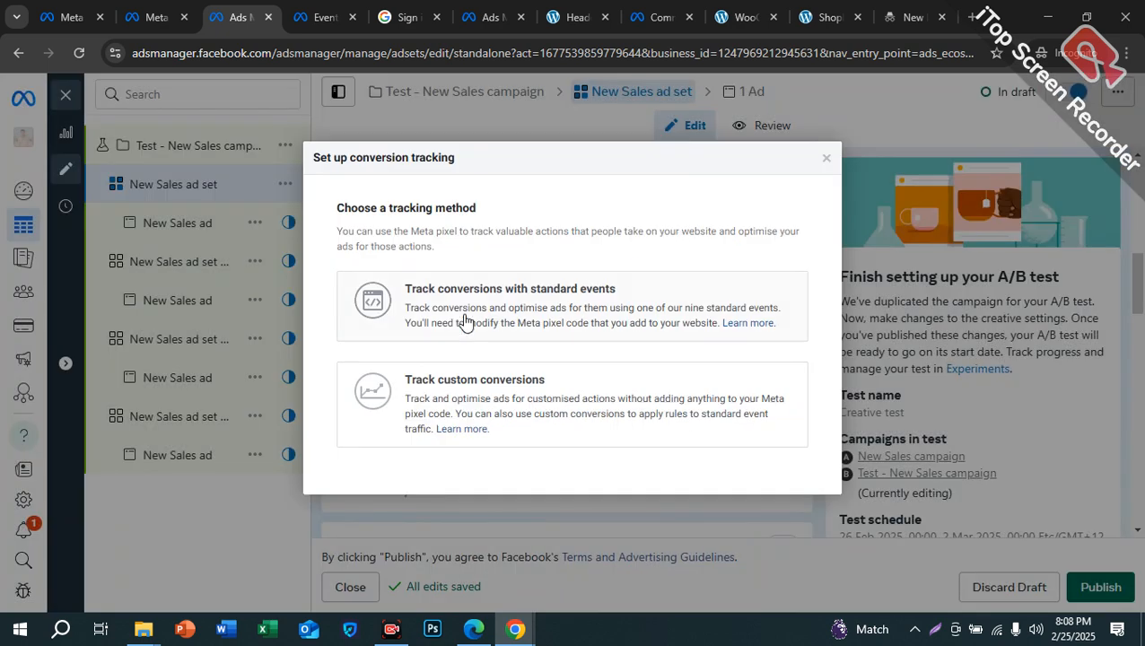
pyautogui.click(503, 324)
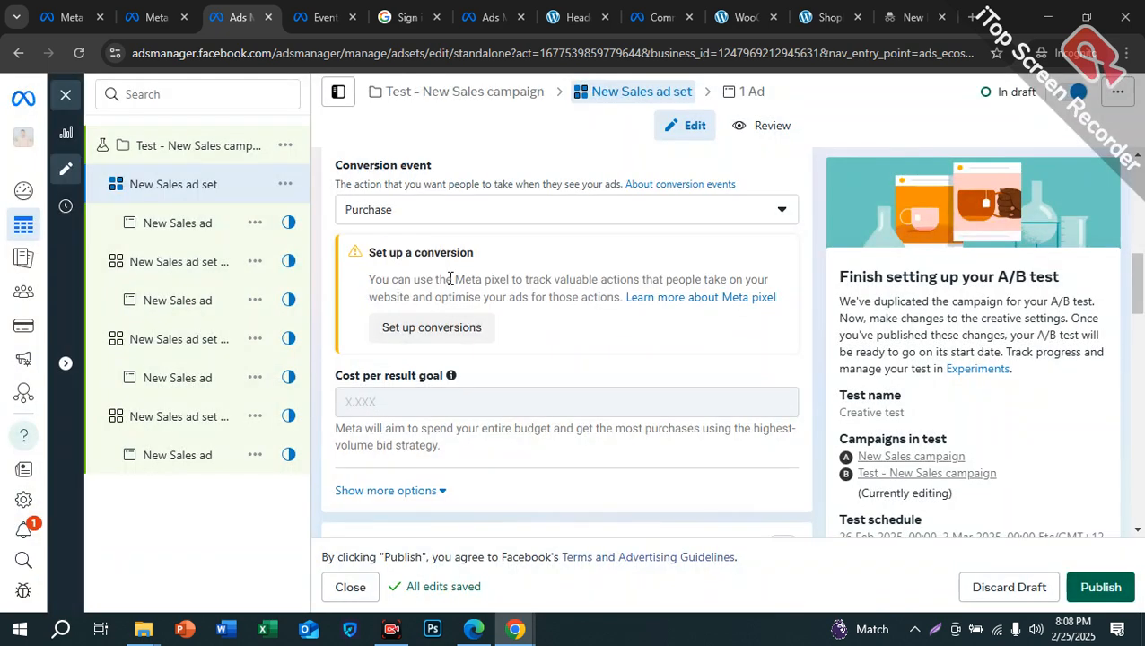
pyautogui.click(430, 330)
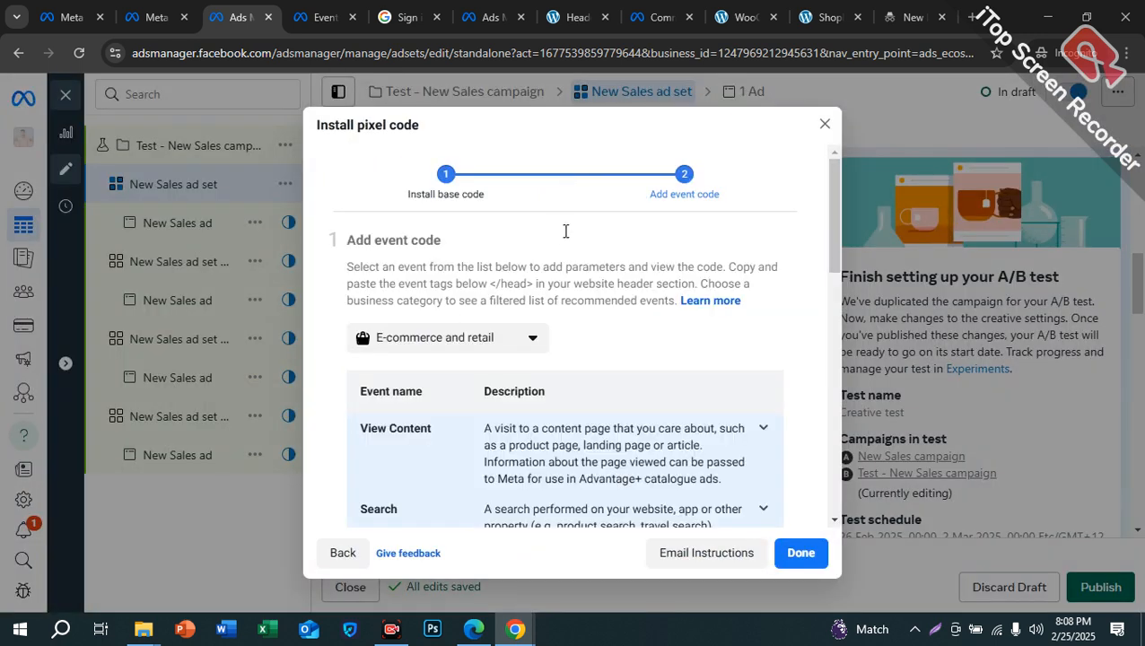
pyautogui.scroll(-10, 399, 425)
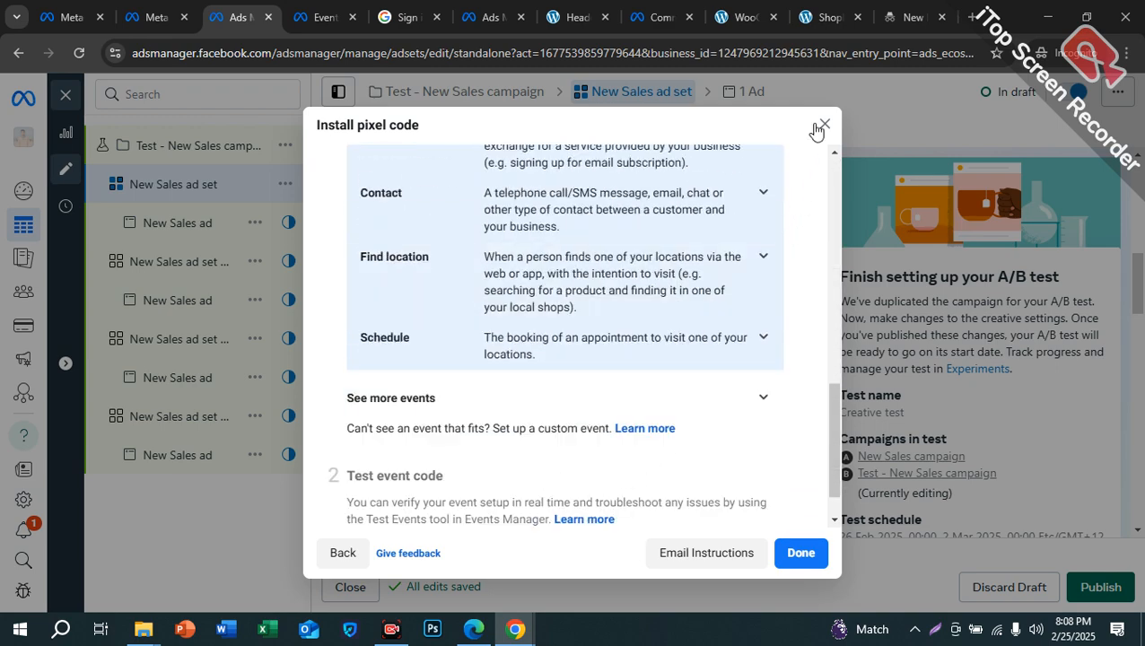
pyautogui.click(824, 123)
# - Start a custom conversion for the shopfusion88 pixel, keeping the URL contains rule and choosing Purchase as the category
pyautogui.click(449, 338)
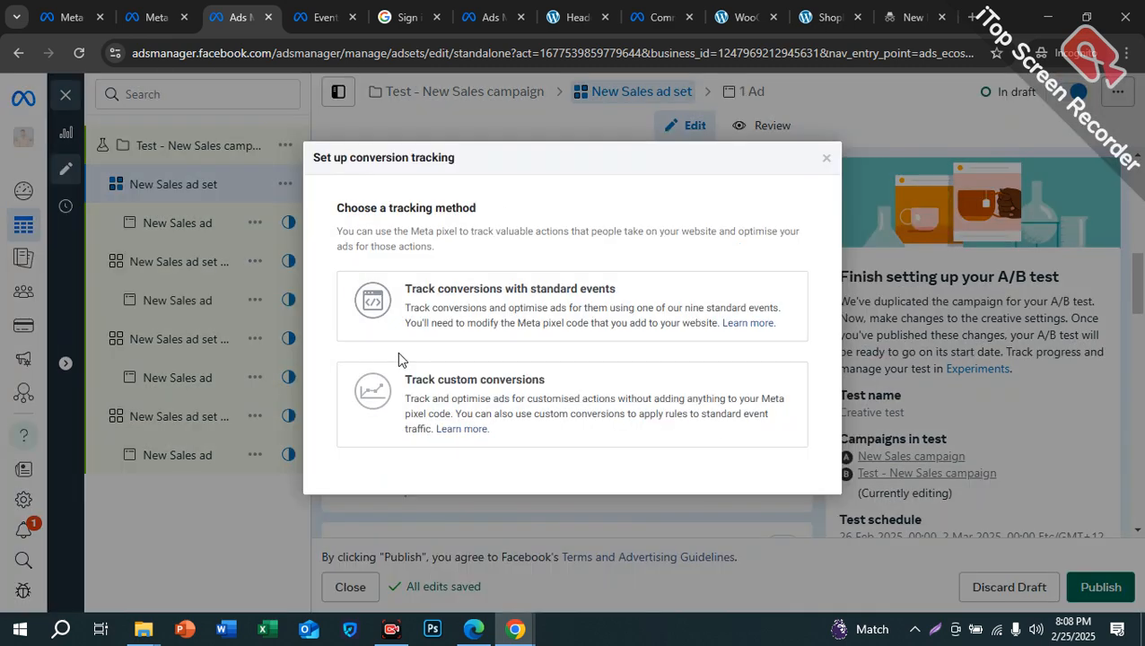
pyautogui.click(518, 394)
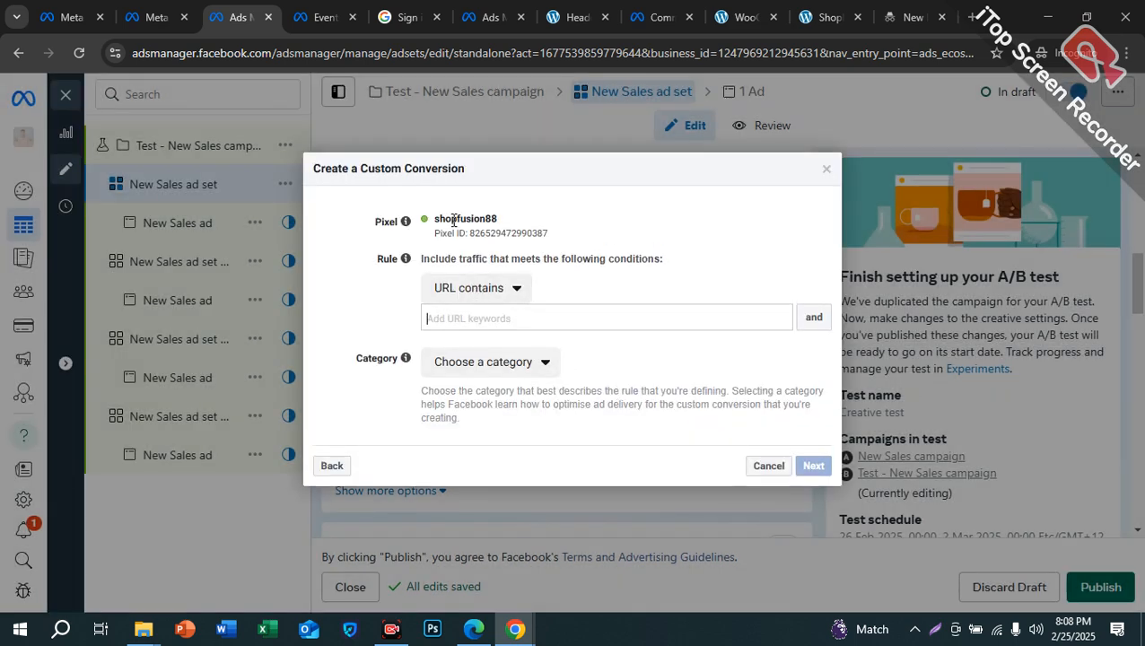
pyautogui.moveTo(452, 219); pyautogui.dragTo(562, 235)
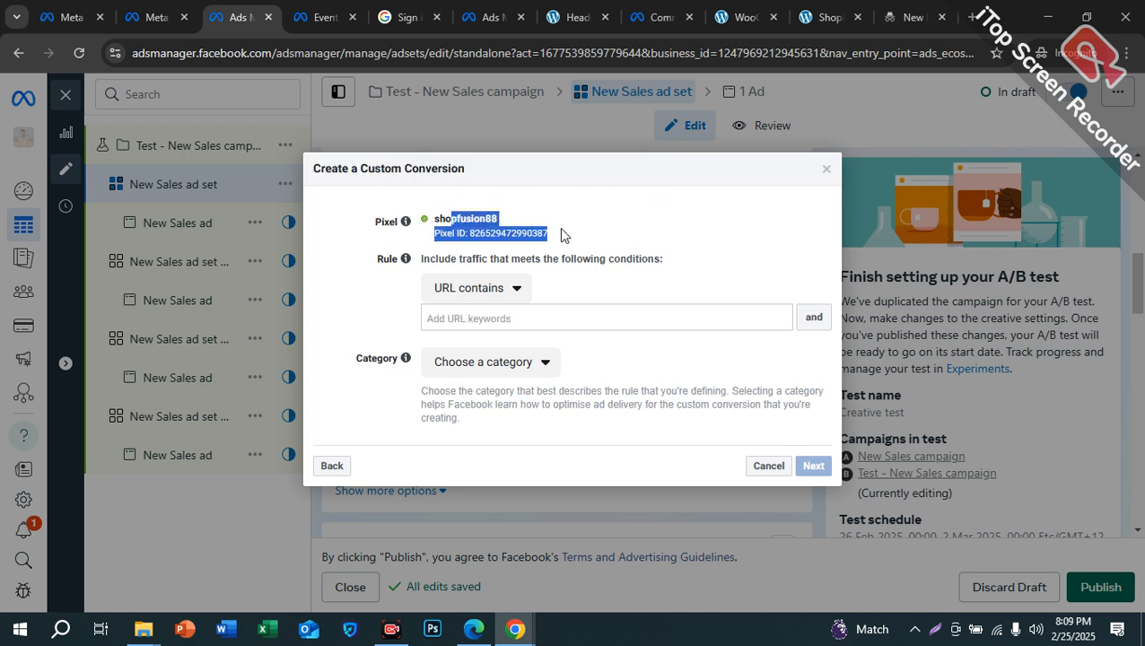
pyautogui.click(474, 319)
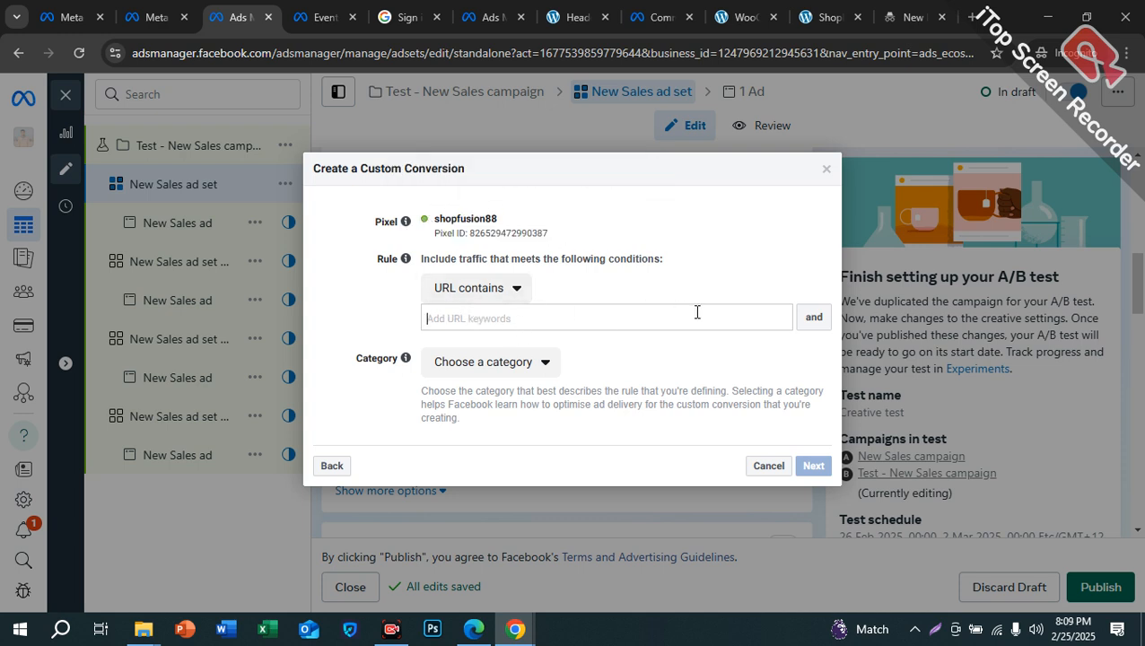
pyautogui.click(493, 288)
pyautogui.click(534, 325)
pyautogui.click(467, 363)
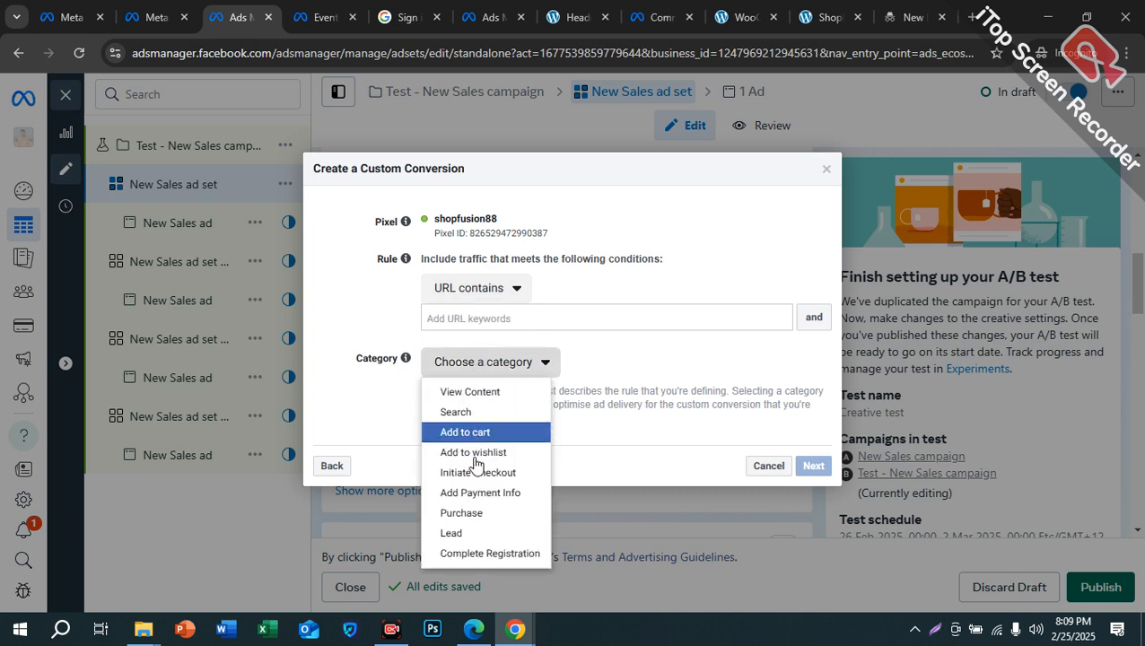
pyautogui.click(473, 512)
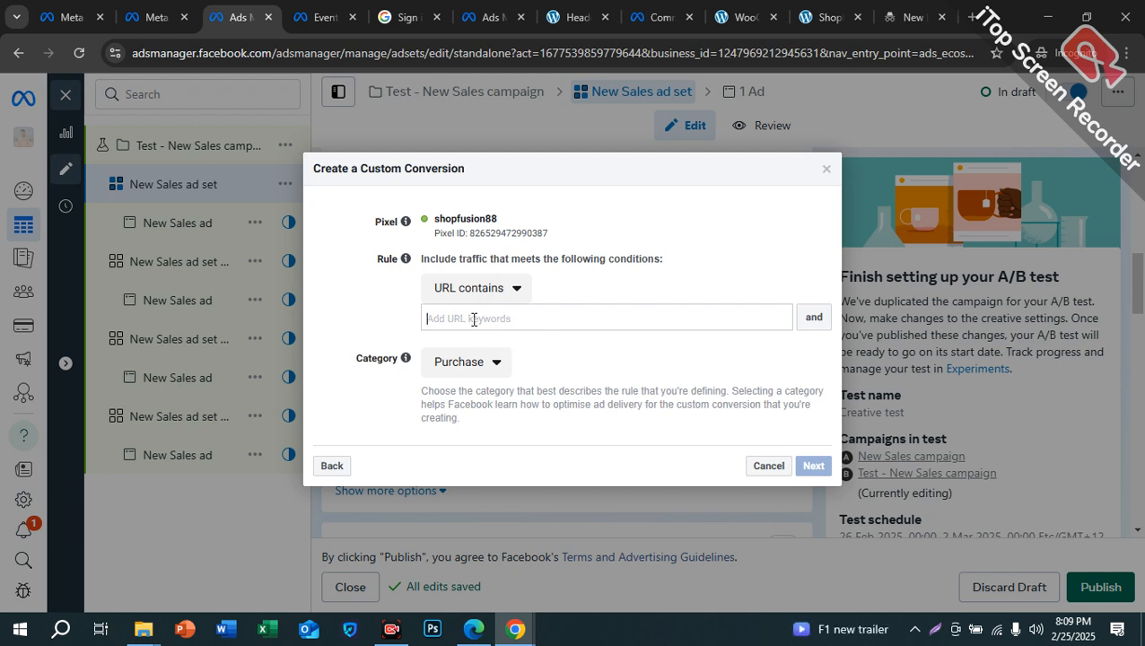
pyautogui.click(742, 17)
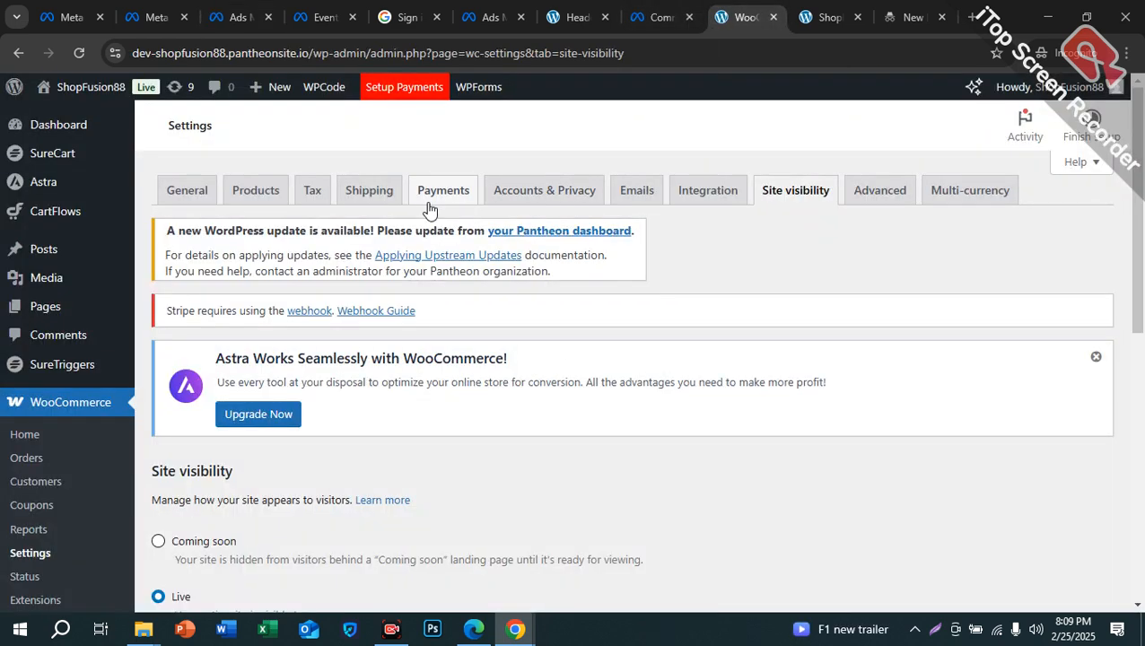
pyautogui.moveTo(312, 53); pyautogui.dragTo(63, 58)
pyautogui.hotkey('ctrl', 'c')
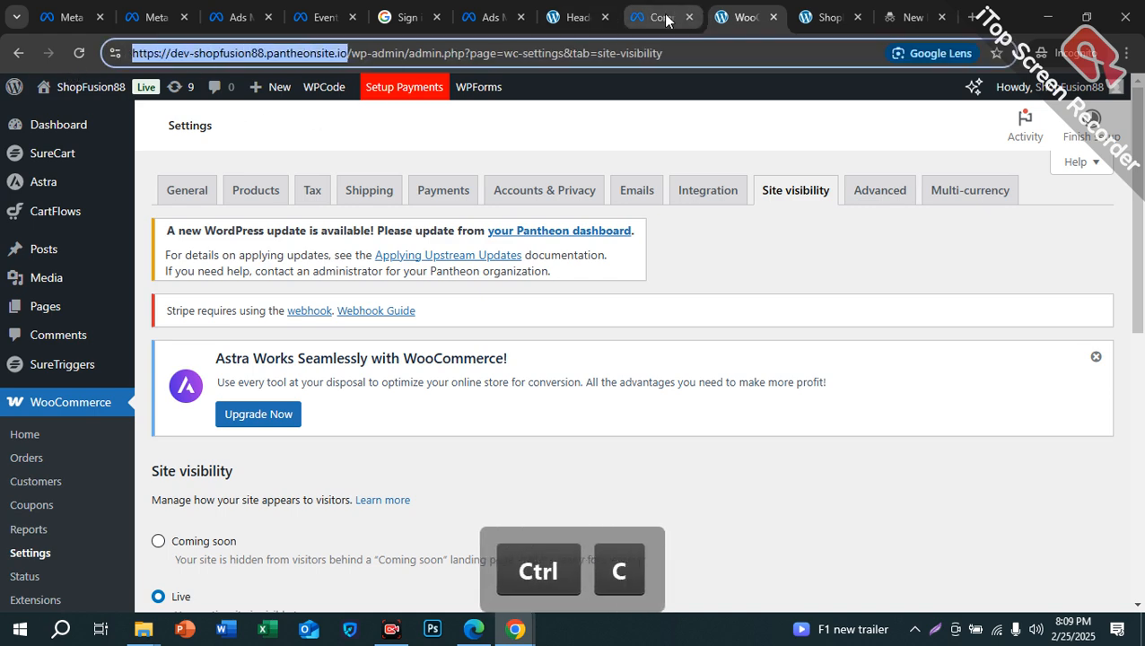
pyautogui.click(664, 17)
pyautogui.click(552, 18)
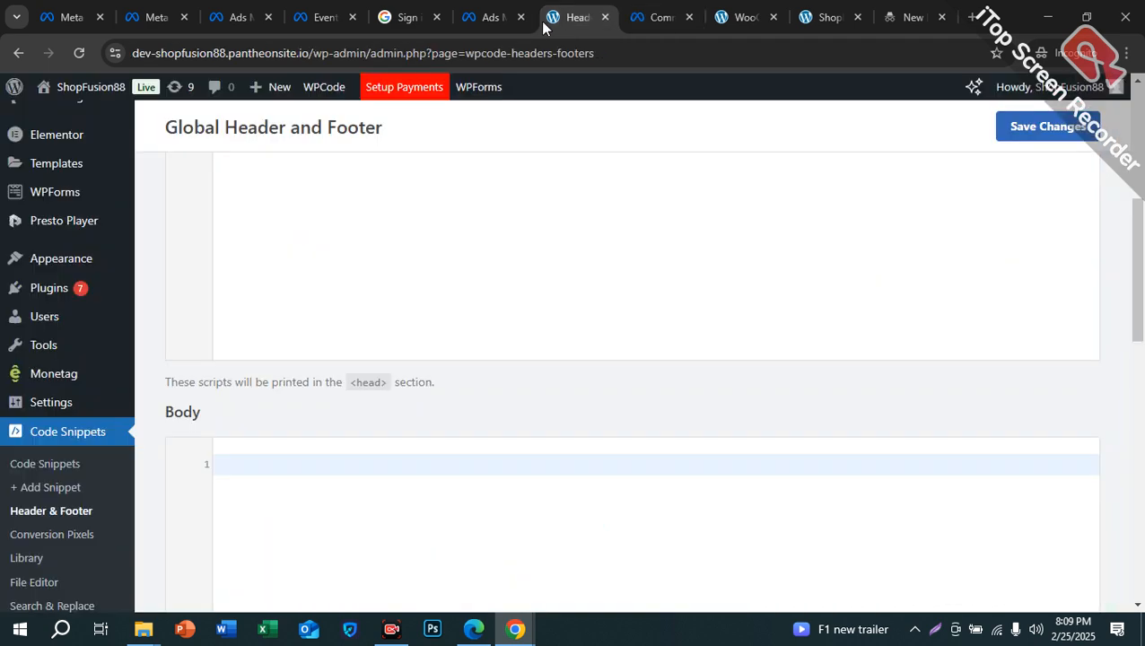
pyautogui.click(467, 20)
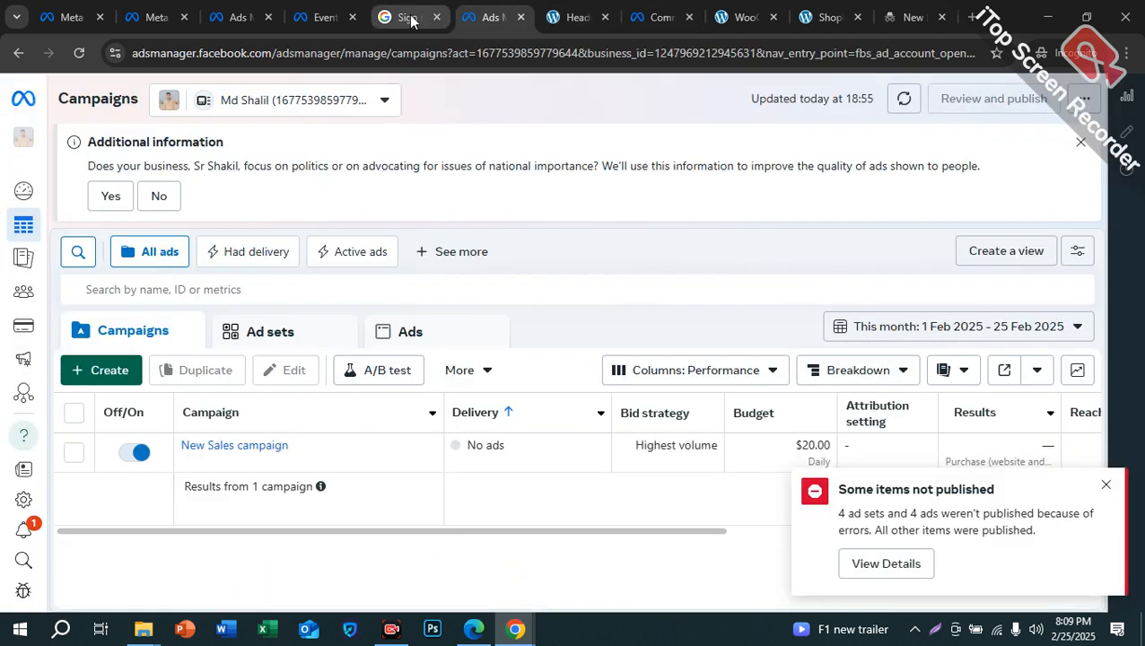
pyautogui.click(668, 19)
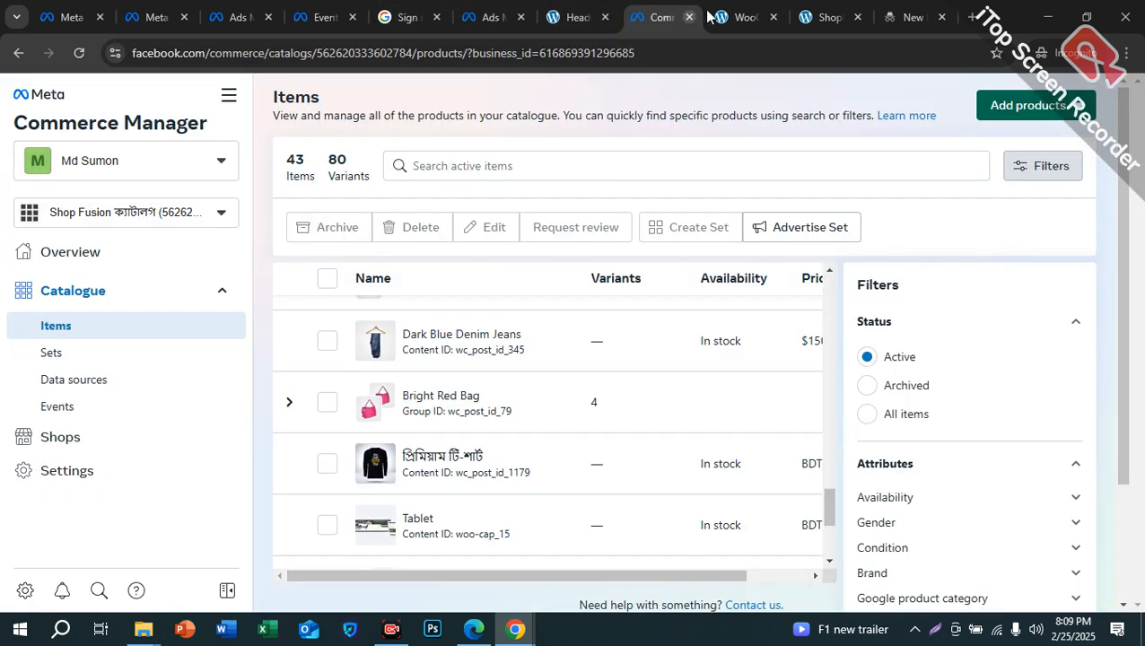
pyautogui.click(737, 18)
# - Switch to the open storefront page and load royaltouchbd.org/step/threepices01 in its place
pyautogui.click(805, 20)
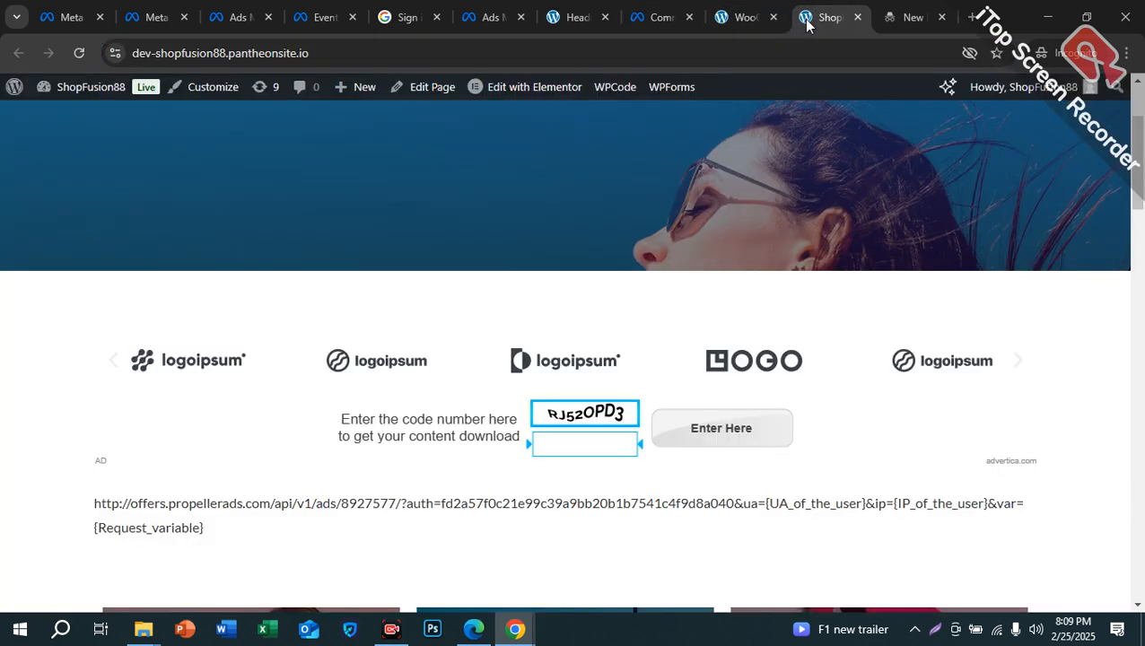
pyautogui.moveTo(813, 51); pyautogui.dragTo(2, 5)
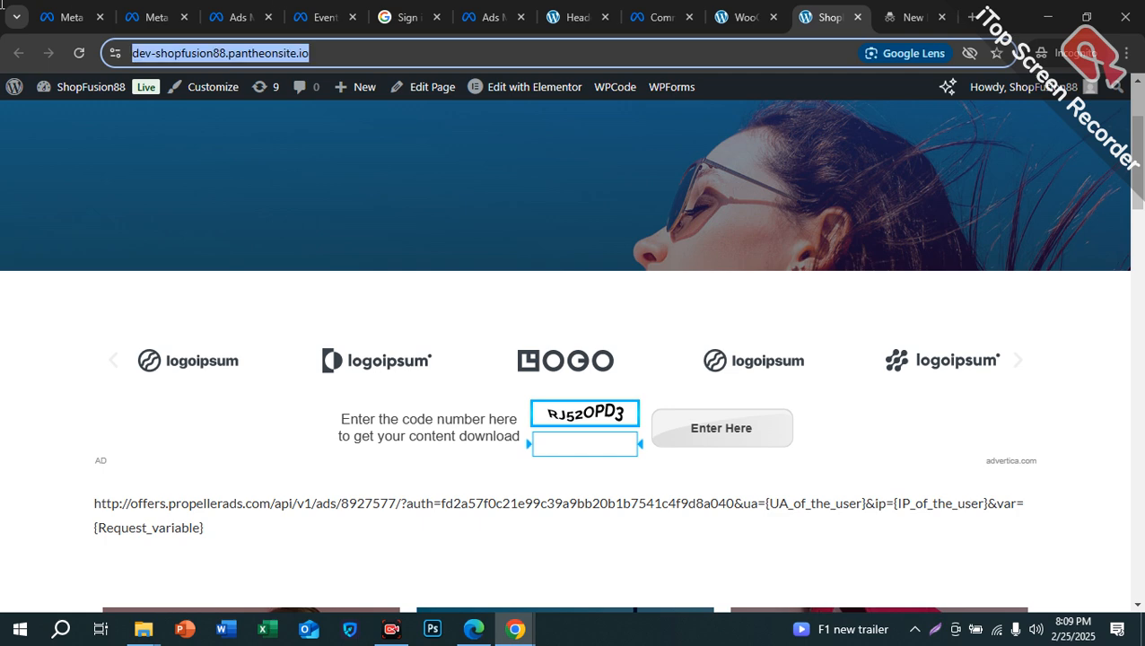
pyautogui.press('BackSpace')
pyautogui.write('roy')
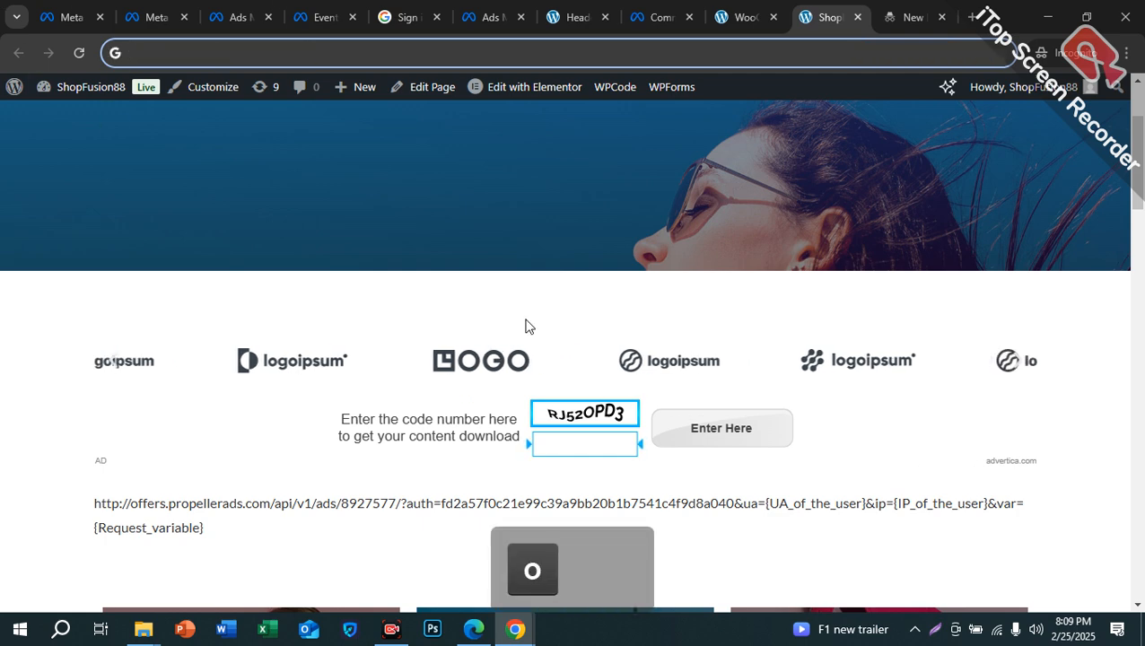
pyautogui.write('altoucb')
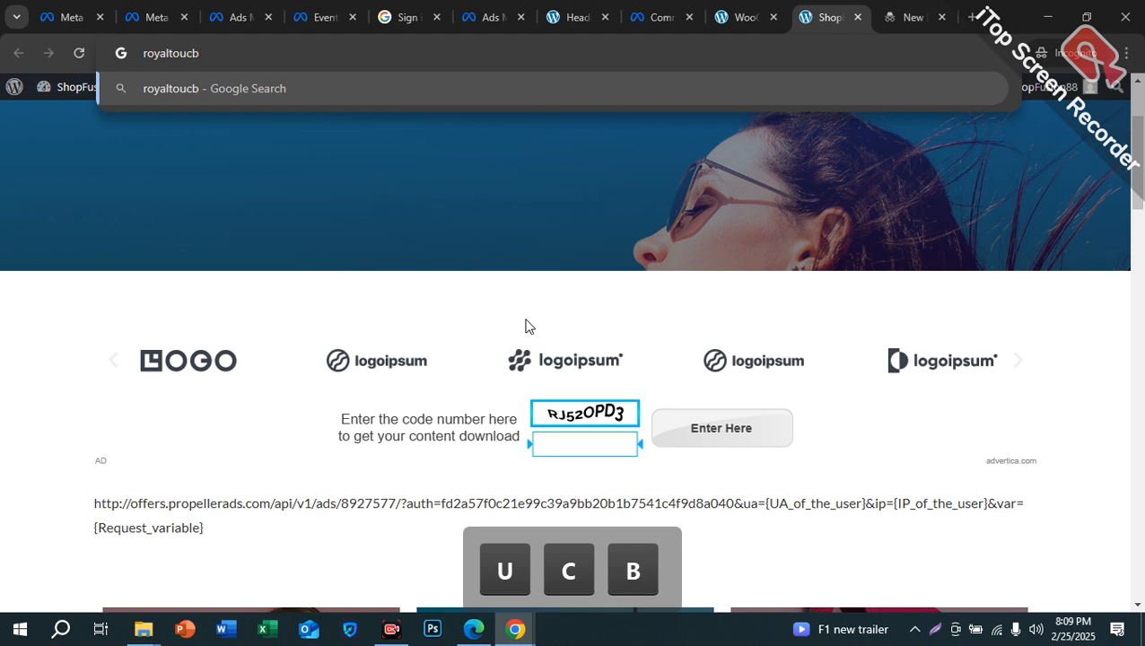
pyautogui.press('BackSpace')
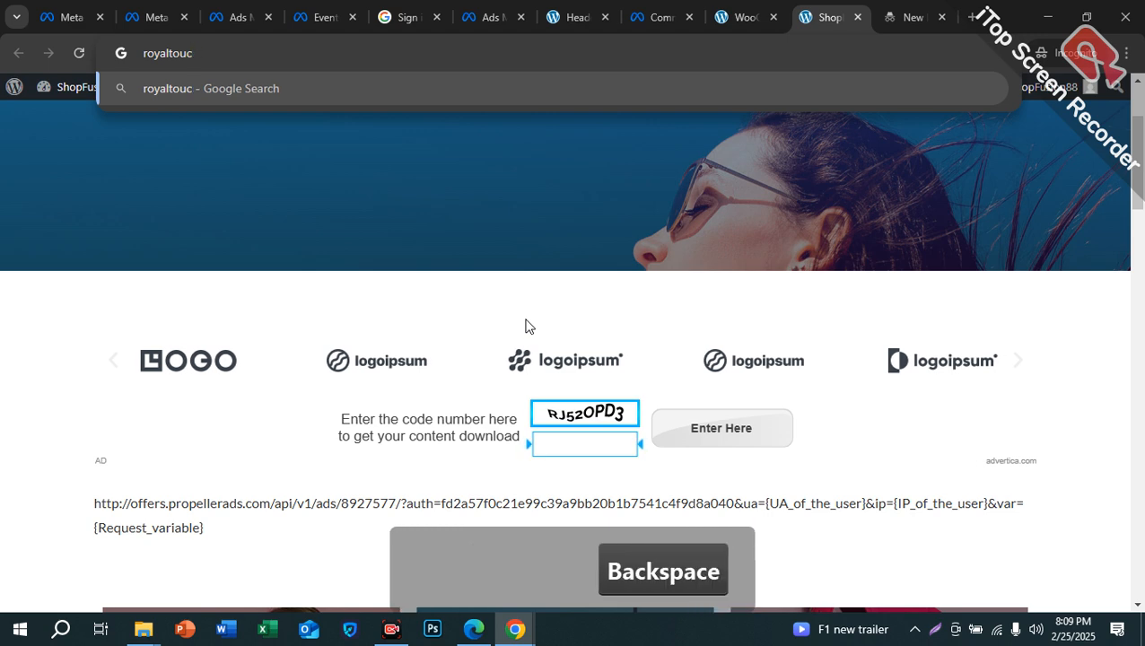
pyautogui.write('hbd')
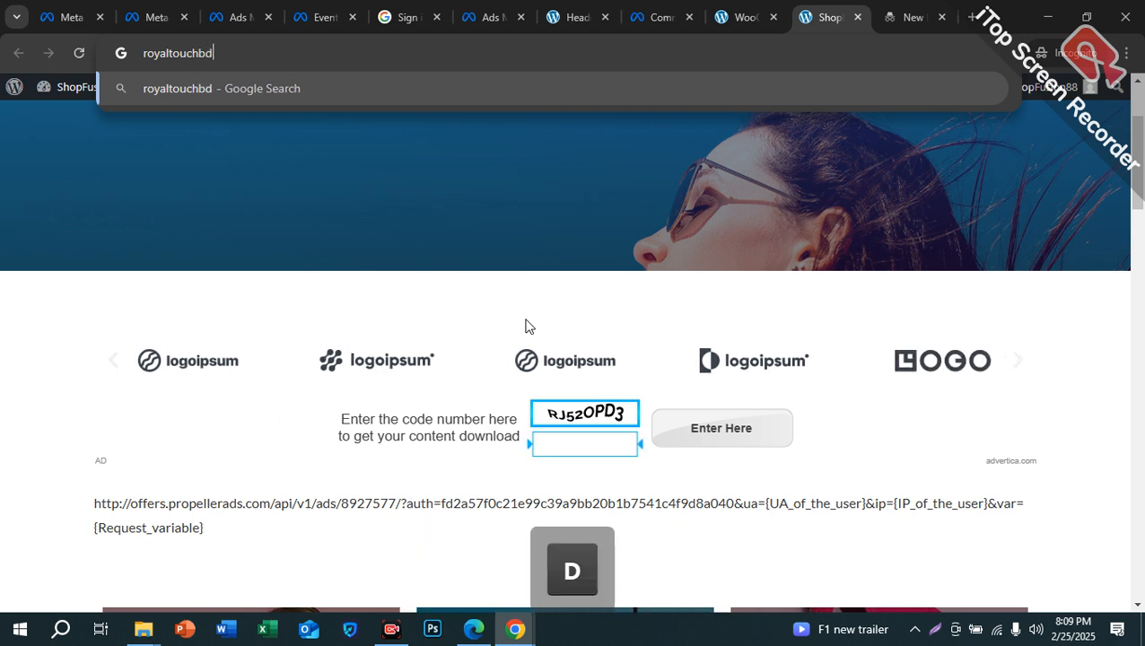
pyautogui.write('.og')
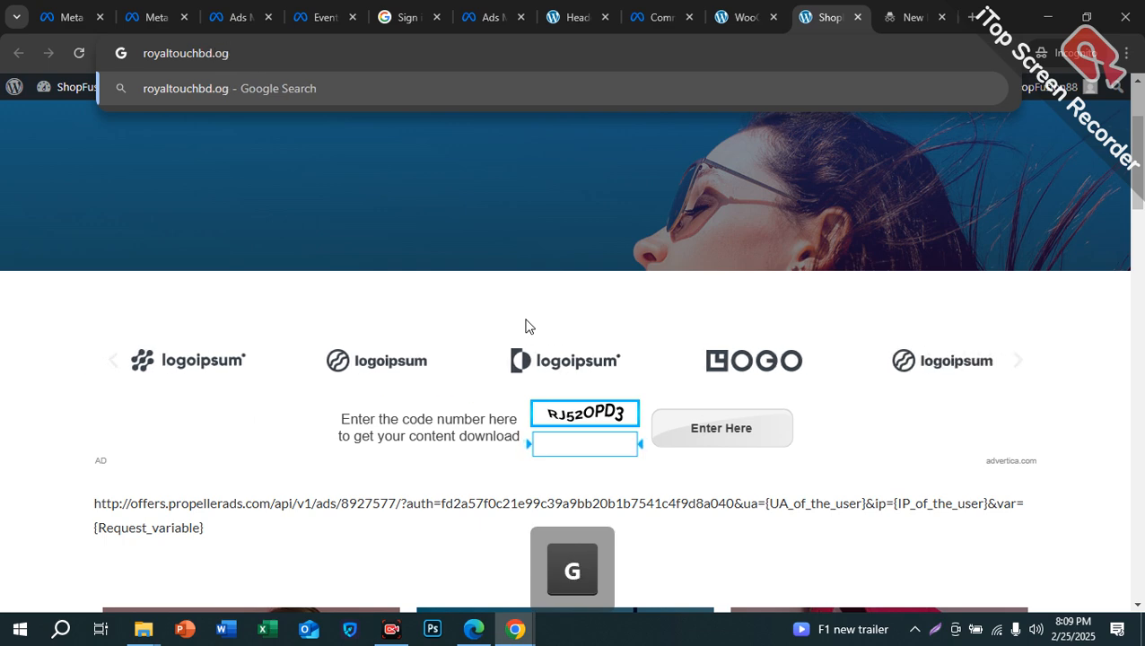
pyautogui.write('g')
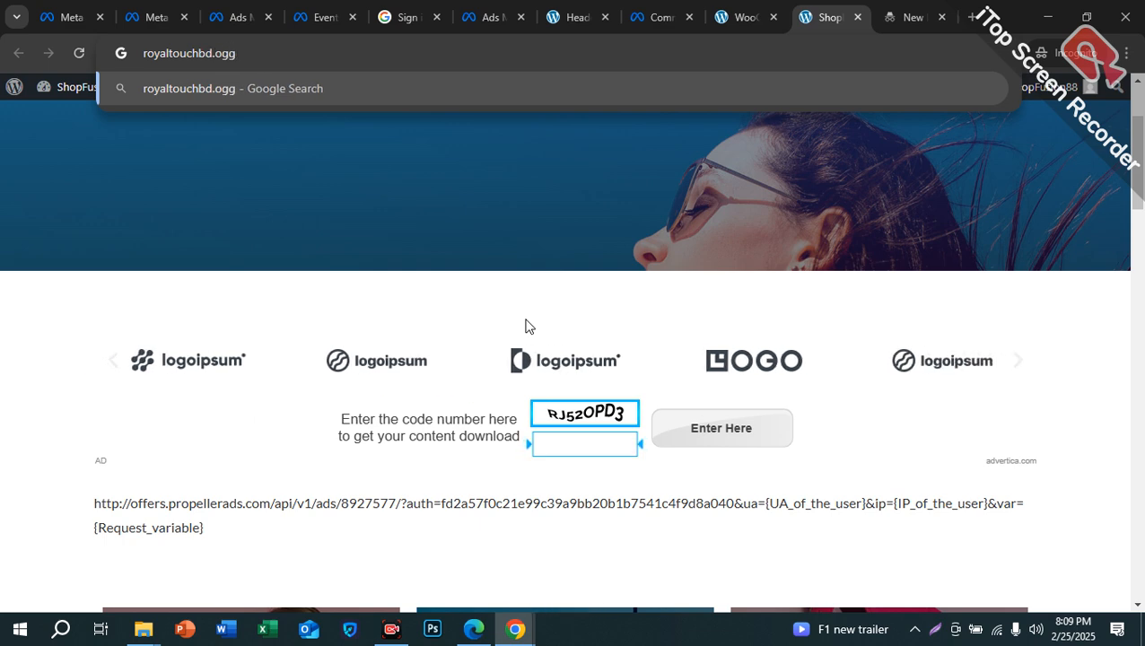
pyautogui.press('BackSpace')
pyautogui.press('BackSpace')
pyautogui.write('rg')
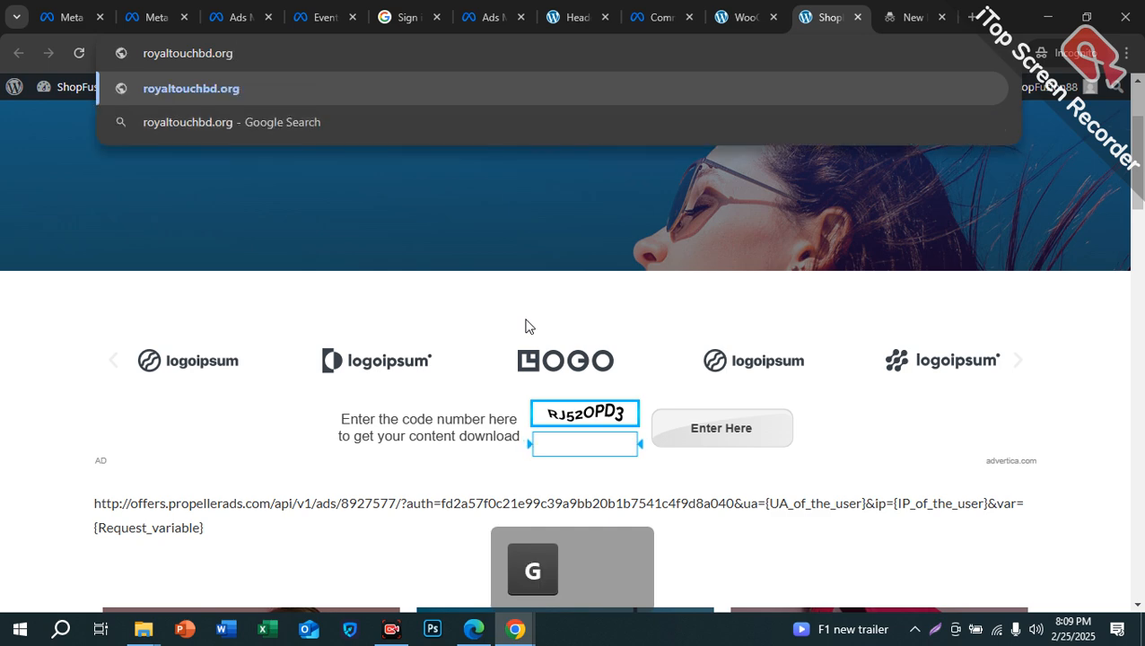
pyautogui.write('.')
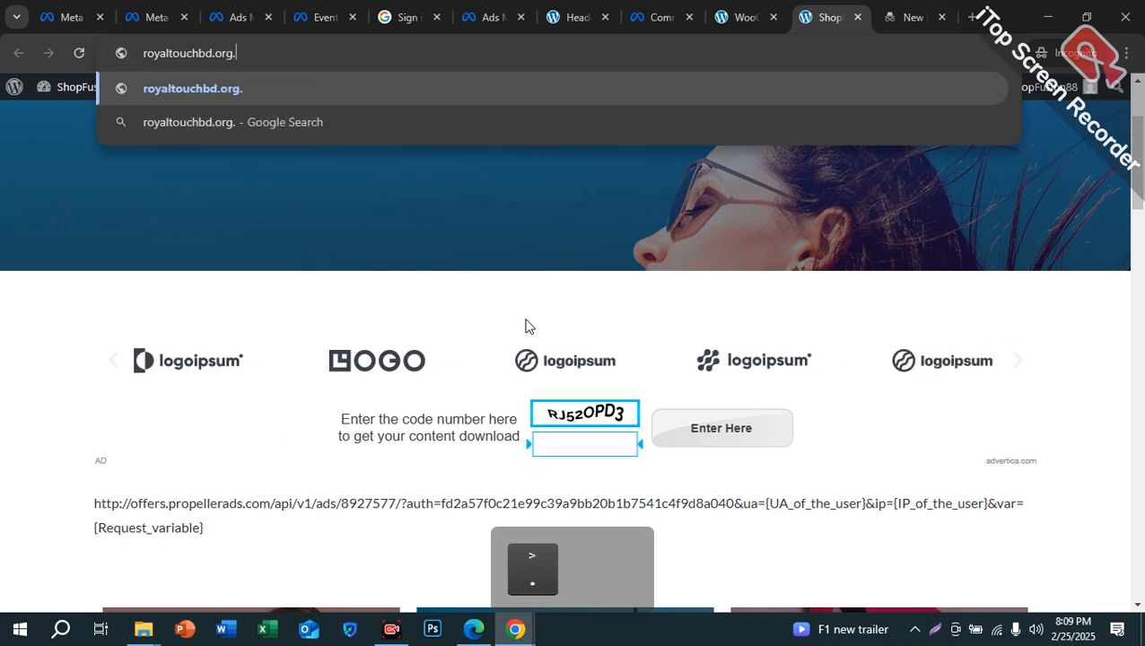
pyautogui.press('BackSpace')
pyautogui.write('/')
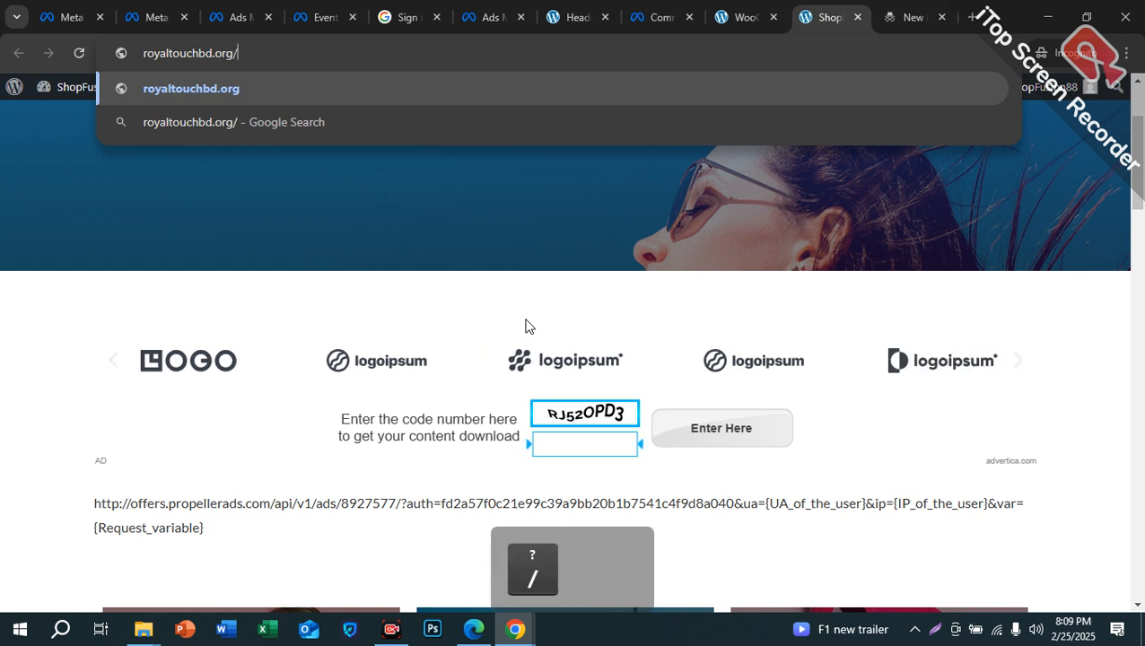
pyautogui.write('step/')
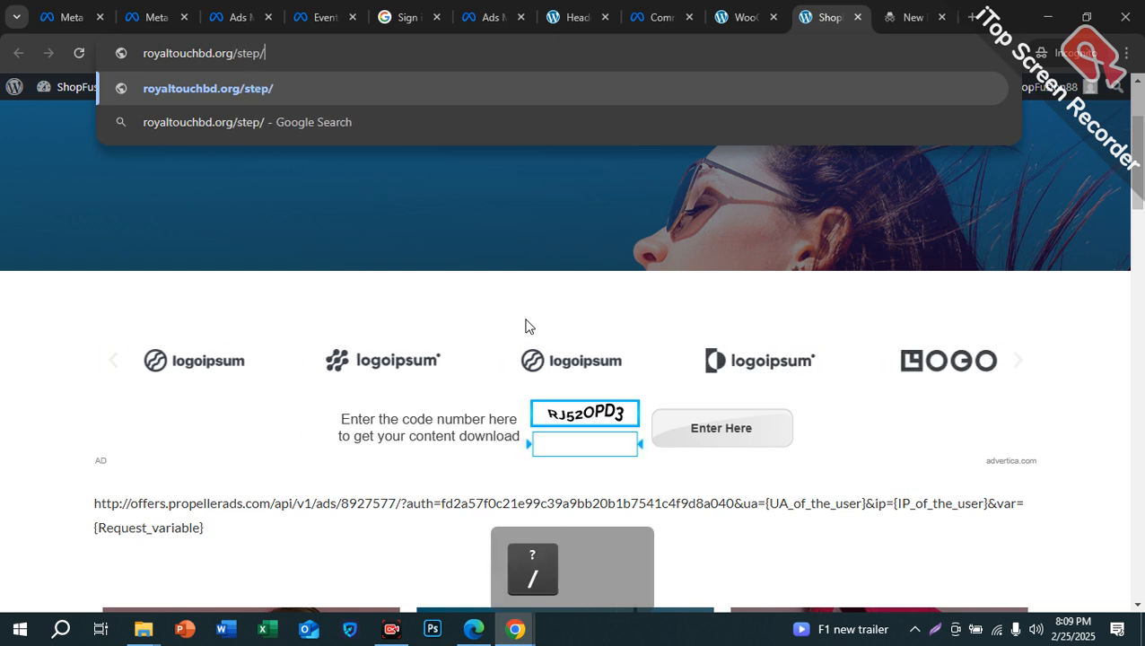
pyautogui.write('threepices')
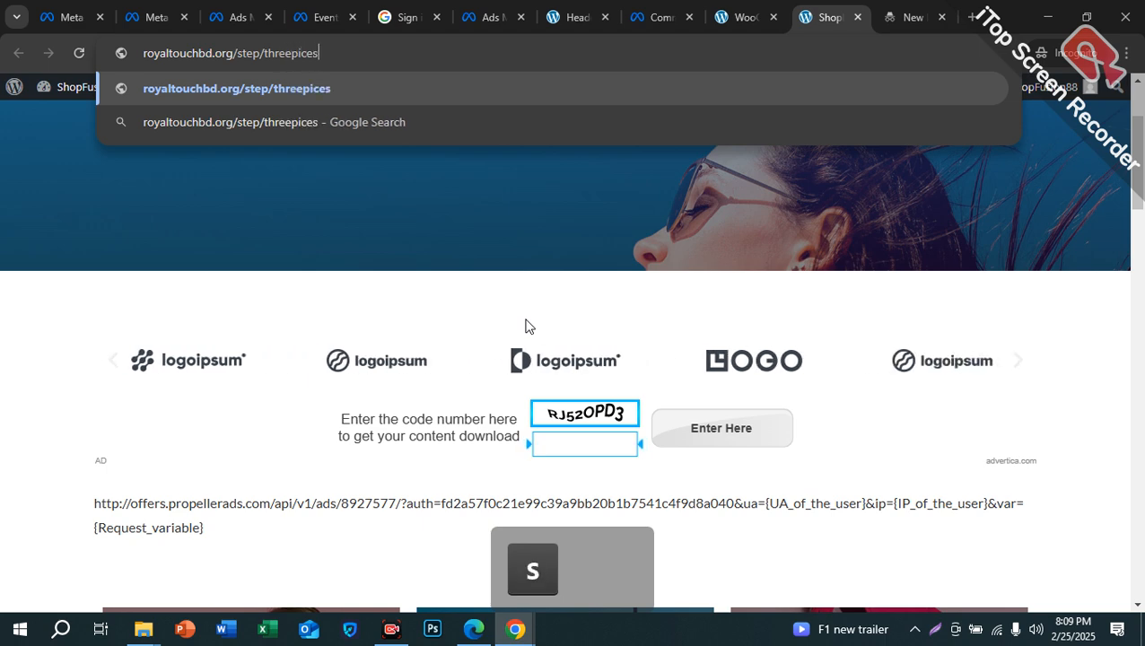
pyautogui.write('01')
pyautogui.press('Return')
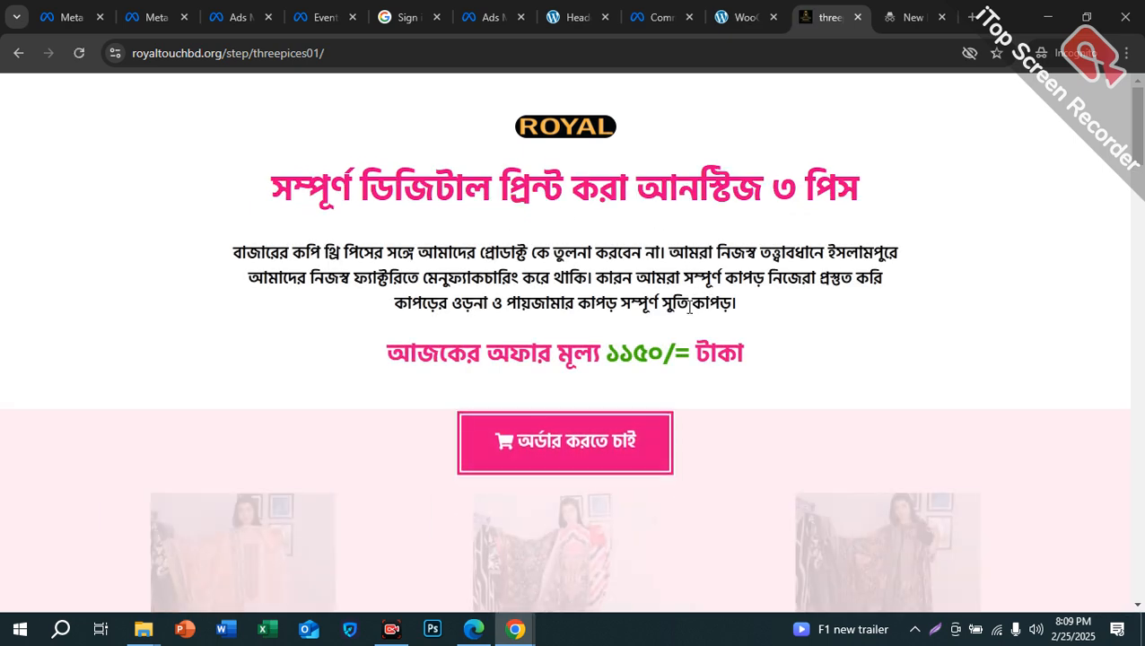
# - Look through the three-piece landing page, examining the product photos, feature list and contact section, and jump to its order form
pyautogui.scroll(-7, 702, 355)
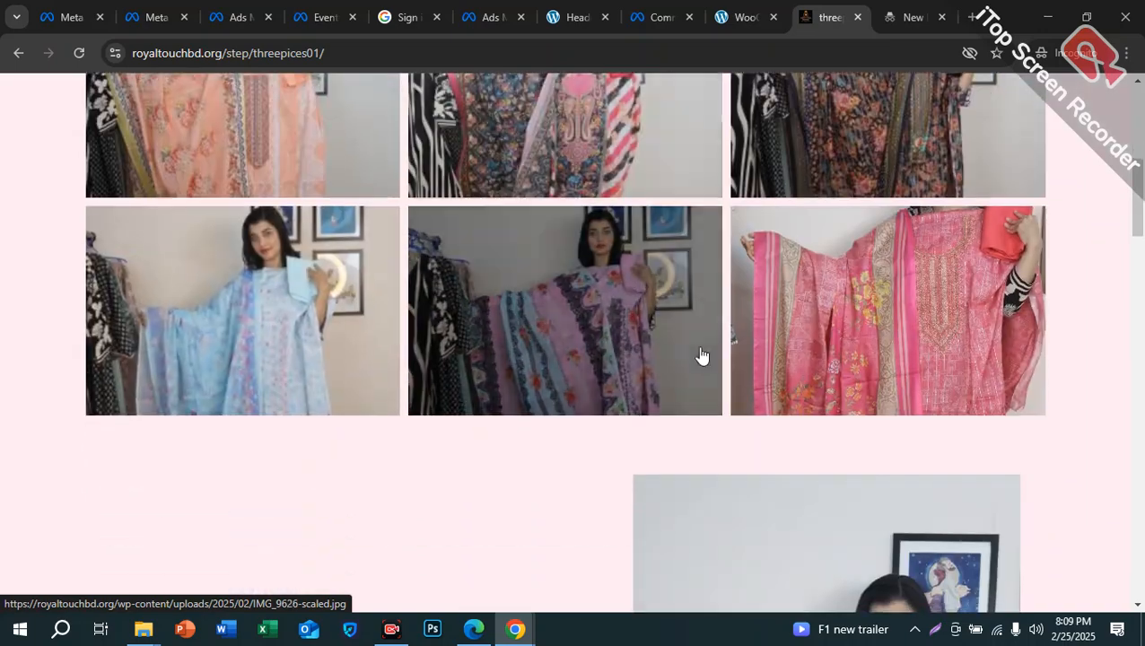
pyautogui.scroll(-4, 701, 349)
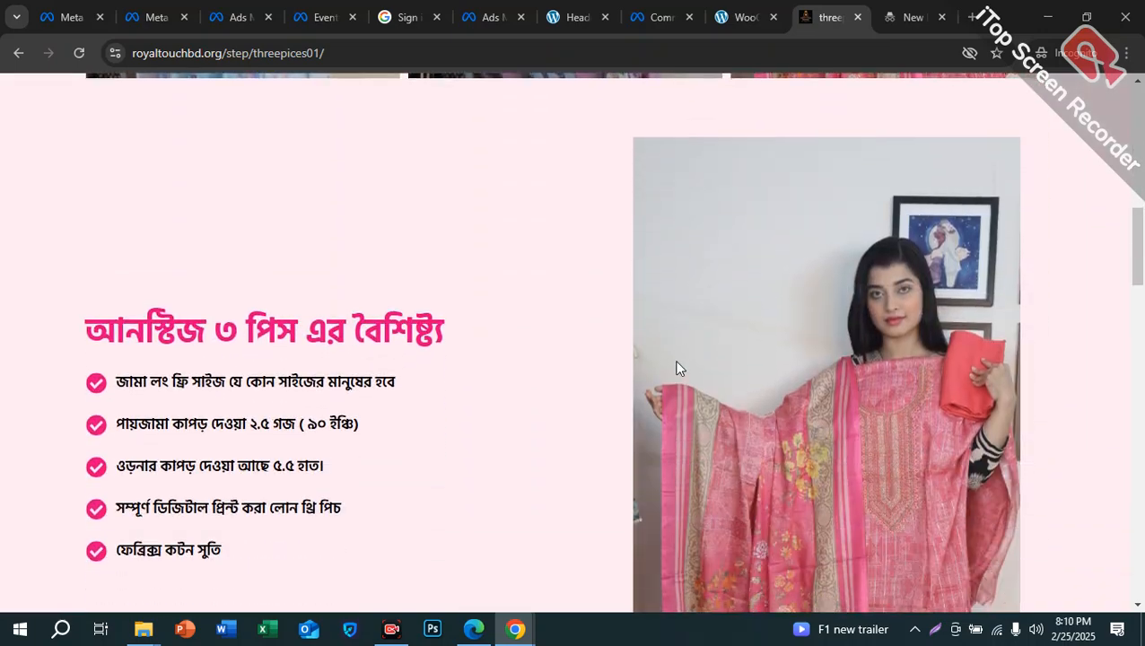
pyautogui.scroll(-20, 675, 368)
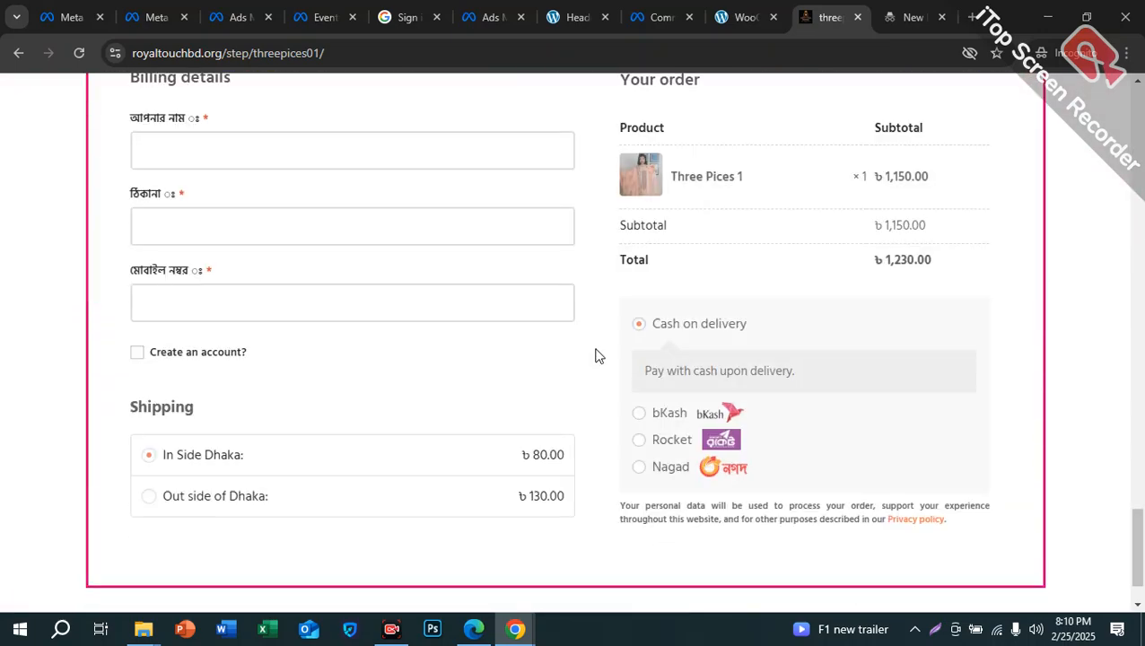
pyautogui.scroll(20, 579, 354)
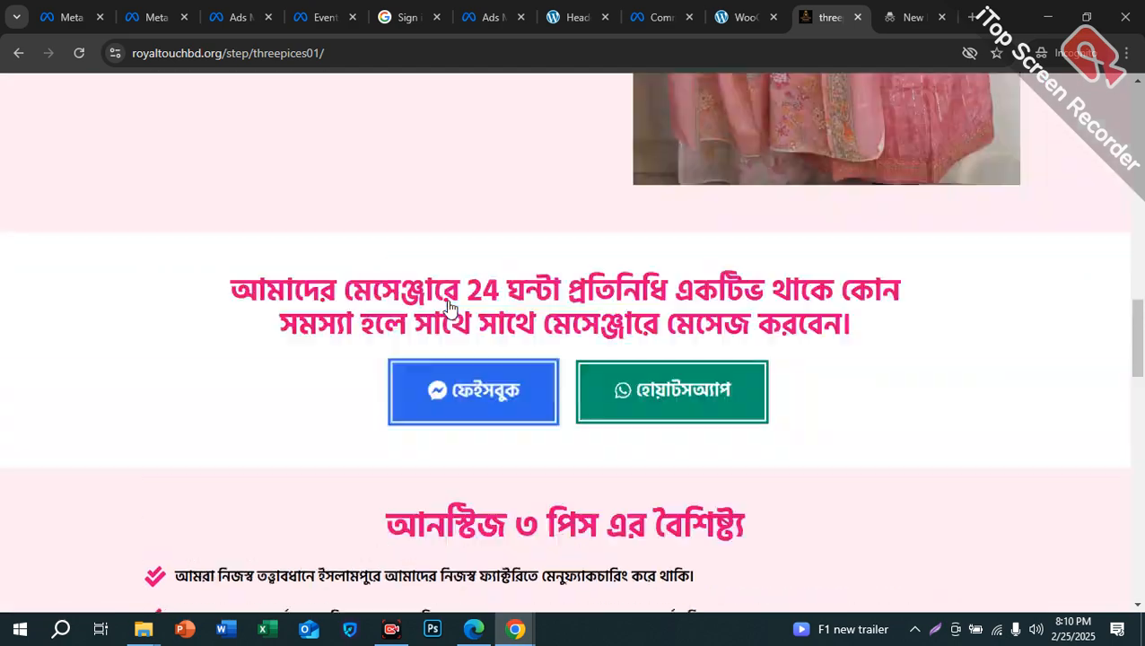
pyautogui.scroll(7, 441, 287)
pyautogui.scroll(-3, 412, 285)
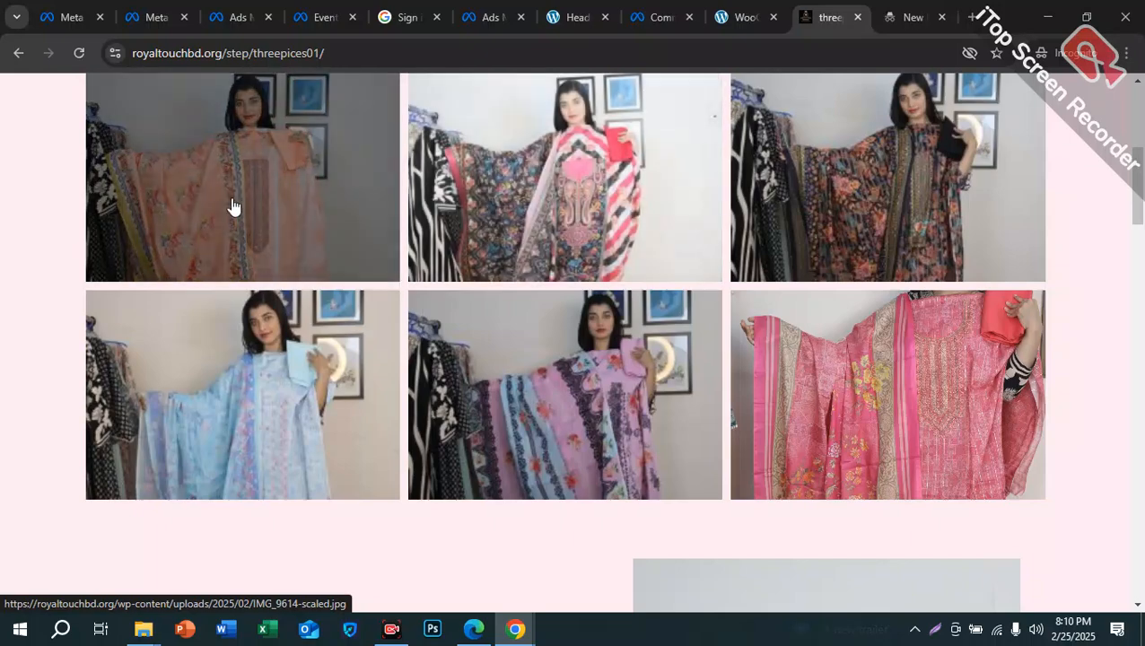
pyautogui.scroll(-2, 649, 413)
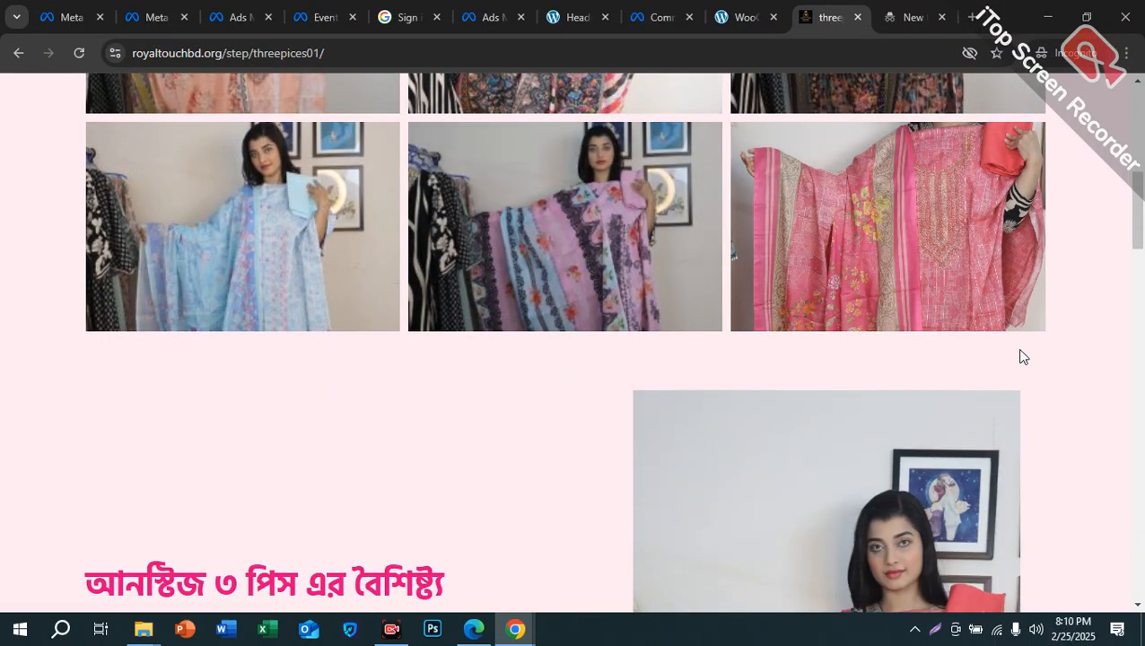
pyautogui.scroll(2, 1022, 356)
pyautogui.scroll(1, 579, 332)
pyautogui.scroll(-3, 578, 337)
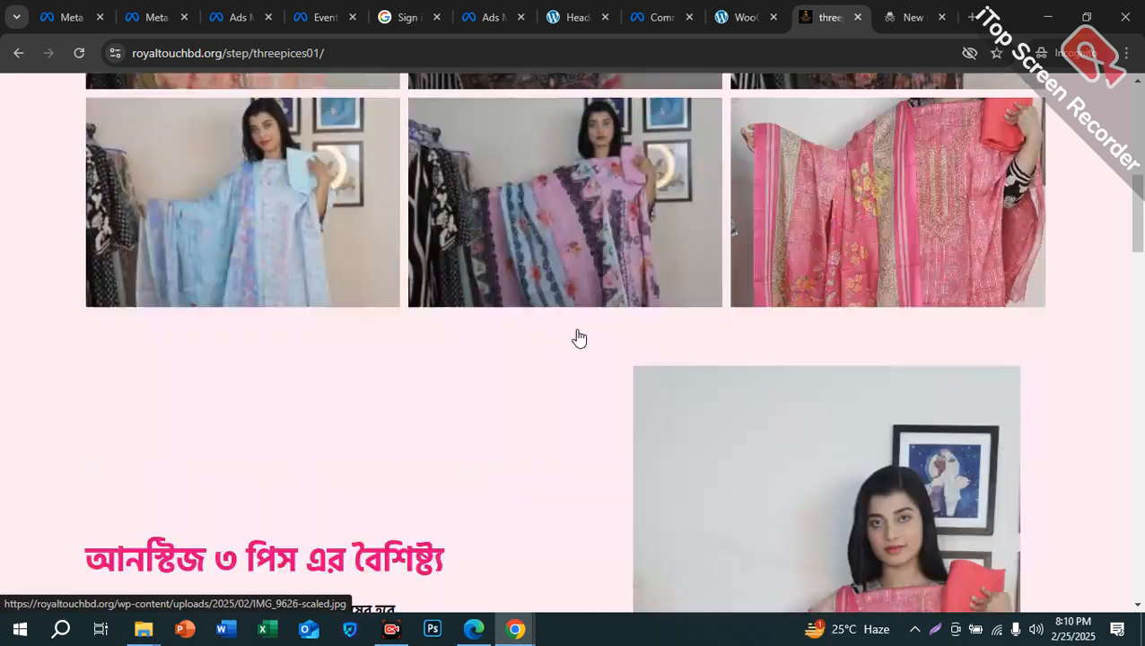
pyautogui.scroll(-5, 579, 338)
pyautogui.scroll(1, 532, 340)
pyautogui.scroll(-2, 618, 304)
pyautogui.scroll(2, 619, 304)
pyautogui.scroll(-2, 501, 284)
pyautogui.click(186, 210)
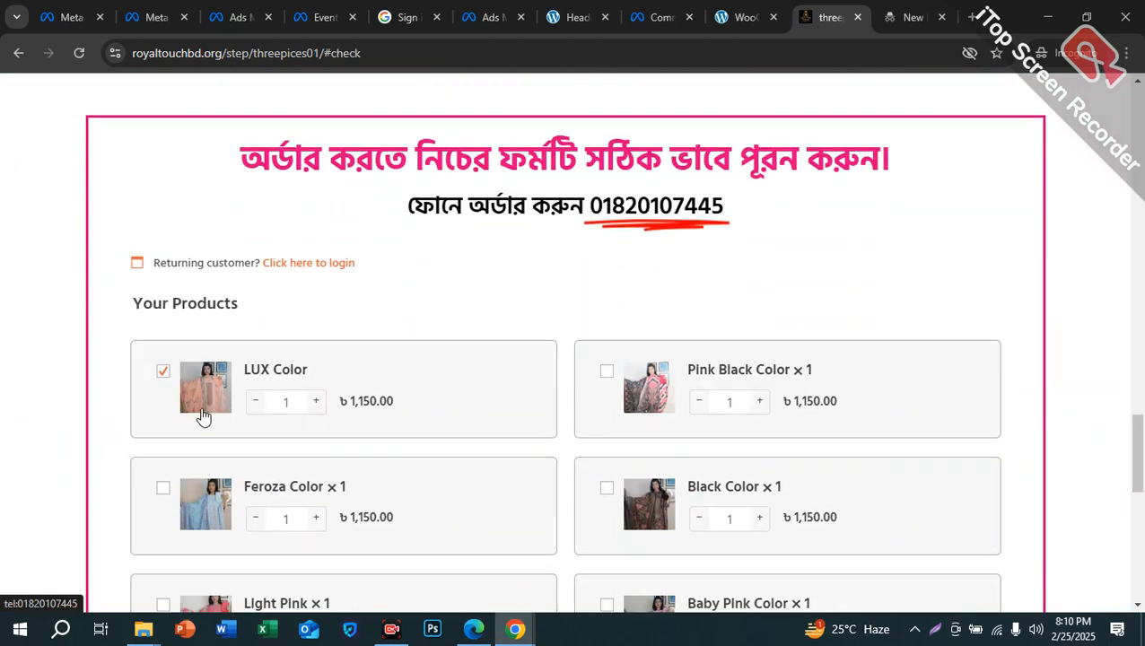
# - Review the order form's product choices, billing fields and shipping options, and select bKash as the payment method
pyautogui.scroll(-2, 664, 485)
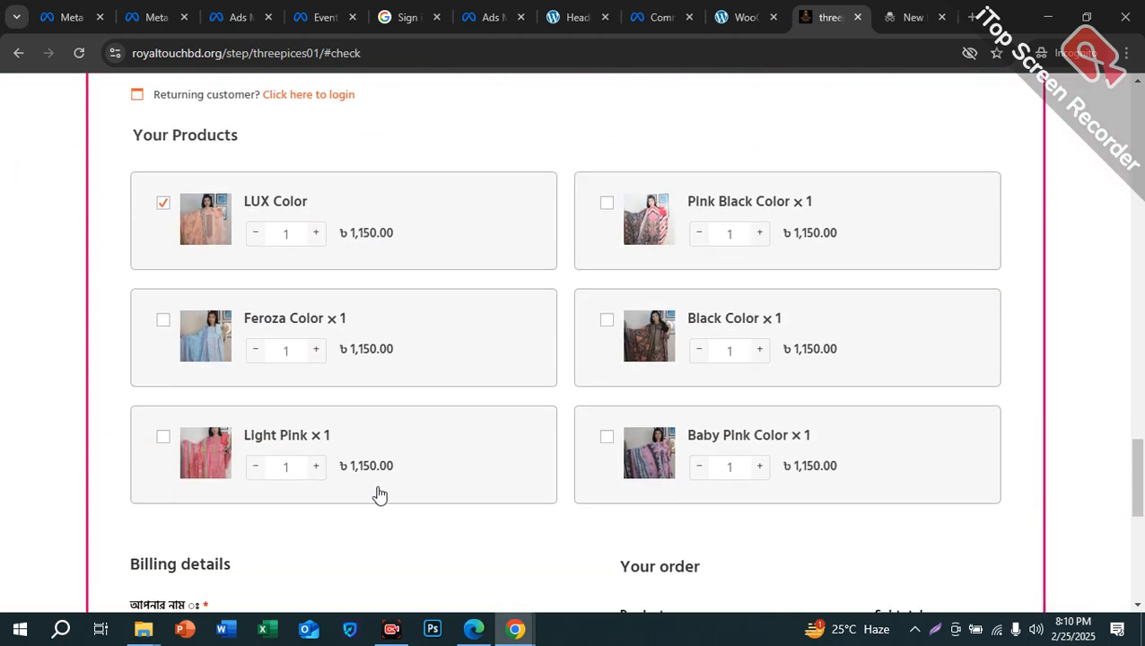
pyautogui.scroll(-4, 258, 467)
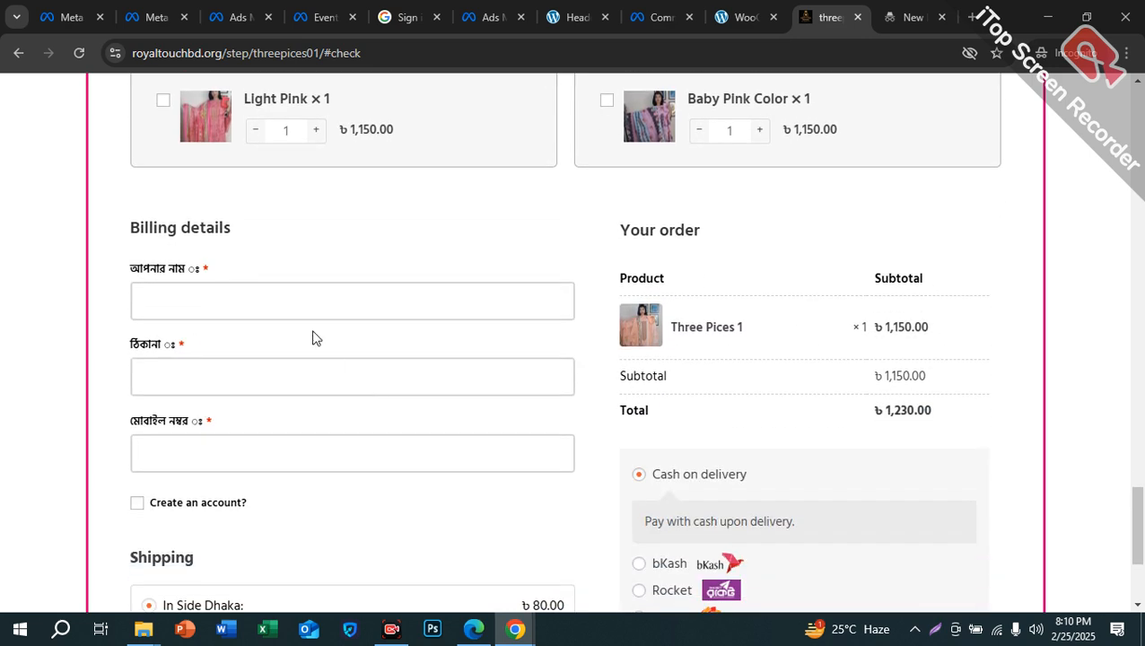
pyautogui.click(275, 362)
pyautogui.scroll(-2, 648, 456)
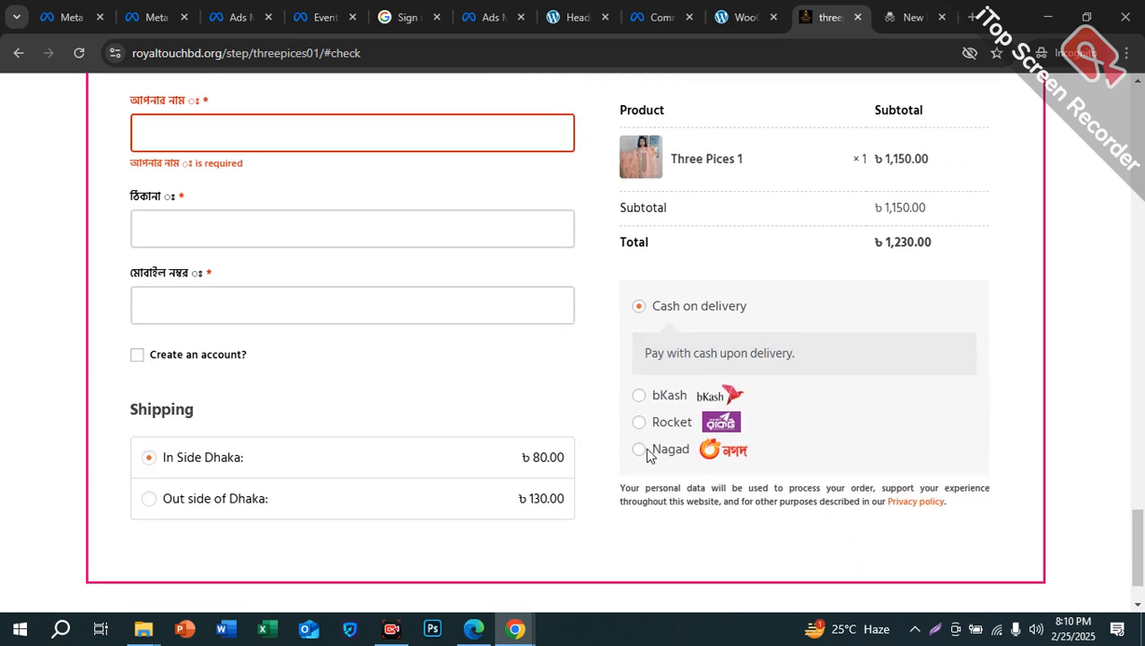
pyautogui.click(639, 396)
pyautogui.scroll(-1, 753, 409)
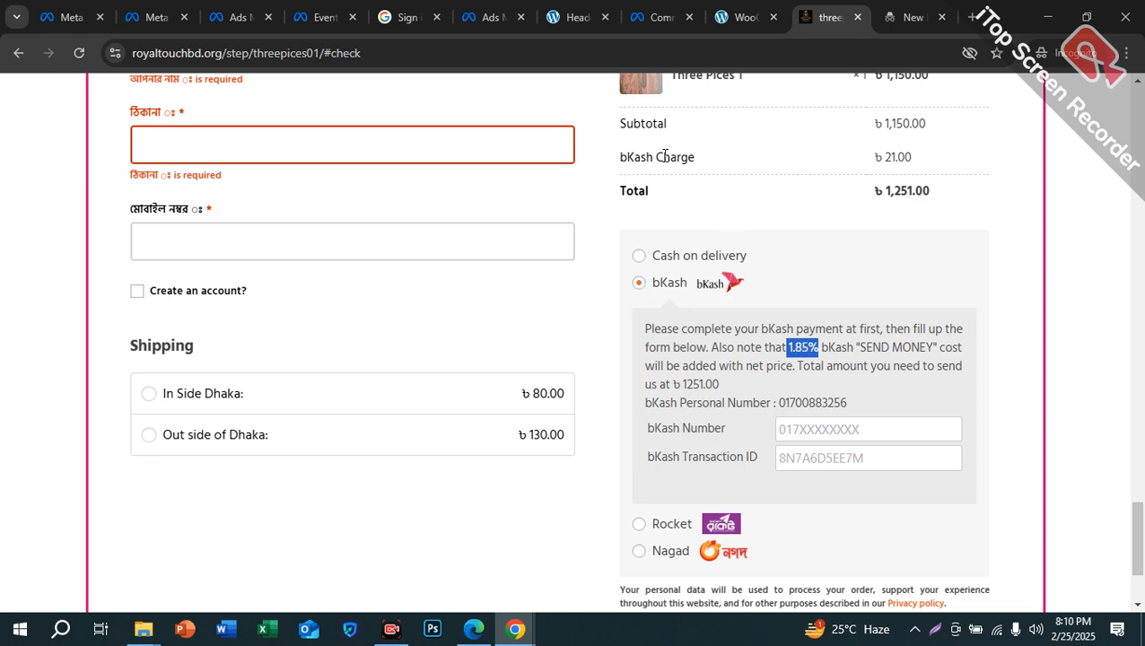
# - Highlight the bKash charge, subtotal and total in the order summary, and choose Nagad as the payment method
pyautogui.tripleClick(907, 153)
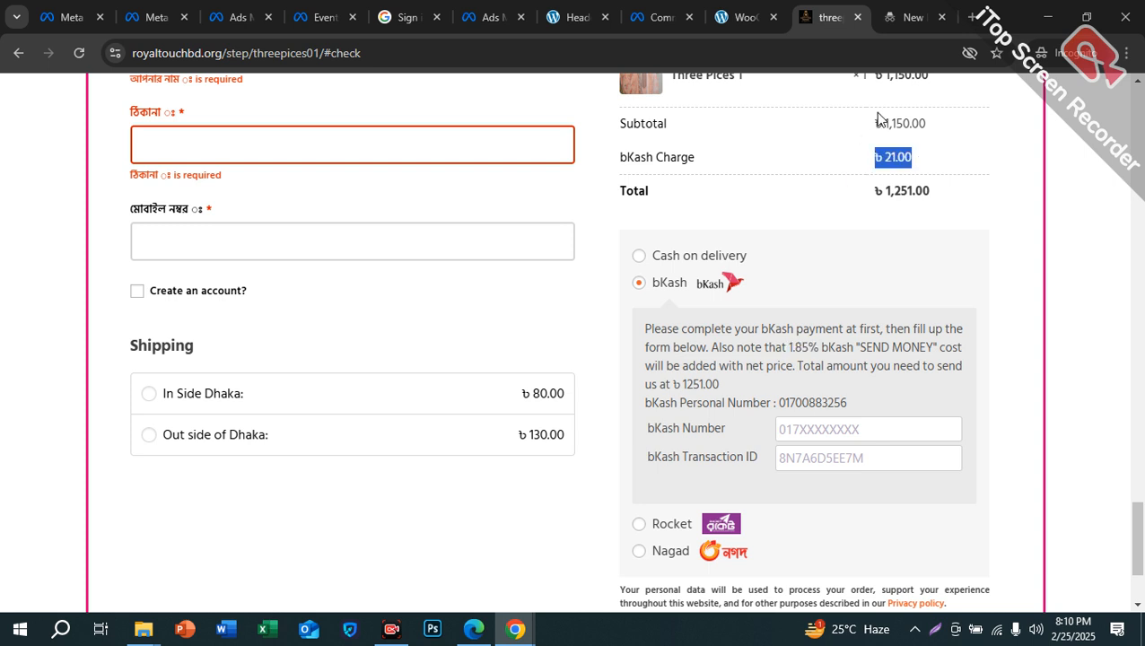
pyautogui.moveTo(883, 124); pyautogui.dragTo(916, 126)
pyautogui.moveTo(871, 210); pyautogui.dragTo(915, 230)
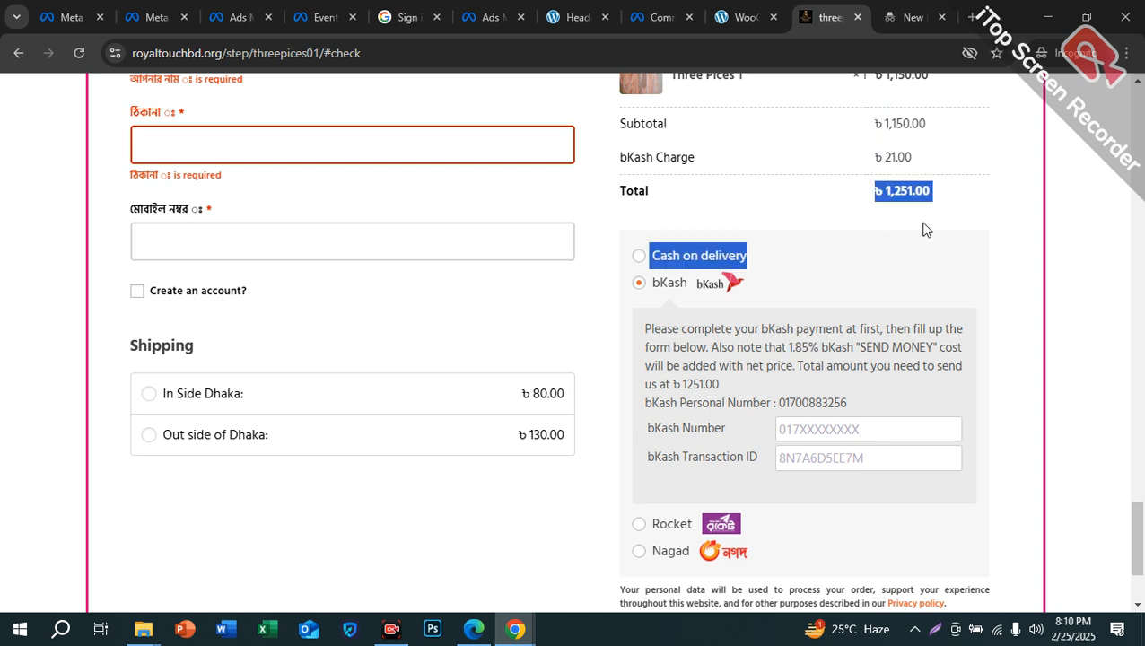
pyautogui.scroll(-2, 751, 375)
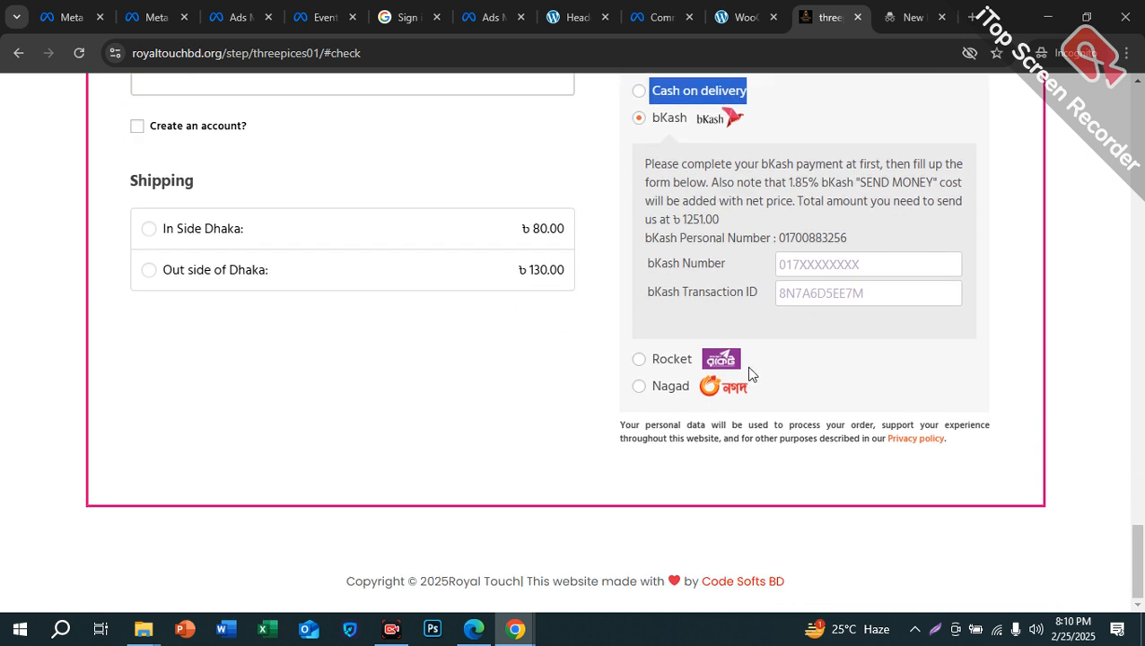
pyautogui.click(639, 387)
pyautogui.scroll(7, 687, 373)
pyautogui.click(589, 408)
pyautogui.scroll(6, 567, 389)
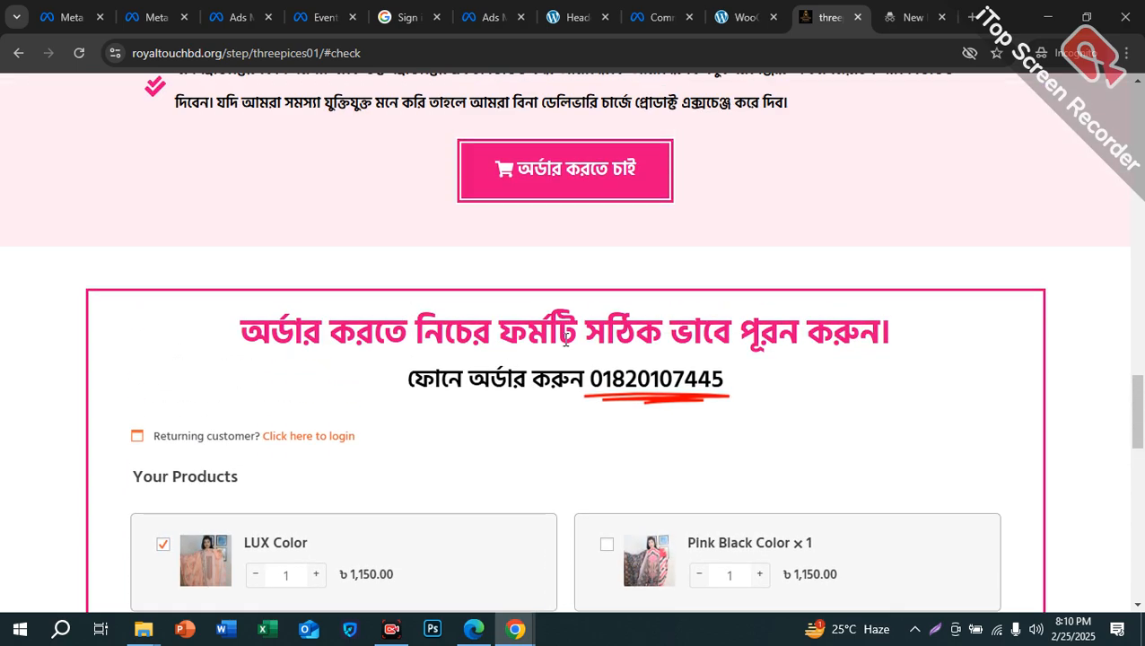
pyautogui.scroll(15, 566, 338)
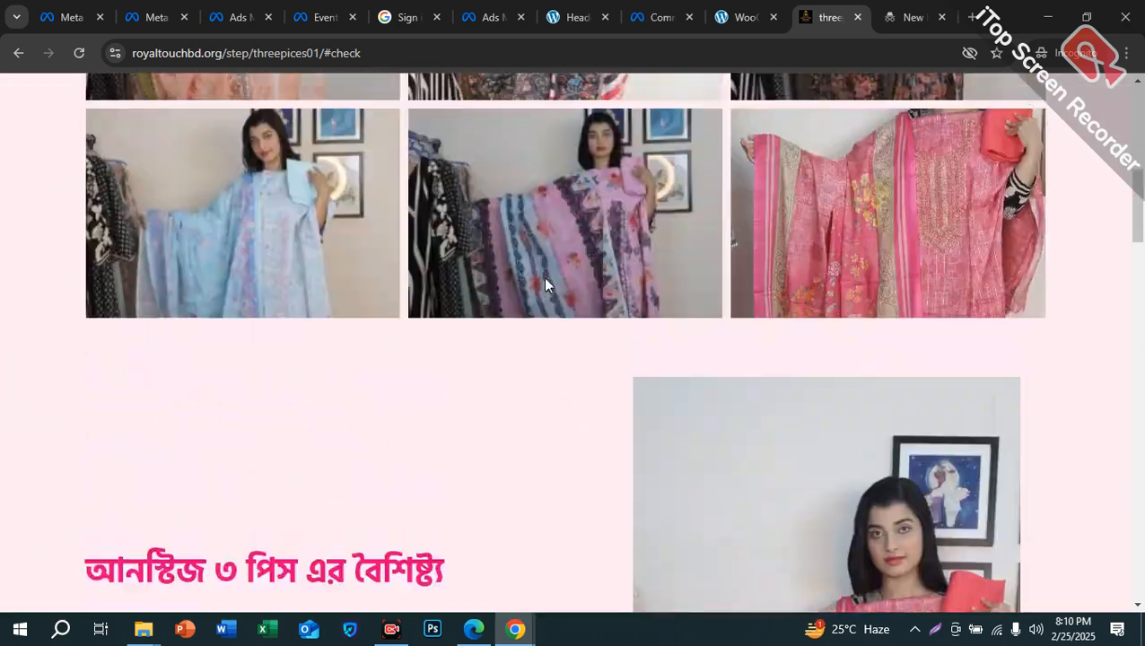
pyautogui.scroll(8, 544, 285)
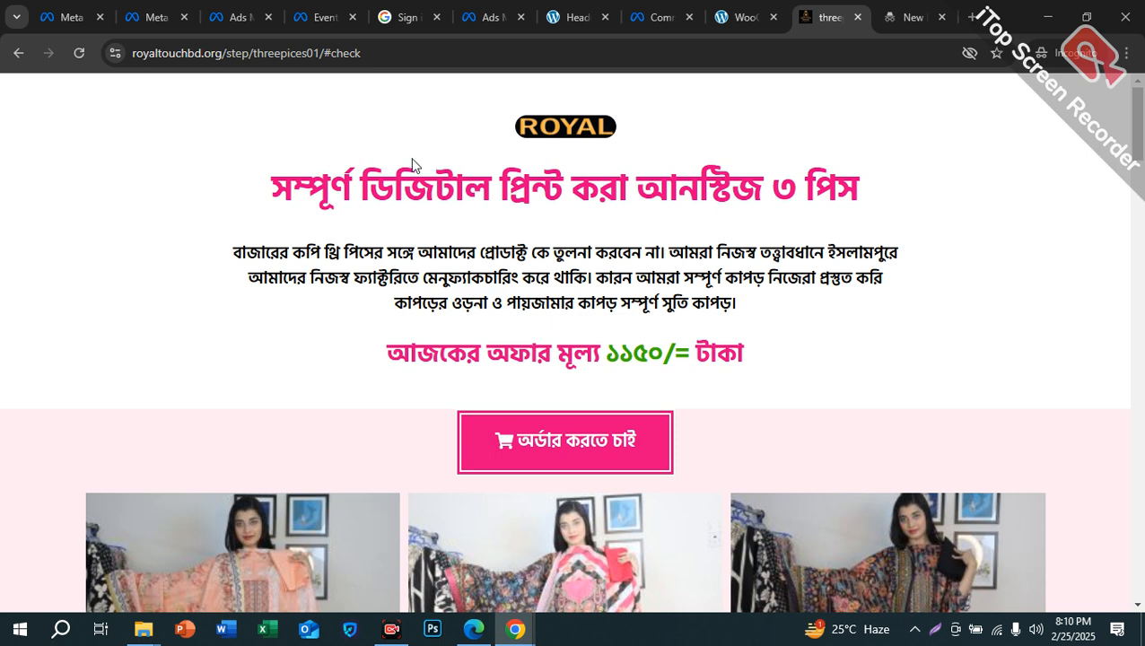
pyautogui.click(370, 53)
pyautogui.click(369, 53)
pyautogui.moveTo(363, 53); pyautogui.dragTo(4, 63)
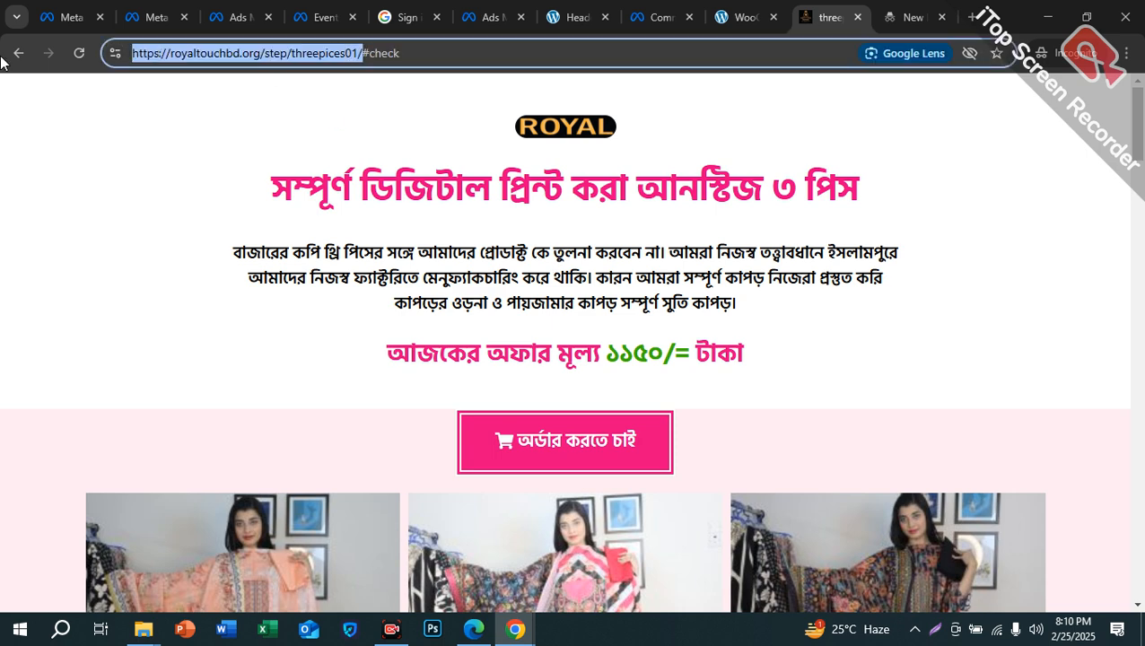
pyautogui.hotkey('ctrl', 'c')
# - Return to the WooCommerce settings page and open the ShopFusion88 storefront from it
pyautogui.click(742, 20)
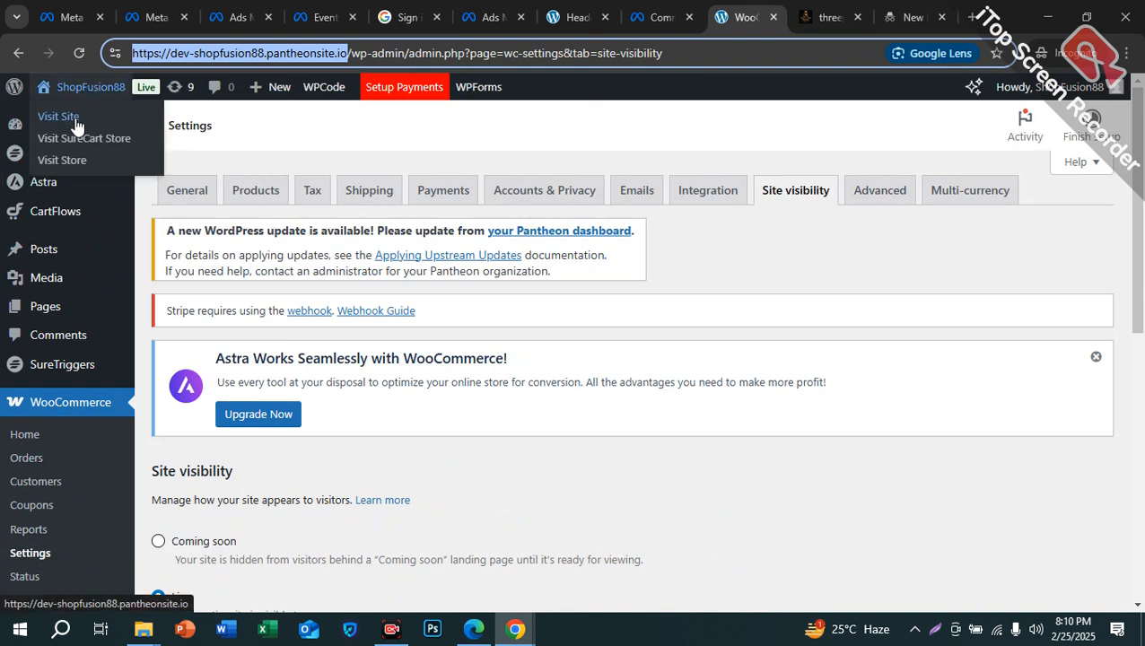
pyautogui.press('Return')
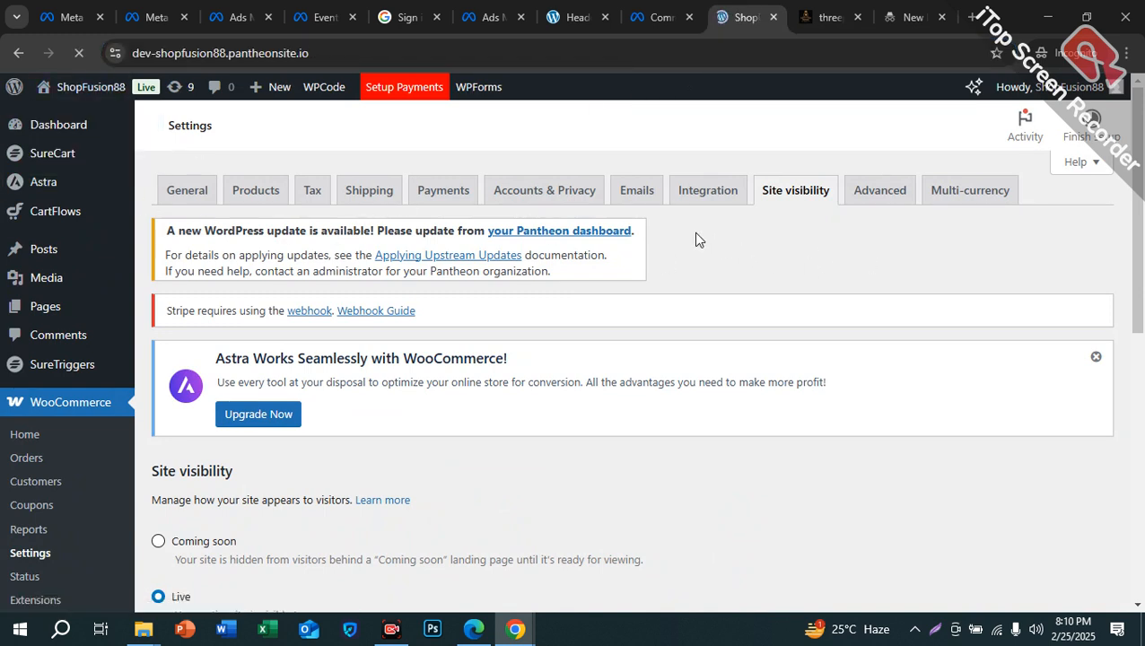
# - Look over the ShopFusion88 storefront home page and open its Contact Us page
pyautogui.scroll(-20, 454, 444)
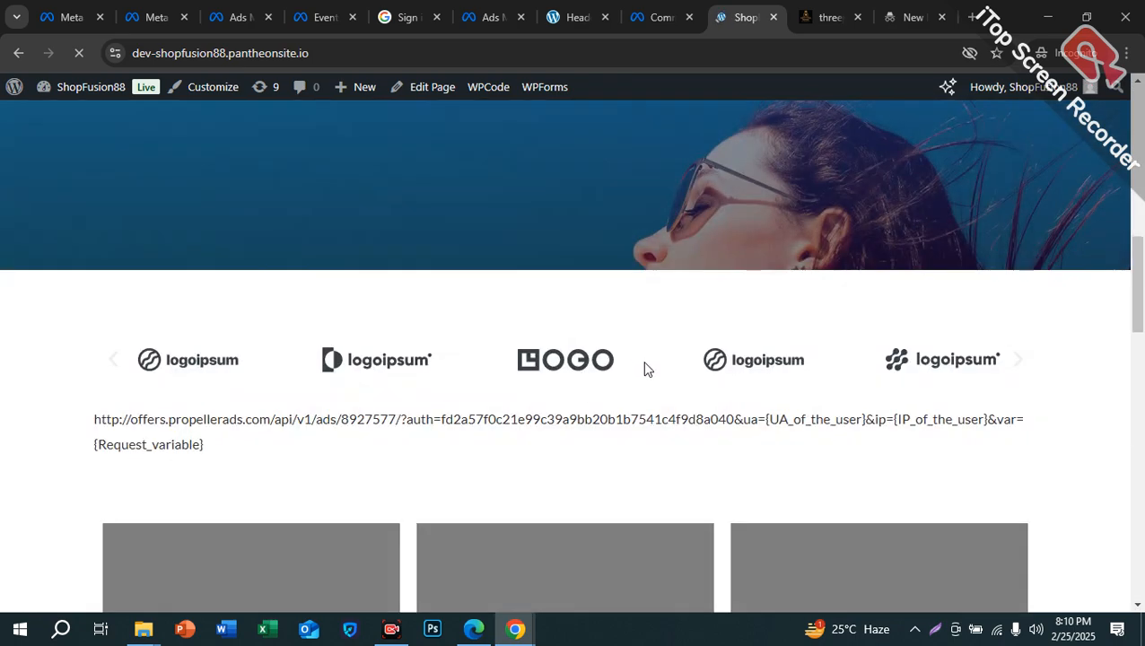
pyautogui.scroll(20, 363, 353)
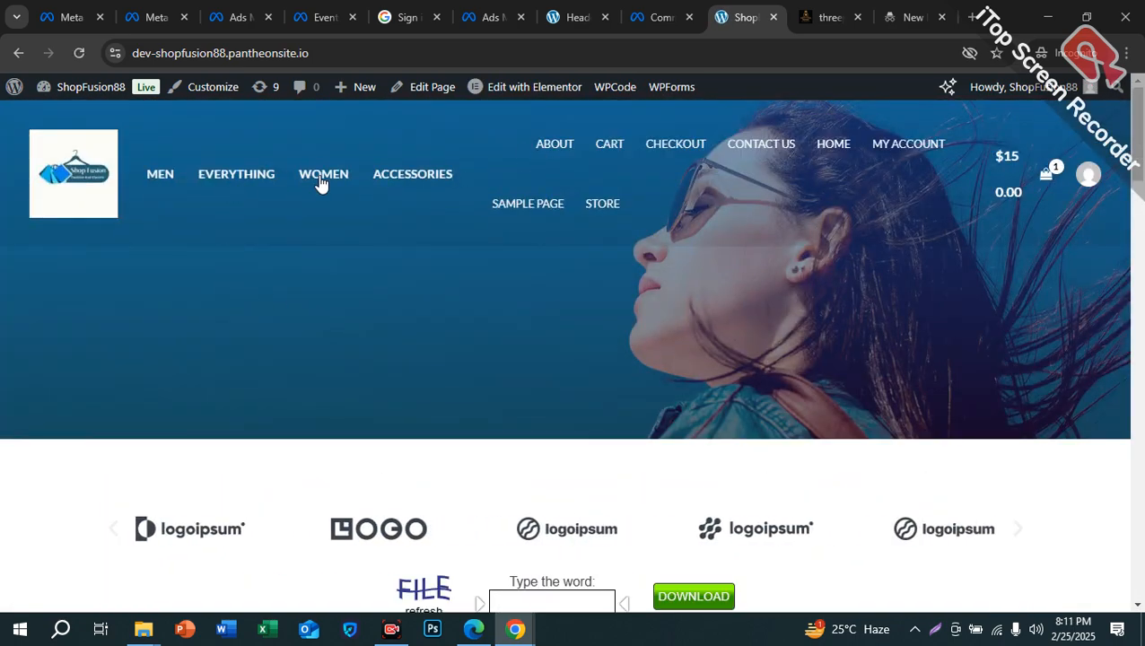
pyautogui.click(669, 144)
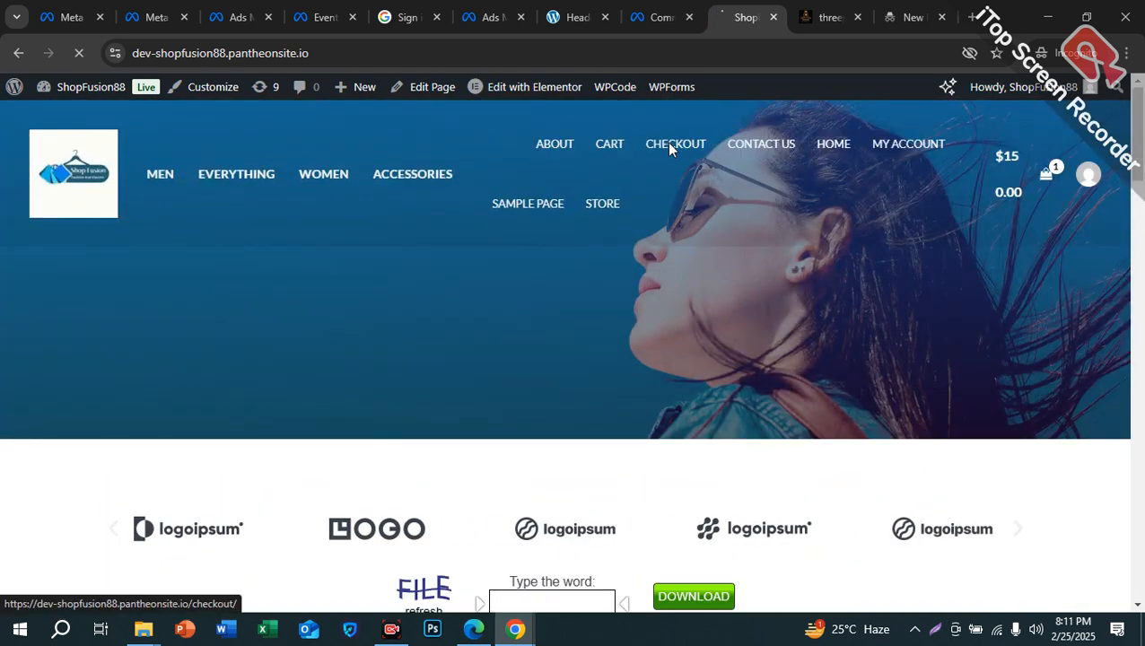
pyautogui.click(758, 145)
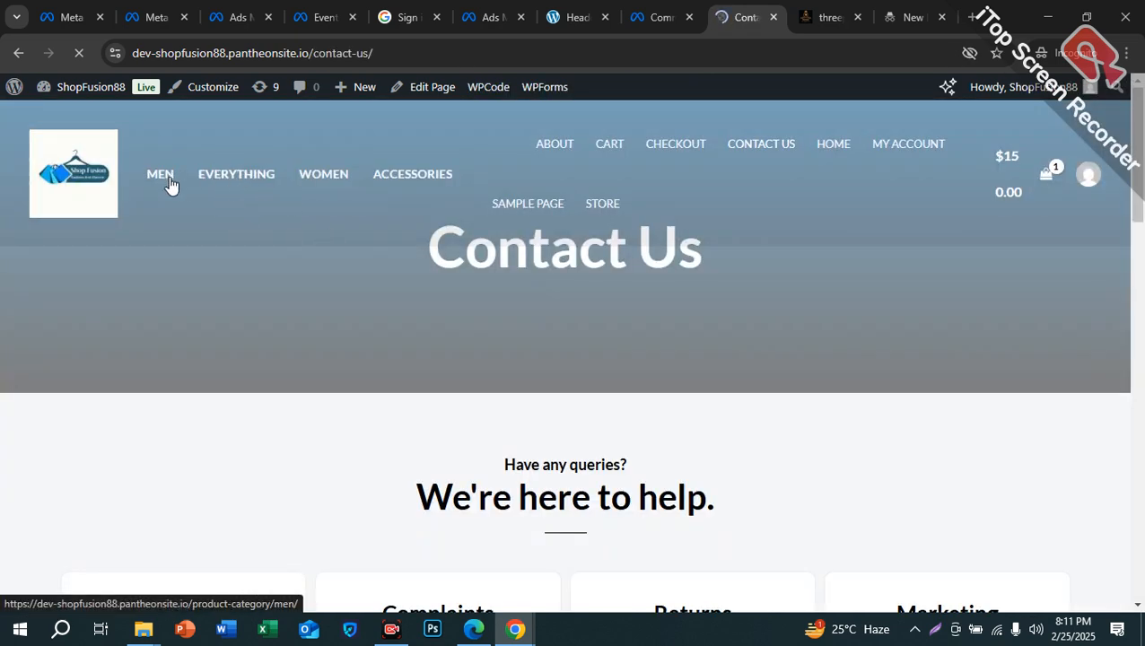
# - Add the Black Hoodie from the Men category to the cart and view the cart
pyautogui.click(165, 182)
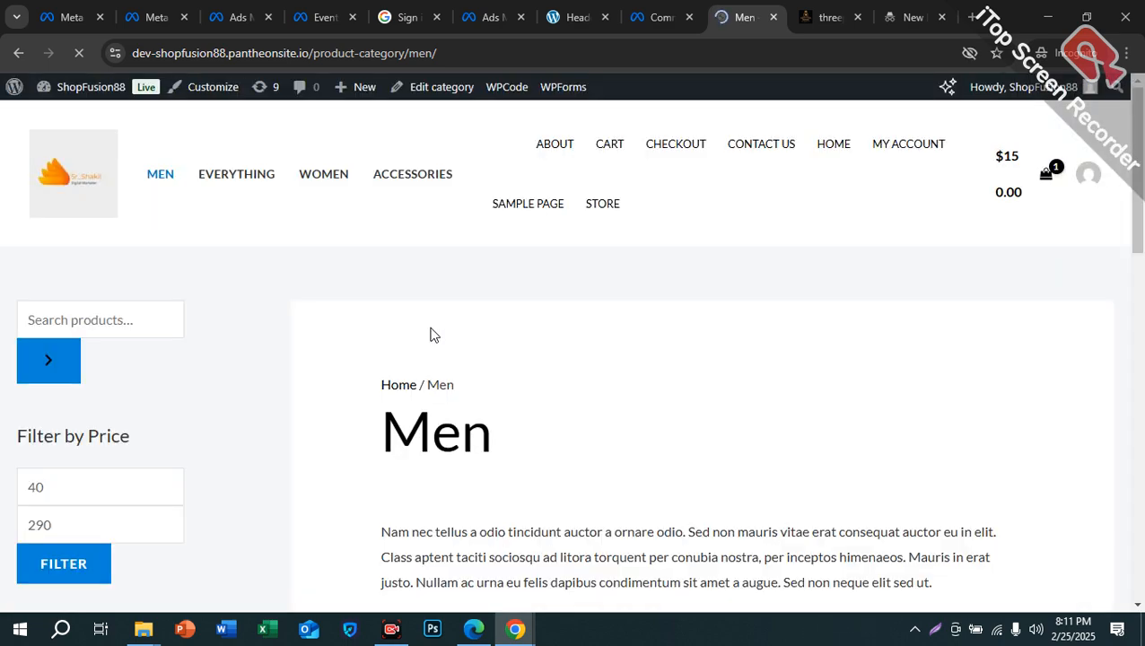
pyautogui.scroll(-6, 430, 334)
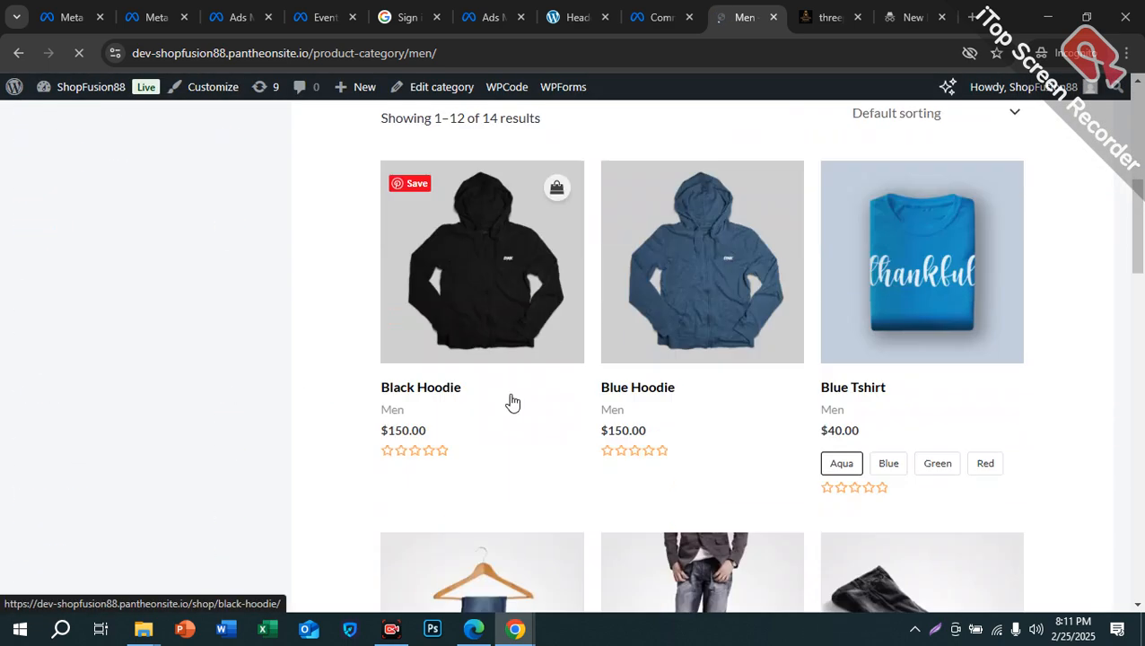
pyautogui.click(482, 327)
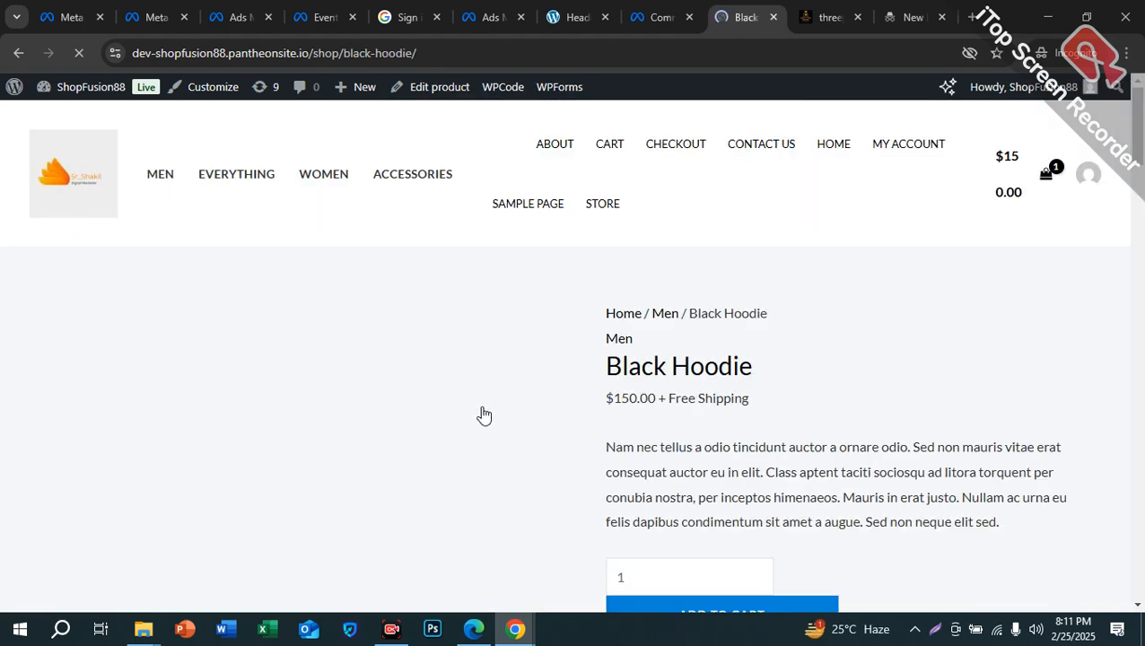
pyautogui.scroll(-3, 684, 467)
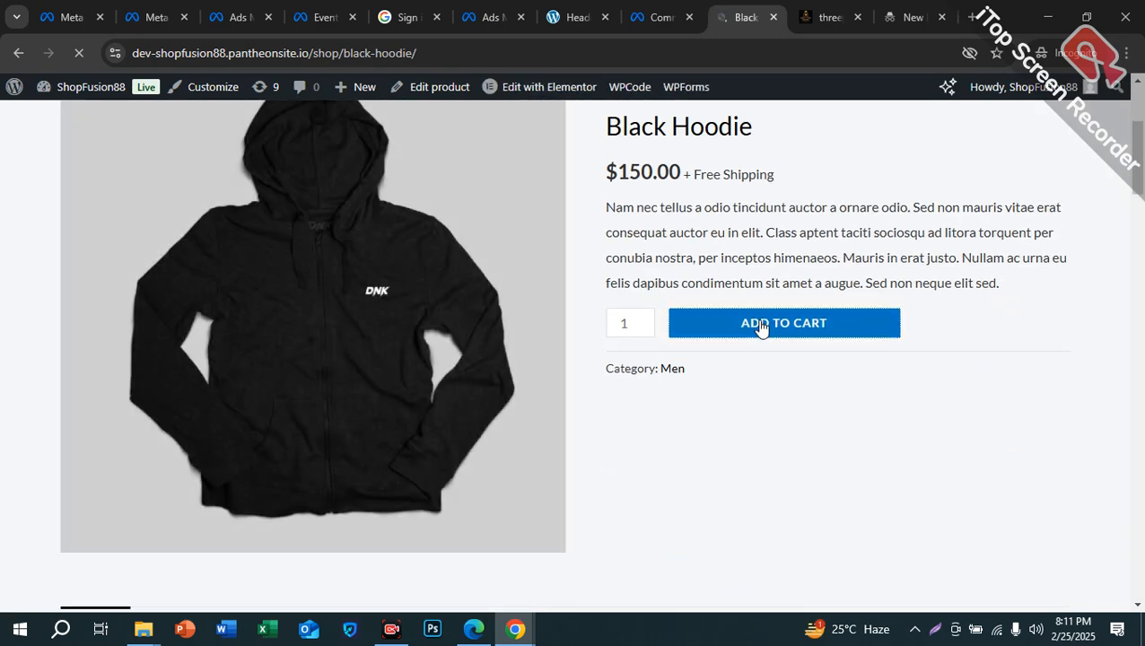
pyautogui.click(760, 325)
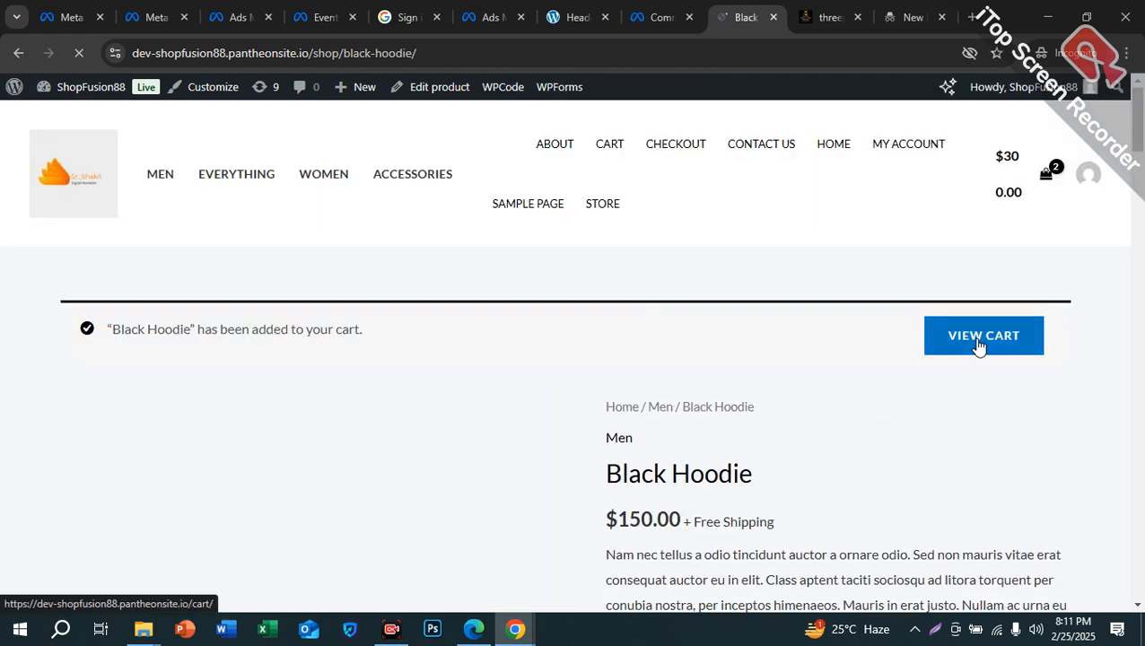
pyautogui.click(960, 355)
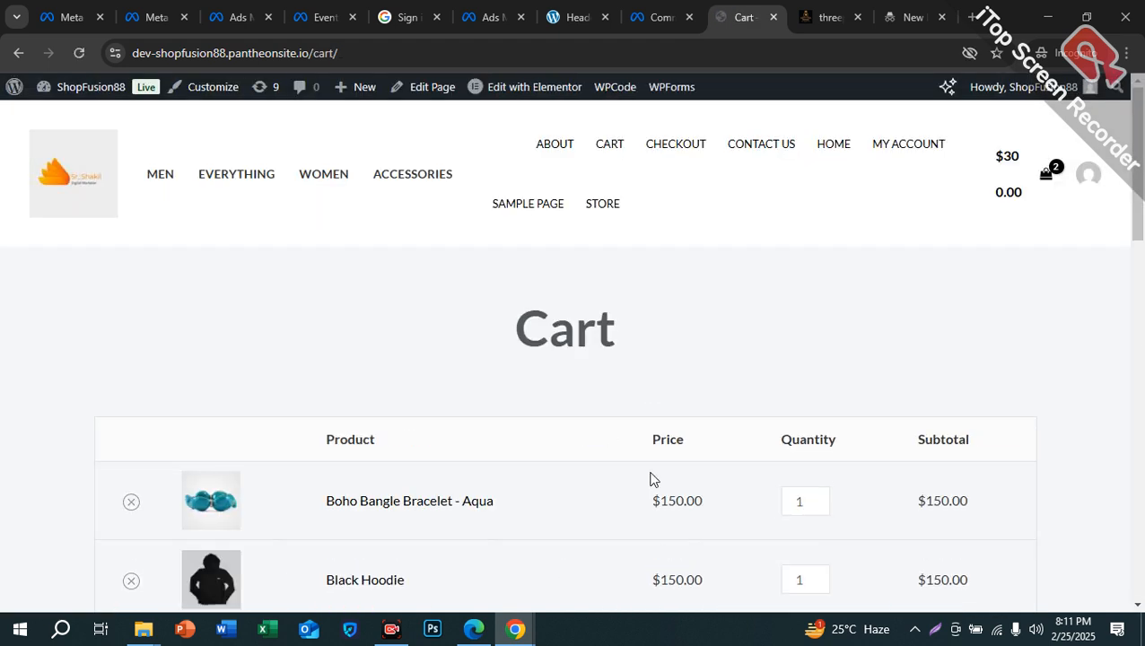
pyautogui.scroll(-6, 650, 484)
pyautogui.scroll(5, 621, 480)
pyautogui.click(804, 15)
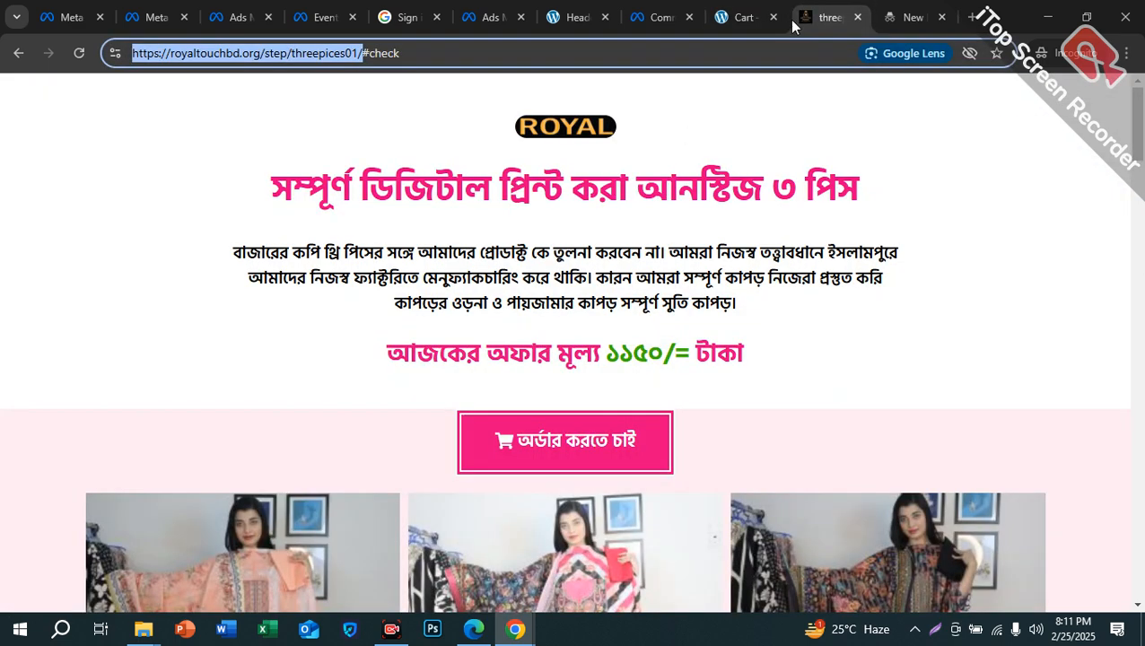
pyautogui.hotkey('ctrl', 'x')
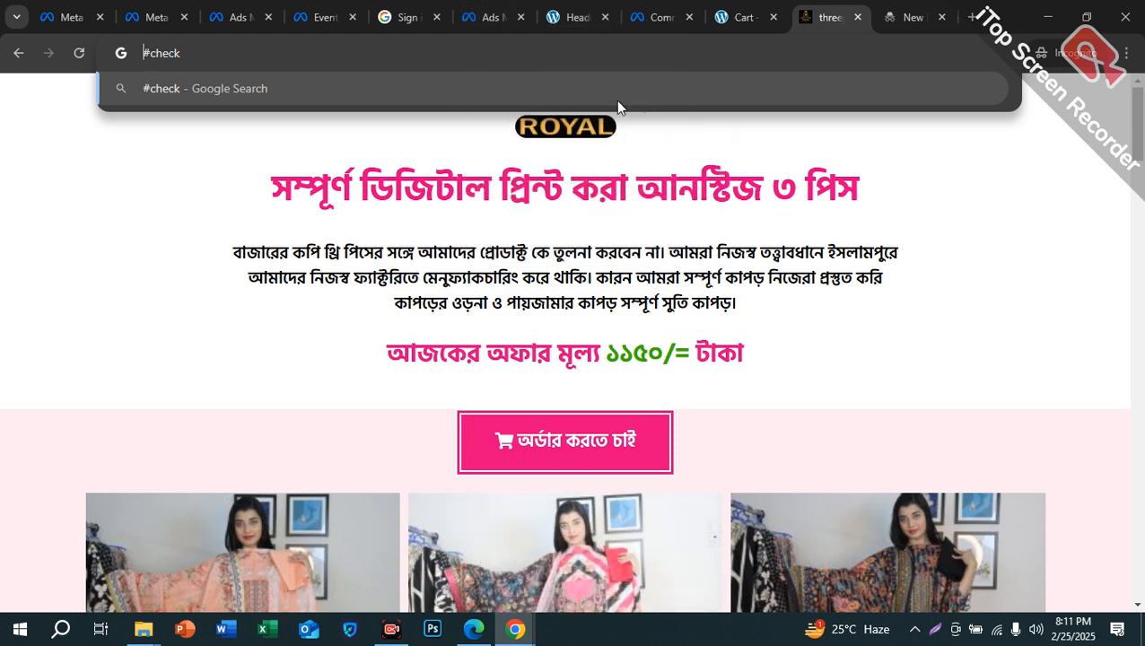
pyautogui.click(224, 19)
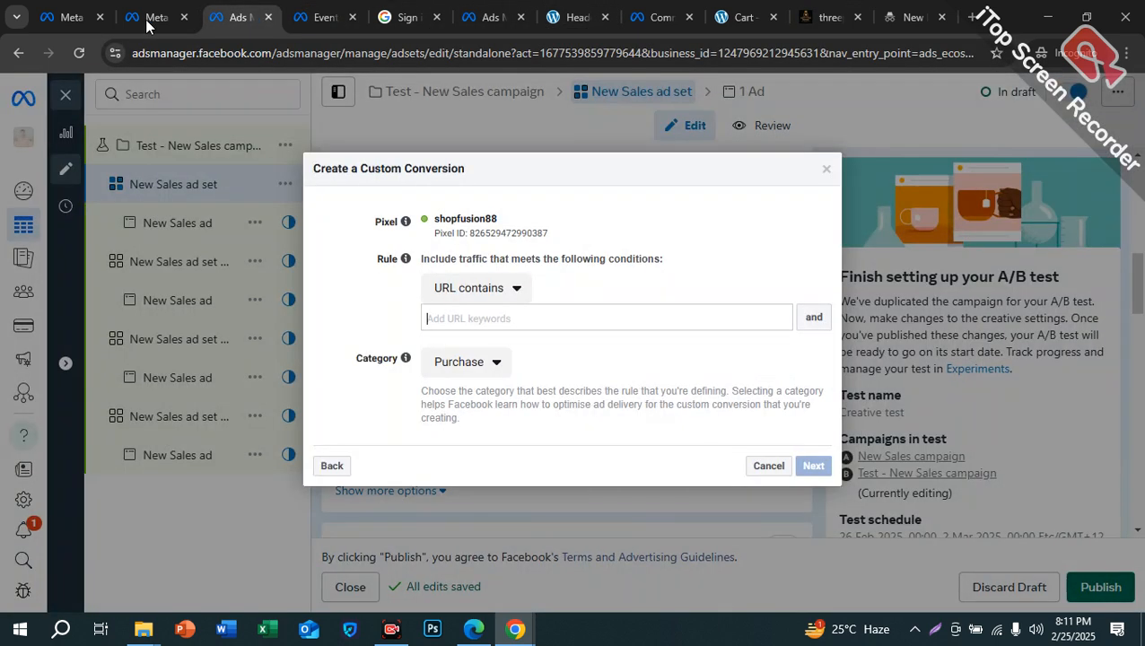
pyautogui.click(146, 19)
pyautogui.click(318, 17)
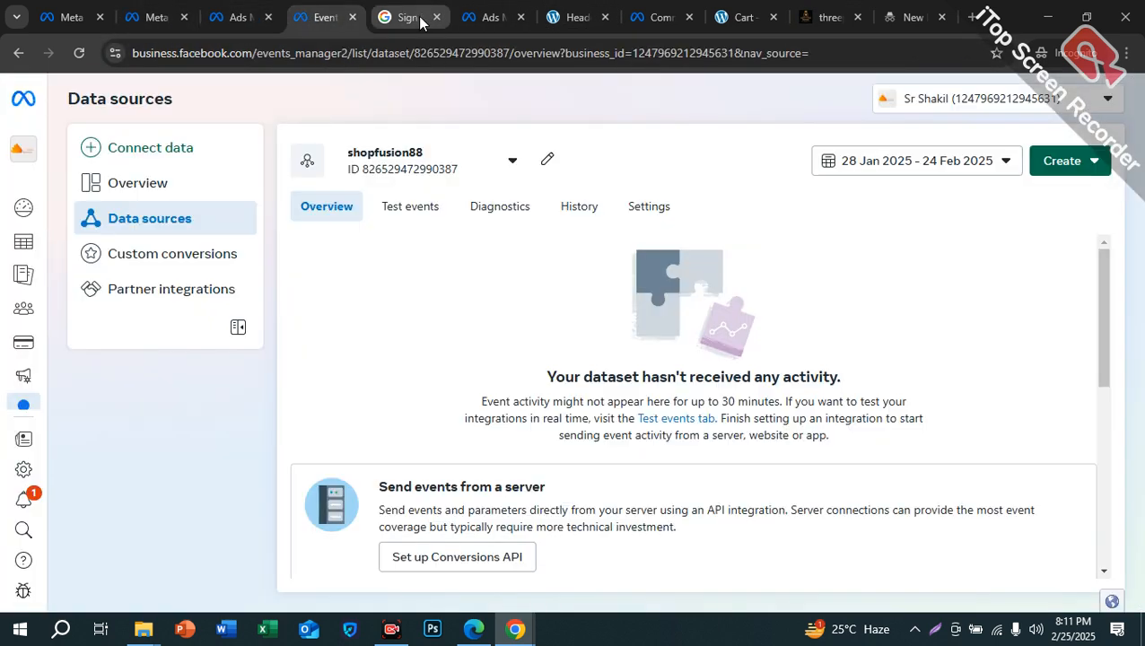
pyautogui.click(491, 17)
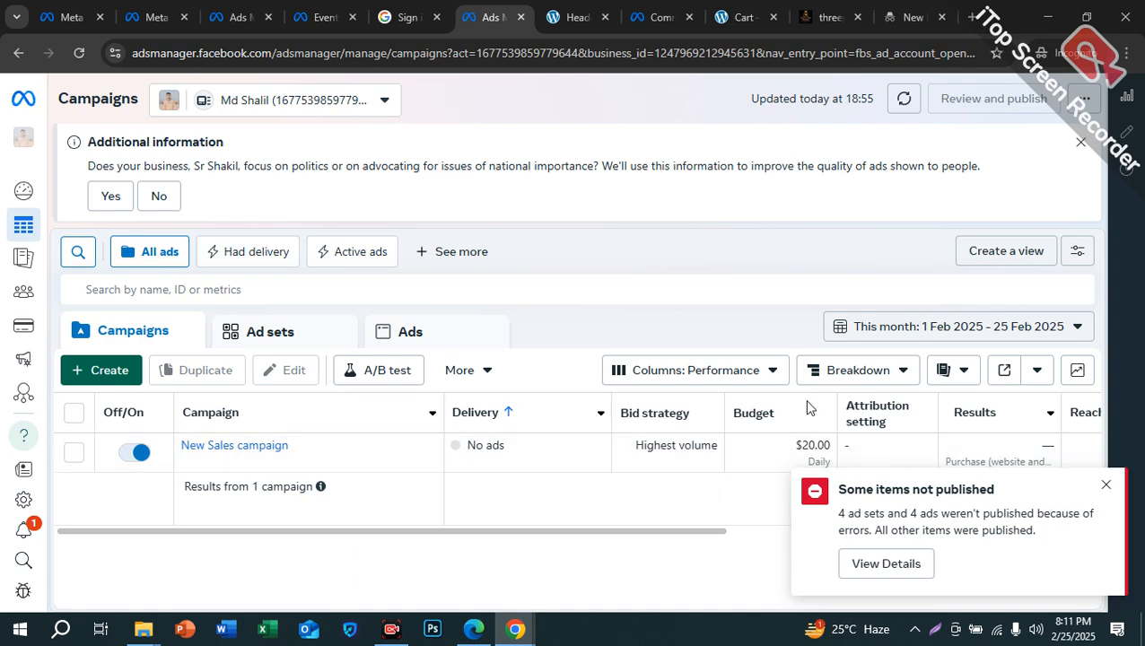
pyautogui.click(551, 19)
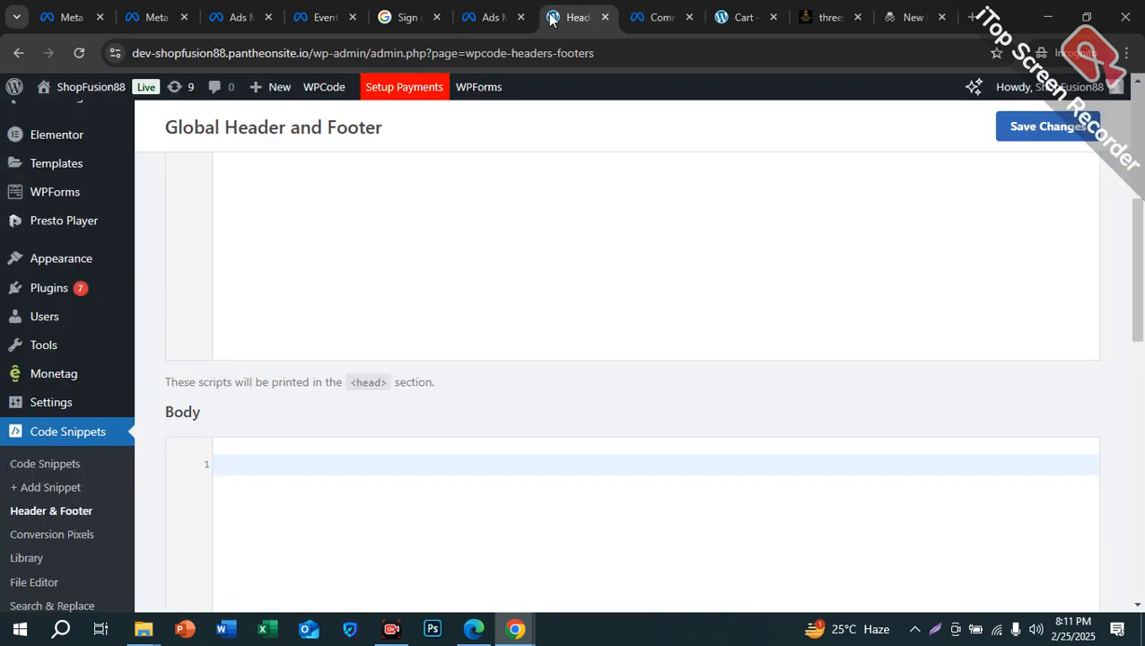
pyautogui.click(633, 20)
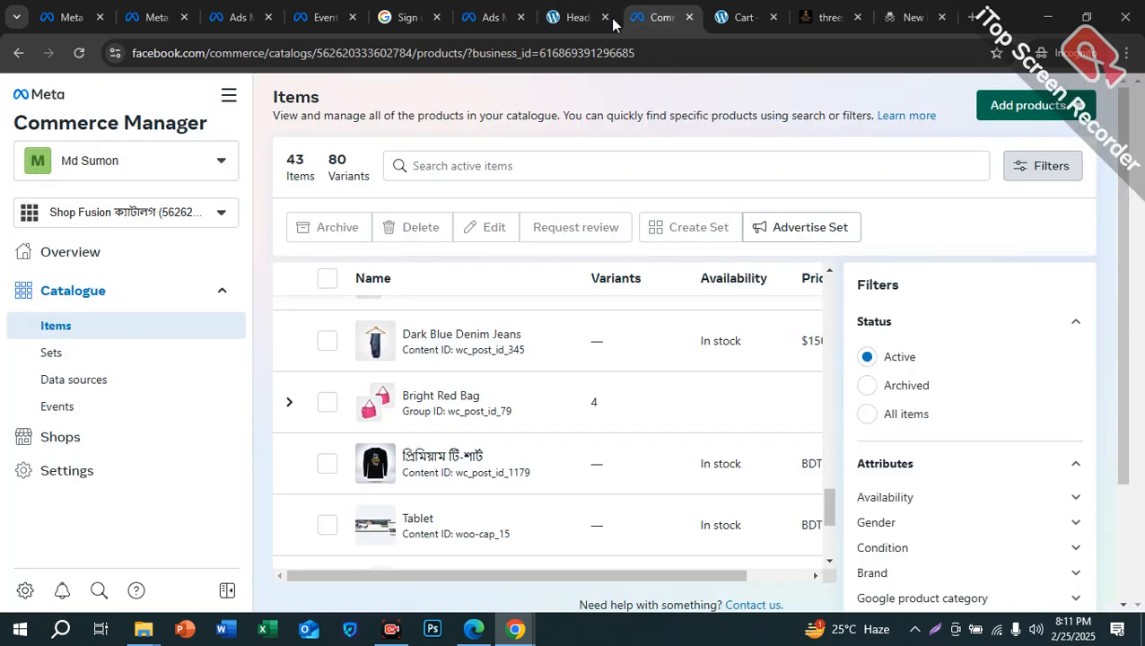
pyautogui.click(725, 18)
pyautogui.click(811, 19)
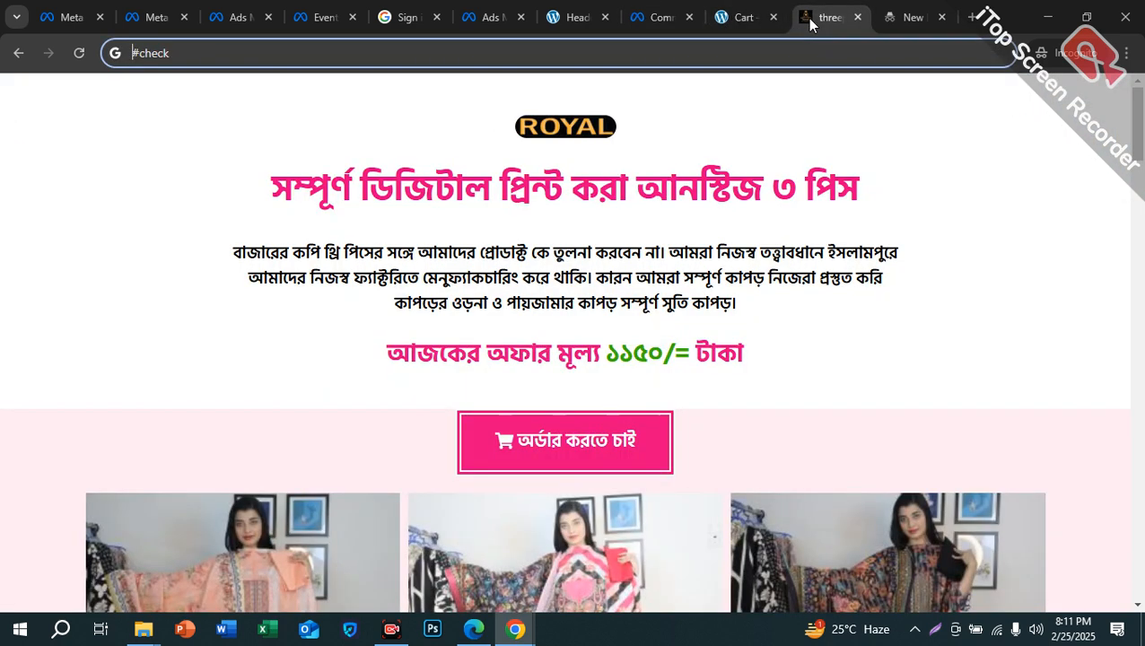
pyautogui.click(660, 18)
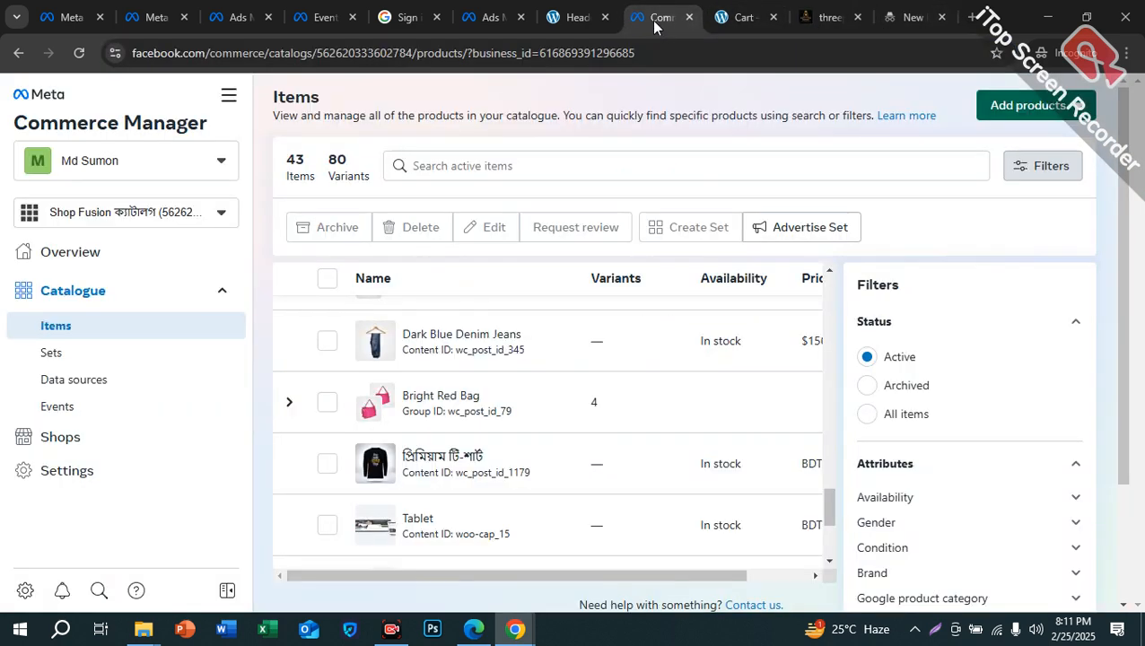
pyautogui.click(565, 18)
pyautogui.click(489, 18)
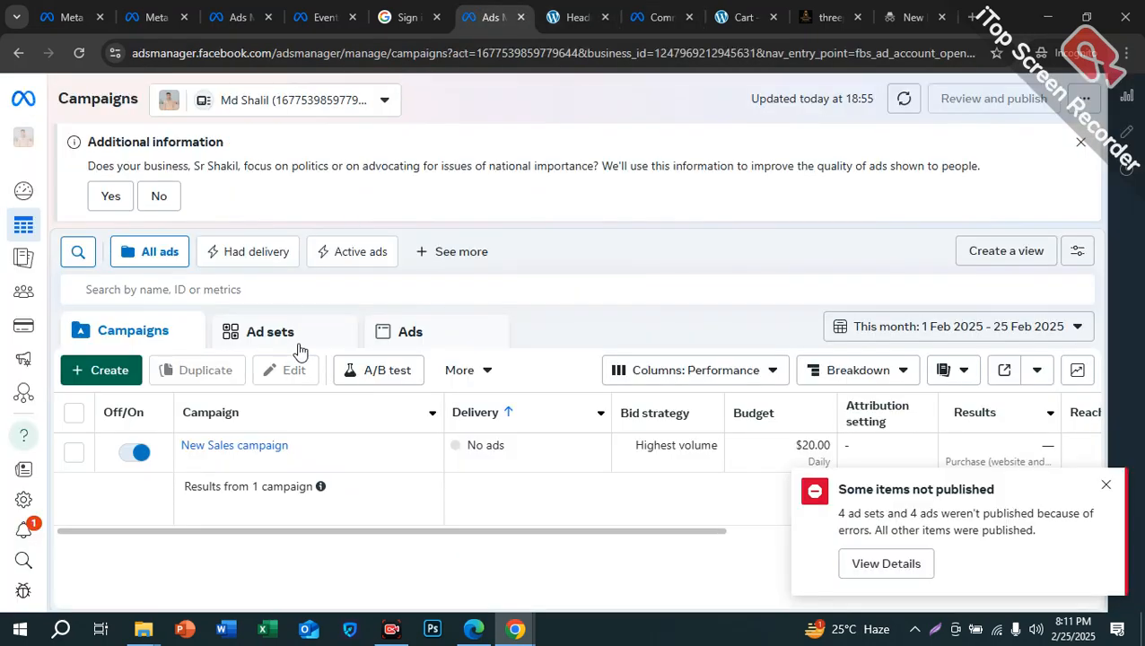
# - Close the Google sign-in page and return to the Create a Custom Conversion dialog in Ads Manager
pyautogui.click(437, 18)
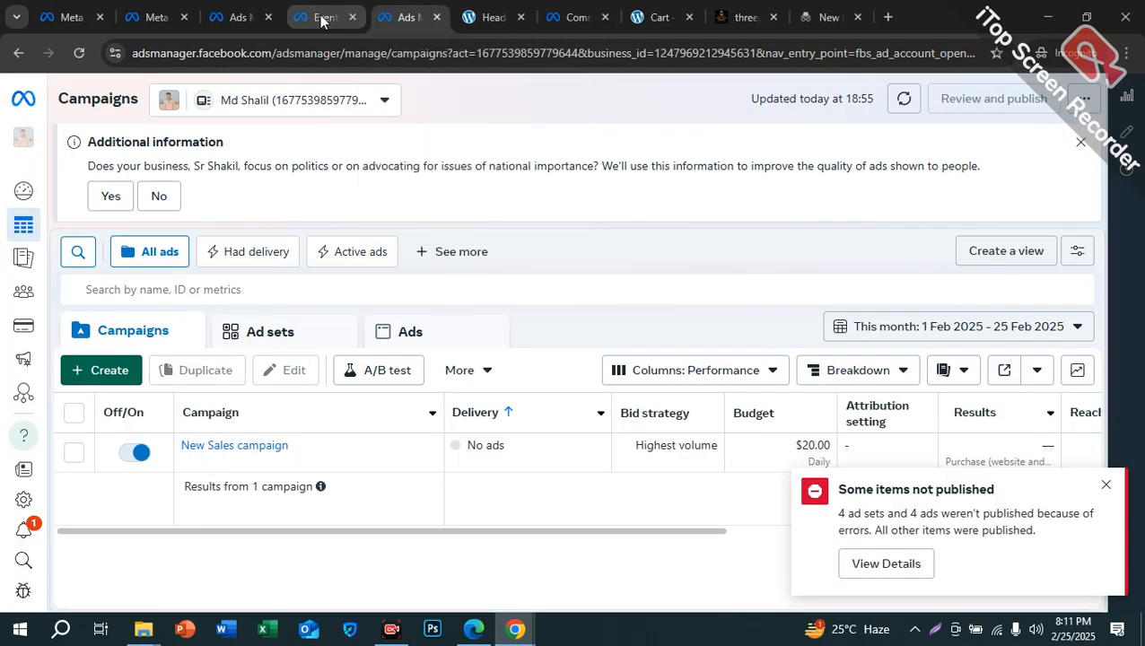
pyautogui.click(321, 20)
pyautogui.click(229, 19)
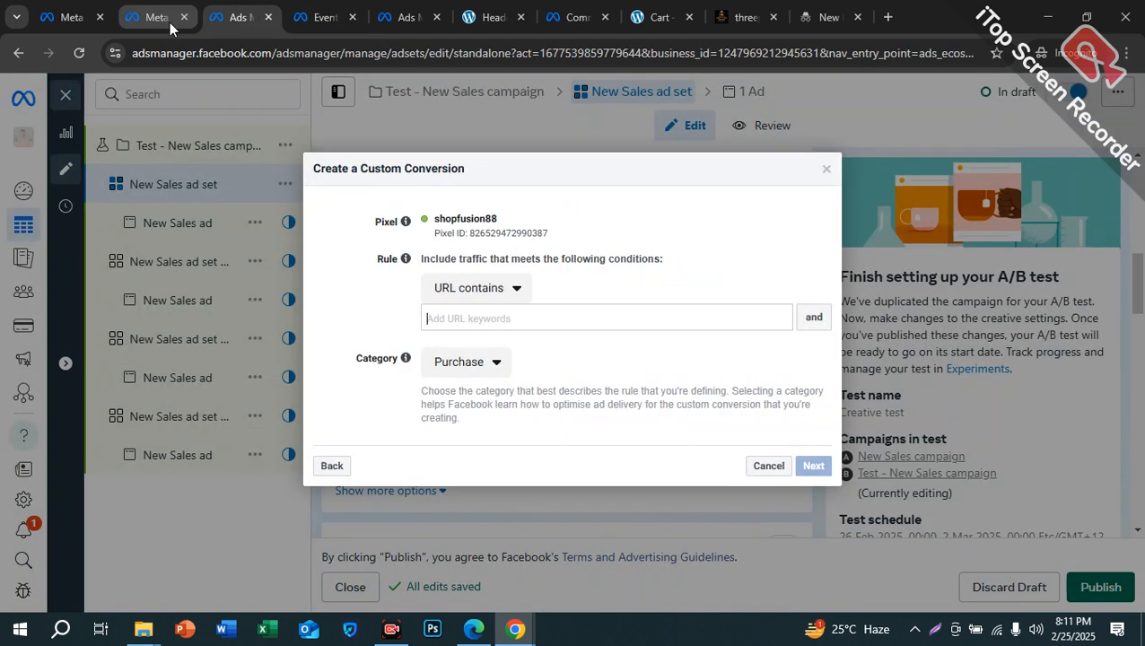
pyautogui.click(153, 20)
pyautogui.click(224, 18)
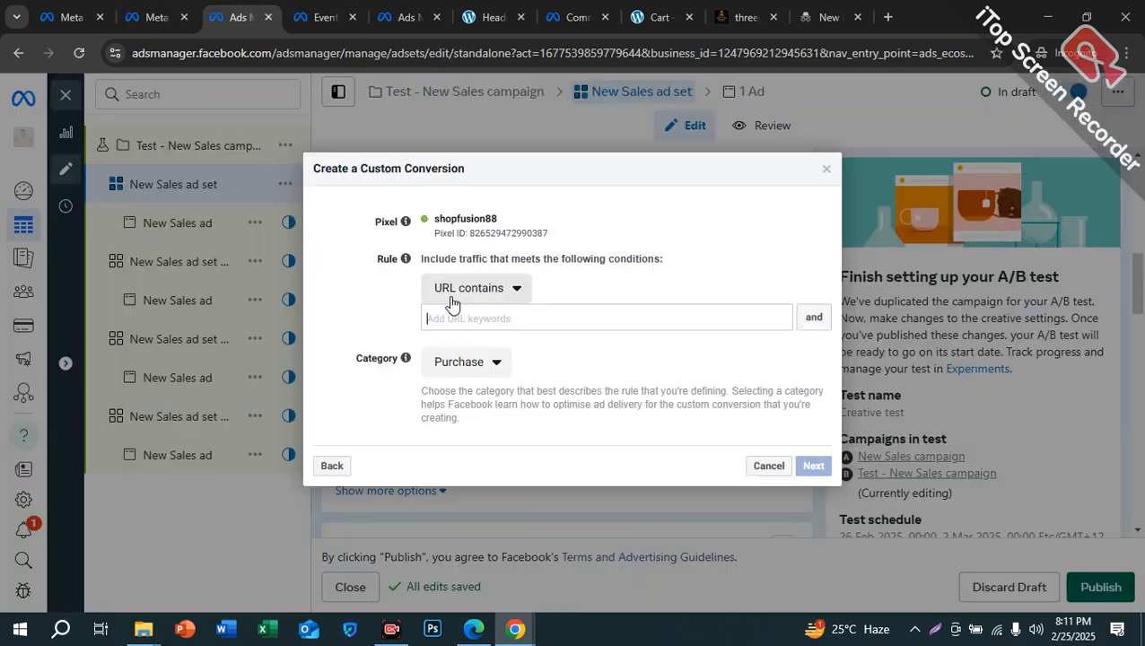
pyautogui.click(491, 319)
pyautogui.hotkey('ctrl', 'v')
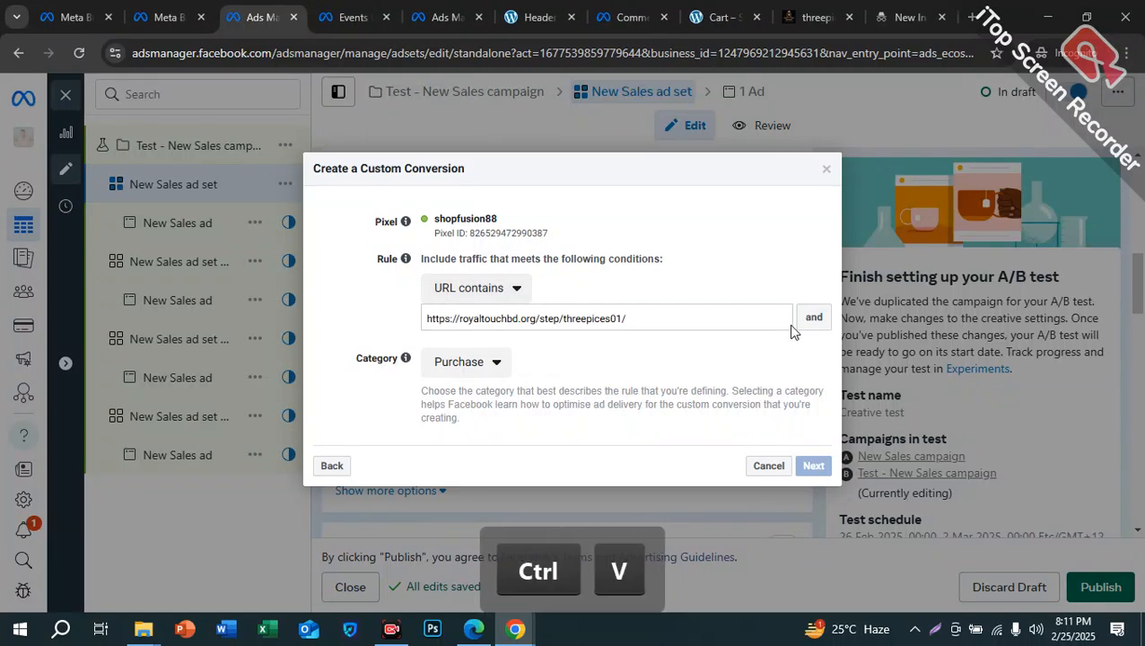
pyautogui.click(812, 317)
pyautogui.click(681, 317)
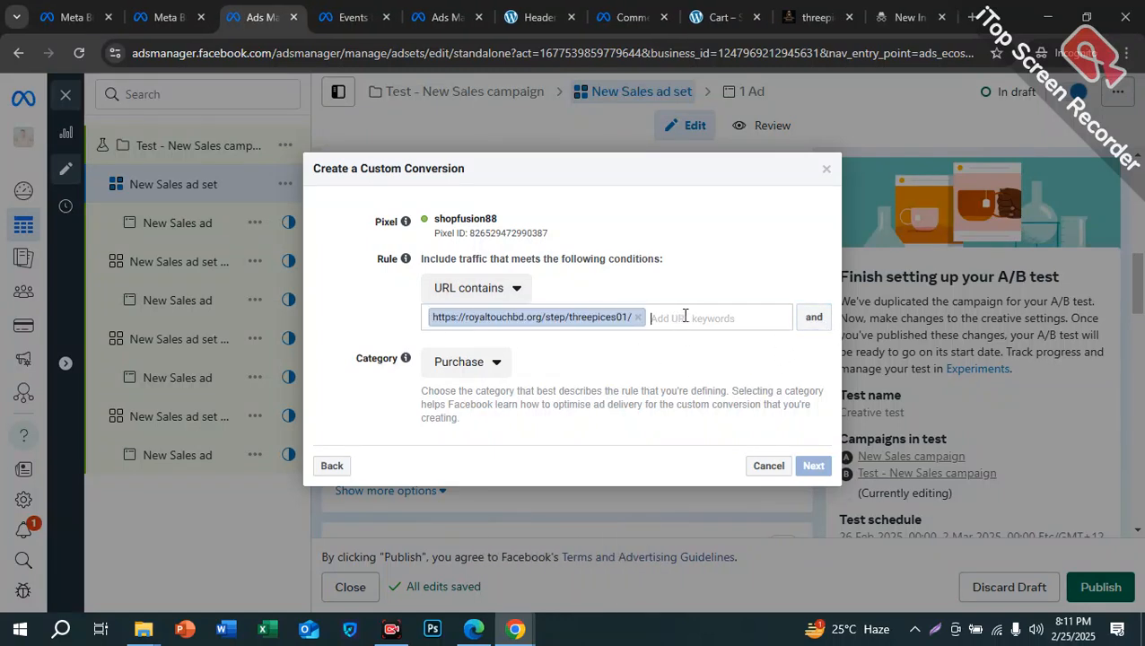
pyautogui.click(638, 317)
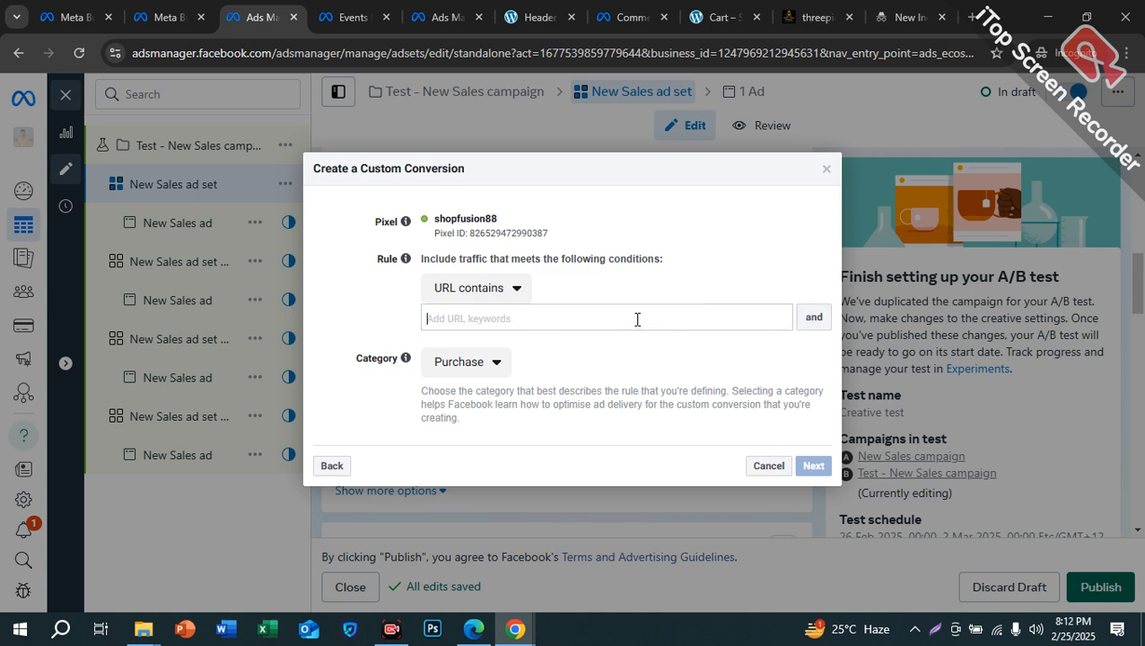
pyautogui.hotkey('ctrl', 'v')
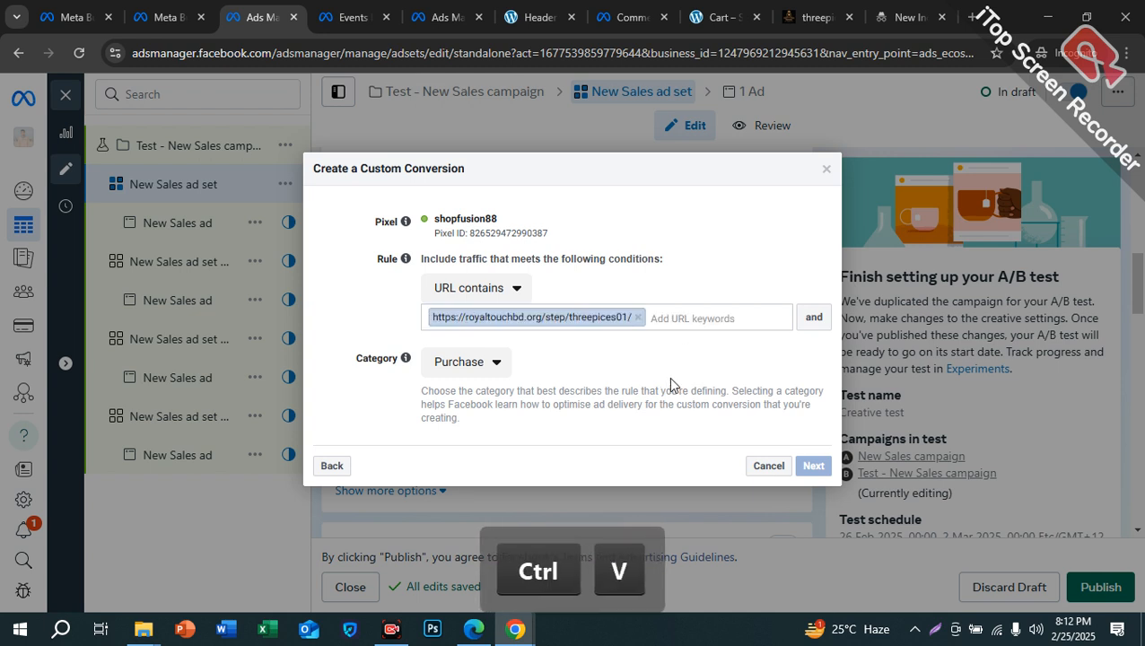
# - Set the custom conversion rule's condition to Event and remove its royaltouchbd.org URL keyword
pyautogui.click(472, 289)
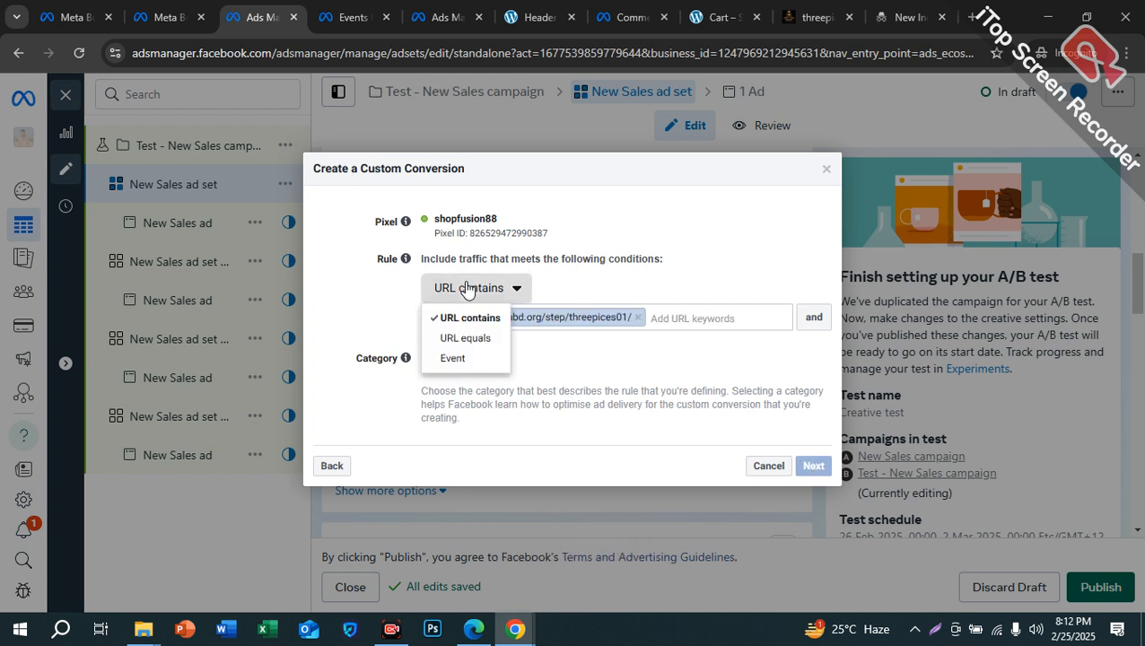
pyautogui.click(453, 358)
pyautogui.click(681, 326)
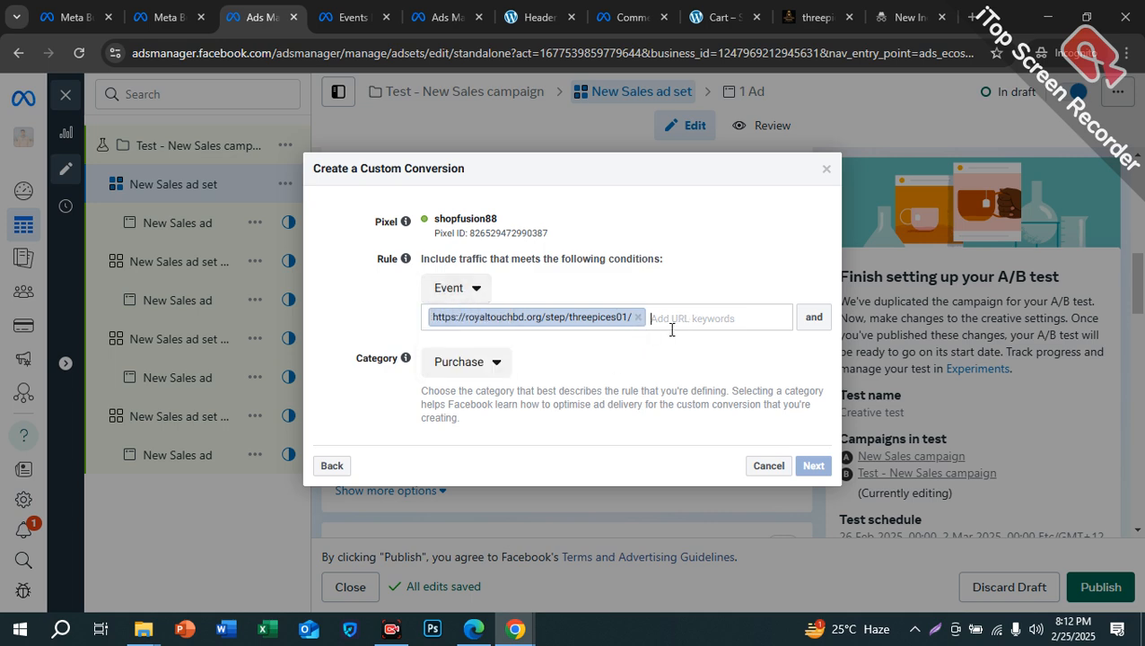
pyautogui.click(473, 363)
pyautogui.click(485, 363)
pyautogui.click(661, 321)
pyautogui.click(637, 319)
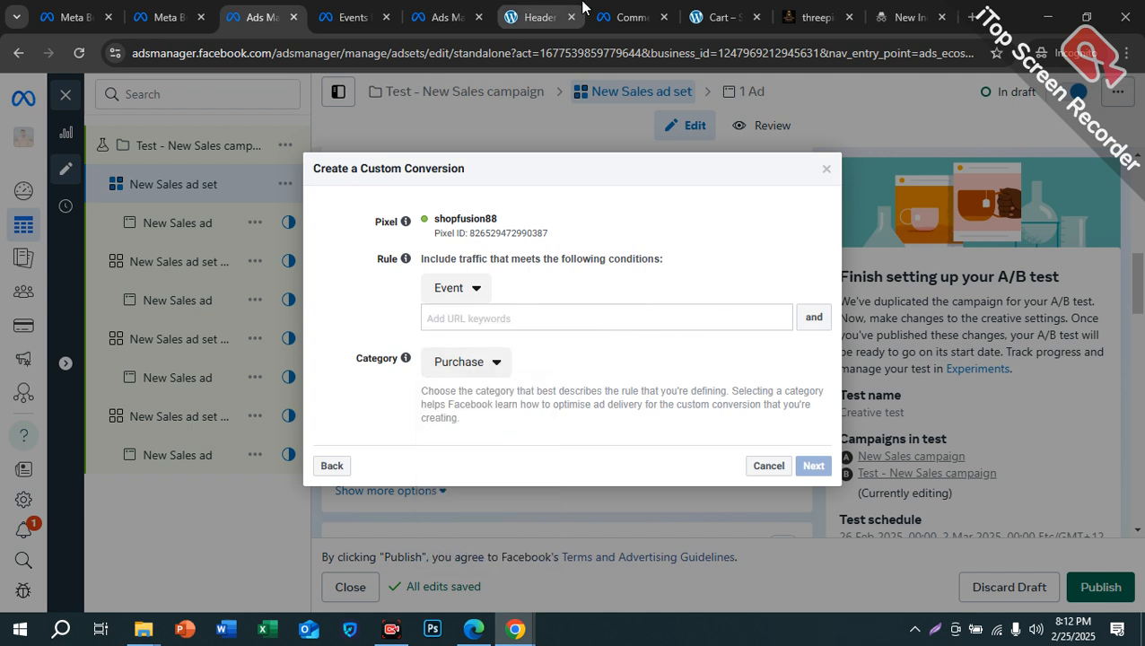
pyautogui.click(536, 18)
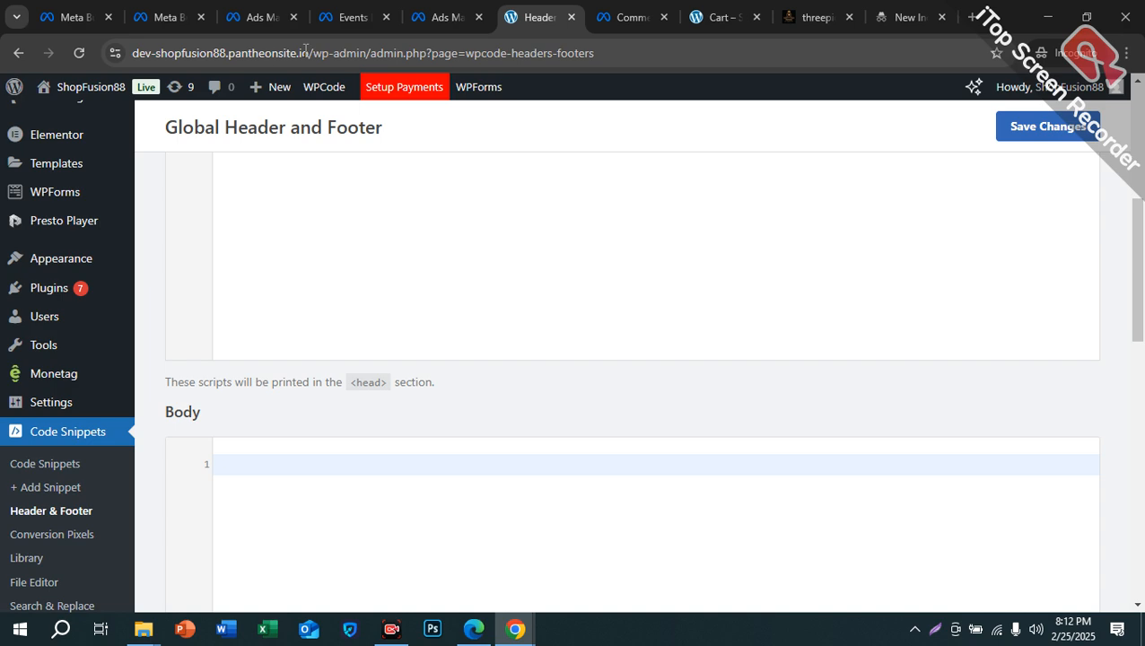
pyautogui.moveTo(305, 51); pyautogui.dragTo(89, 56)
pyautogui.hotkey('ctrl', 'c')
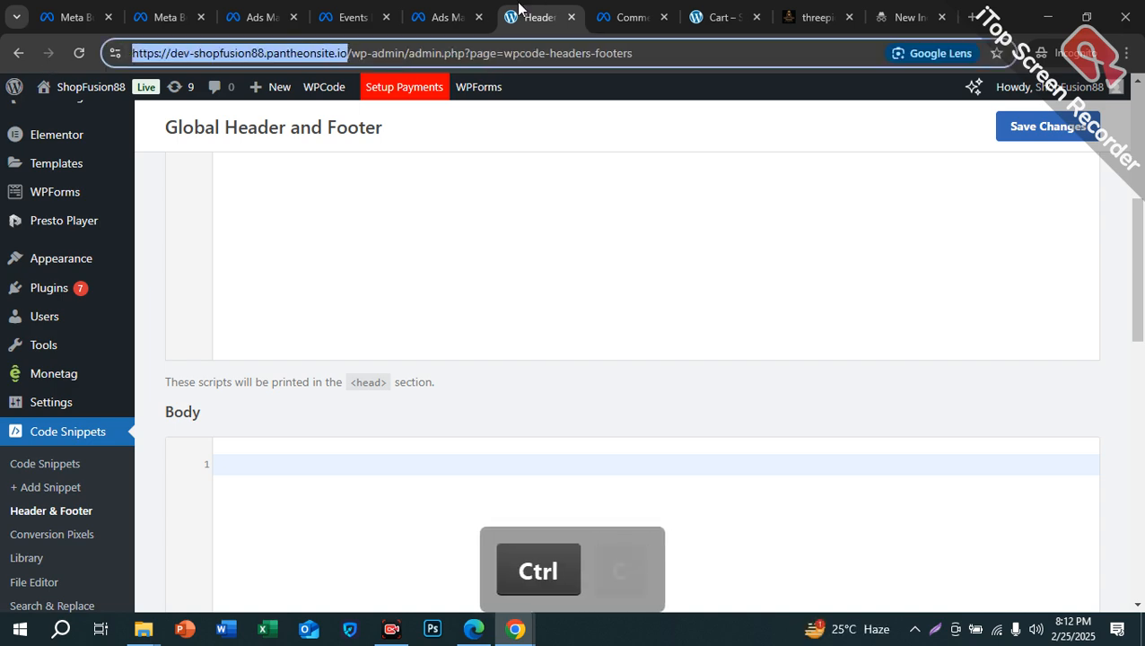
pyautogui.hotkey('ctrl', 'c')
pyautogui.click(431, 18)
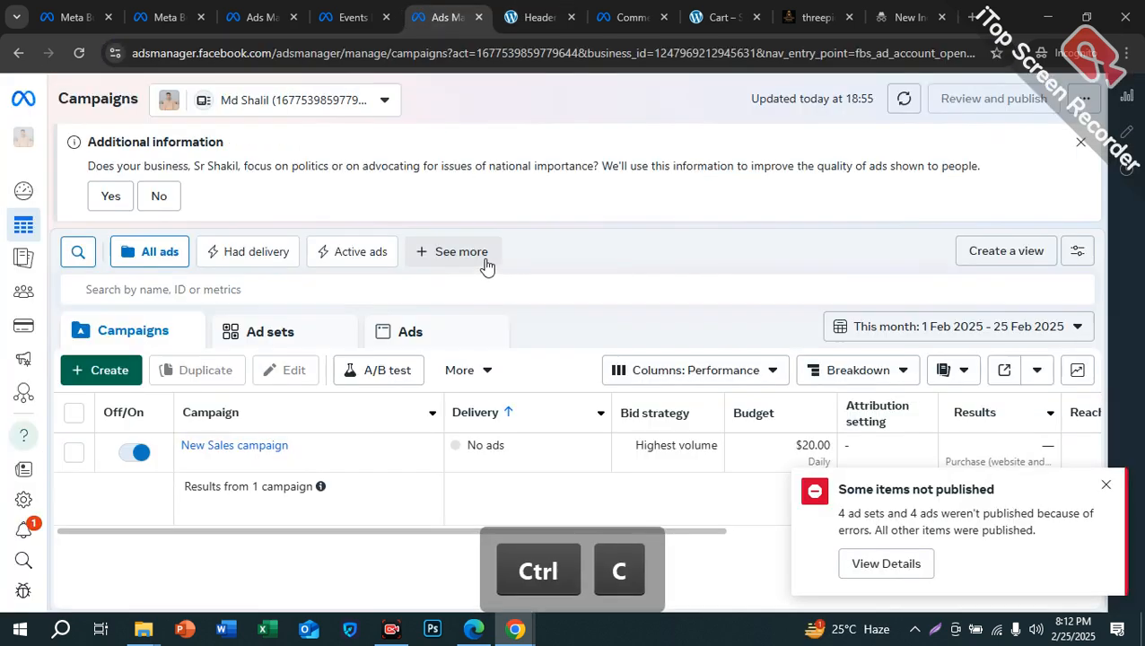
pyautogui.click(605, 12)
pyautogui.click(723, 18)
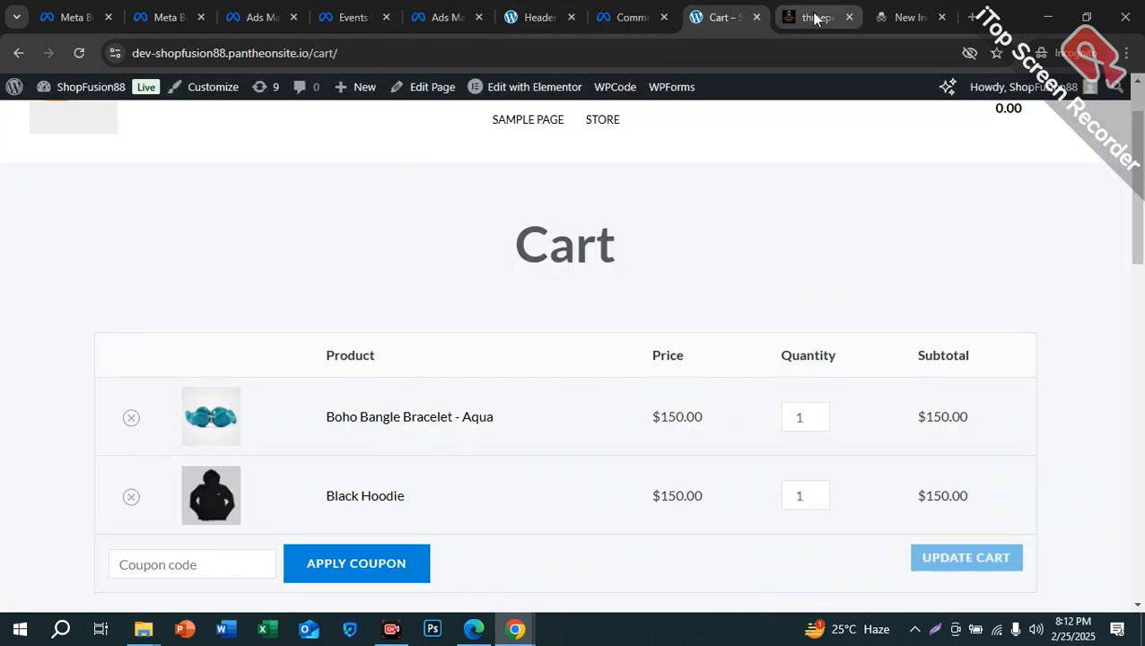
pyautogui.click(814, 18)
pyautogui.click(440, 18)
pyautogui.click(352, 18)
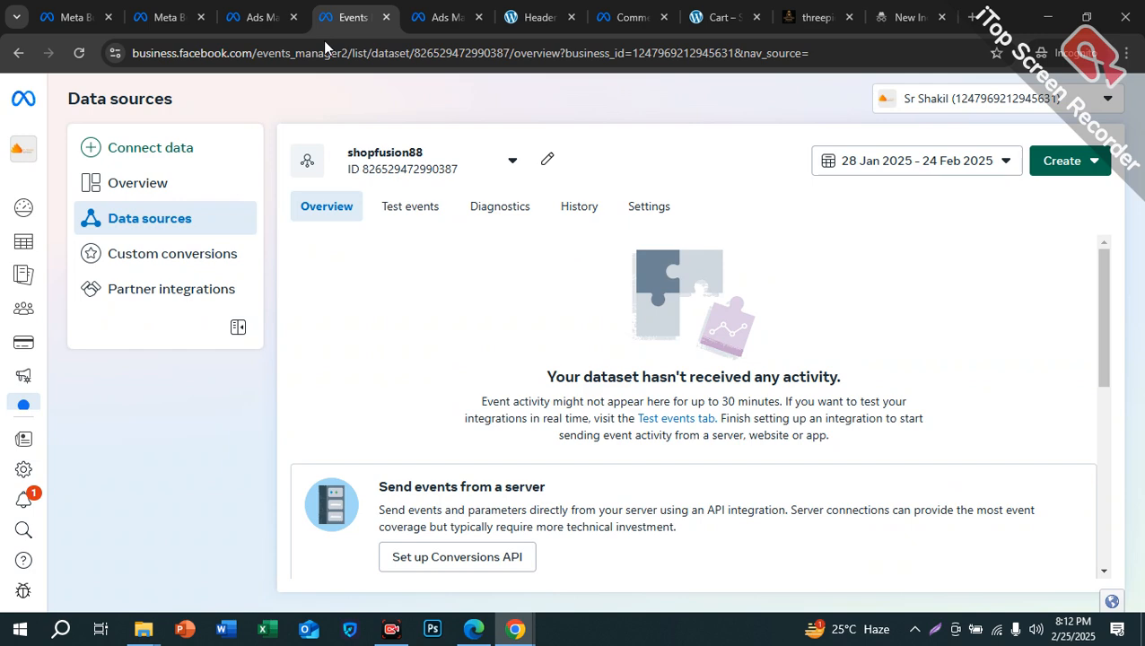
pyautogui.click(254, 18)
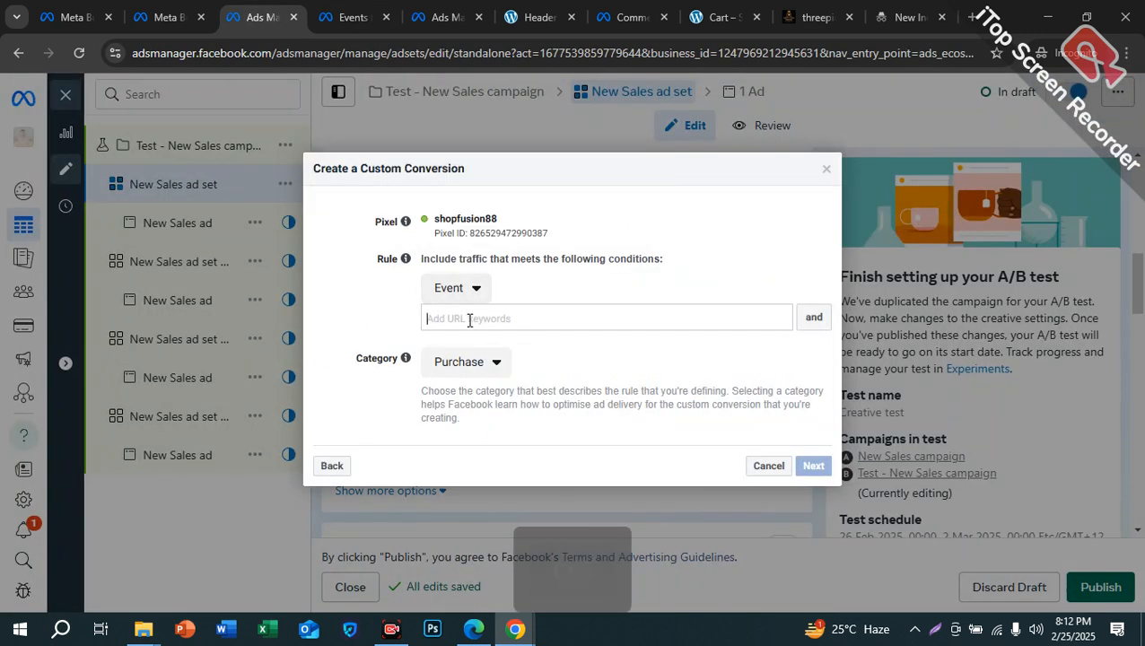
pyautogui.hotkey('ctrl', 'v')
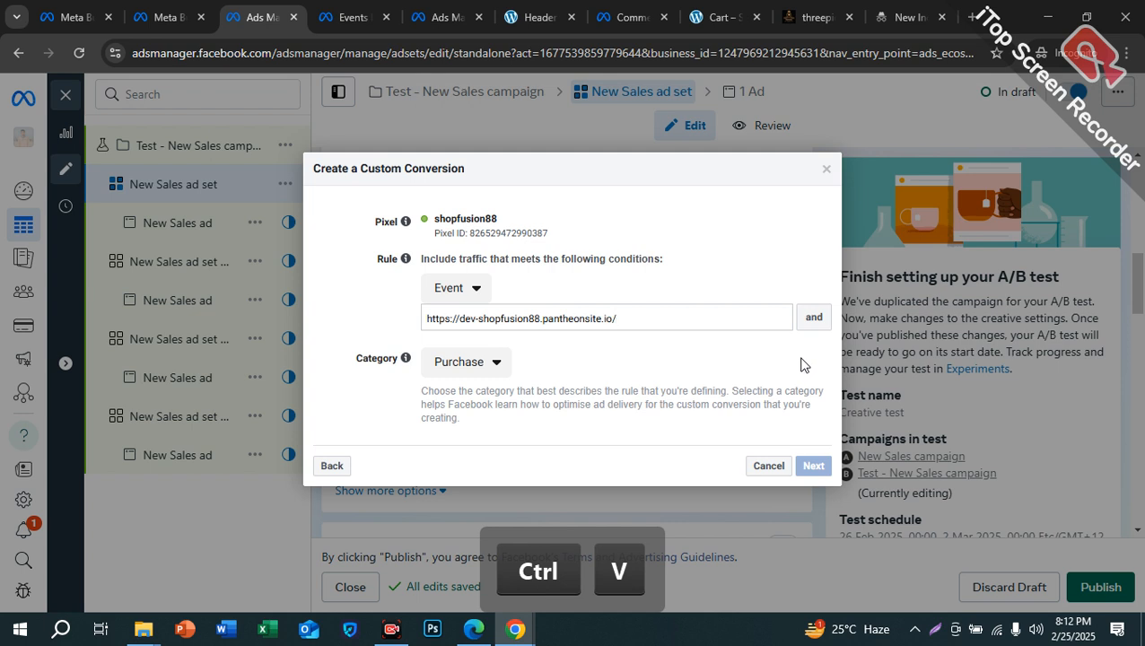
pyautogui.click(810, 467)
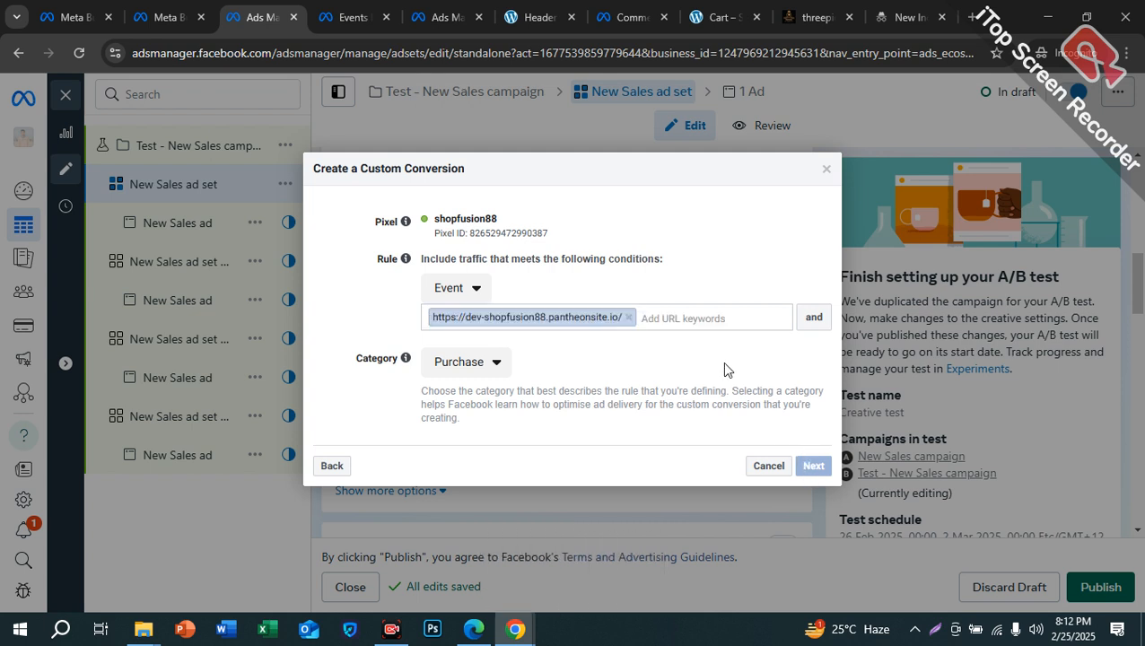
pyautogui.click(627, 321)
pyautogui.hotkey('ctrl', 'v')
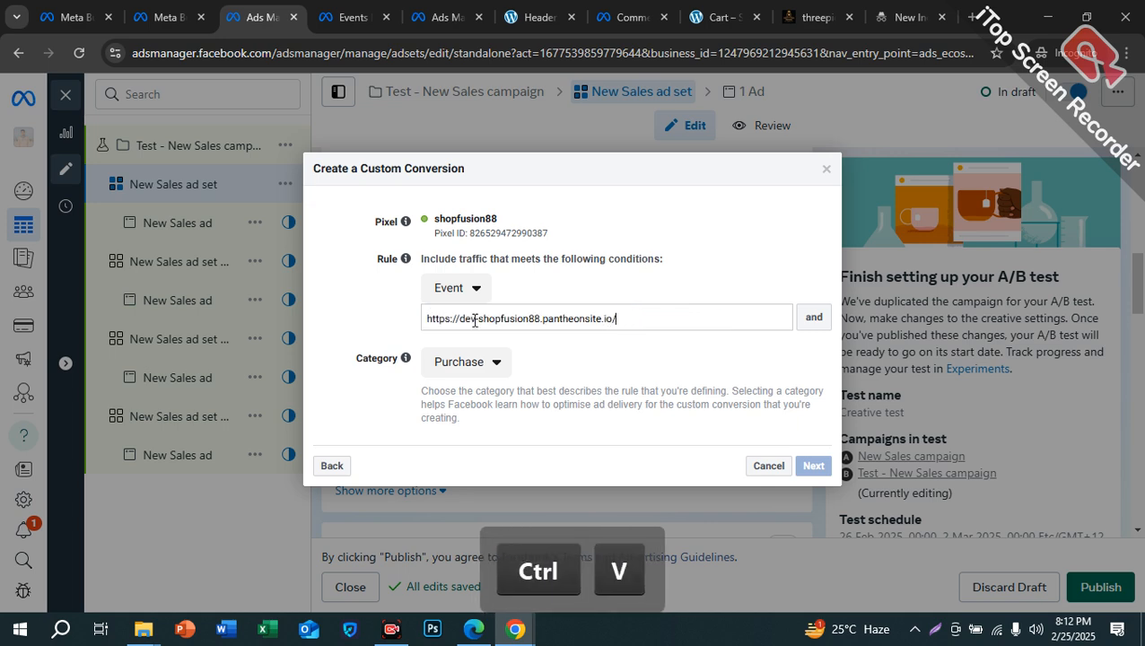
pyautogui.moveTo(461, 321); pyautogui.dragTo(344, 331)
pyautogui.press('BackSpace')
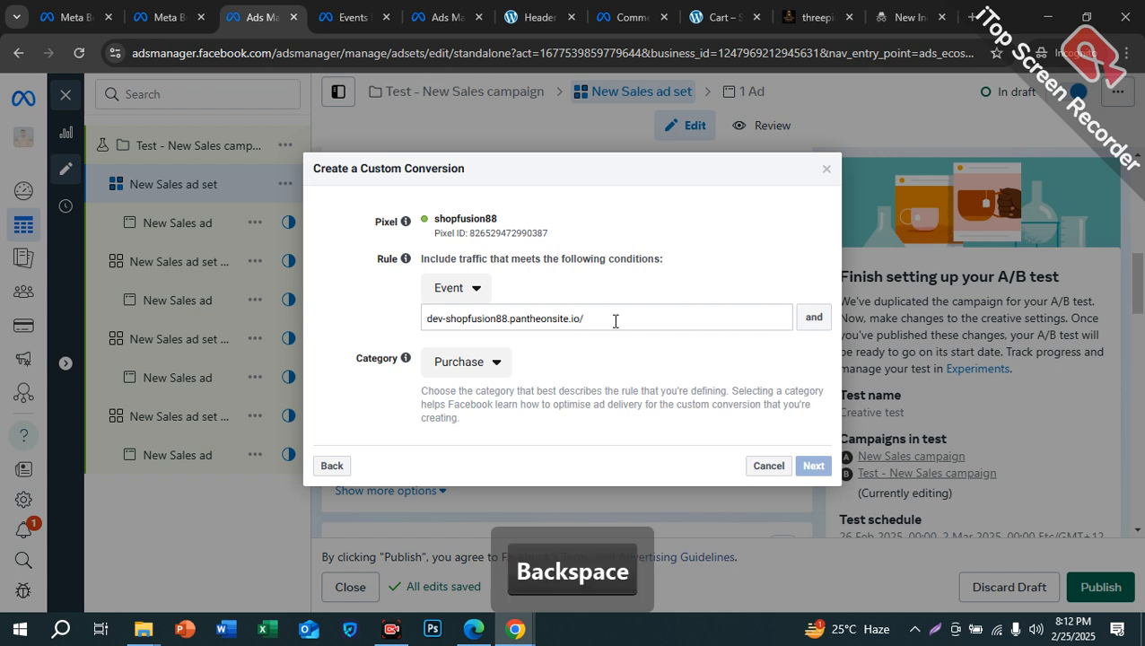
pyautogui.click(728, 390)
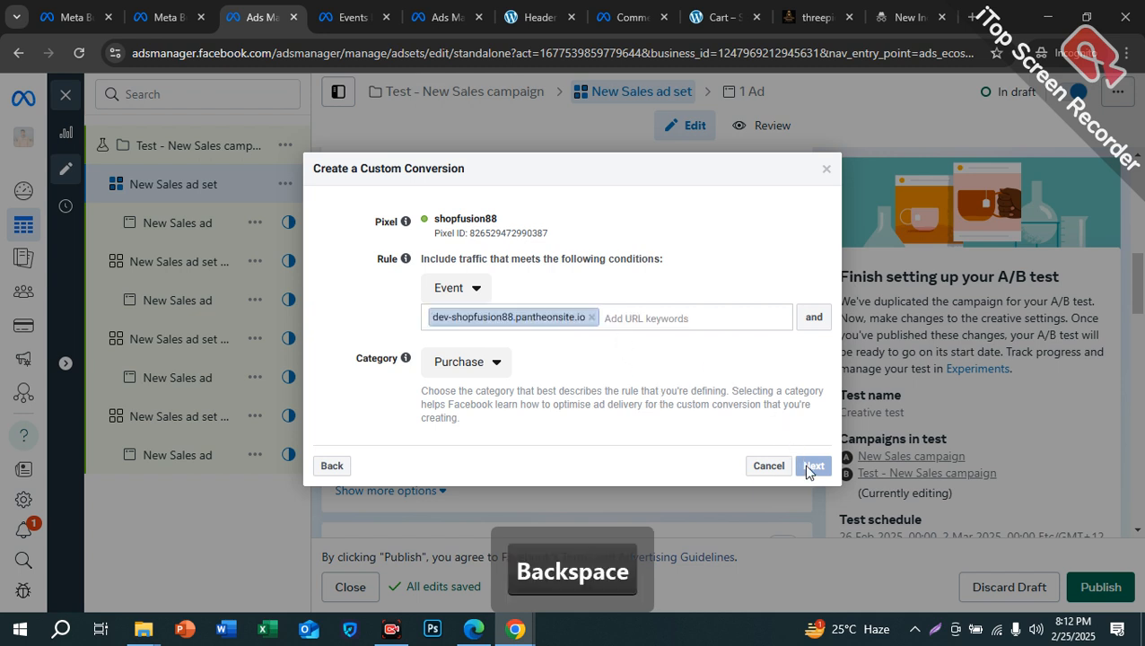
# - Try the rule conditions URL contains and URL equals, and close the custom conversion dialog without creating the conversion
pyautogui.click(457, 289)
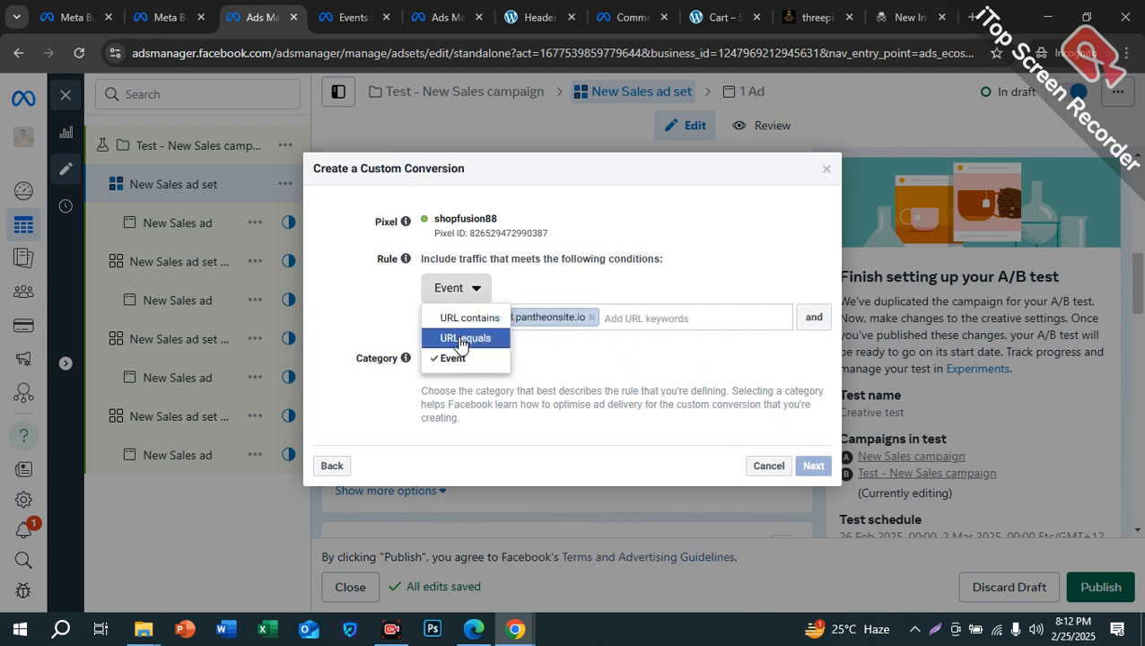
pyautogui.click(467, 318)
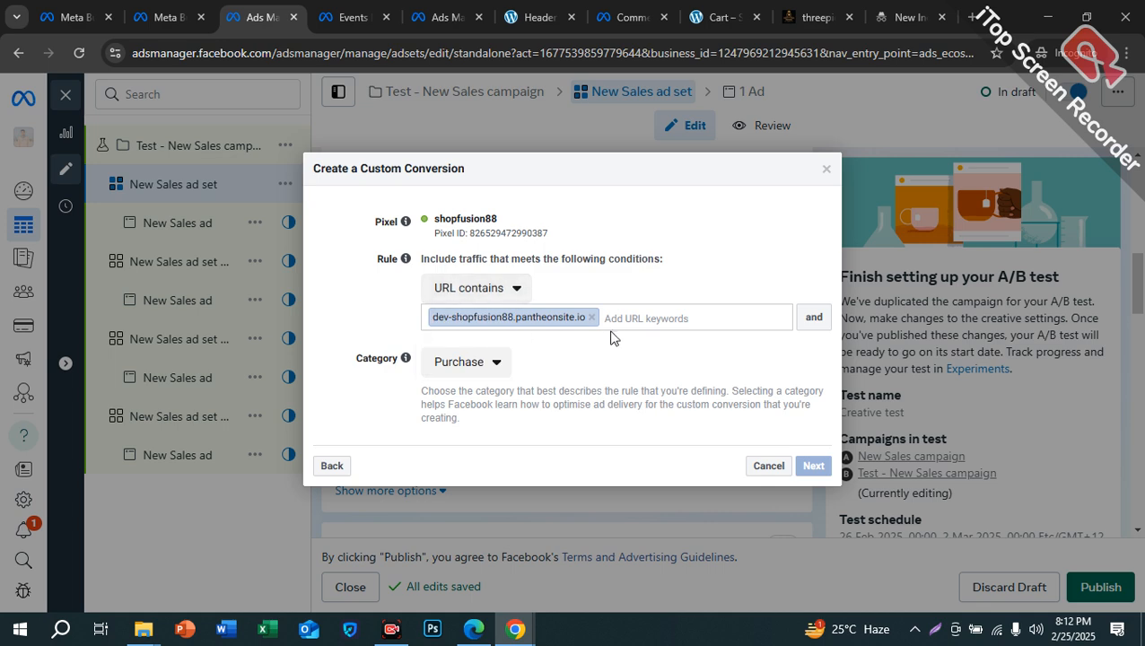
pyautogui.click(466, 287)
pyautogui.click(472, 337)
pyautogui.click(628, 317)
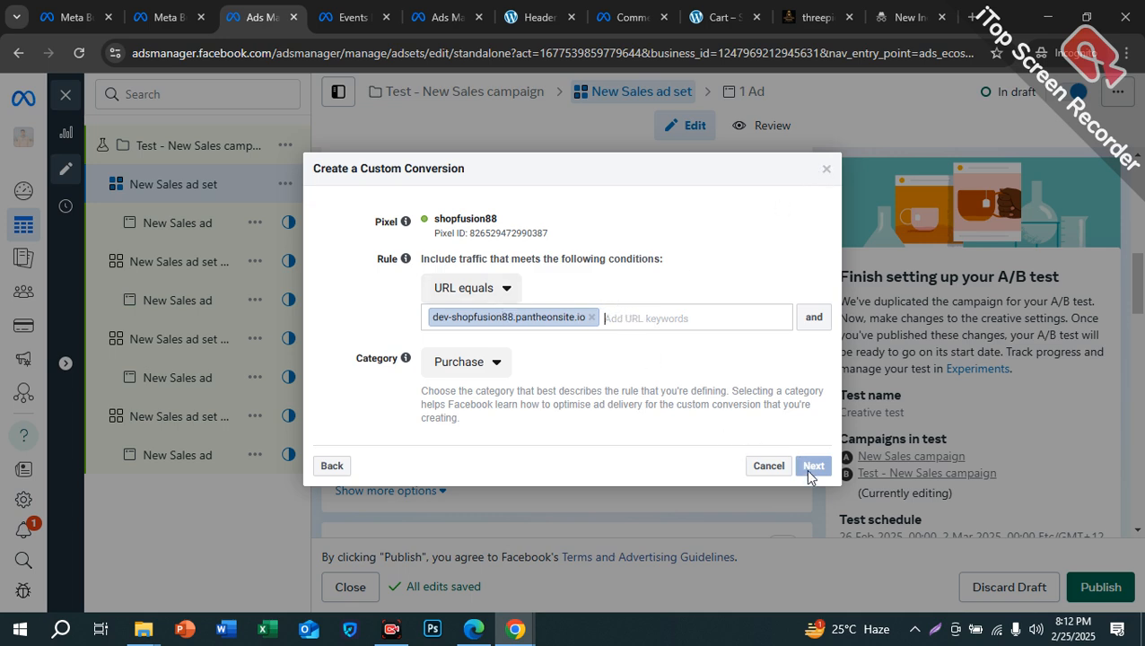
pyautogui.click(827, 171)
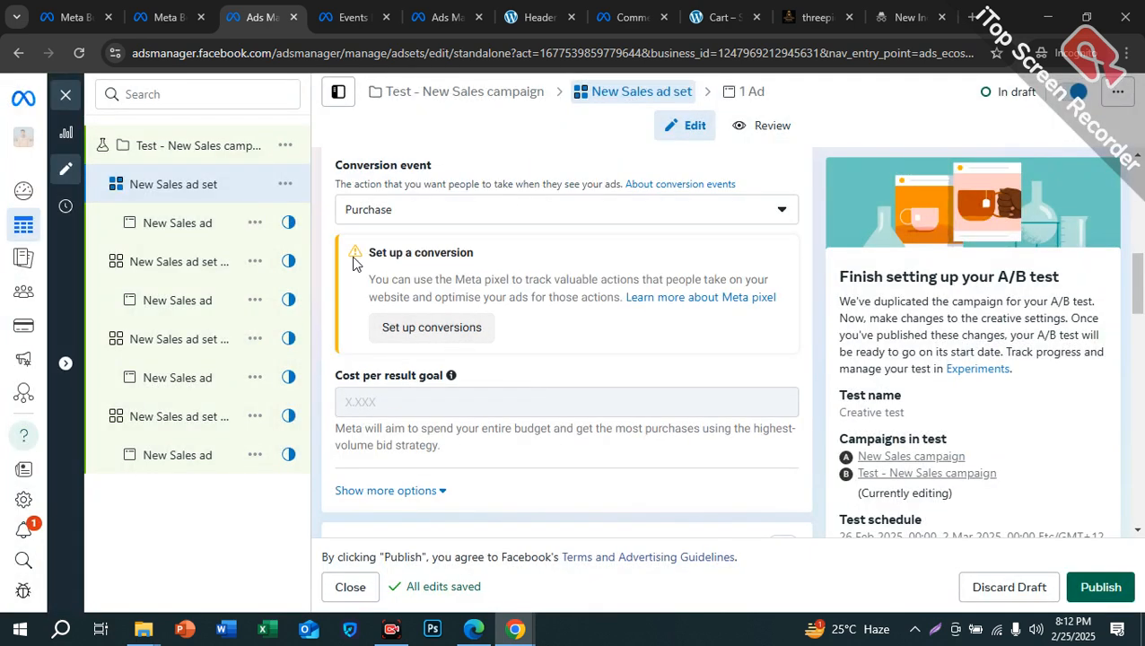
# - Read the Set up a conversion notice and look through the available conversion events without changing the selected one
pyautogui.moveTo(438, 262); pyautogui.dragTo(470, 317)
pyautogui.click(531, 296)
pyautogui.moveTo(509, 280); pyautogui.dragTo(437, 279)
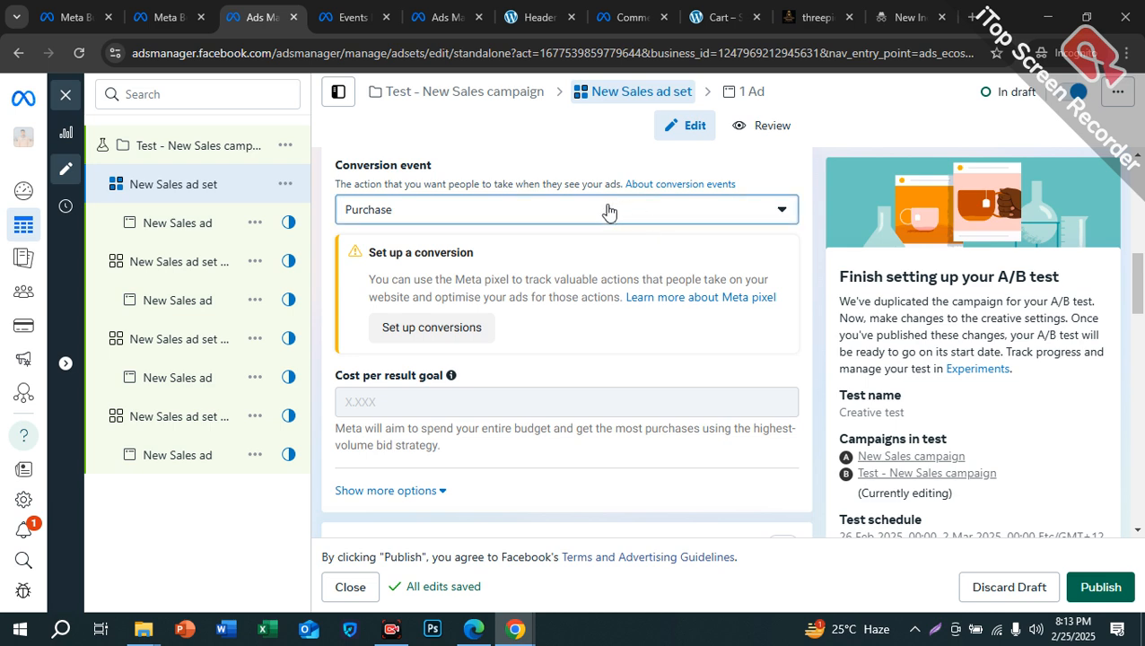
pyautogui.click(543, 209)
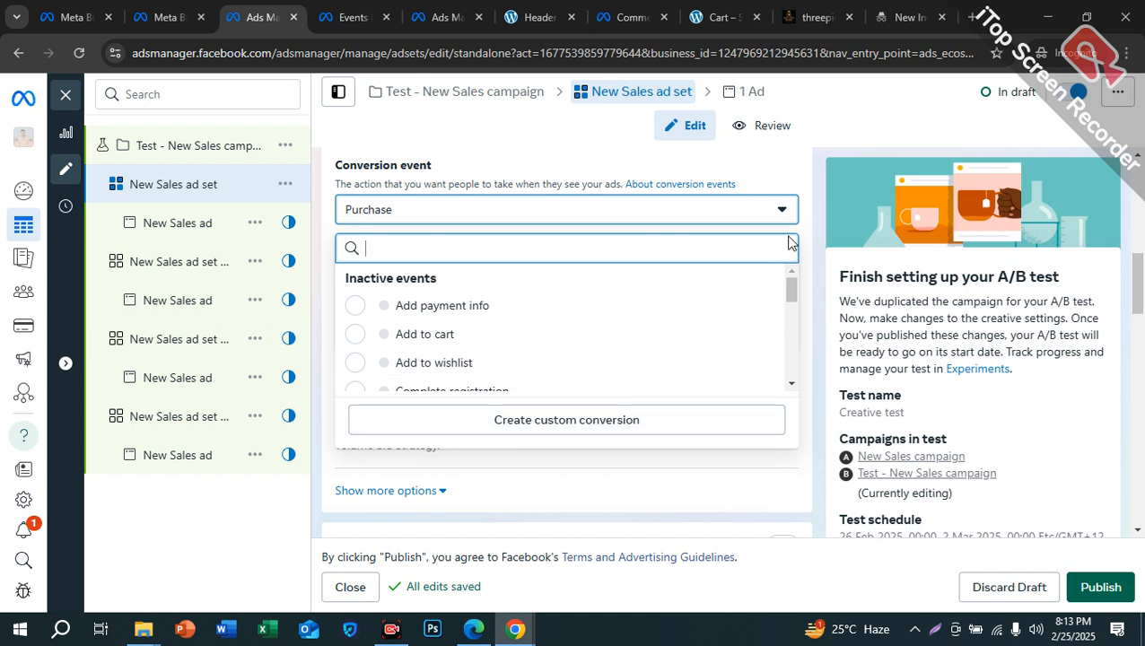
pyautogui.scroll(-1, 354, 382)
pyautogui.click(332, 391)
# - Turn on Dynamic creative for the New Sales ad set
pyautogui.scroll(-1, 395, 370)
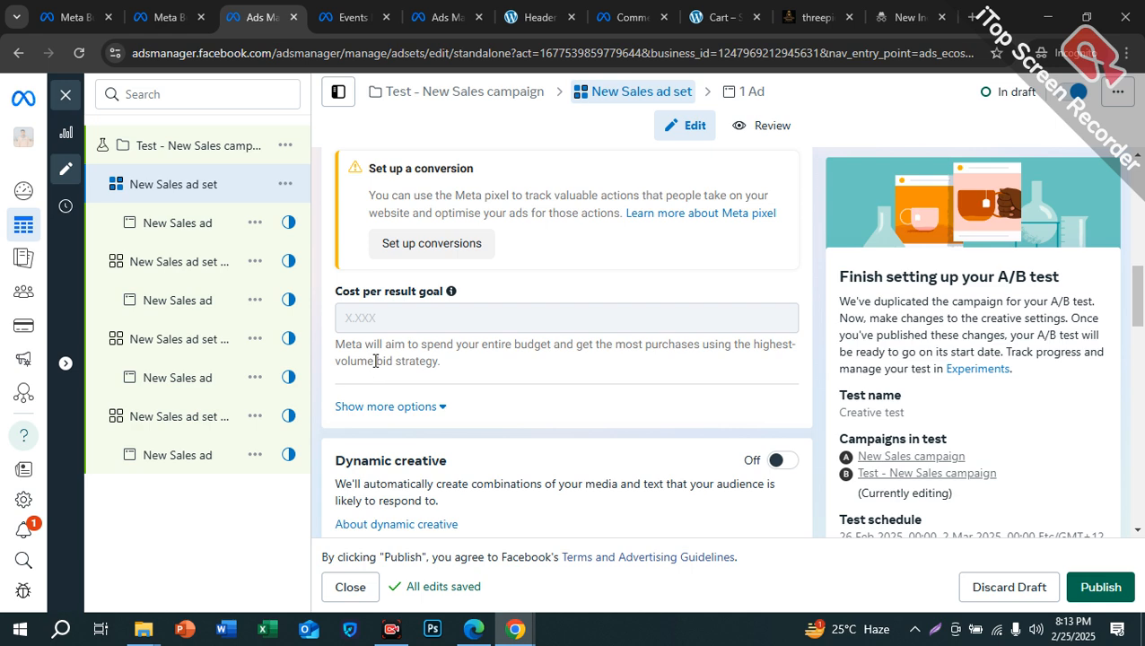
pyautogui.scroll(-1, 430, 377)
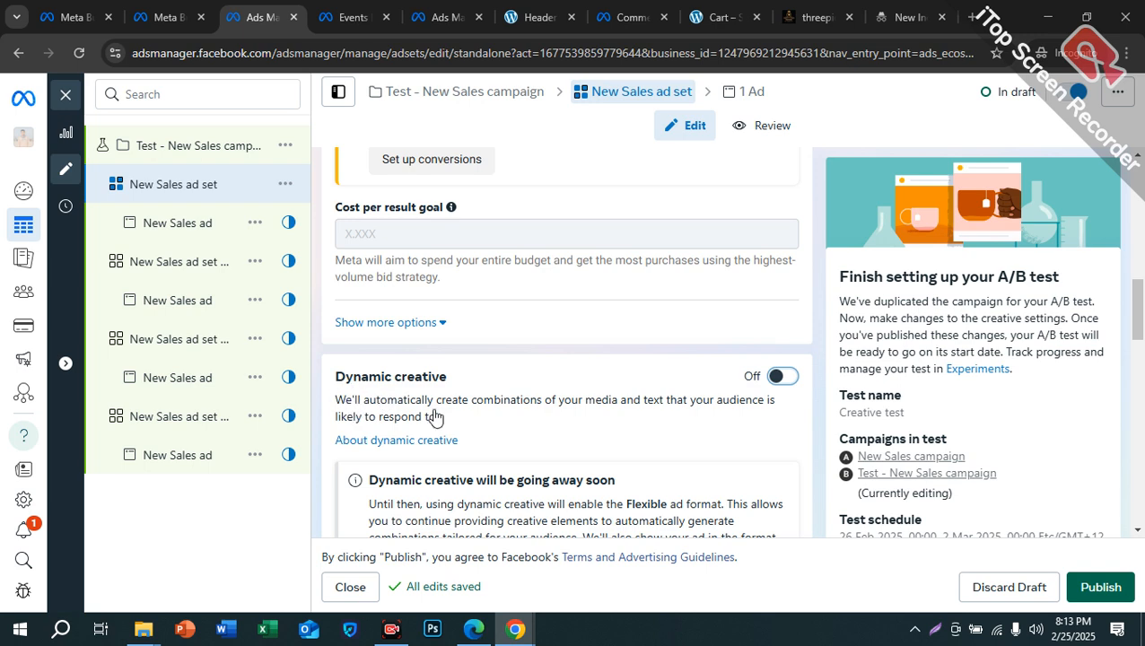
pyautogui.scroll(-2, 435, 384)
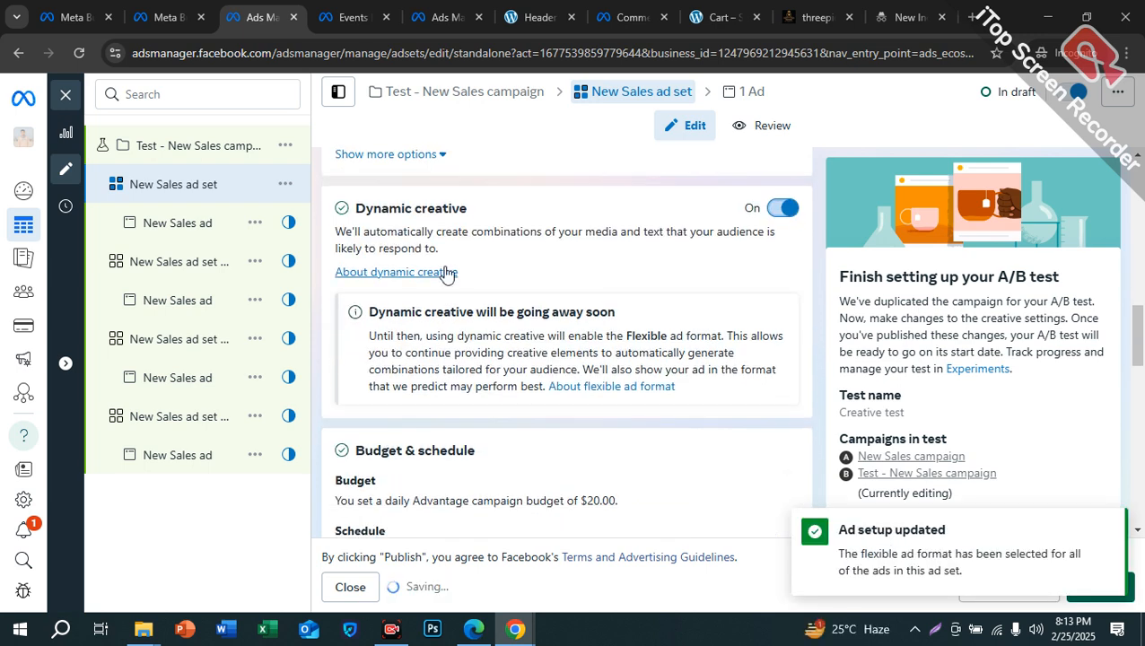
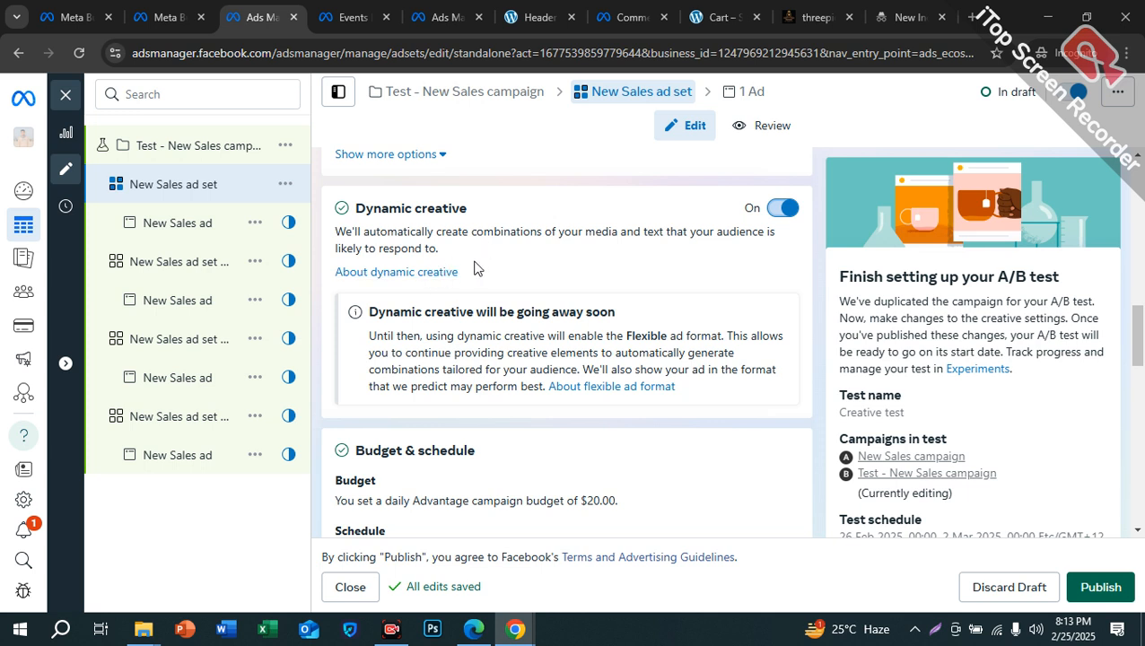
# - Review the Dynamic creative explanation and the ad set's Budget & schedule section
pyautogui.moveTo(539, 338); pyautogui.dragTo(668, 337)
pyautogui.scroll(1, 544, 276)
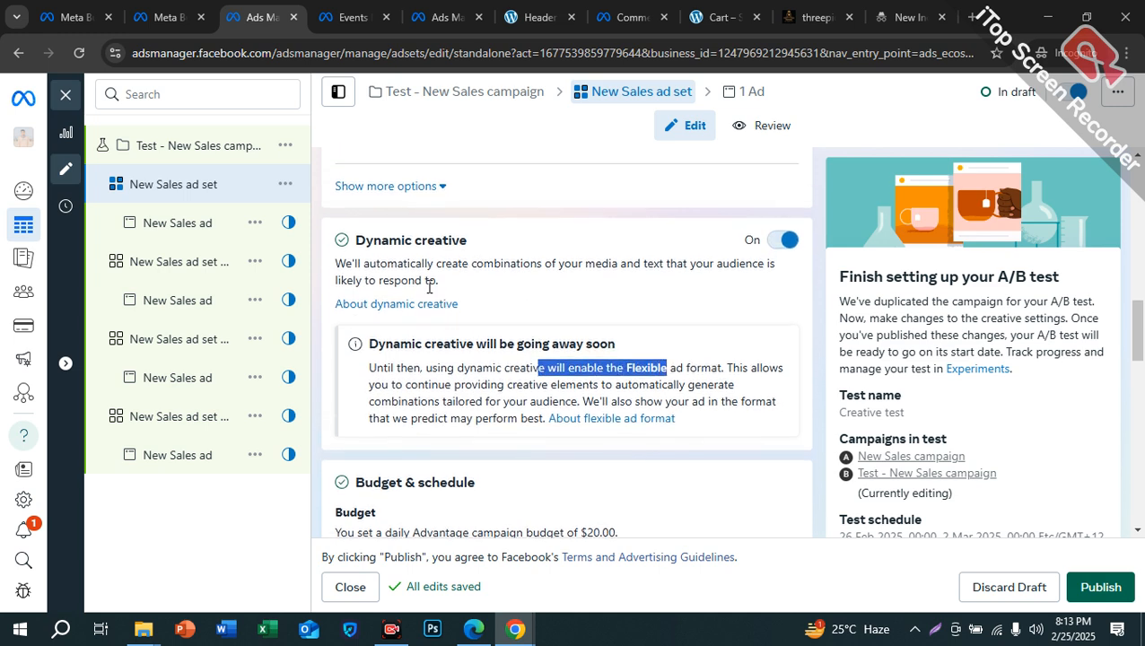
pyautogui.click(401, 330)
pyautogui.moveTo(613, 318); pyautogui.dragTo(427, 334)
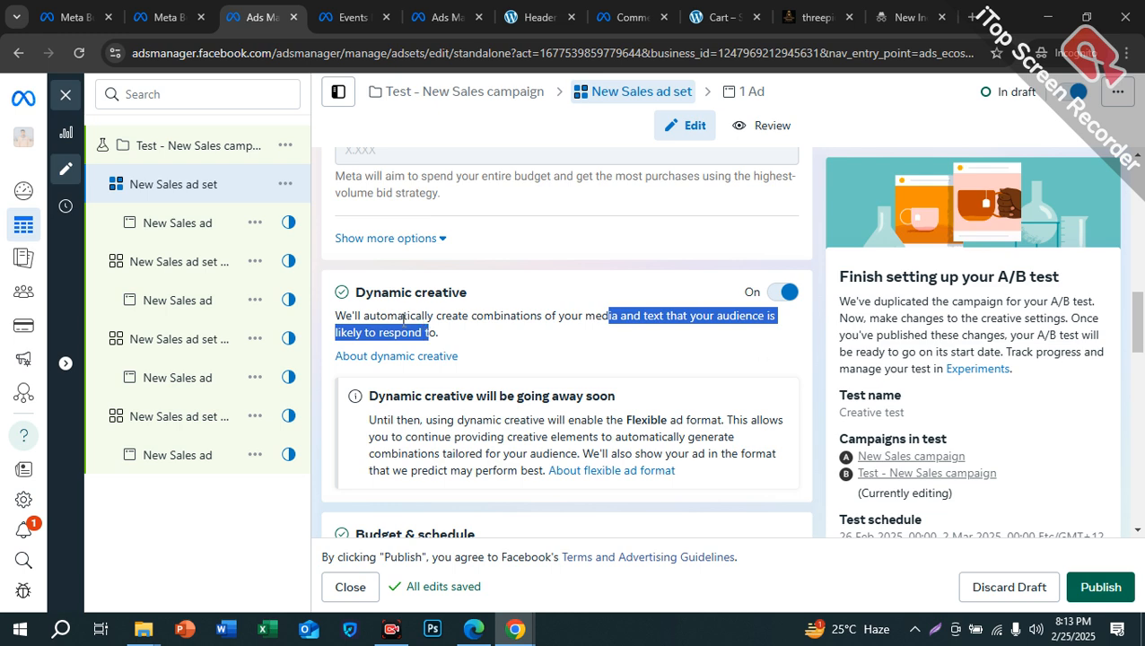
pyautogui.click(493, 321)
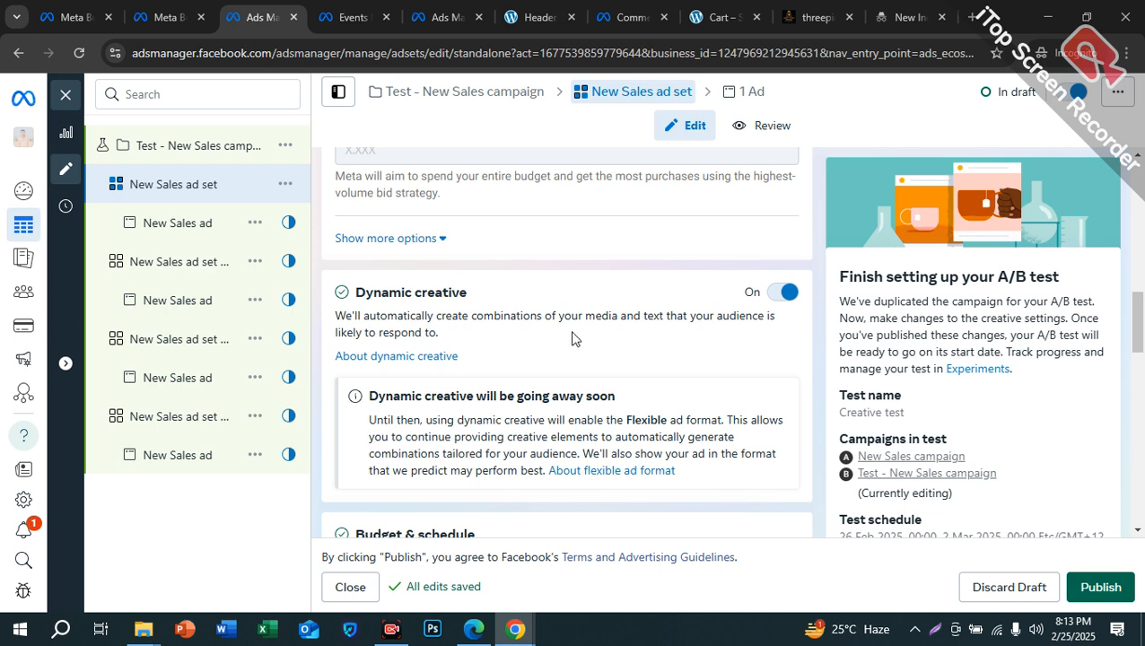
pyautogui.scroll(-2, 543, 394)
pyautogui.scroll(-2, 453, 410)
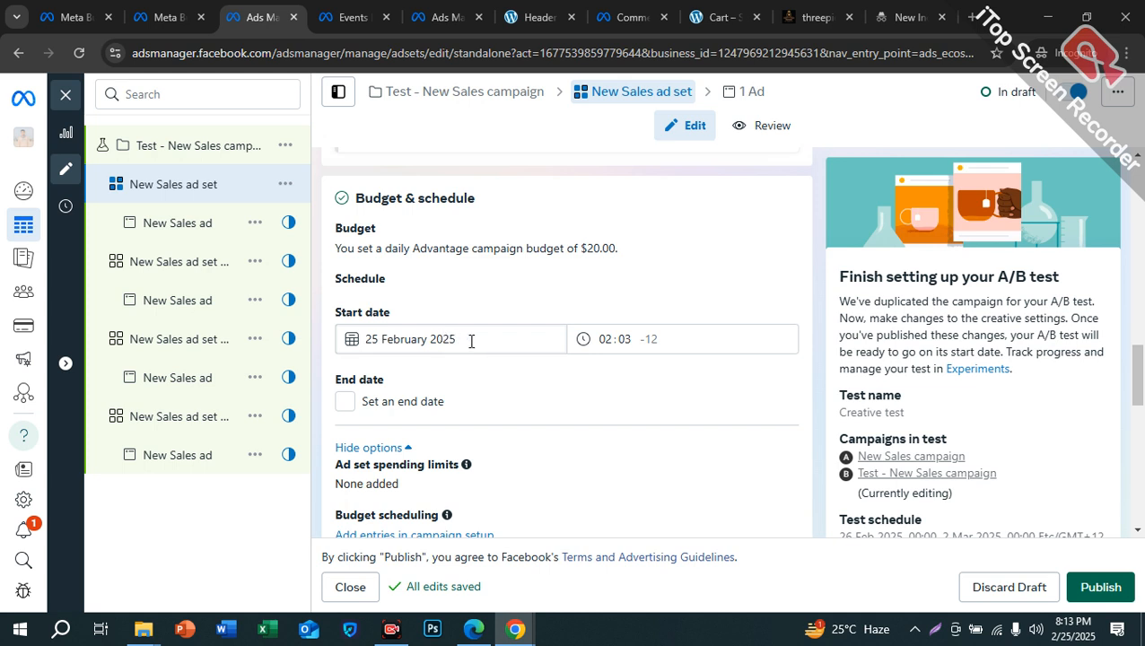
pyautogui.scroll(-1, 409, 226)
pyautogui.scroll(1, 396, 256)
pyautogui.moveTo(347, 245); pyautogui.dragTo(572, 281)
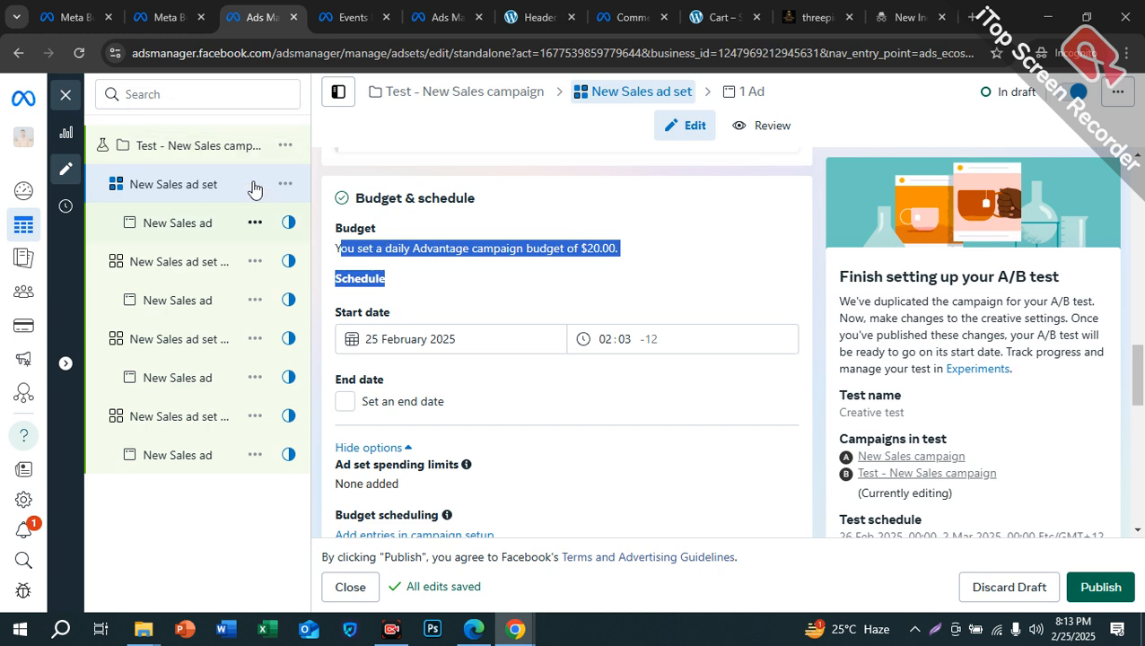
pyautogui.click(524, 248)
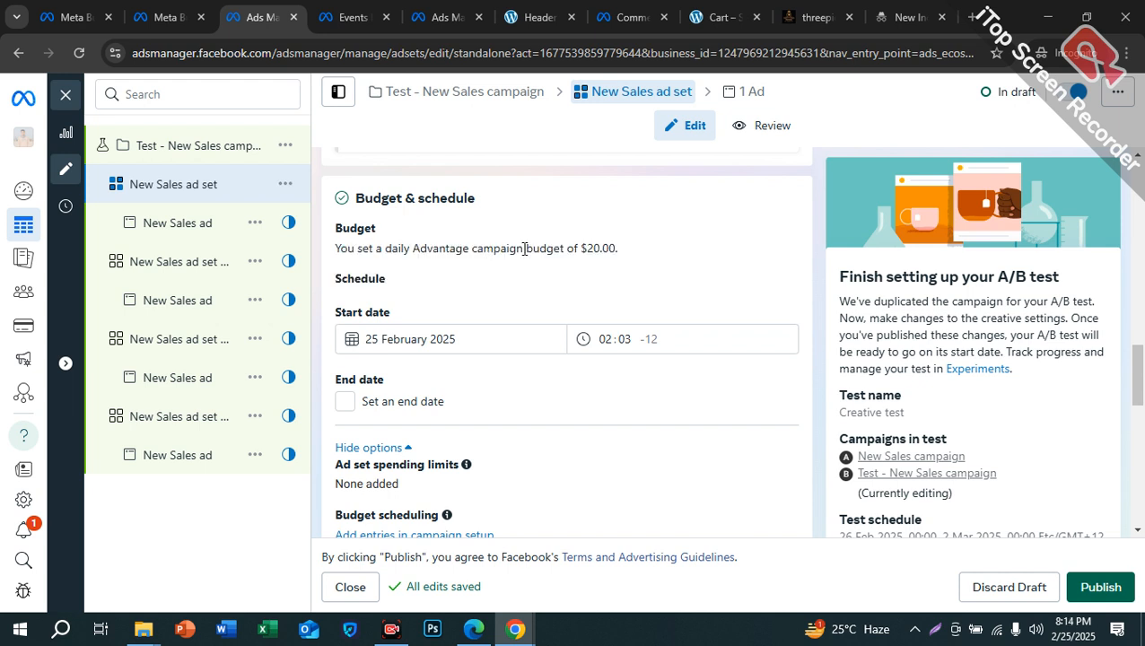
pyautogui.moveTo(622, 246); pyautogui.dragTo(631, 252)
# - Enable an end date in the ad set's schedule and set it to 28 February 2025
pyautogui.scroll(-1, 465, 399)
pyautogui.click(343, 313)
pyautogui.click(343, 319)
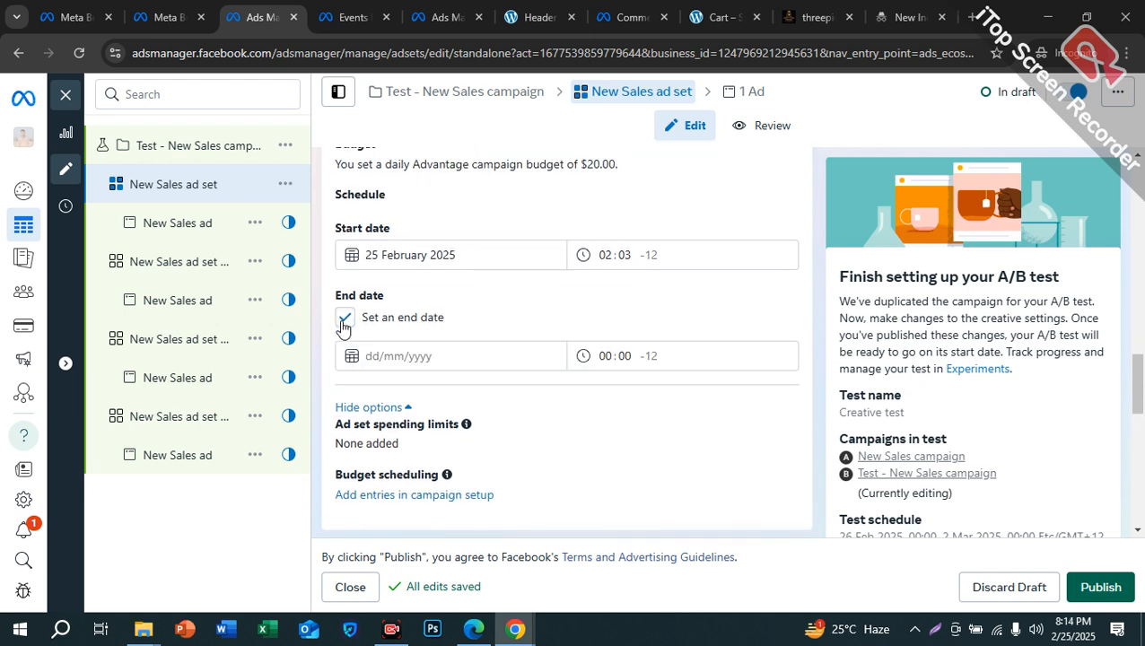
pyautogui.click(382, 356)
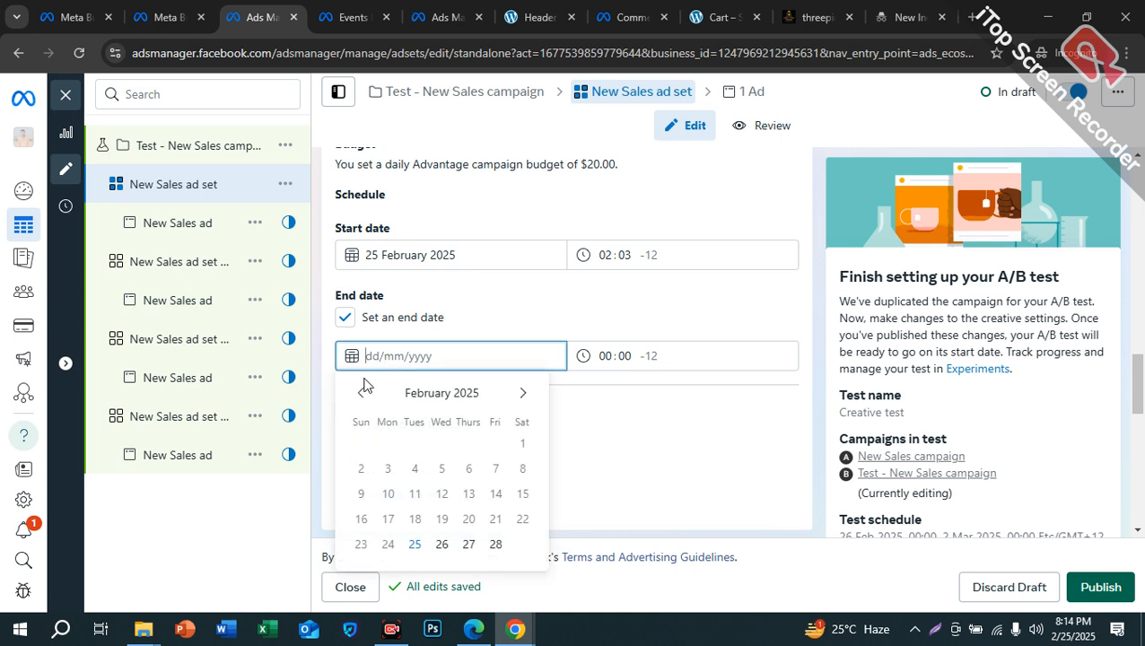
pyautogui.click(496, 544)
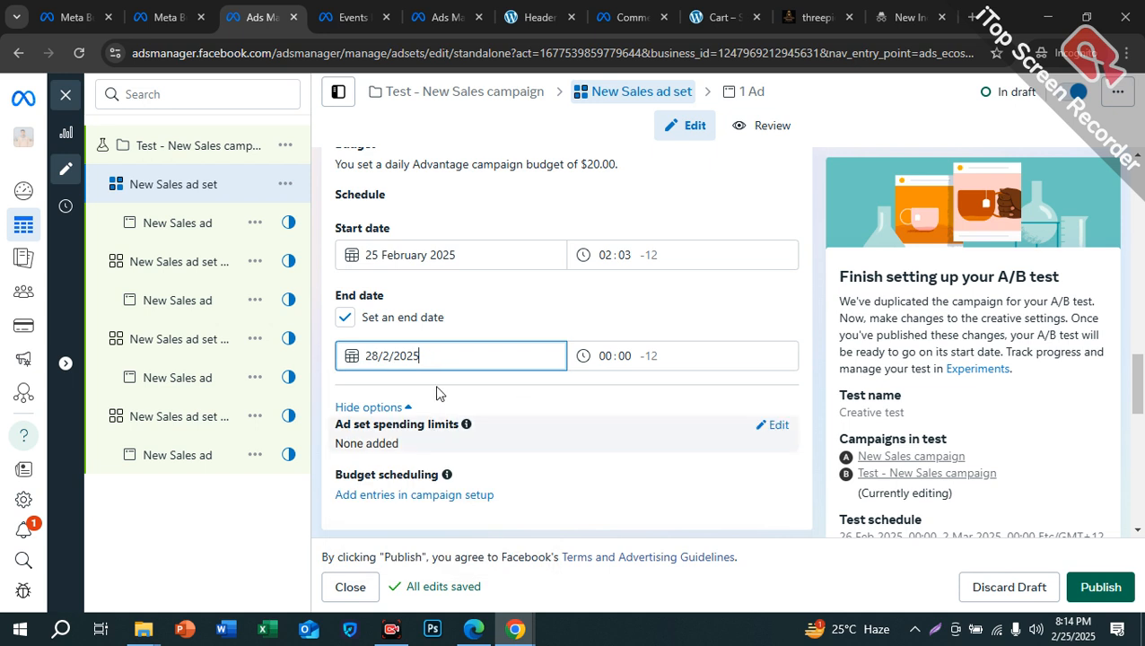
pyautogui.click(469, 375)
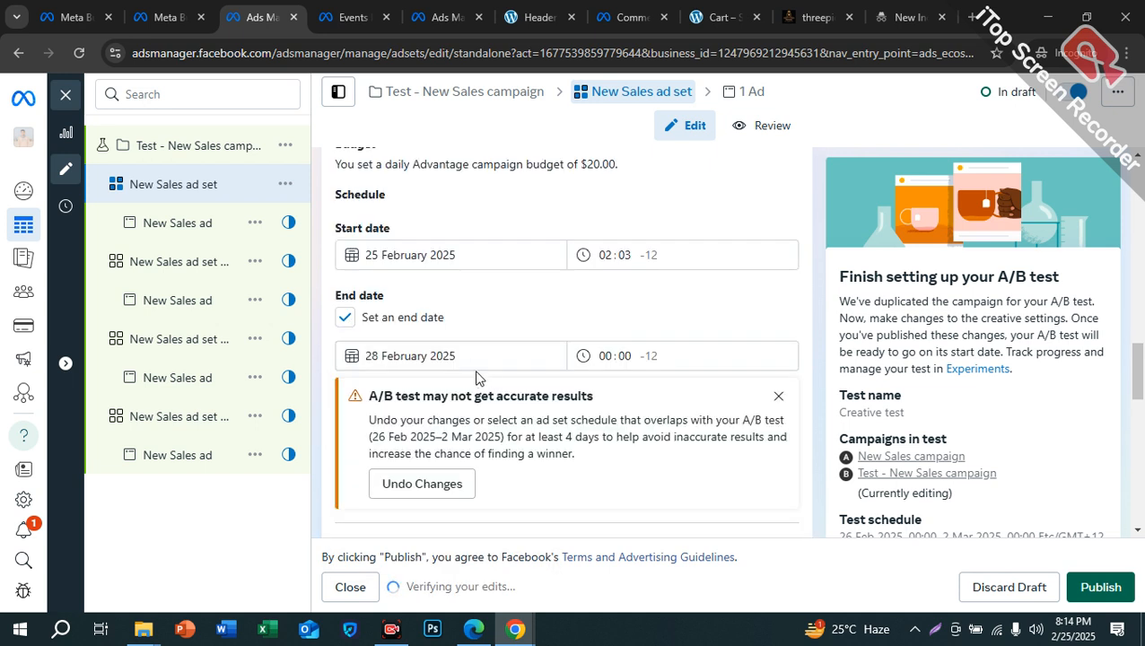
# - Read the A/B test schedule warning and change the ad set's end date to 5 March 2025
pyautogui.moveTo(477, 401); pyautogui.dragTo(593, 405)
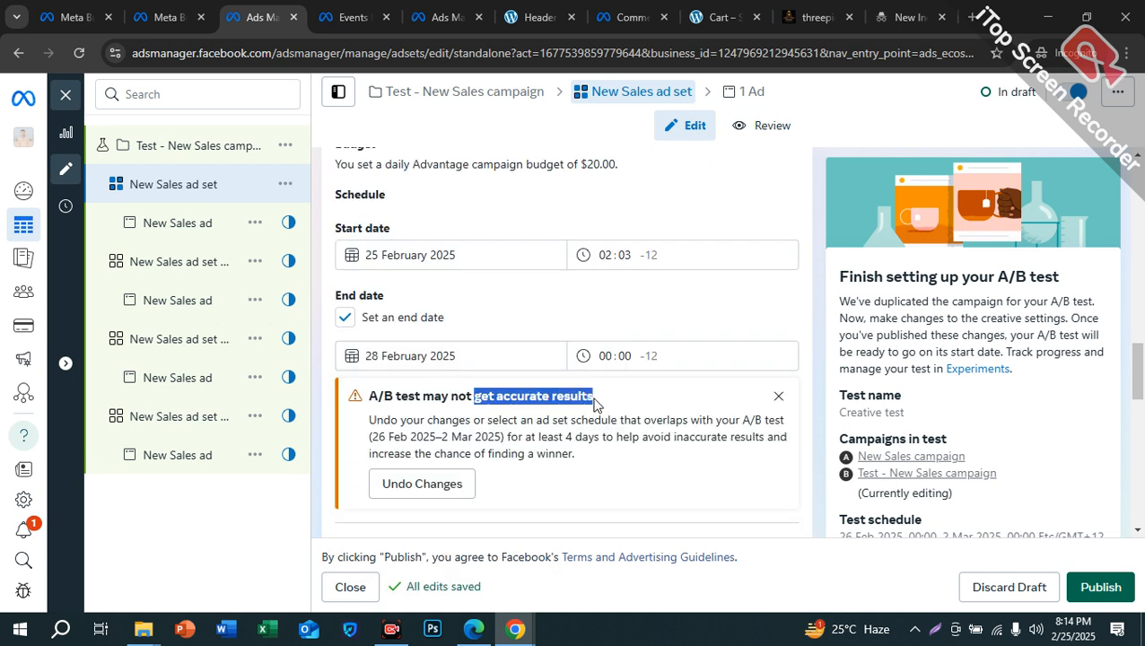
pyautogui.moveTo(454, 436); pyautogui.dragTo(495, 437)
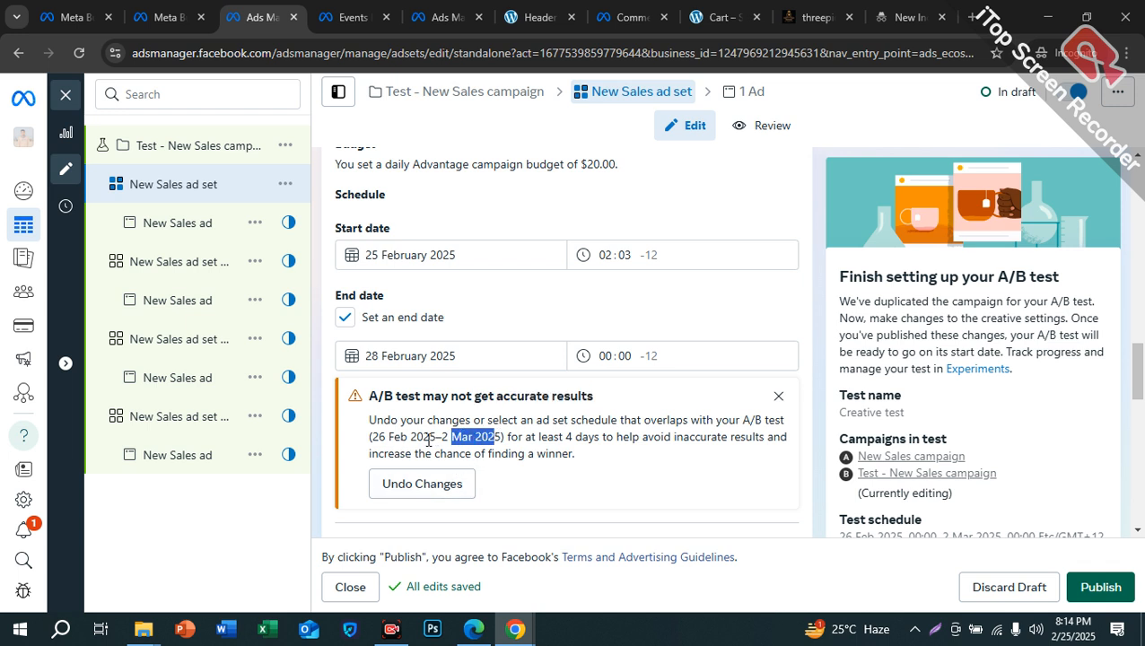
pyautogui.click(452, 438)
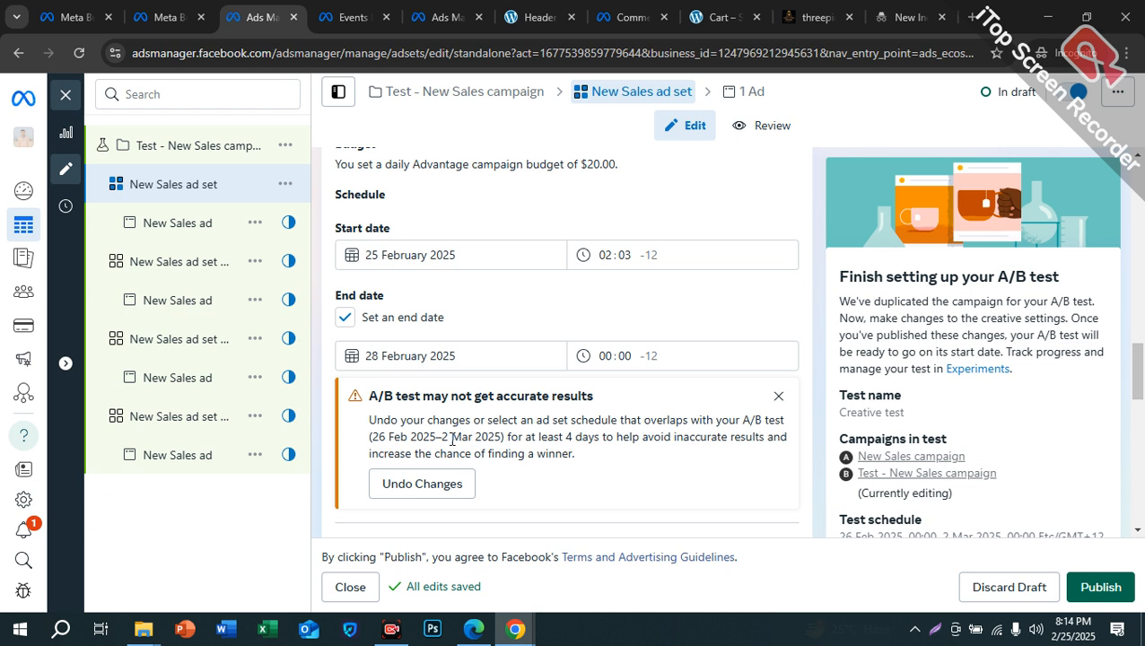
pyautogui.moveTo(571, 437); pyautogui.dragTo(610, 437)
pyautogui.moveTo(540, 437); pyautogui.dragTo(589, 437)
pyautogui.click(419, 359)
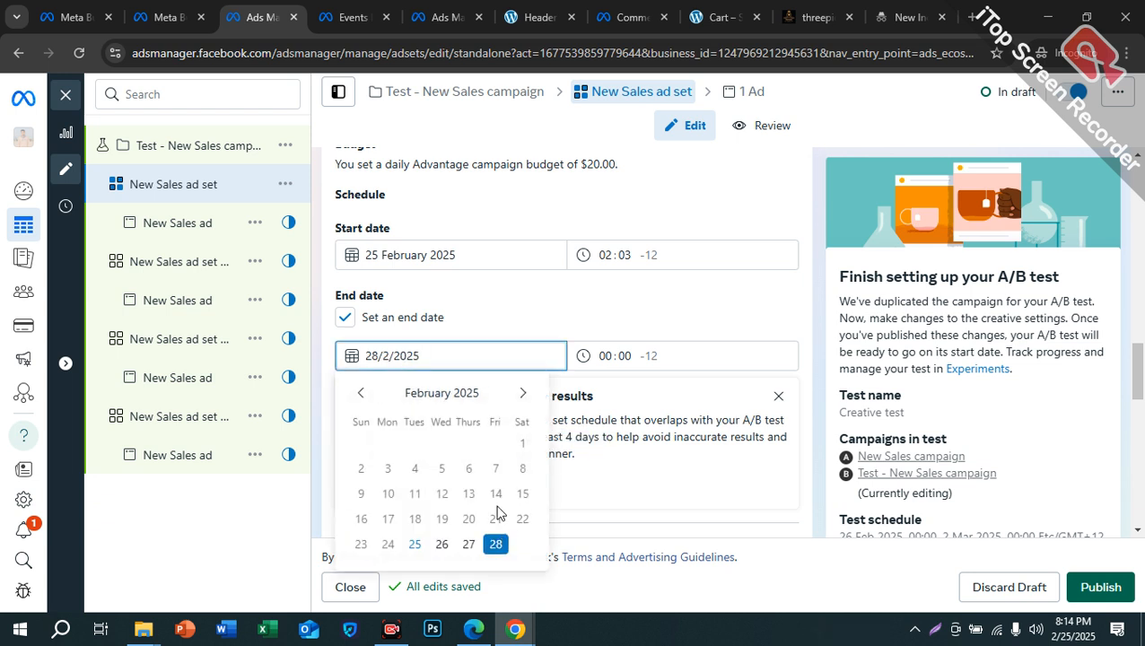
pyautogui.click(523, 393)
pyautogui.click(441, 469)
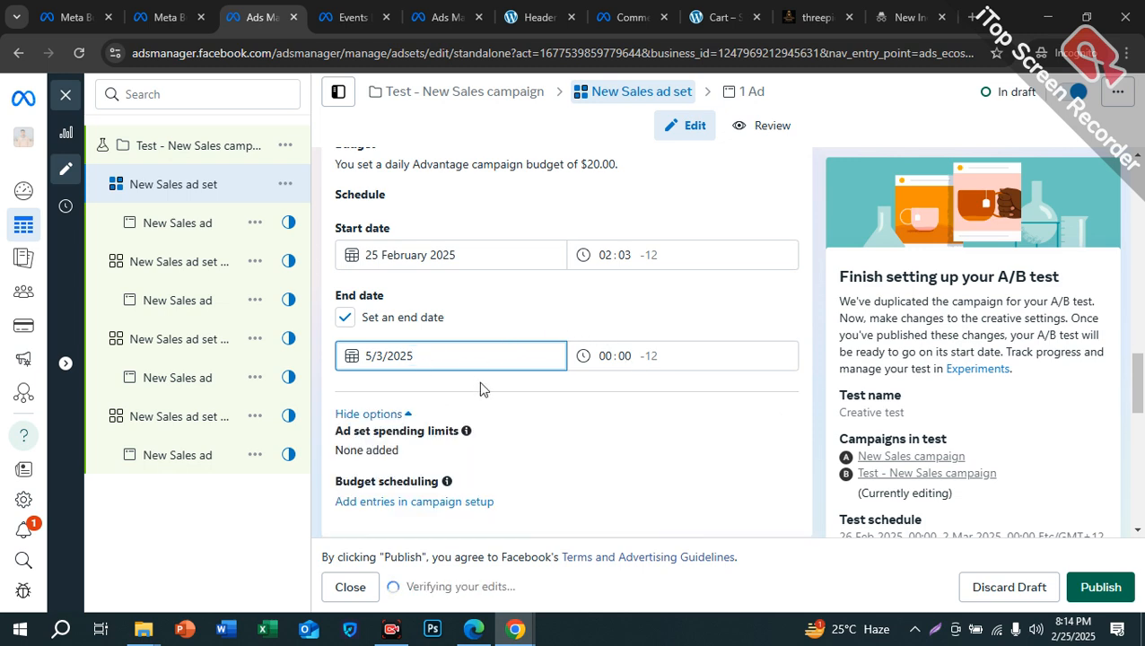
# - Examine the ad set's Audience controls, including the locations and the Advantage+ audience section
pyautogui.scroll(-1, 512, 433)
pyautogui.scroll(-2, 511, 432)
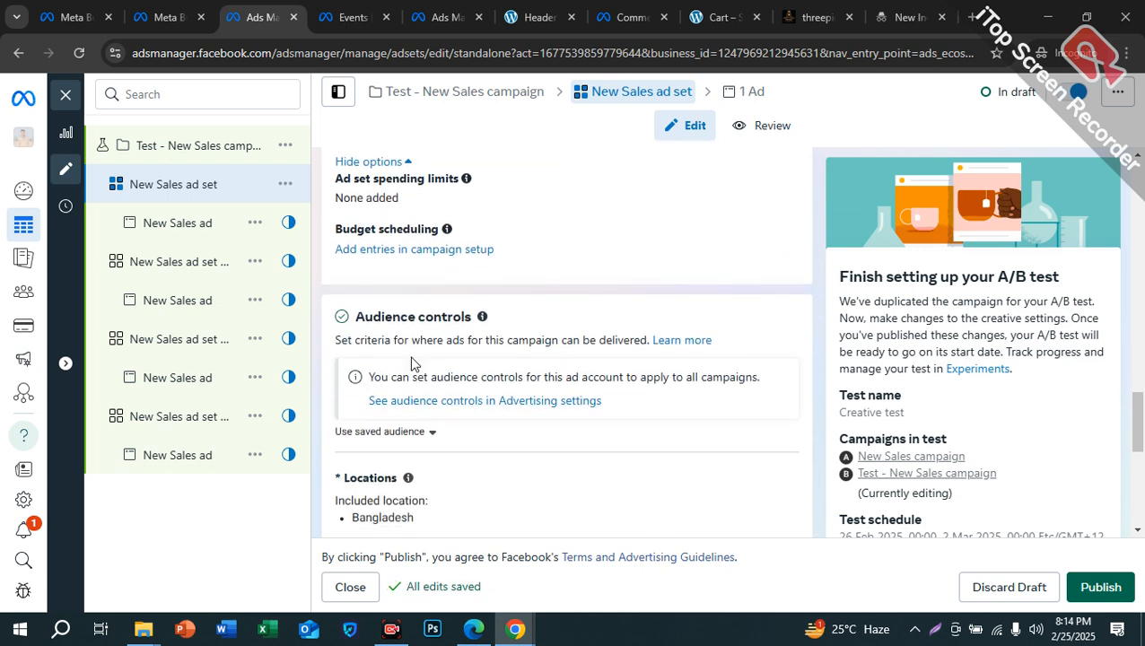
pyautogui.scroll(-1, 422, 408)
pyautogui.scroll(-1, 422, 408)
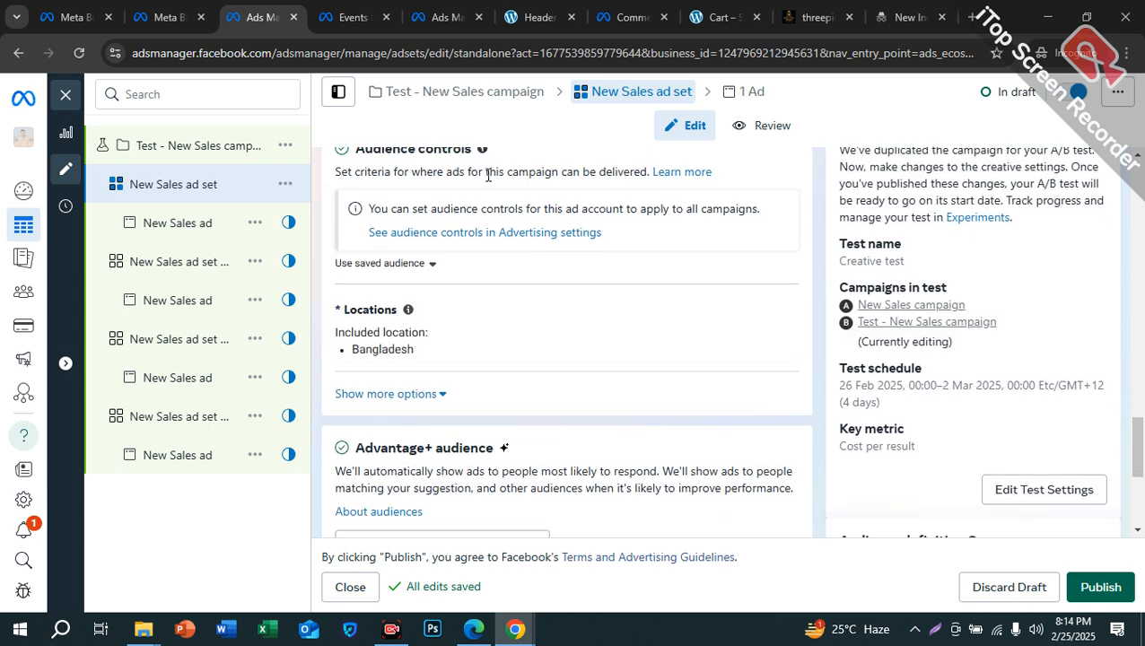
pyautogui.scroll(1, 524, 208)
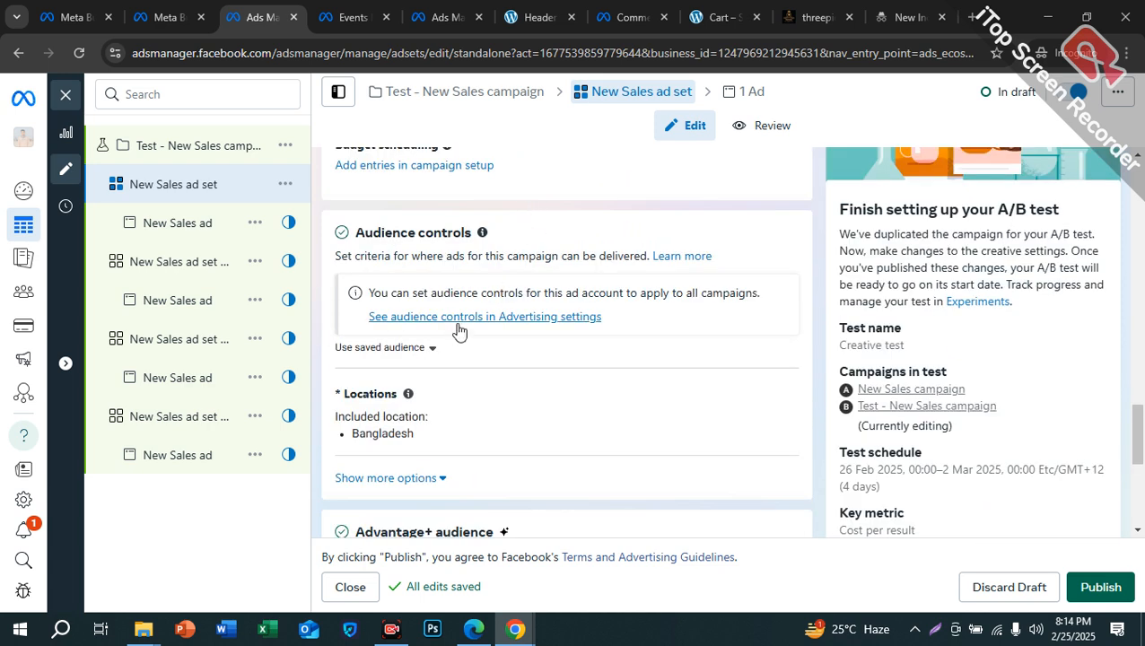
pyautogui.scroll(-1, 457, 391)
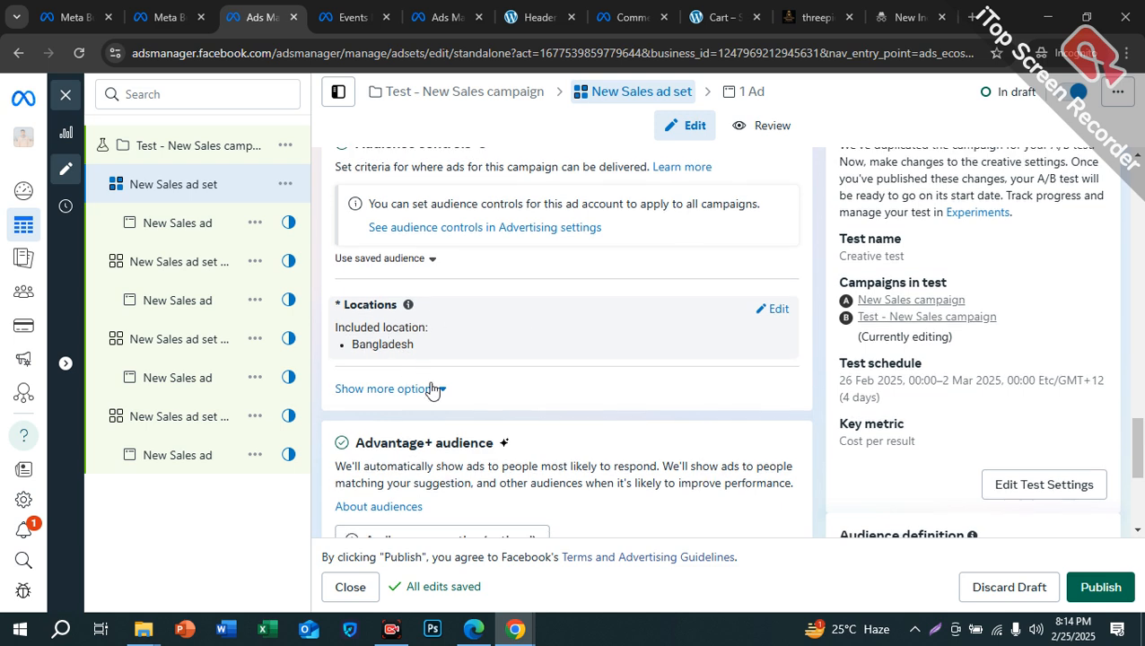
# - Expand the Advantage+ audience suggestions and examine the custom audience fields and the maximum age choices
pyautogui.scroll(-2, 439, 388)
pyautogui.click(447, 384)
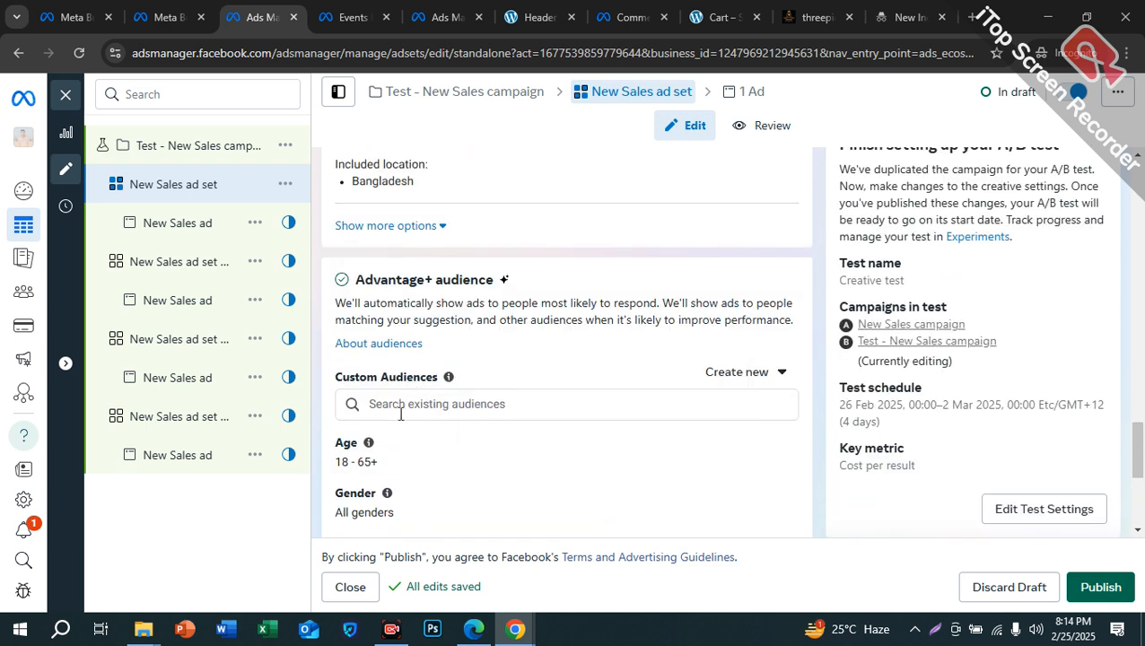
pyautogui.moveTo(367, 443)
pyautogui.click(770, 447)
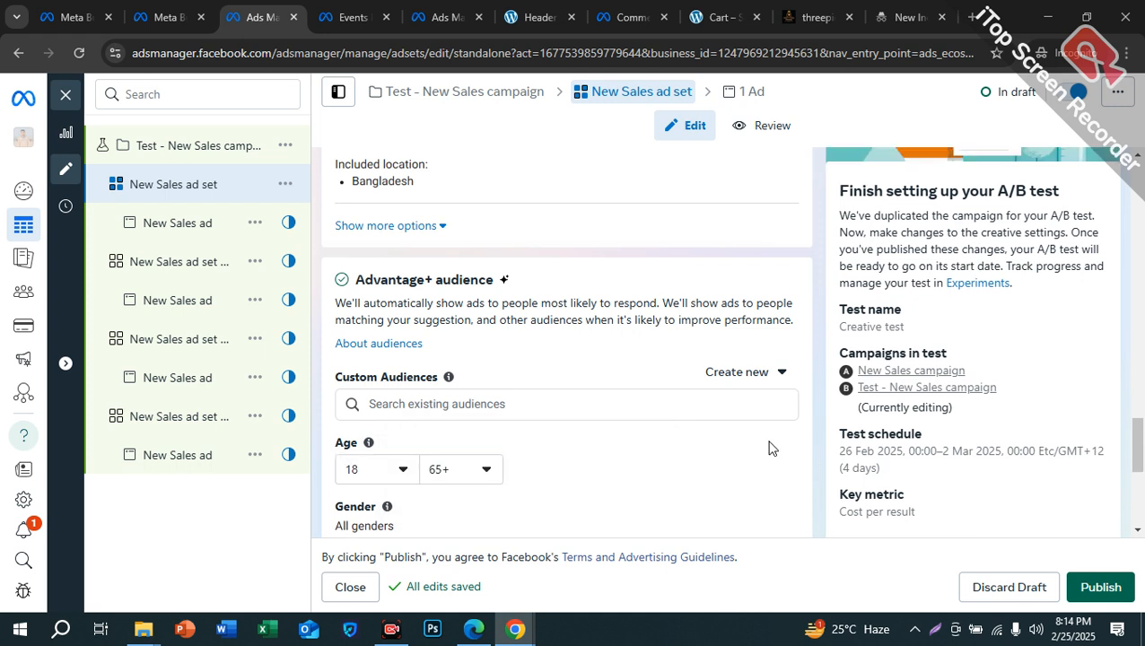
pyautogui.click(462, 467)
pyautogui.click(473, 340)
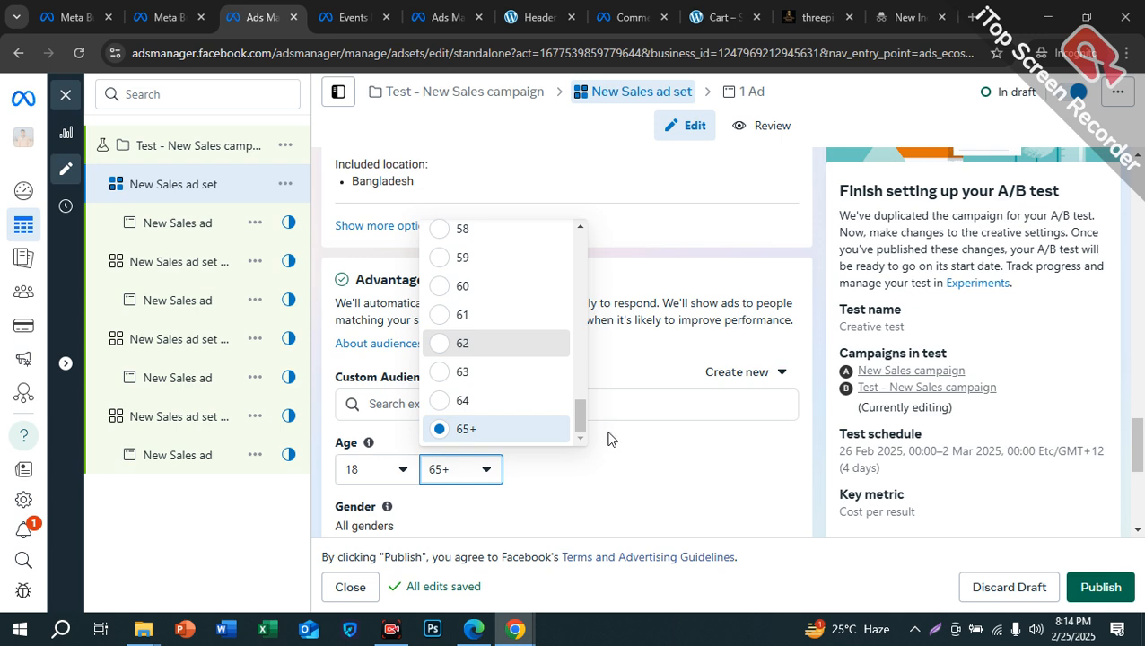
# - Review the ad set's detailed targeting section and compare the Advantage+ and manual placement options
pyautogui.scroll(-2, 609, 434)
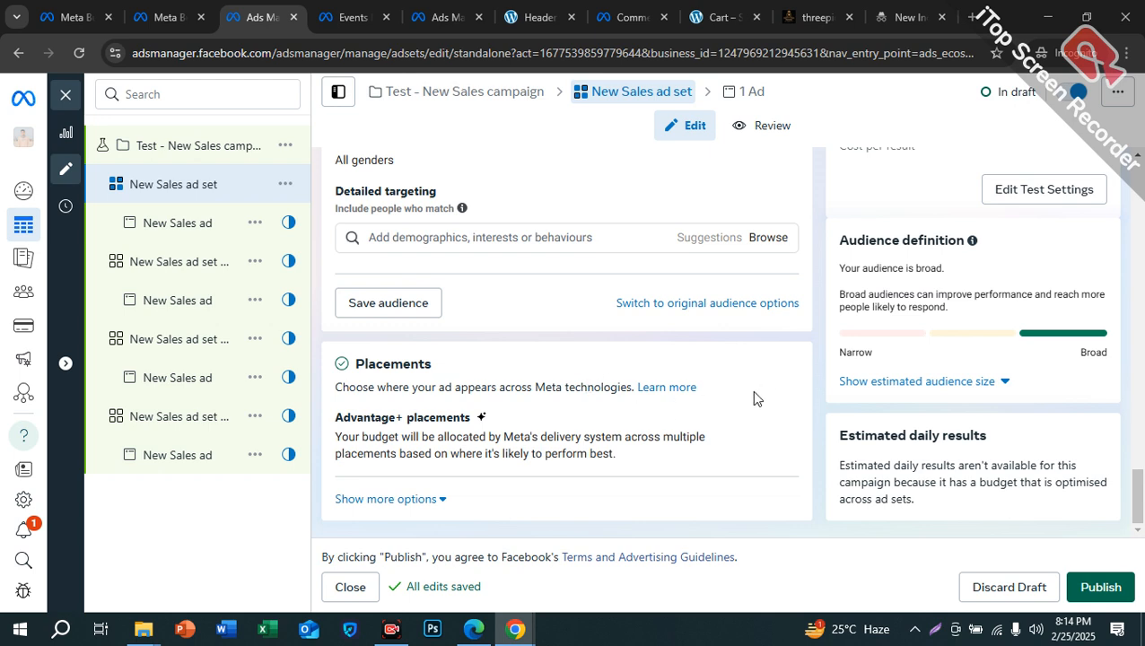
pyautogui.click(764, 419)
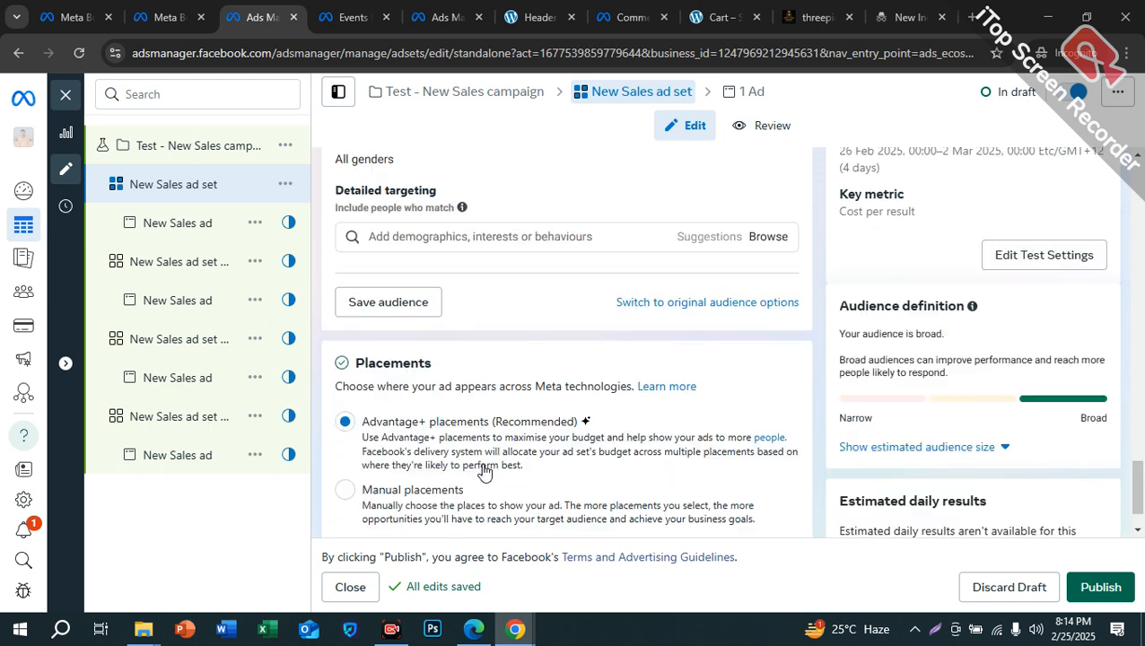
pyautogui.scroll(-1, 449, 449)
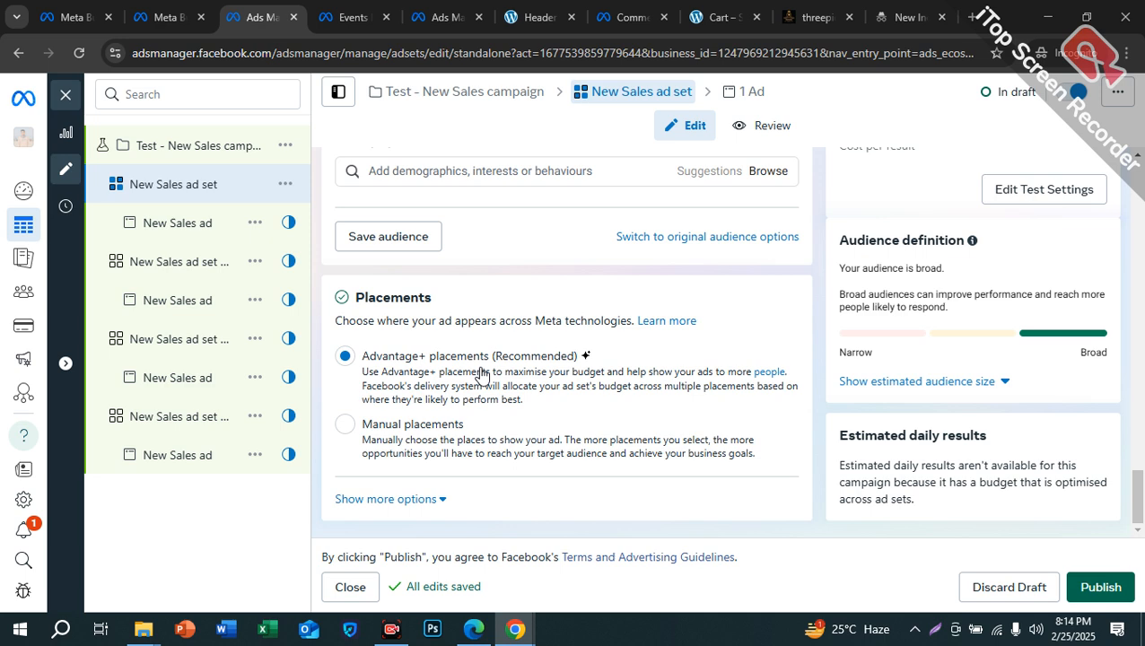
# - Publish the test campaign's draft and open the first New Sales ad set – Copy for editing, dismissing the publishing notifications
pyautogui.click(1095, 589)
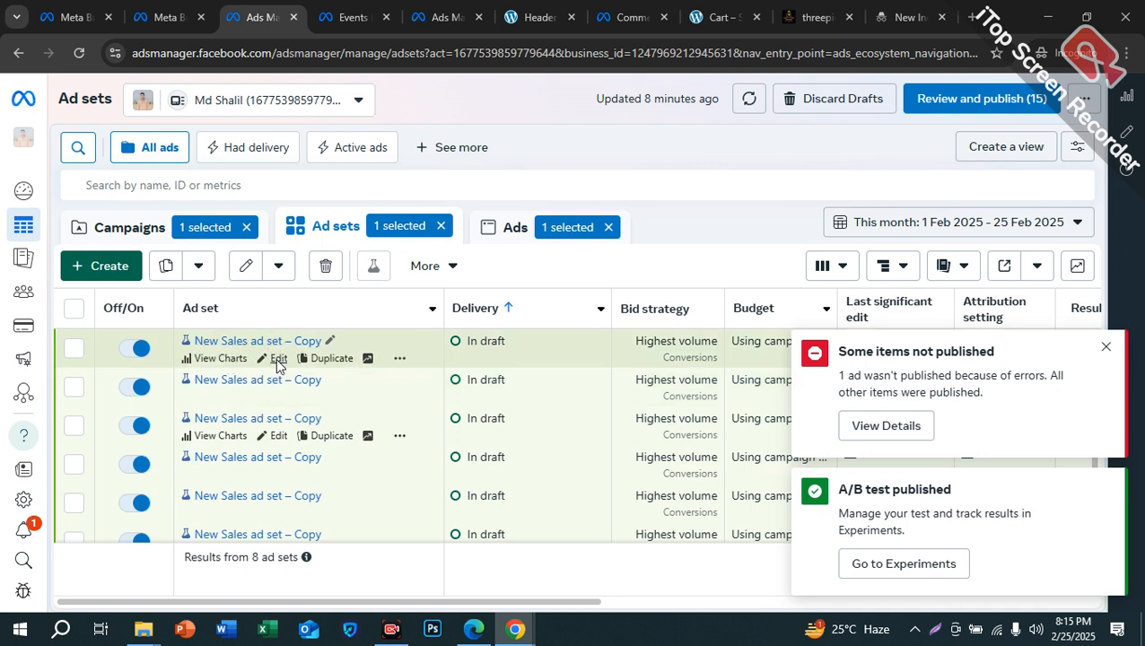
pyautogui.click(278, 361)
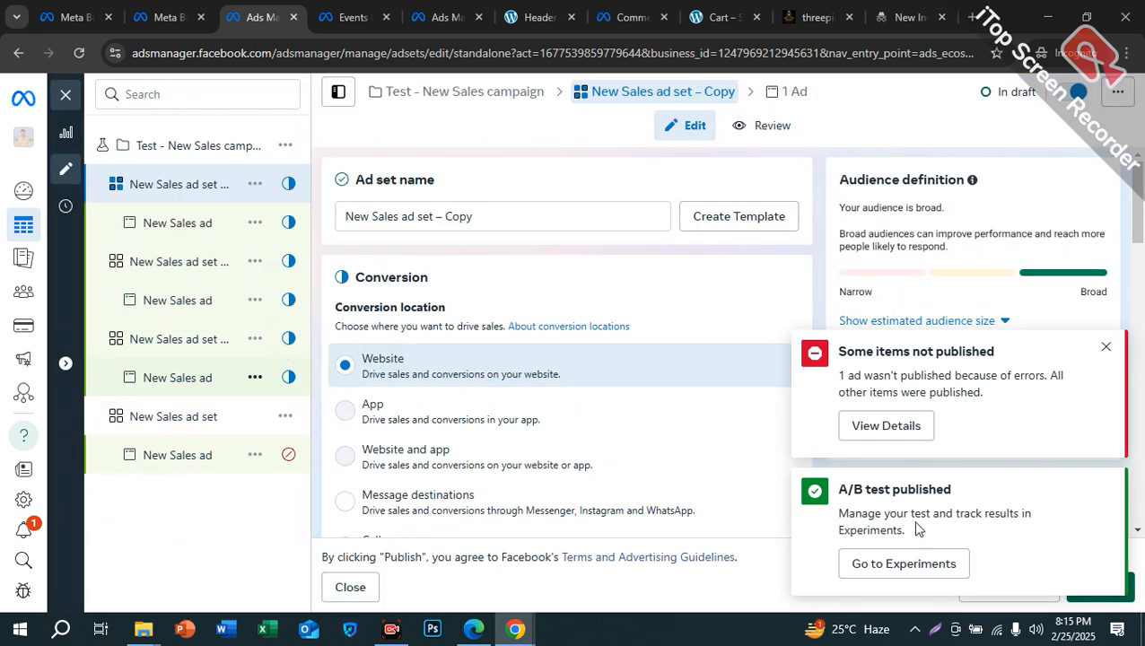
pyautogui.click(1105, 489)
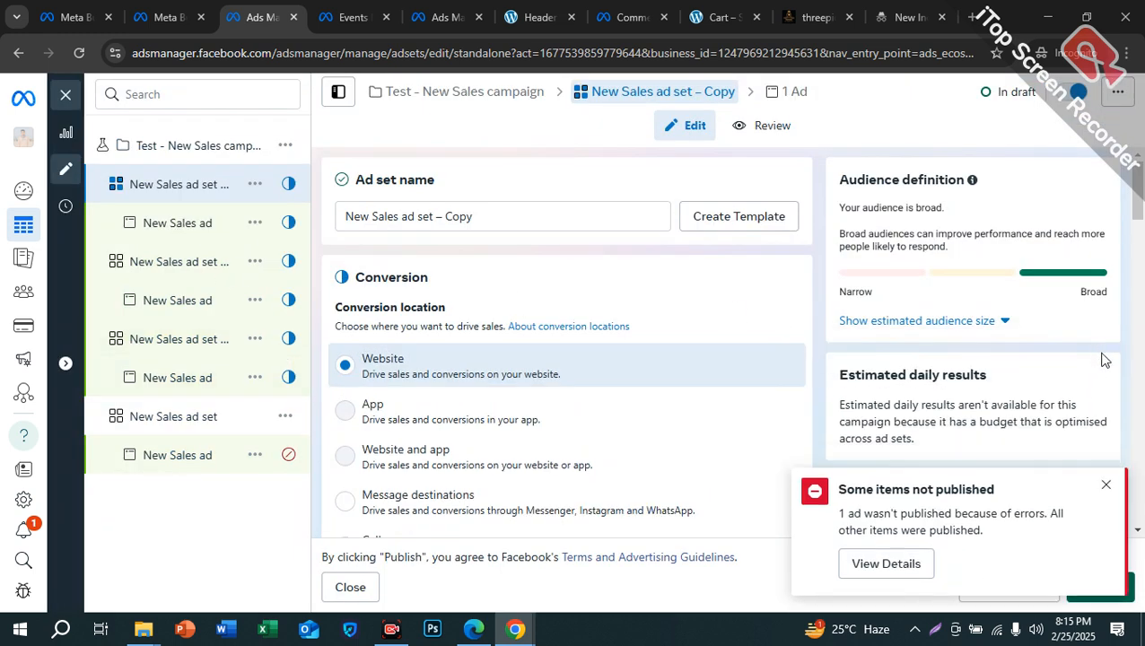
pyautogui.click(1105, 486)
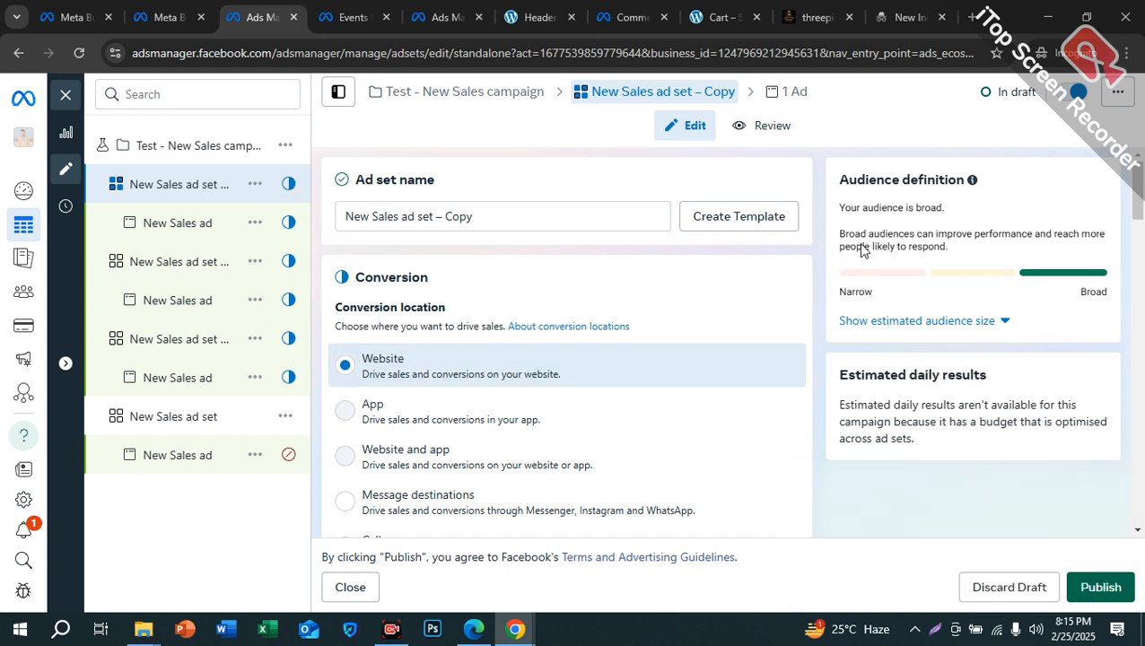
# - Open the New Sales ad in the copied ad set and set its Facebook Page to Unik Digital Experts
pyautogui.click(159, 225)
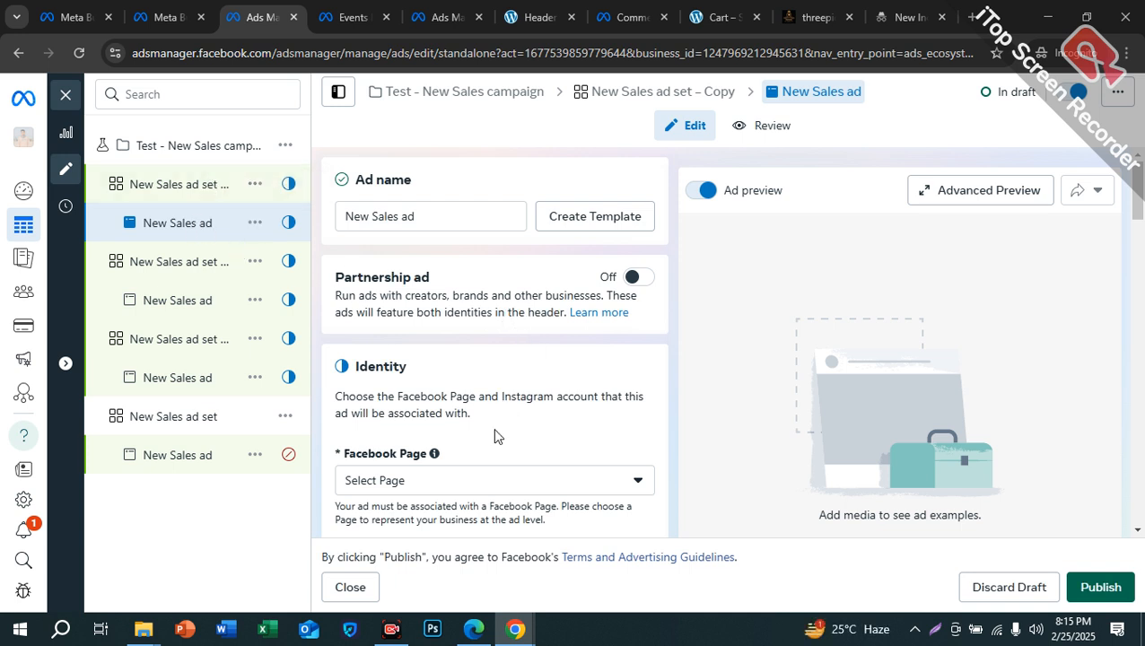
pyautogui.scroll(-1, 494, 435)
pyautogui.scroll(-1, 494, 435)
pyautogui.click(391, 312)
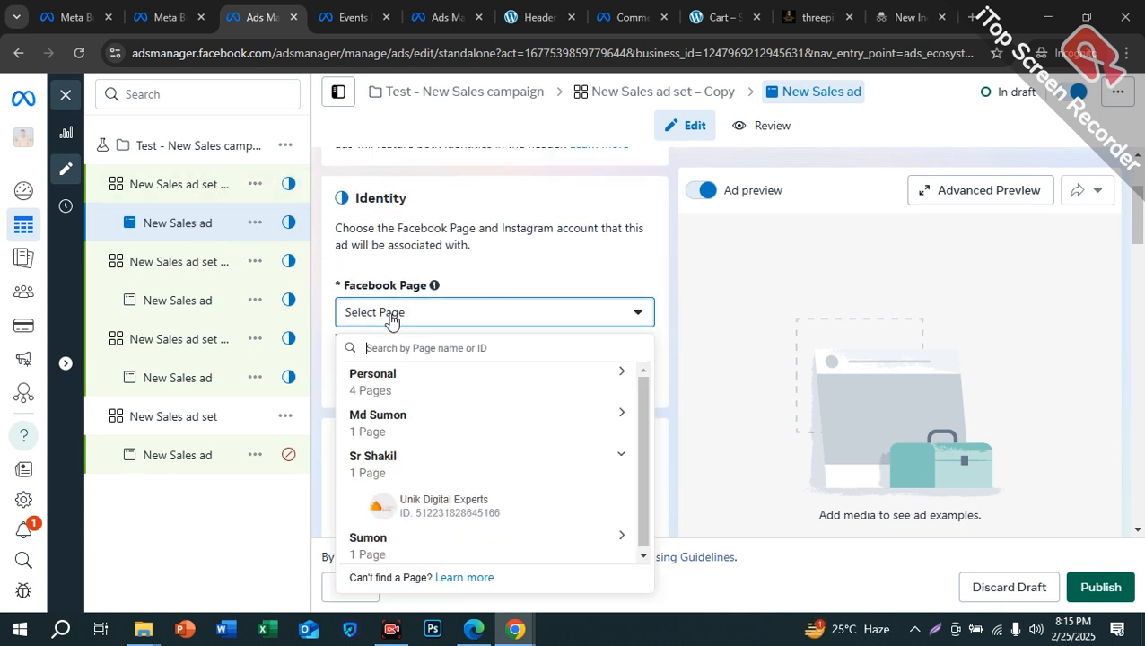
pyautogui.click(444, 509)
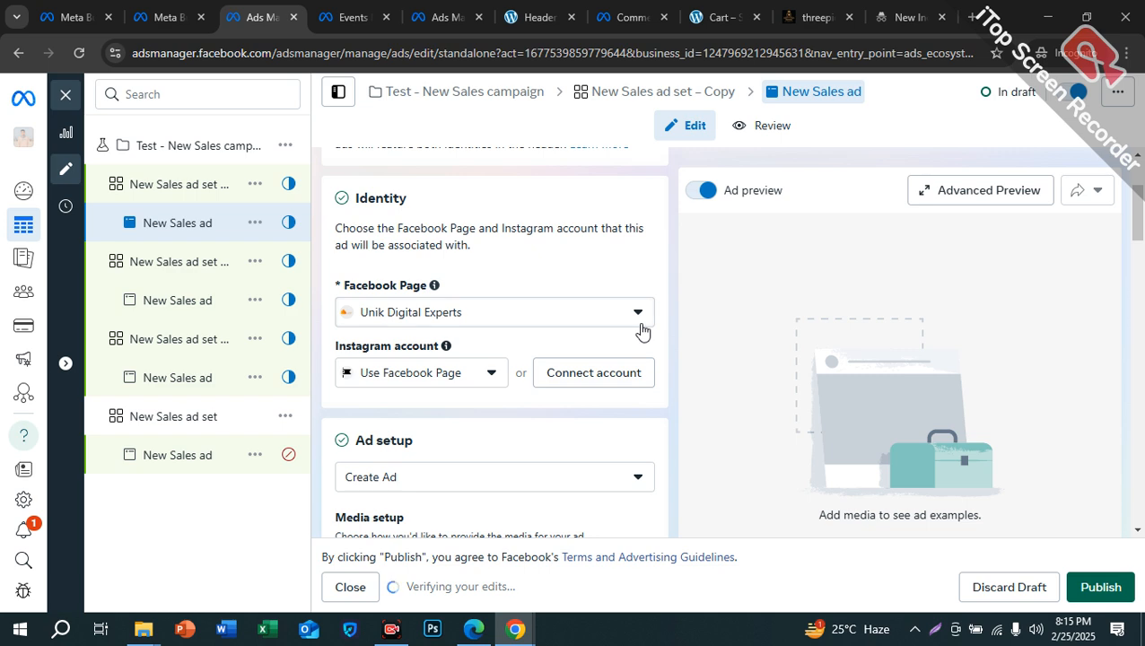
# - Review the ad's media setup and format choices, and change the ad setup from creating an ad to Use existing post
pyautogui.scroll(-1, 641, 331)
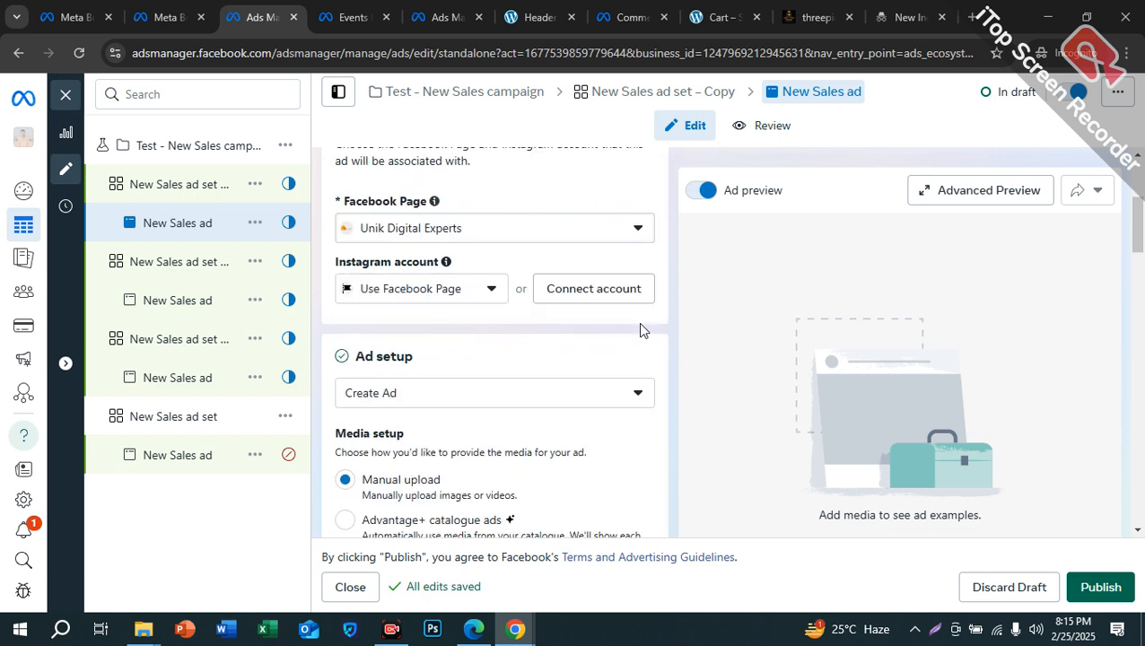
pyautogui.scroll(-1, 492, 358)
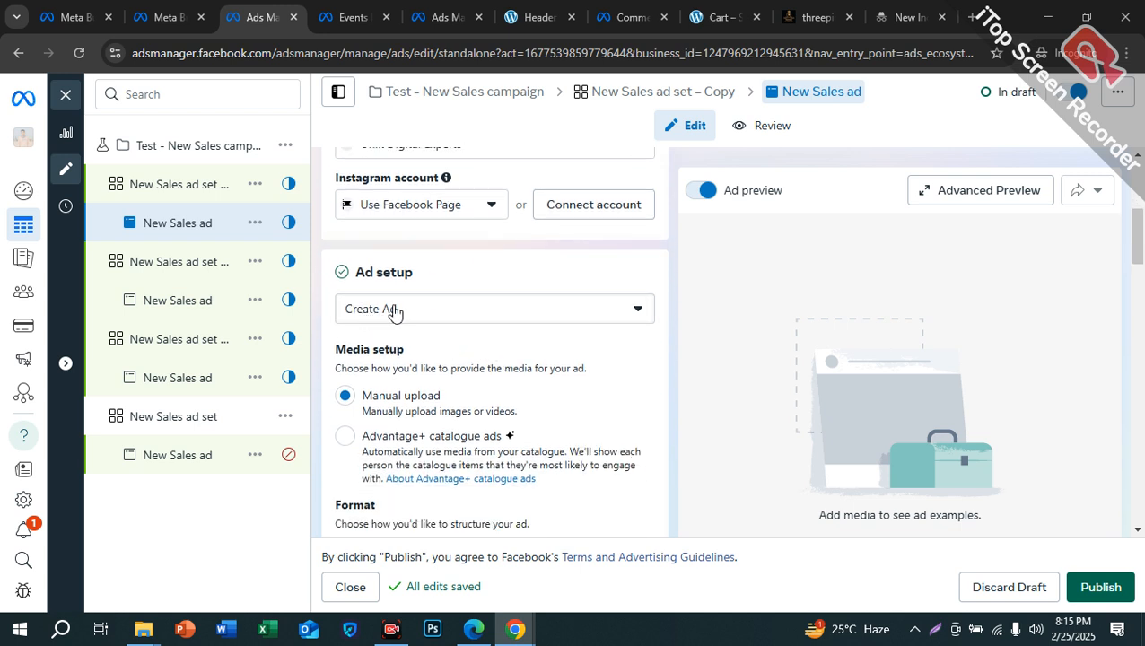
pyautogui.scroll(-1, 390, 314)
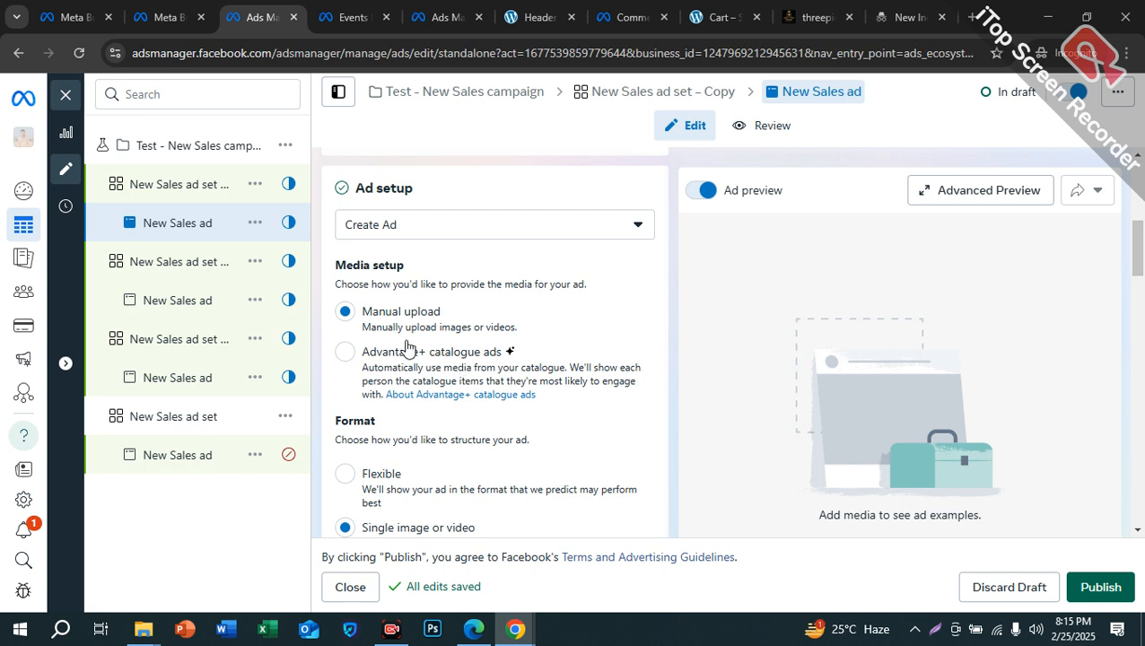
pyautogui.scroll(-1, 502, 305)
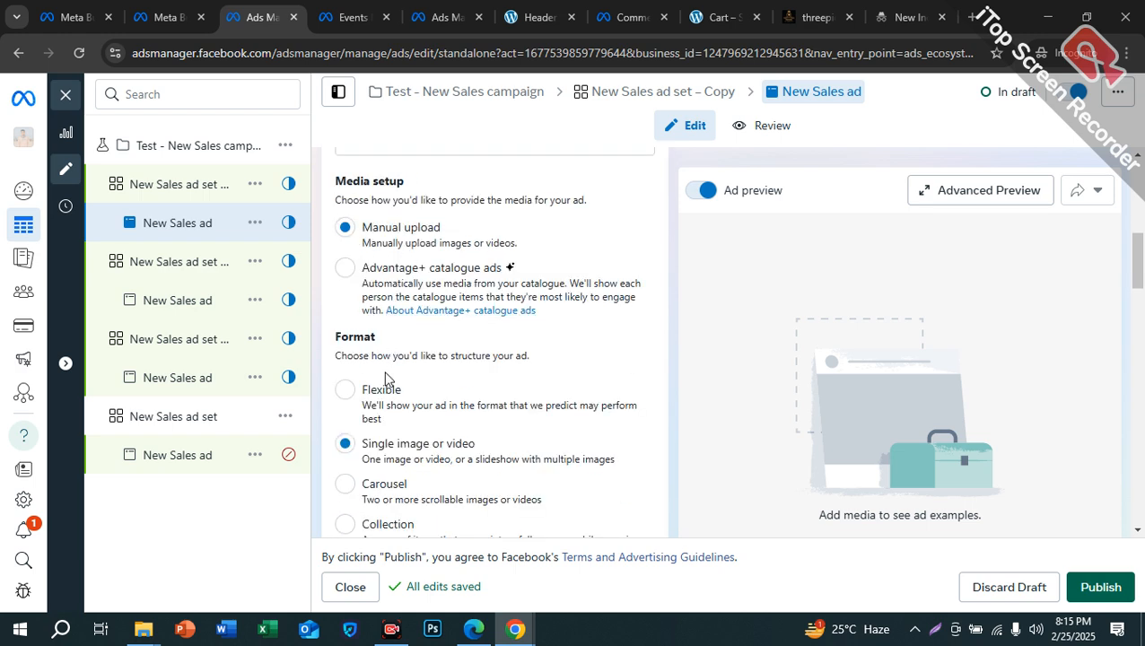
pyautogui.scroll(2, 394, 359)
pyautogui.click(372, 309)
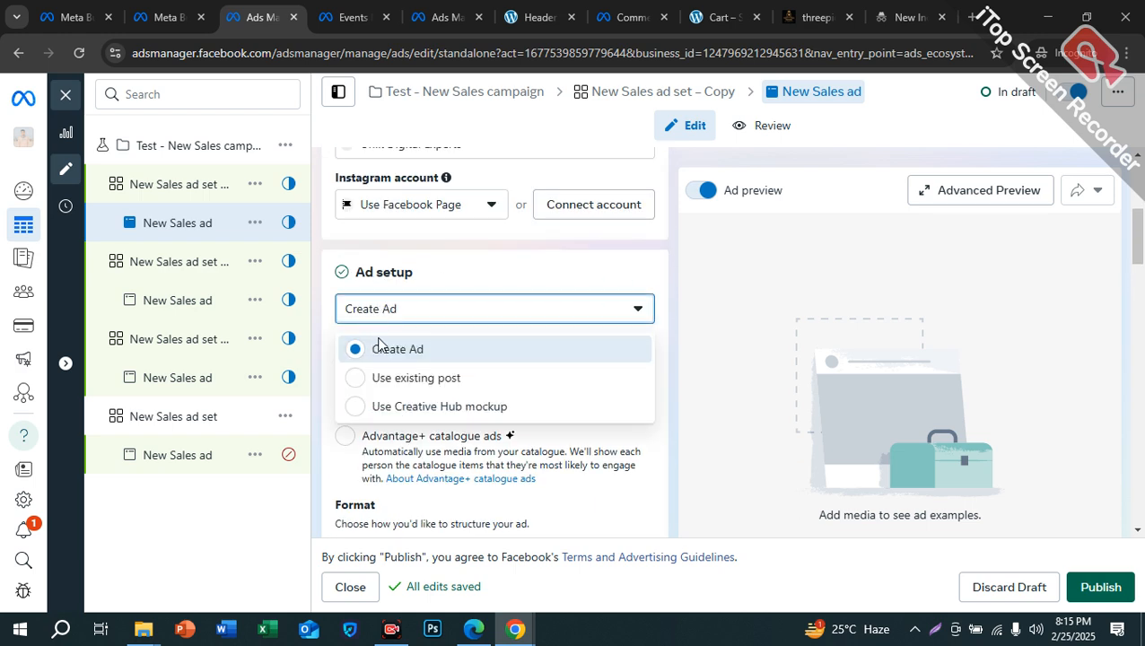
pyautogui.click(588, 388)
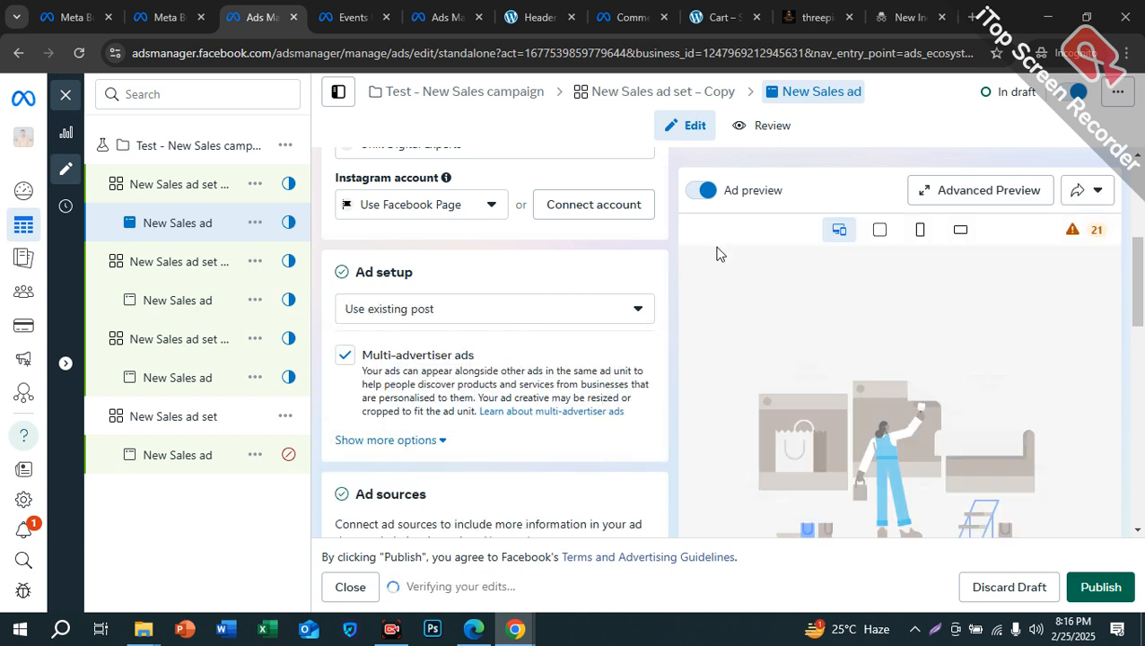
# - Review the ad sources and the verification error on the ad, keeping Use existing post as the ad setup
pyautogui.scroll(-1, 574, 341)
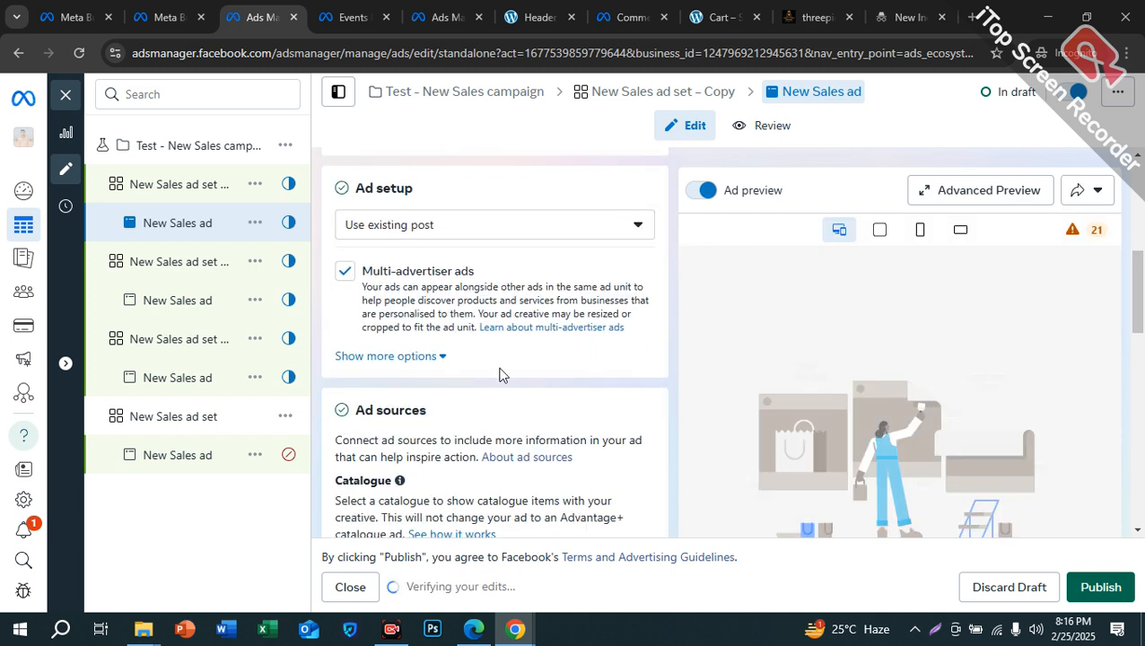
pyautogui.scroll(-2, 440, 421)
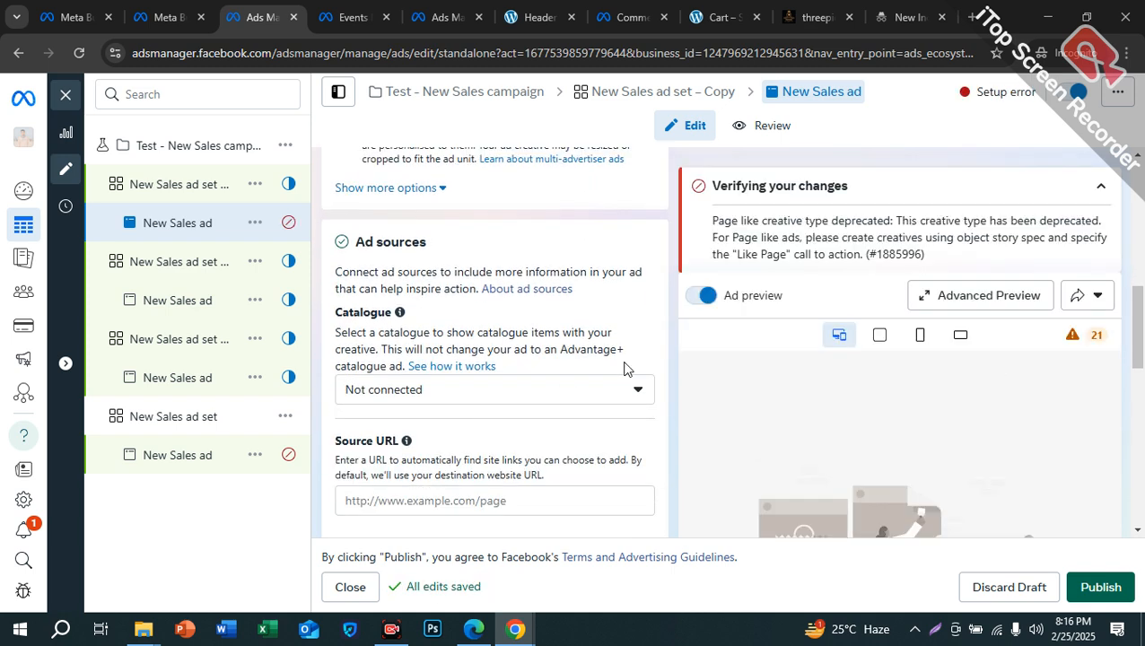
pyautogui.scroll(1, 596, 319)
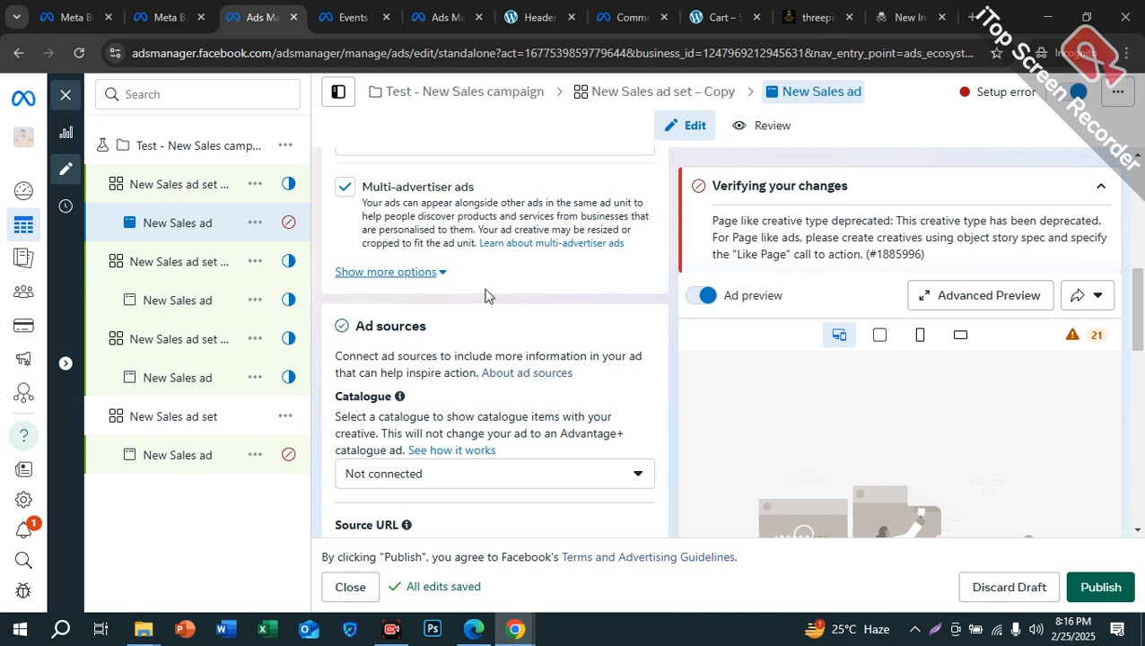
pyautogui.scroll(-1, 427, 302)
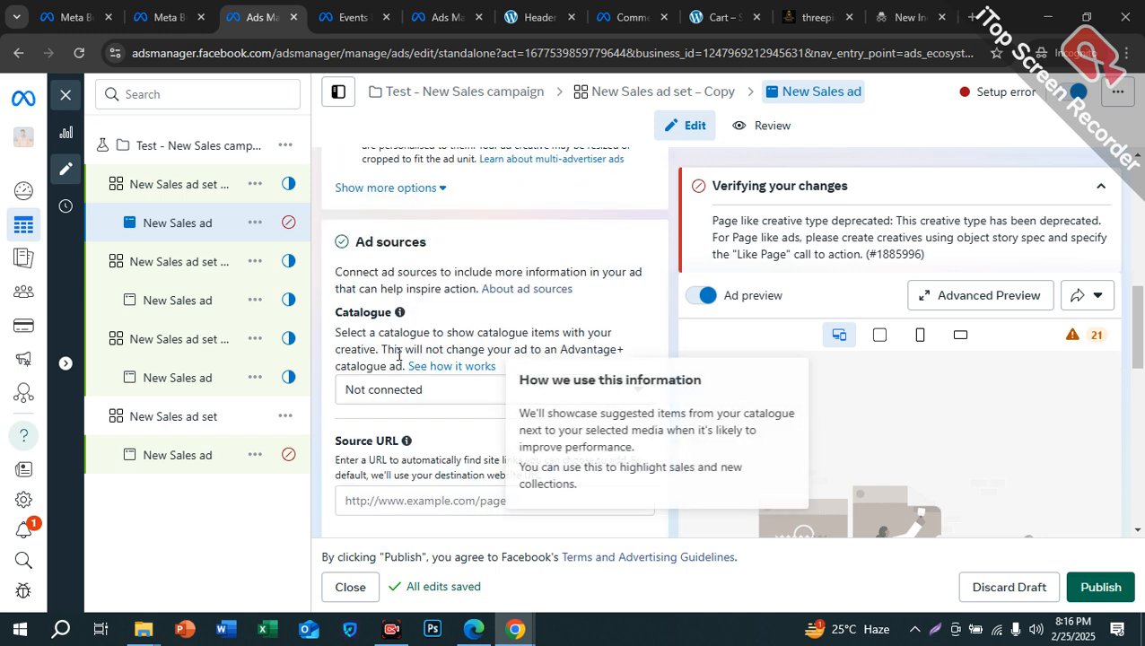
pyautogui.scroll(2, 412, 287)
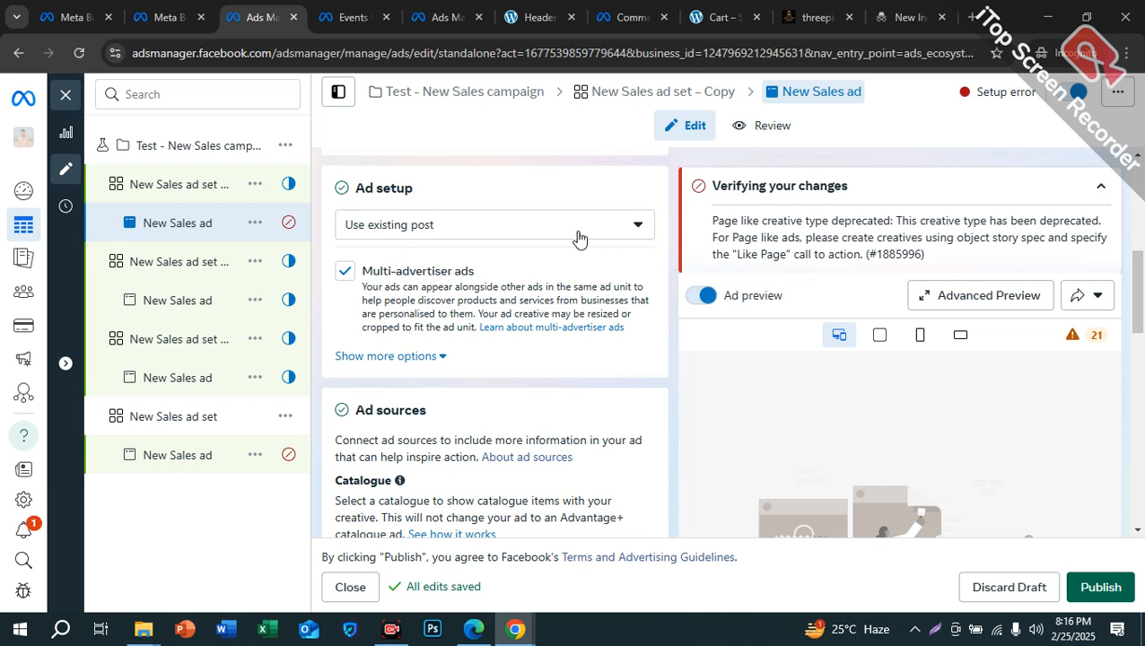
pyautogui.moveTo(766, 222); pyautogui.dragTo(947, 223)
pyautogui.moveTo(902, 254); pyautogui.dragTo(927, 249)
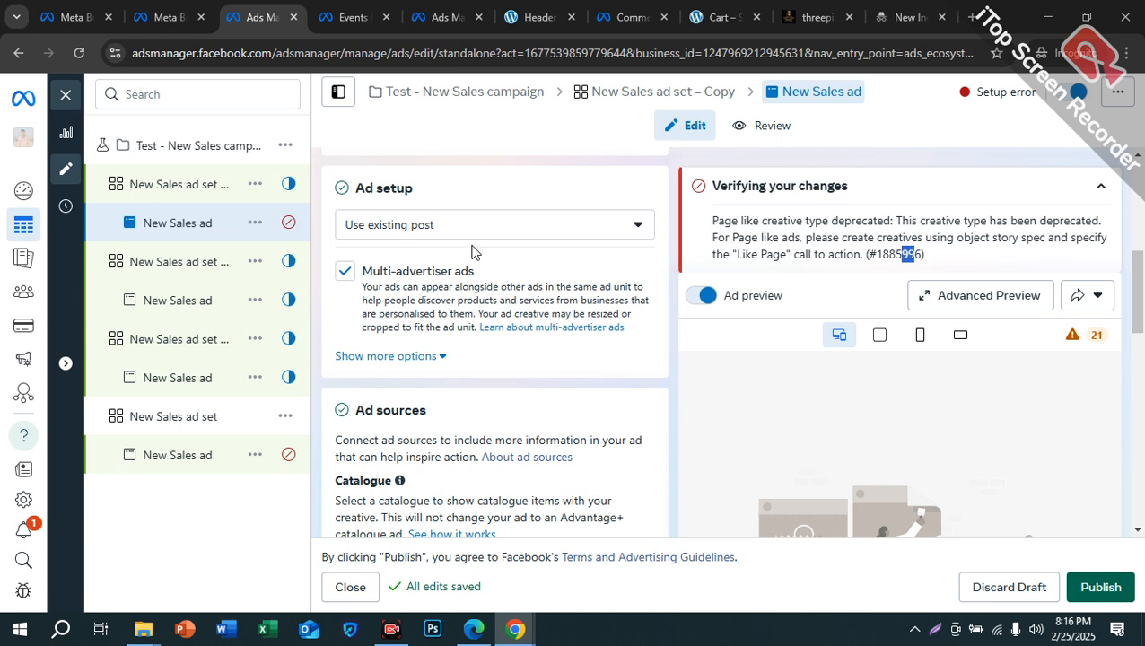
pyautogui.click(408, 239)
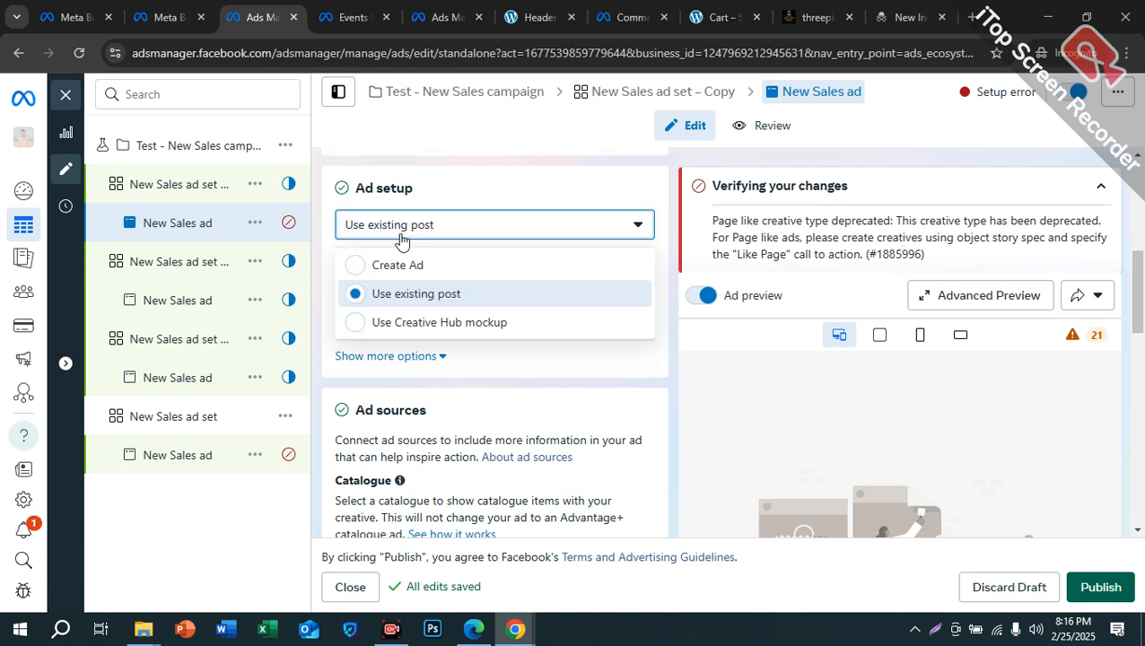
pyautogui.click(406, 296)
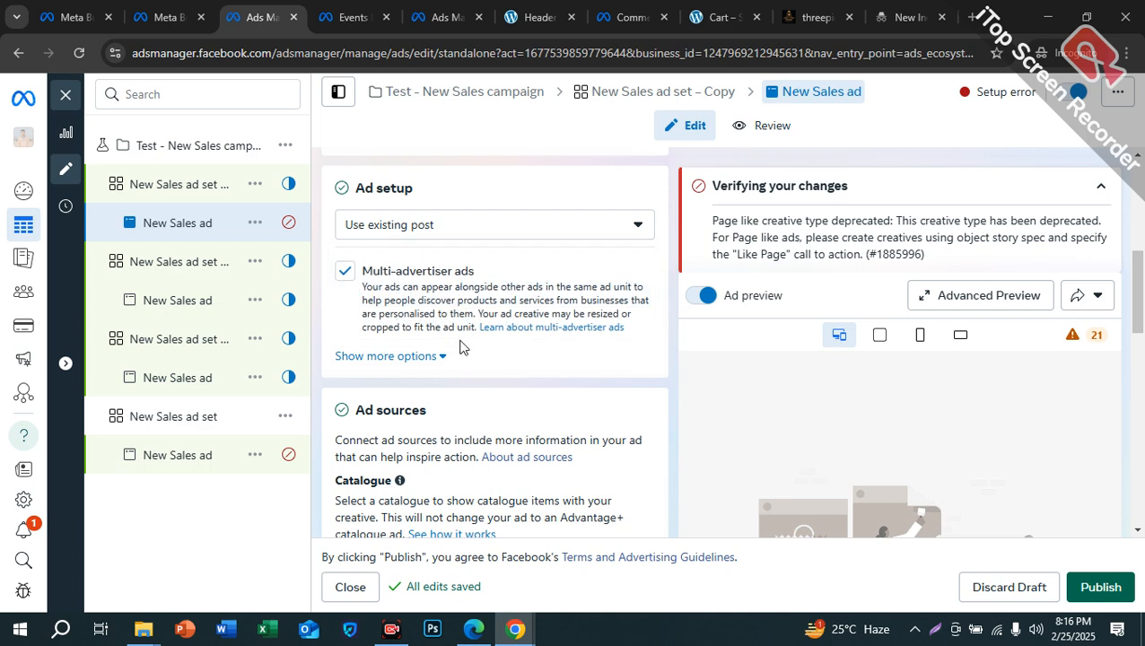
# - Select the Facebook introduction post dated 22 Jan 2025 as the ad creative
pyautogui.scroll(-4, 453, 355)
pyautogui.scroll(-3, 472, 344)
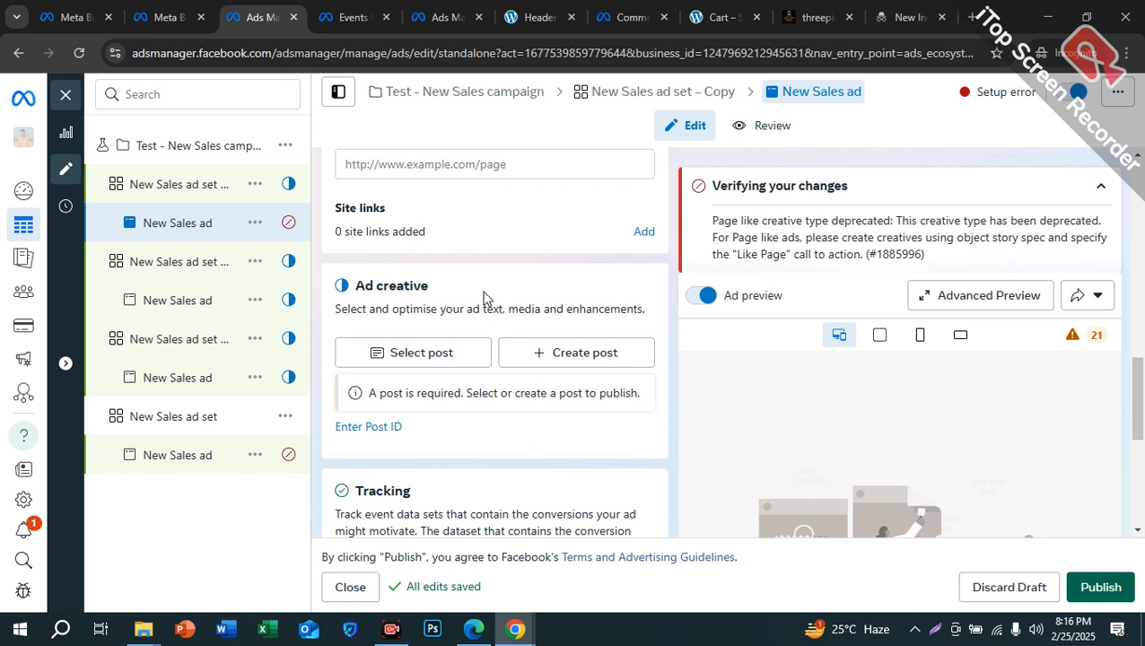
pyautogui.click(435, 359)
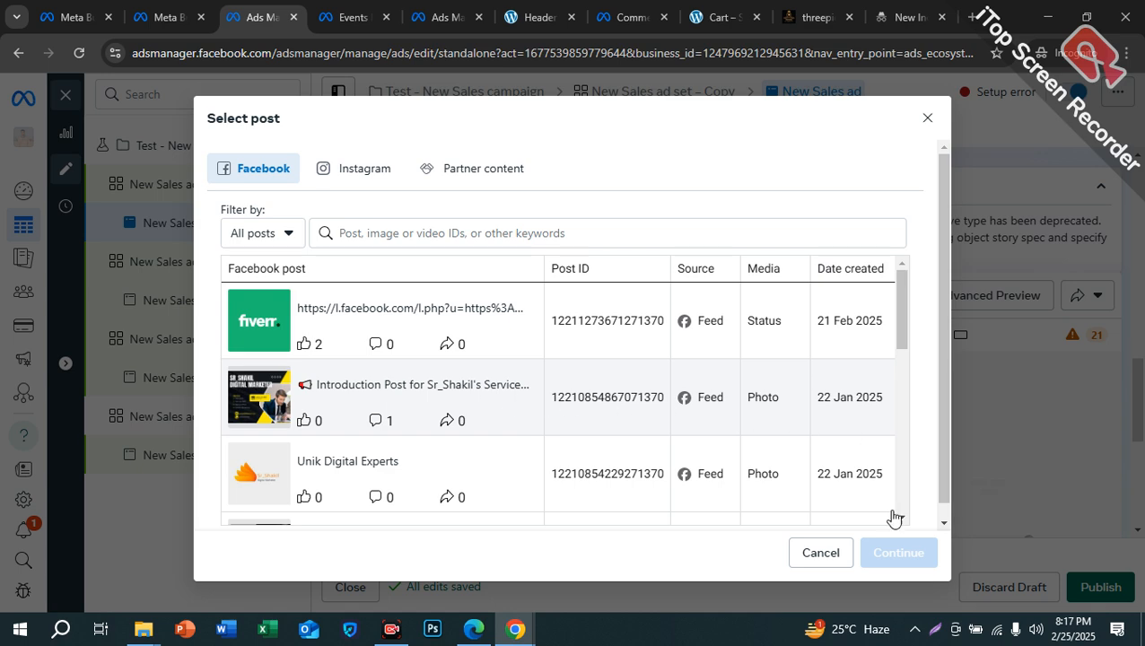
pyautogui.click(476, 392)
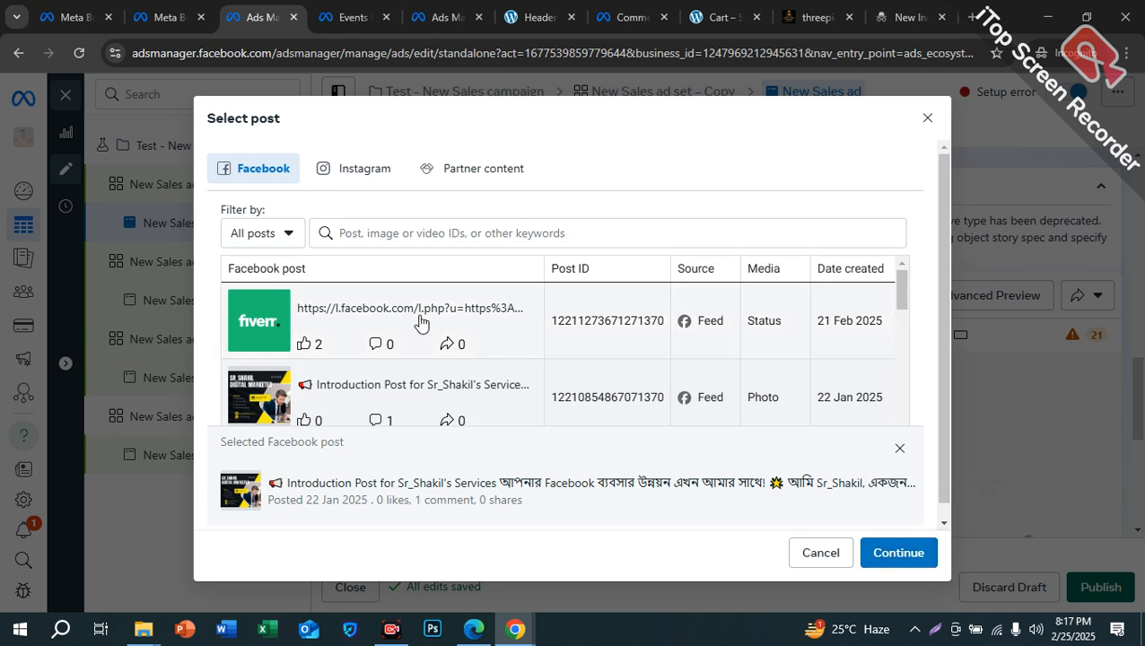
pyautogui.scroll(-1, 562, 365)
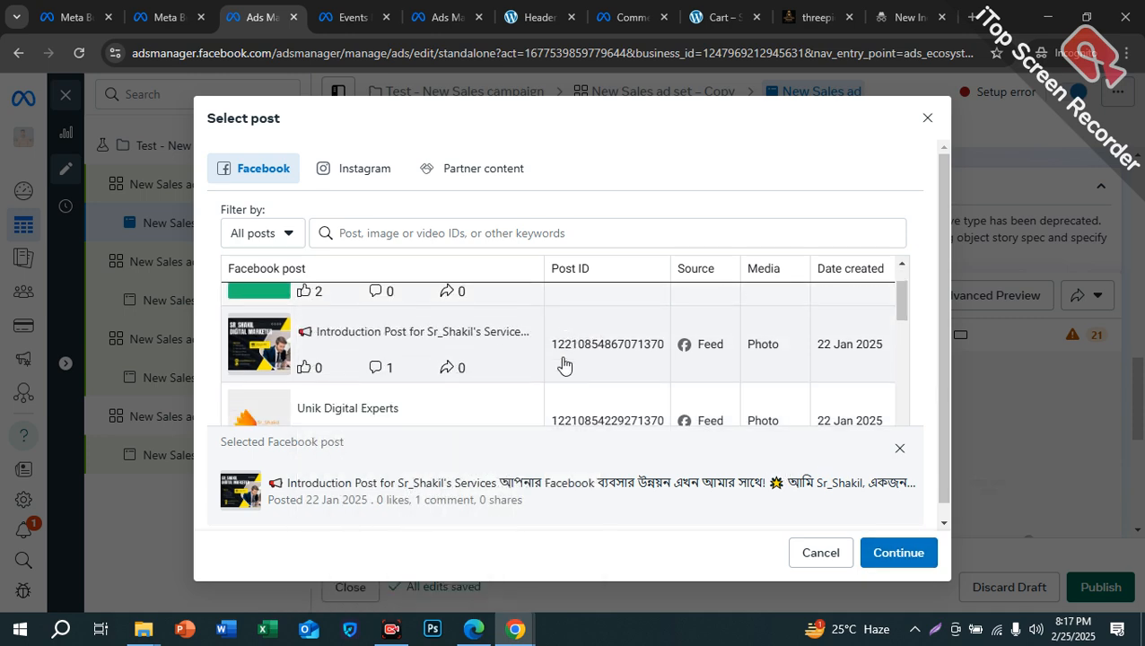
pyautogui.scroll(1, 488, 362)
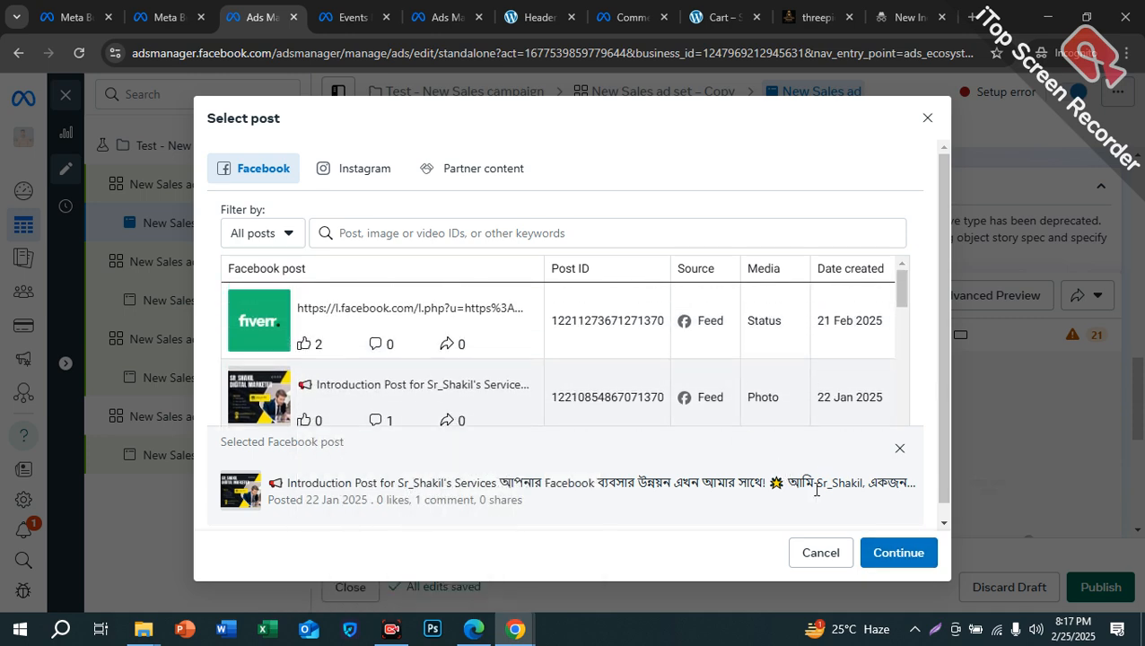
pyautogui.click(898, 553)
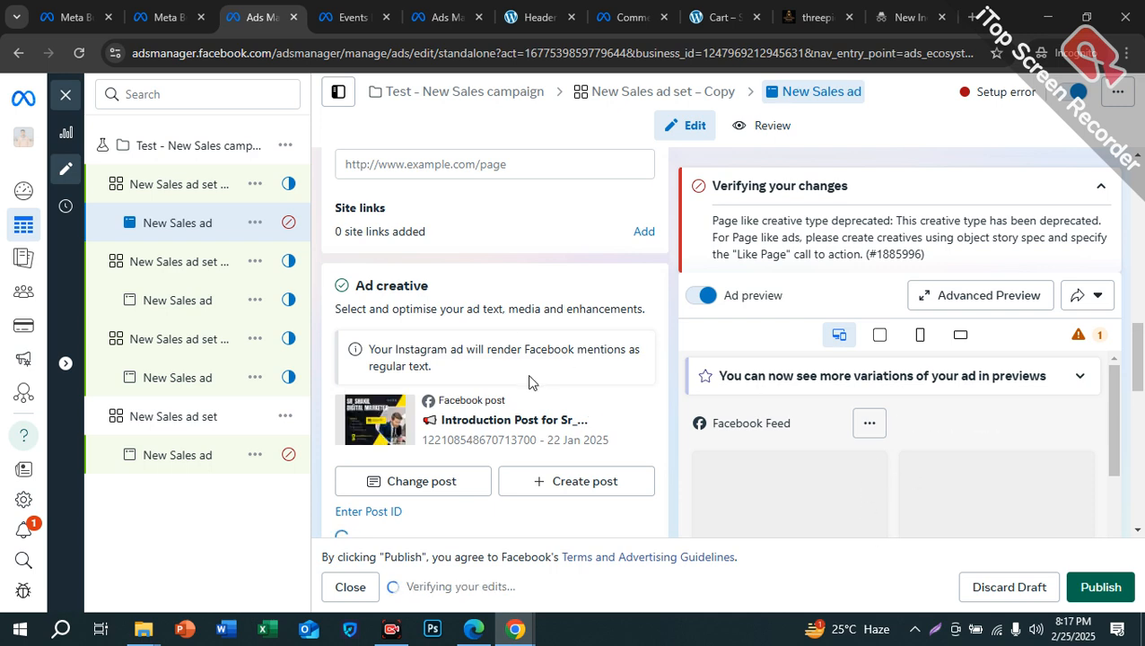
# - Examine the selected post's primary text, call to action section and ad previews
pyautogui.scroll(-5, 447, 464)
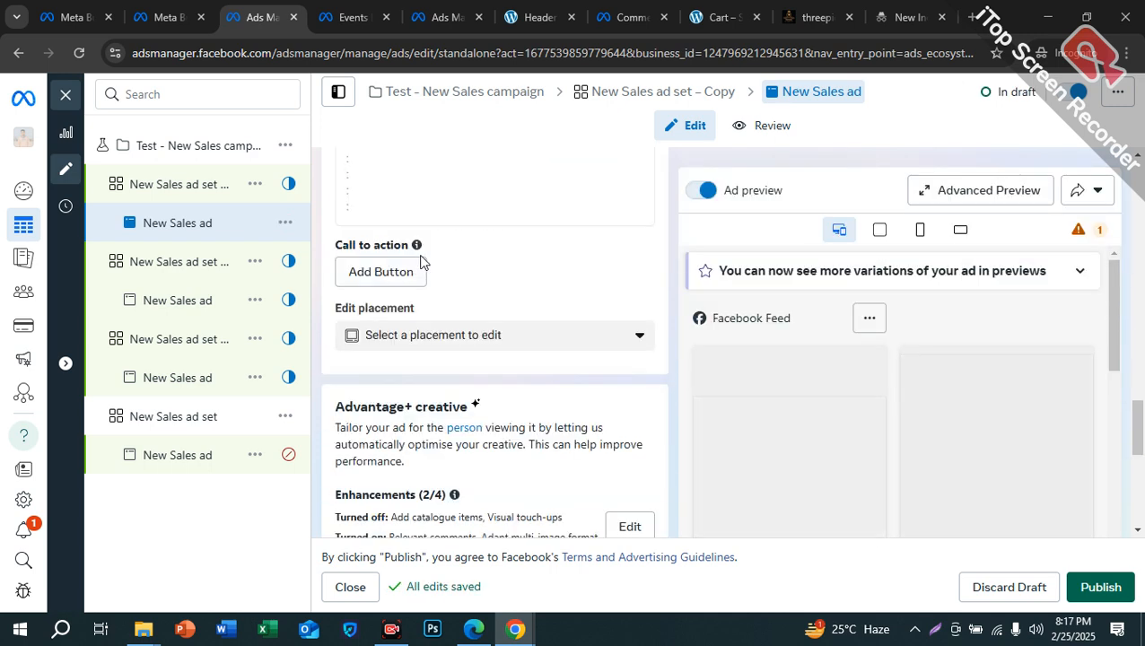
pyautogui.scroll(3, 440, 327)
pyautogui.scroll(-1, 437, 338)
pyautogui.scroll(1, 417, 287)
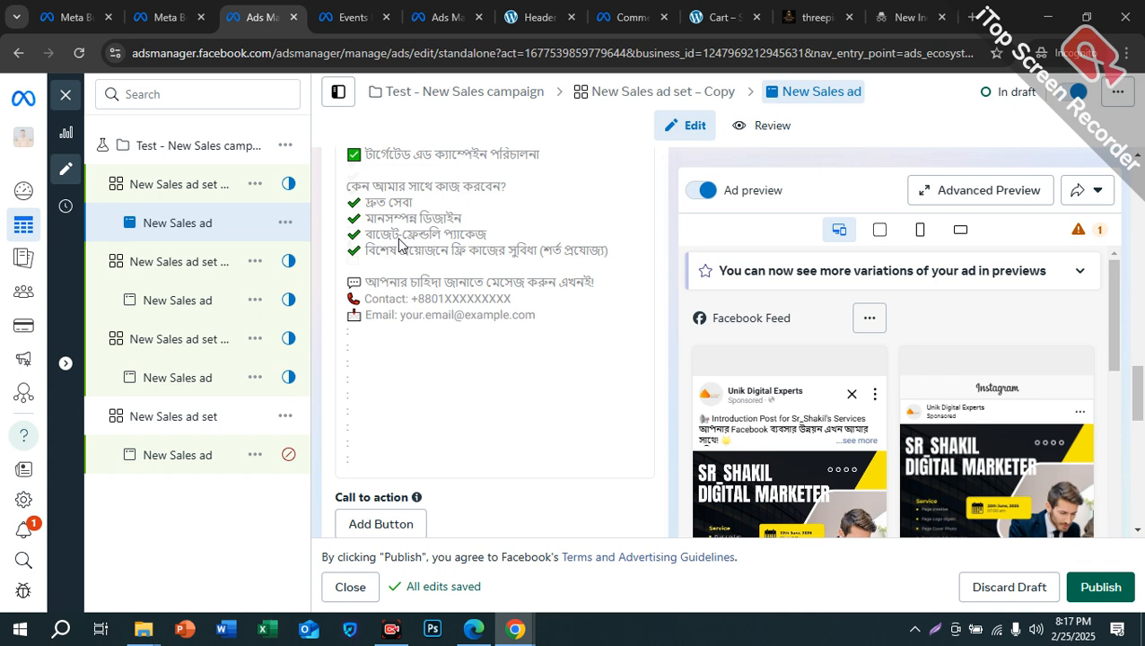
# - Review the selected post's primary text, call to action, placement, tracking and URL parameter sections, along with the Facebook and Instagram ad previews
pyautogui.scroll(3, 403, 265)
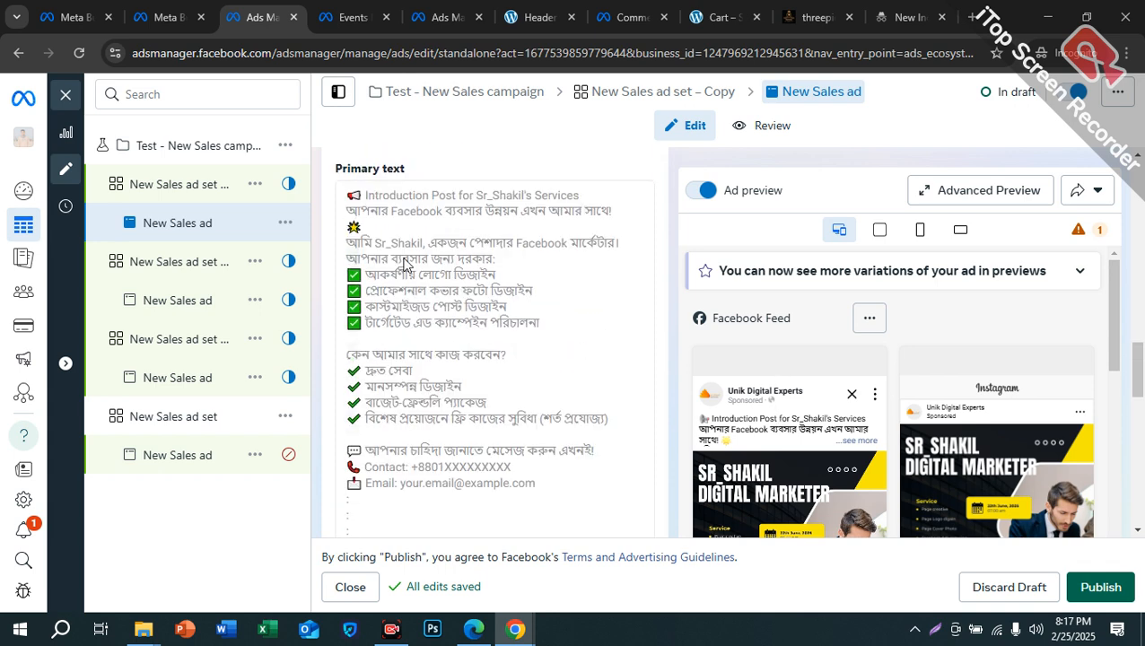
pyautogui.scroll(-4, 415, 417)
pyautogui.scroll(-1, 501, 430)
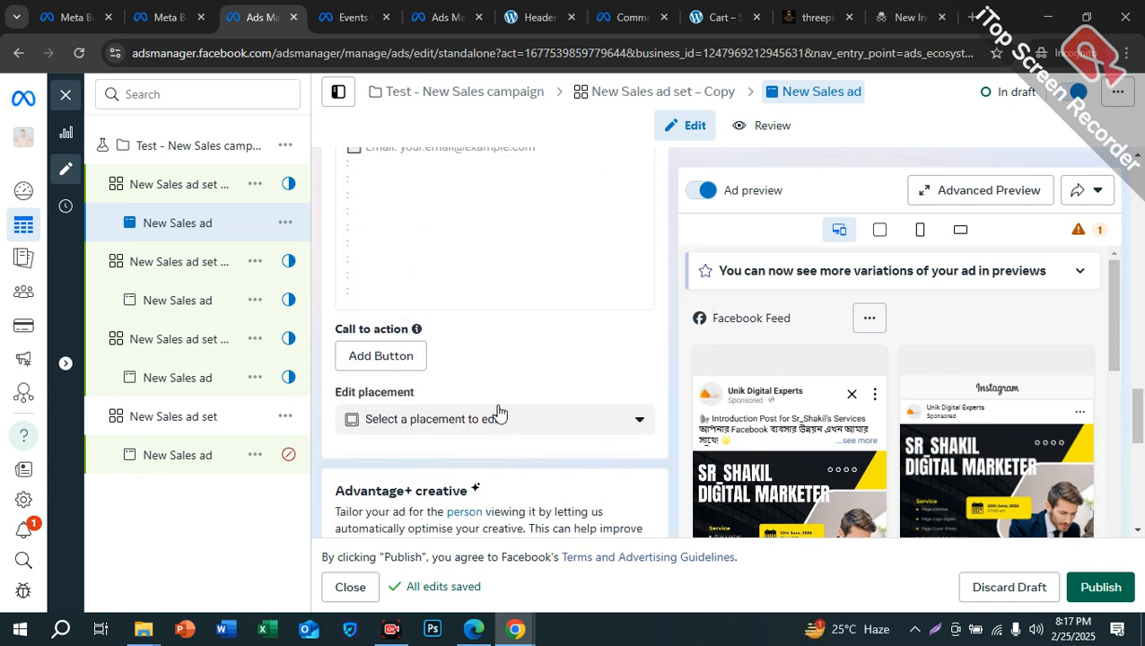
pyautogui.scroll(10, 492, 395)
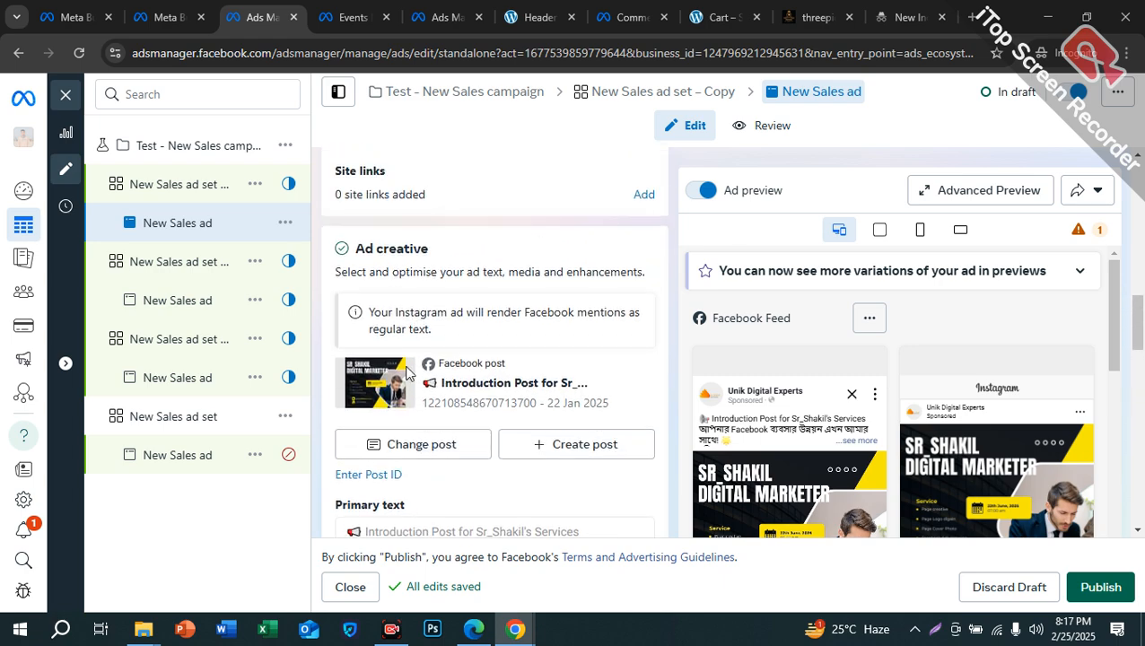
pyautogui.scroll(-1, 444, 438)
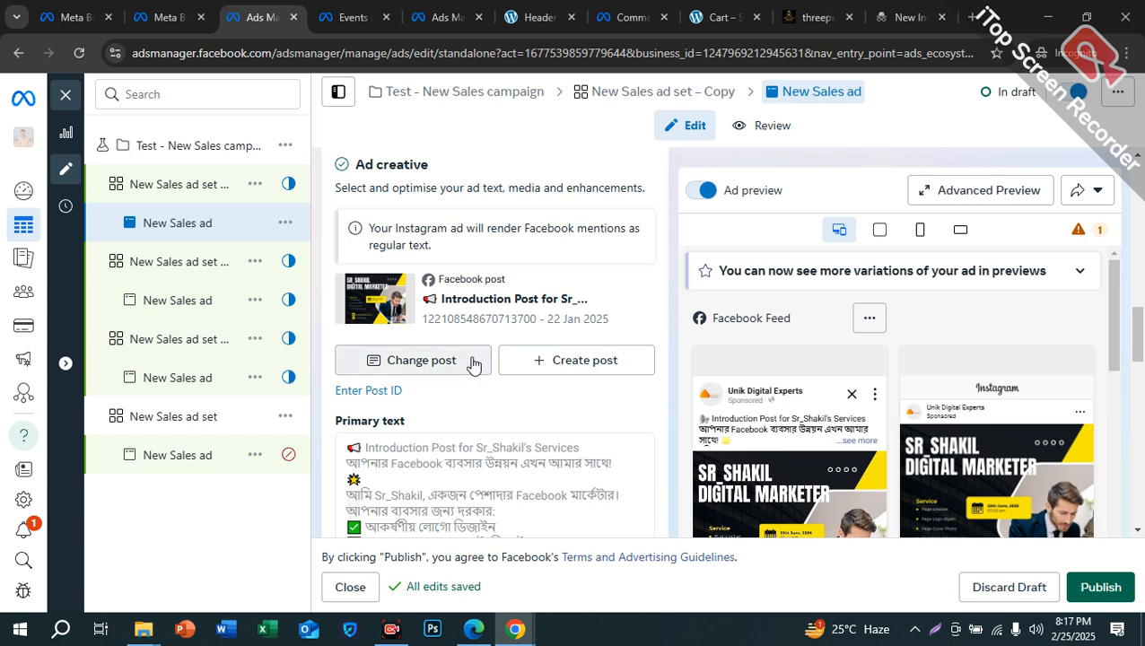
pyautogui.scroll(-15, 636, 388)
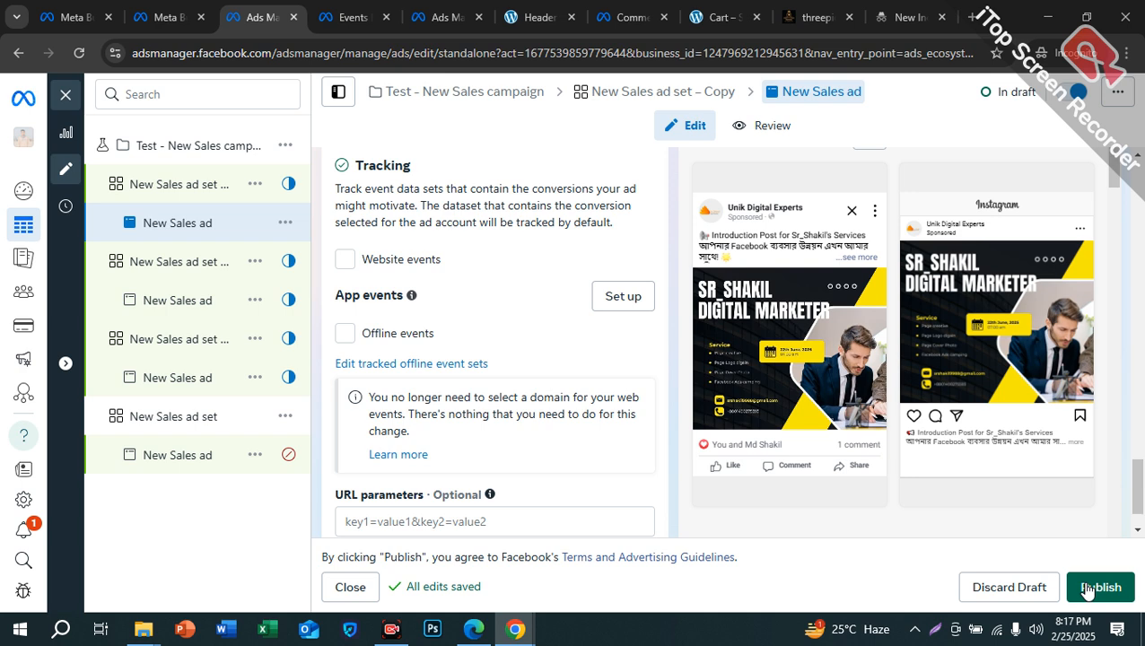
pyautogui.scroll(-1, 471, 363)
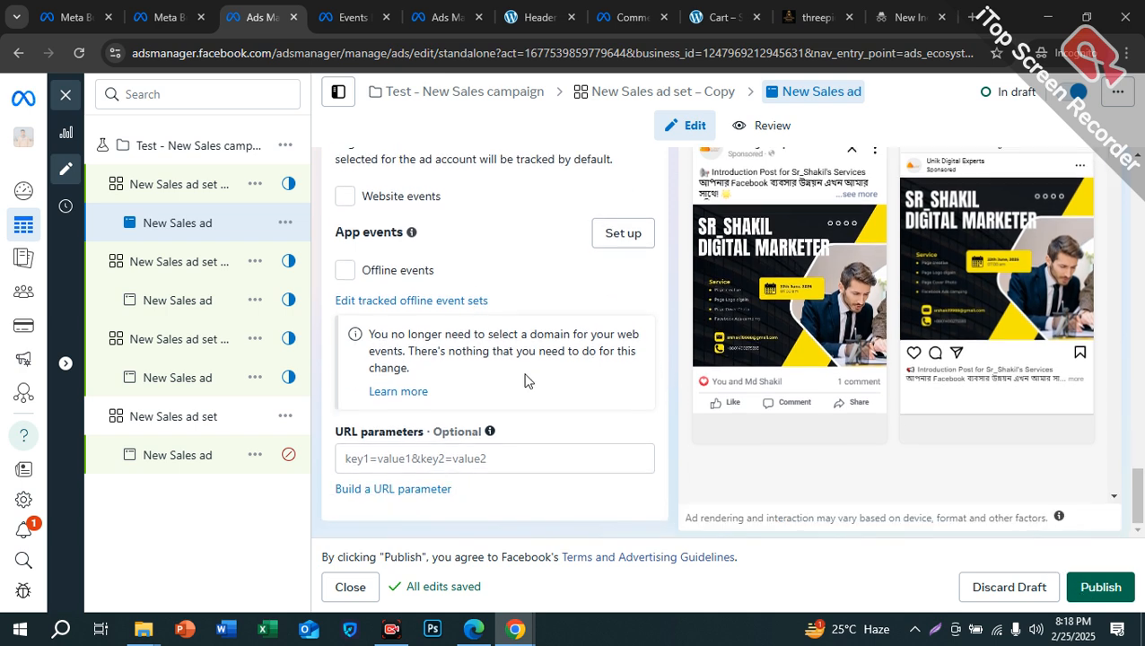
pyautogui.scroll(5, 534, 376)
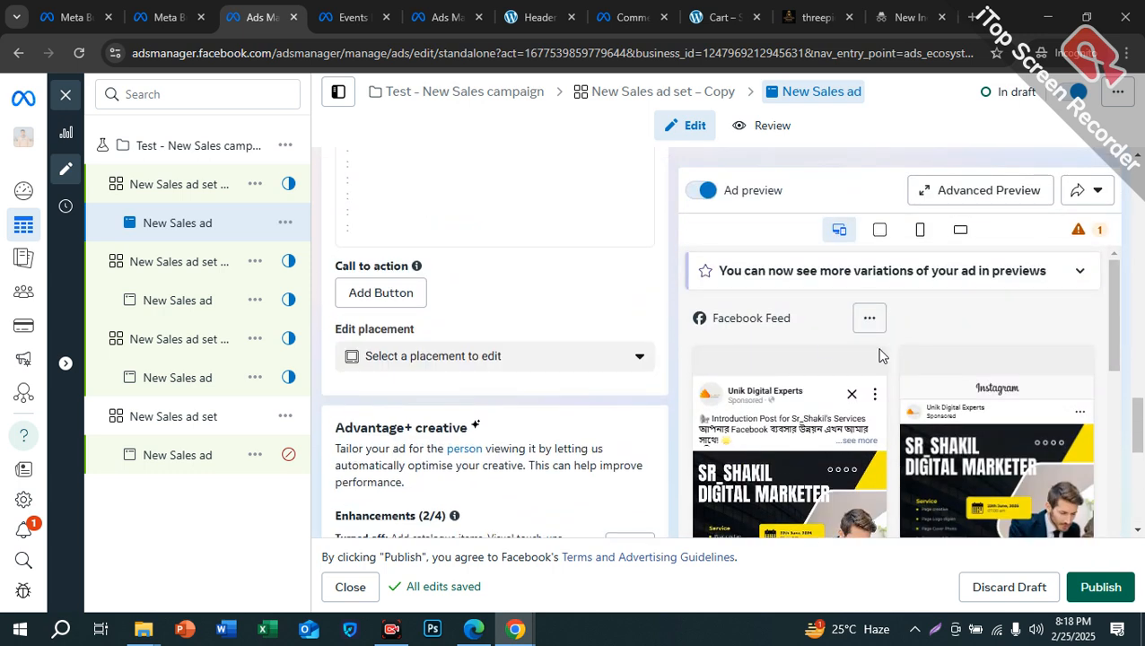
pyautogui.scroll(-1, 729, 437)
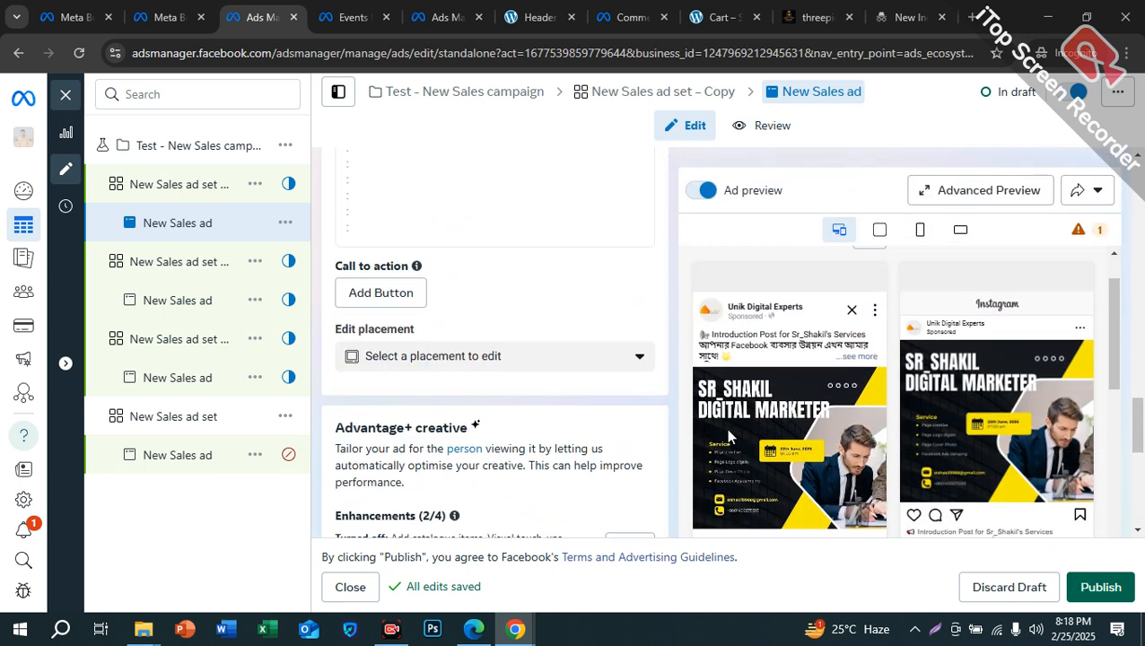
# - Turn off the New Sales ad being edited and discard its draft
pyautogui.click(1076, 100)
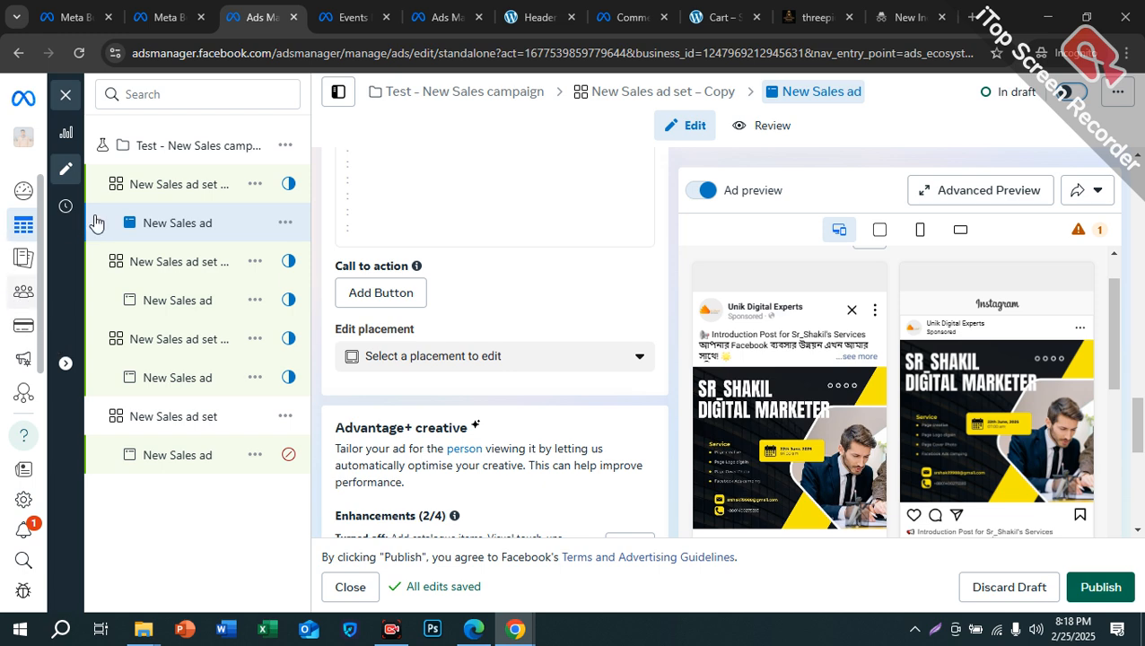
pyautogui.moveTo(23, 100)
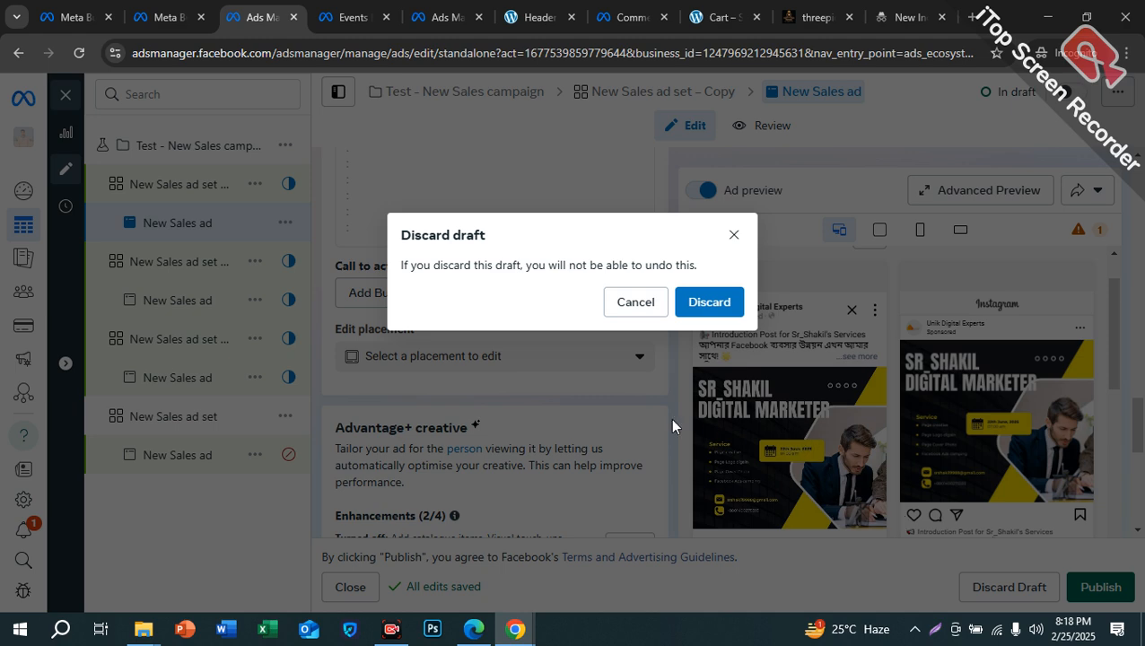
pyautogui.click(709, 303)
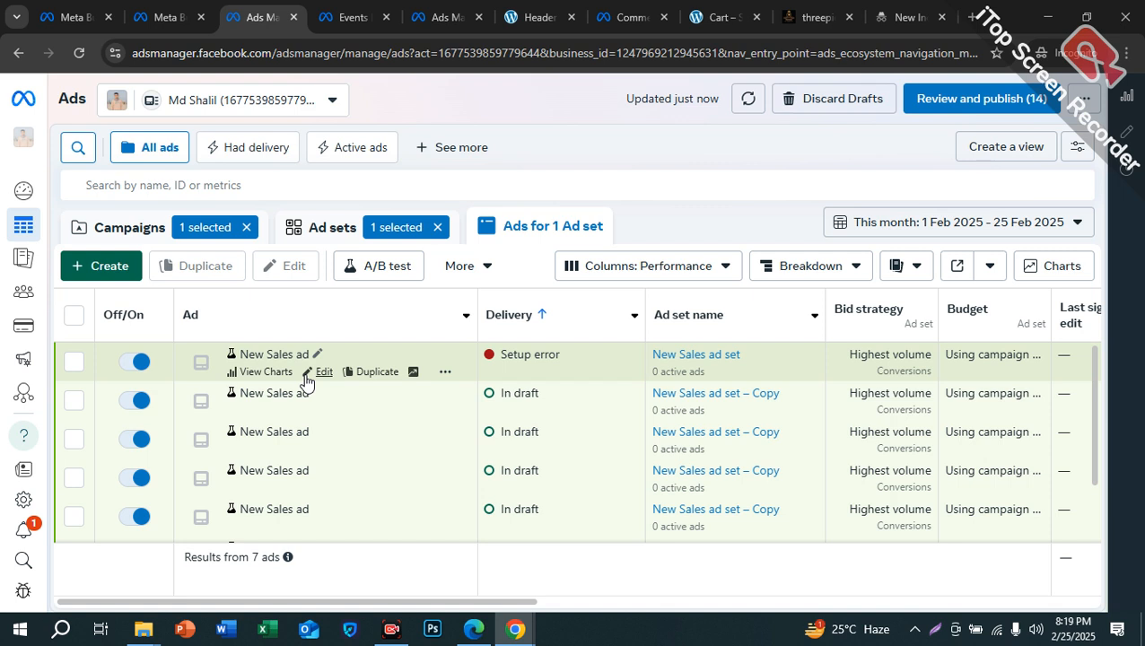
# - Check the available ad accounts, the business portfolio's ad account settings and the open campaigns page, and minimize the browser to the desktop
pyautogui.click(177, 99)
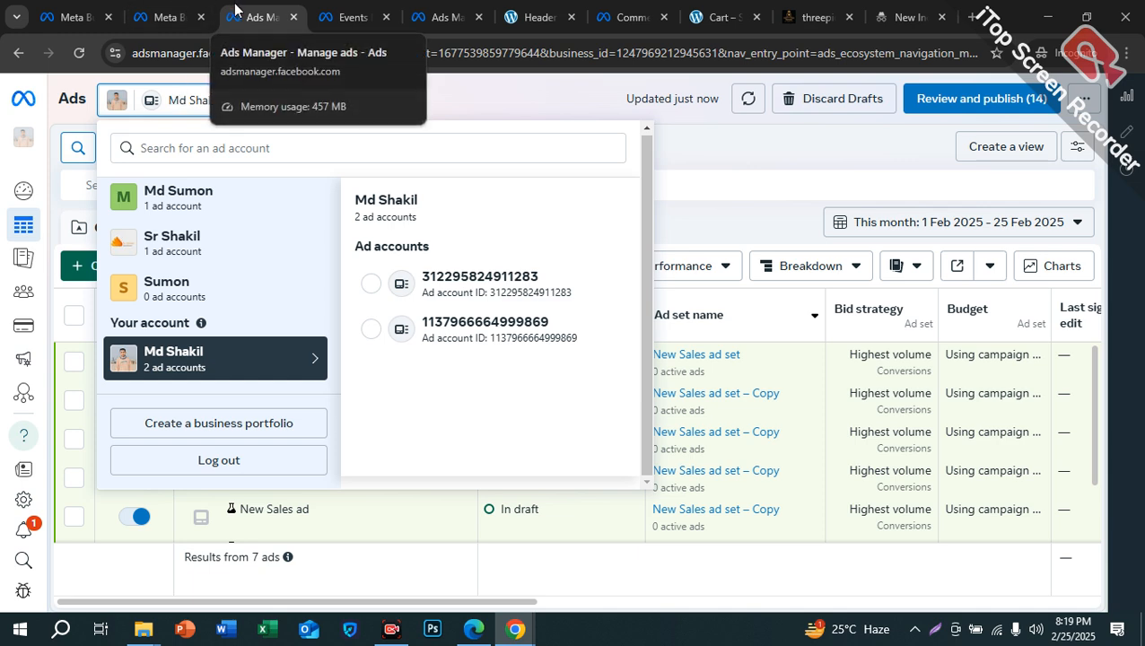
pyautogui.click(704, 164)
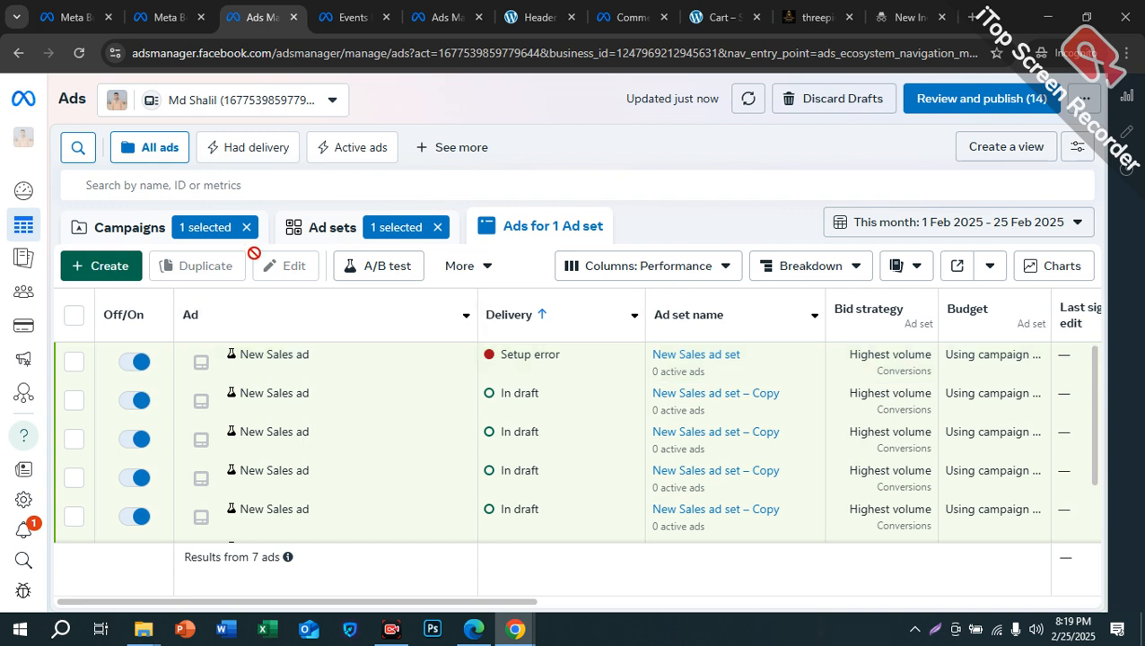
pyautogui.click(161, 18)
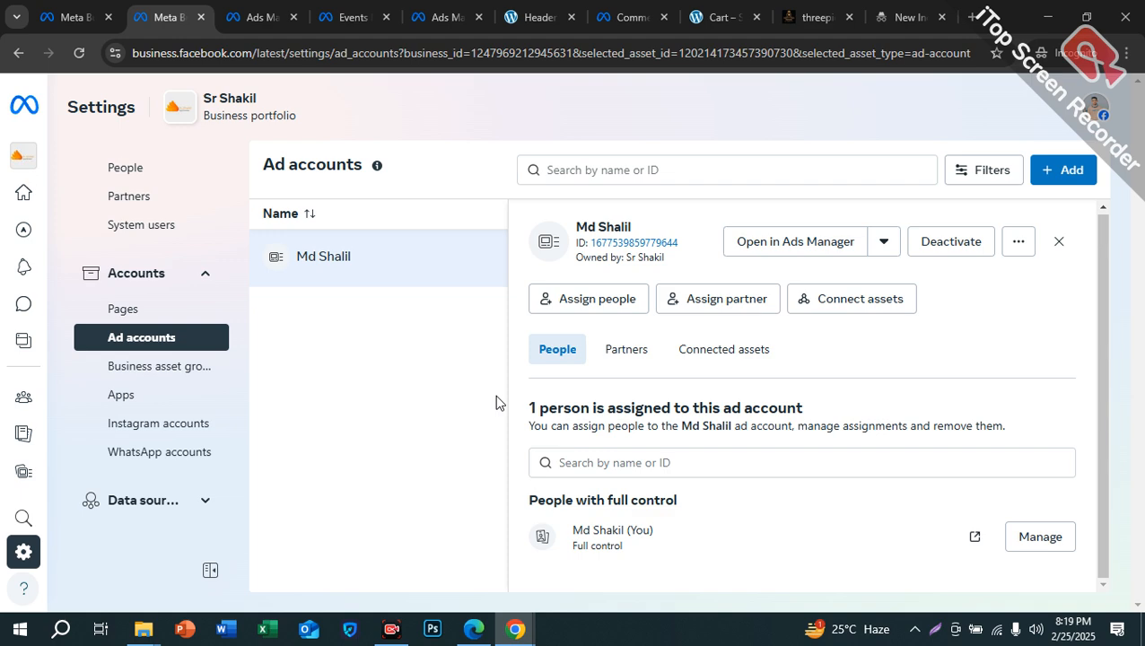
pyautogui.click(242, 20)
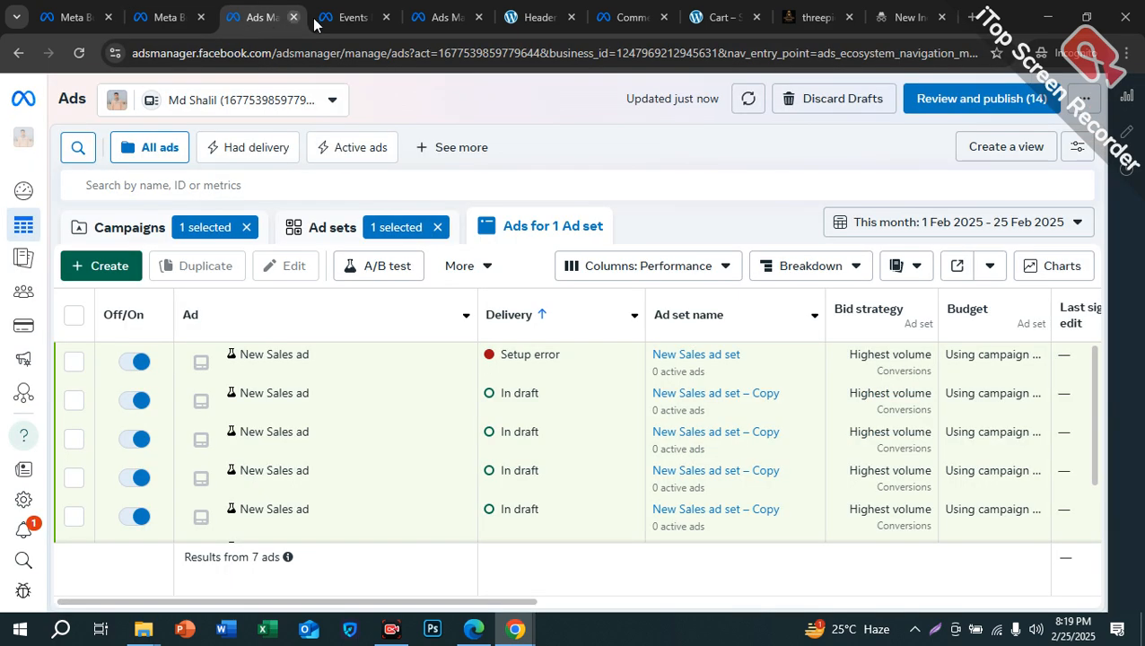
pyautogui.click(350, 18)
pyautogui.click(444, 18)
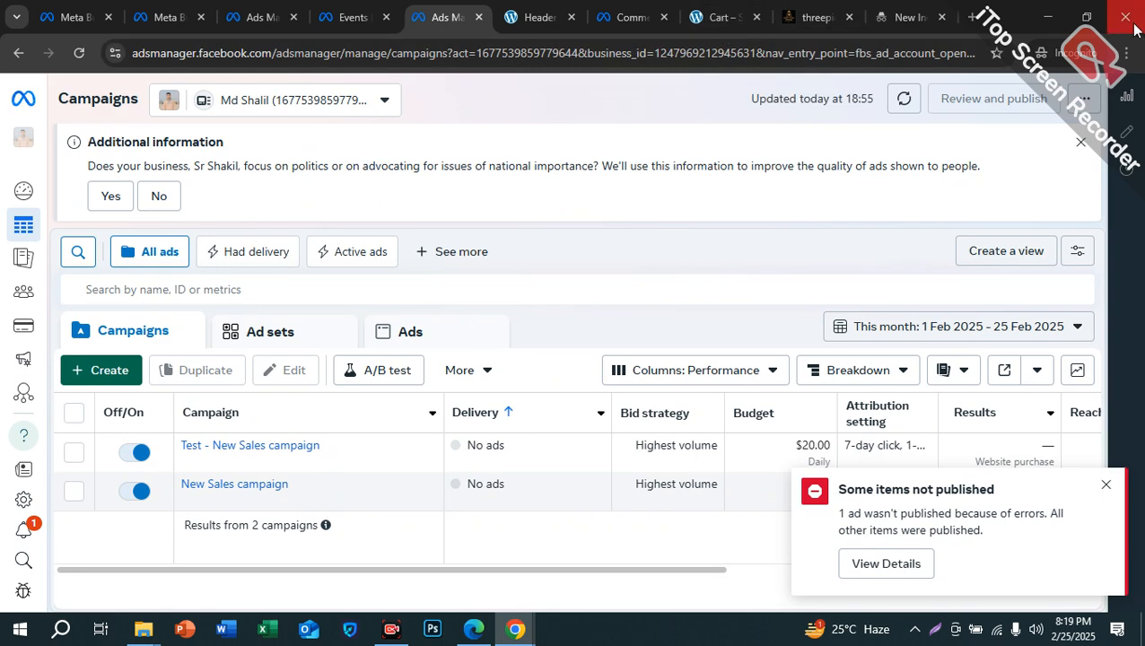
pyautogui.click(1043, 25)
pyautogui.rightClick(732, 145)
pyautogui.click(758, 185)
pyautogui.rightClick(758, 183)
pyautogui.click(787, 235)
pyautogui.rightClick(786, 233)
pyautogui.click(795, 279)
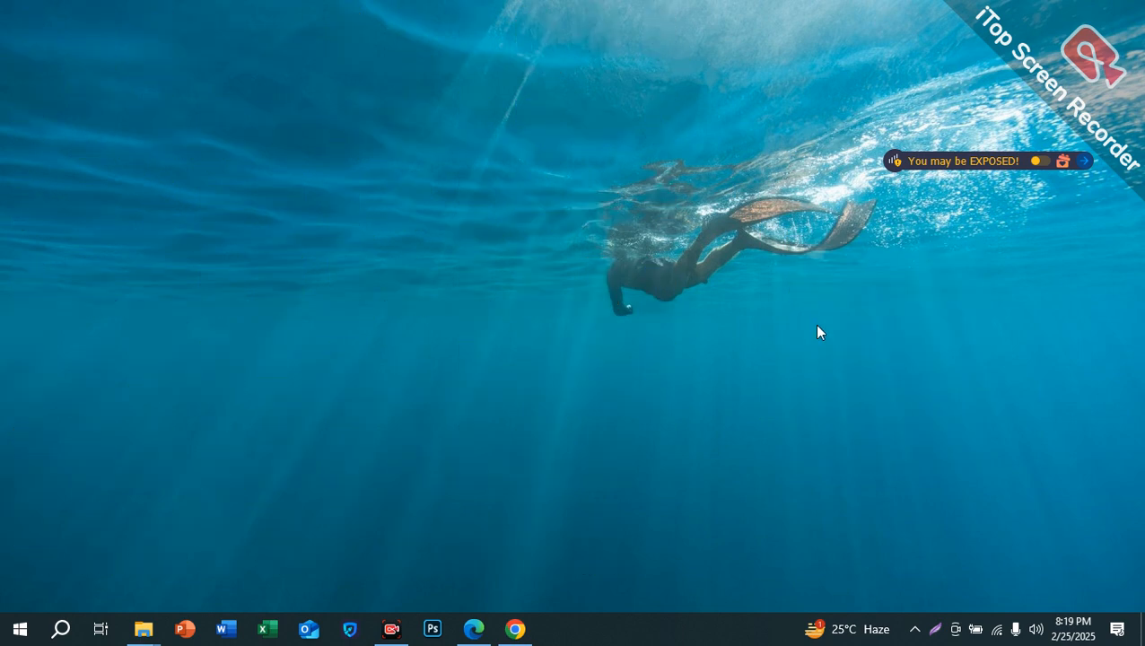
pyautogui.rightClick(720, 149)
pyautogui.click(792, 197)
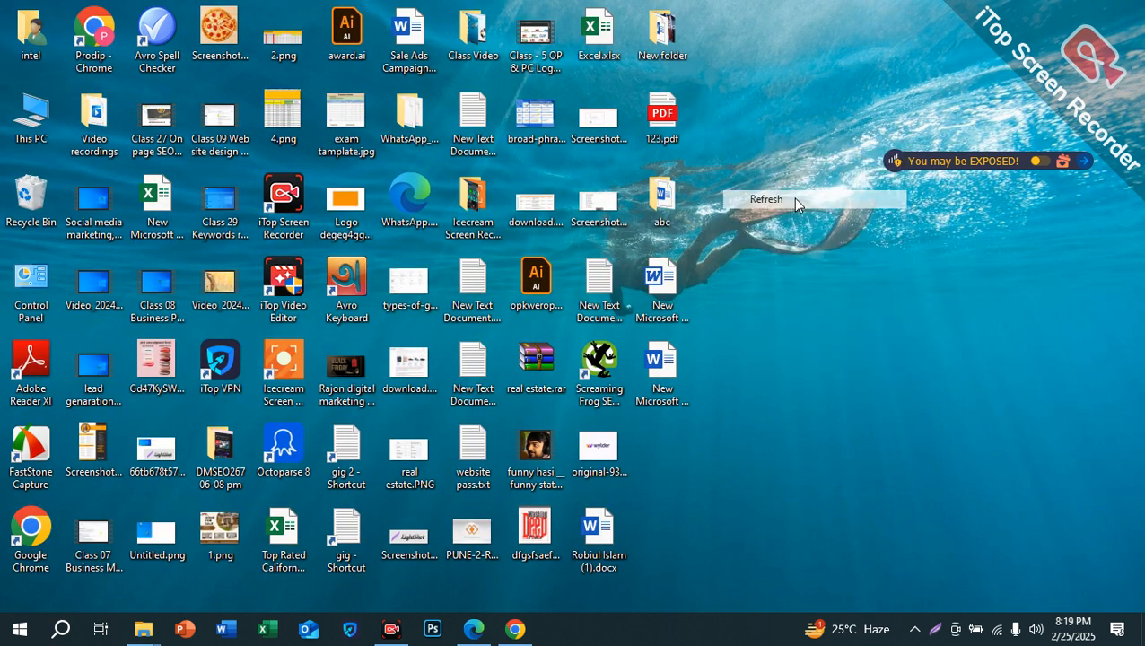
pyautogui.rightClick(792, 197)
pyautogui.click(817, 248)
pyautogui.rightClick(814, 244)
pyautogui.click(838, 293)
pyautogui.rightClick(837, 301)
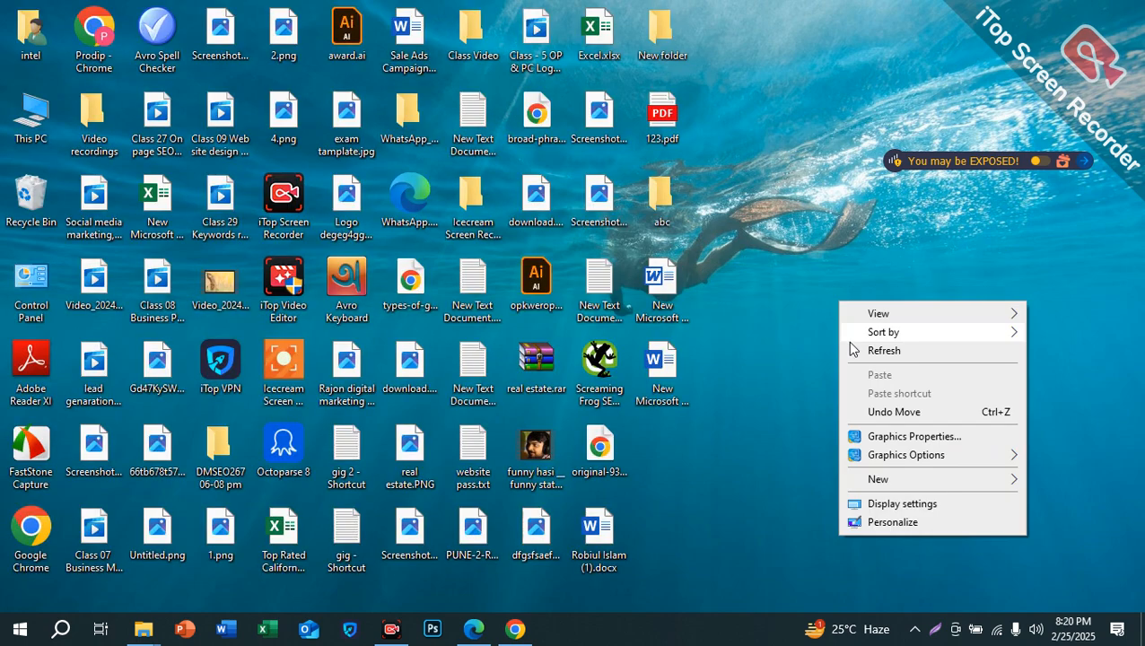
pyautogui.click(854, 353)
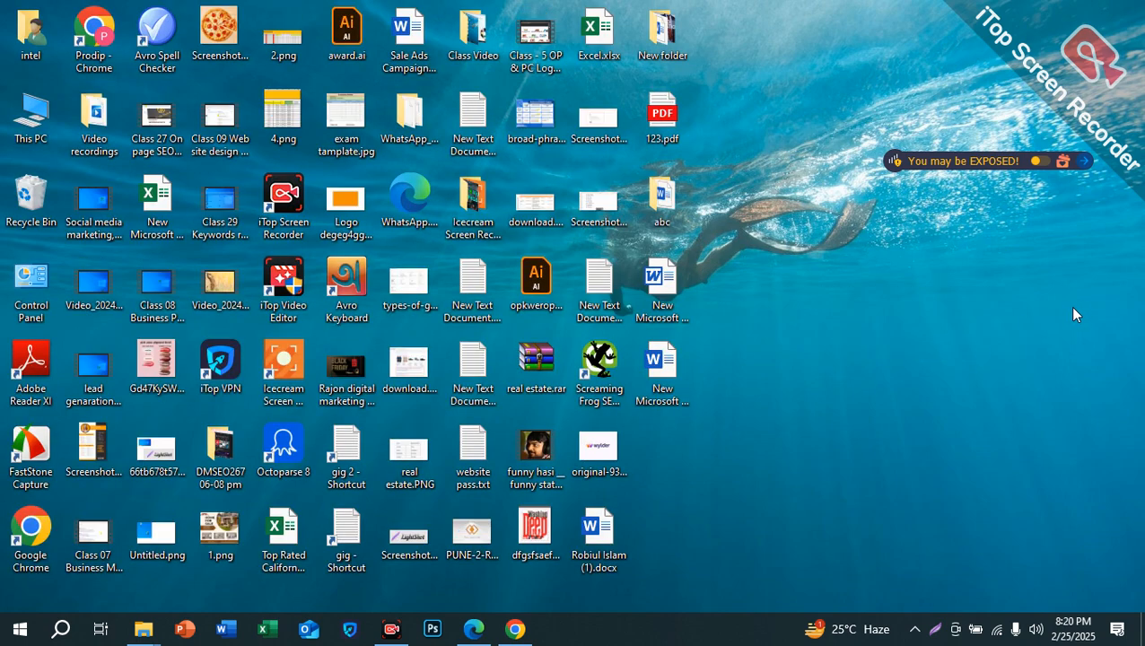